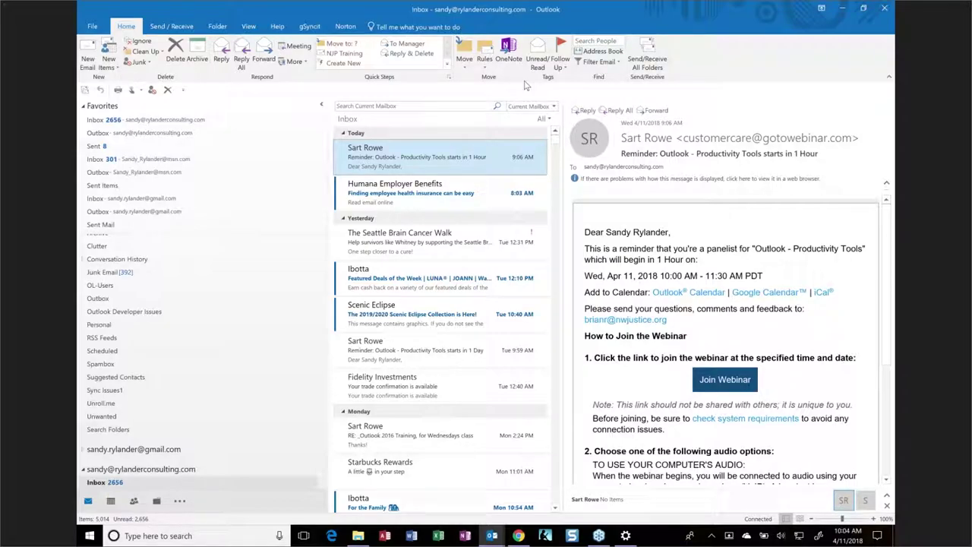
Search the current mailbox for the contact's first name and view one of the "RE: [MACRO WARNING] NJP.dot" messages.
{"action": "left_click", "coordinate": [411, 105]}
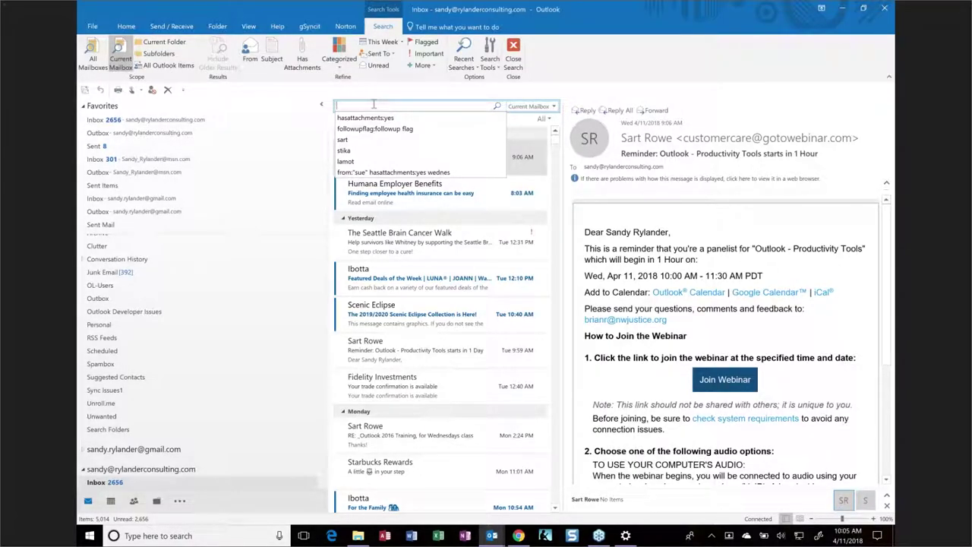
{"action": "type", "text": "sue"}
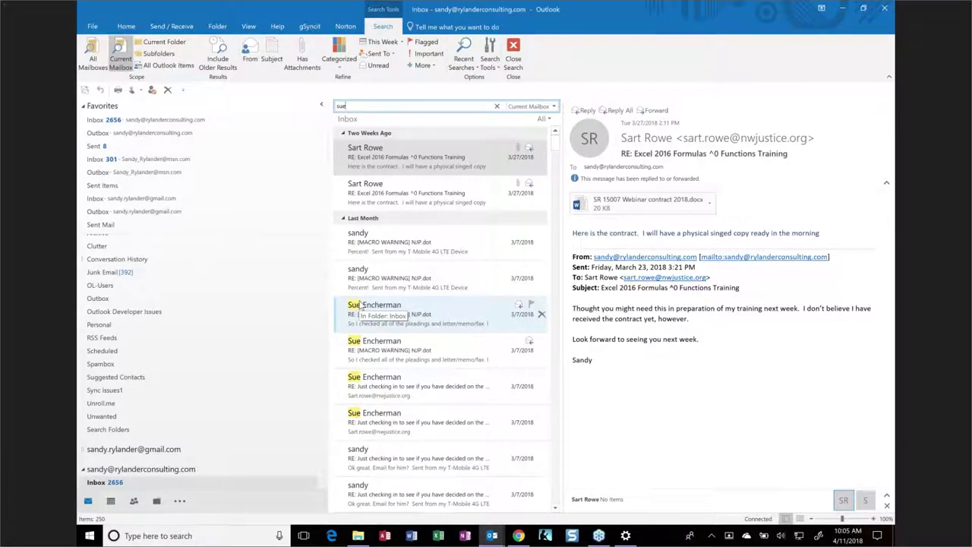
{"action": "left_click", "coordinate": [375, 282]}
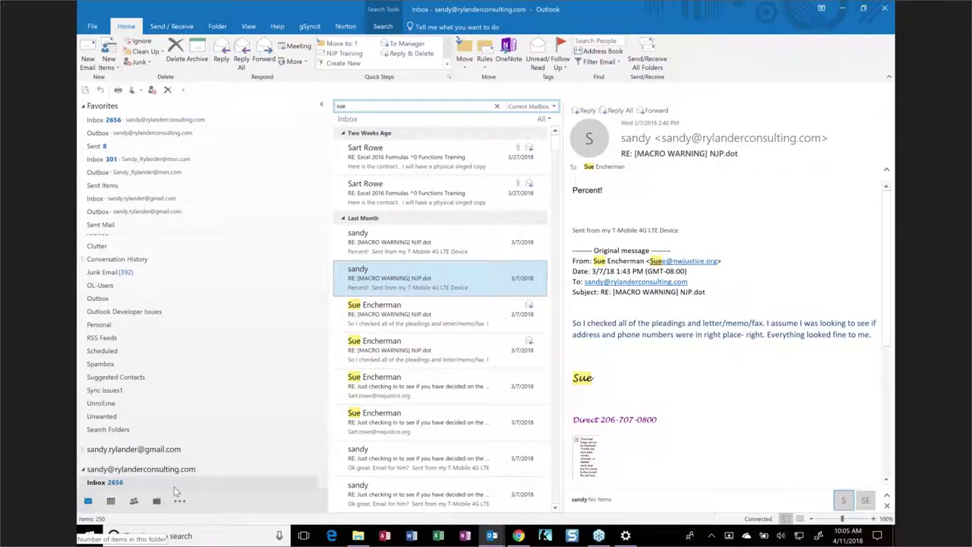
Clear the keyword search and search the current mailbox by sender, using the contact's first name.
{"action": "left_click", "coordinate": [357, 106]}
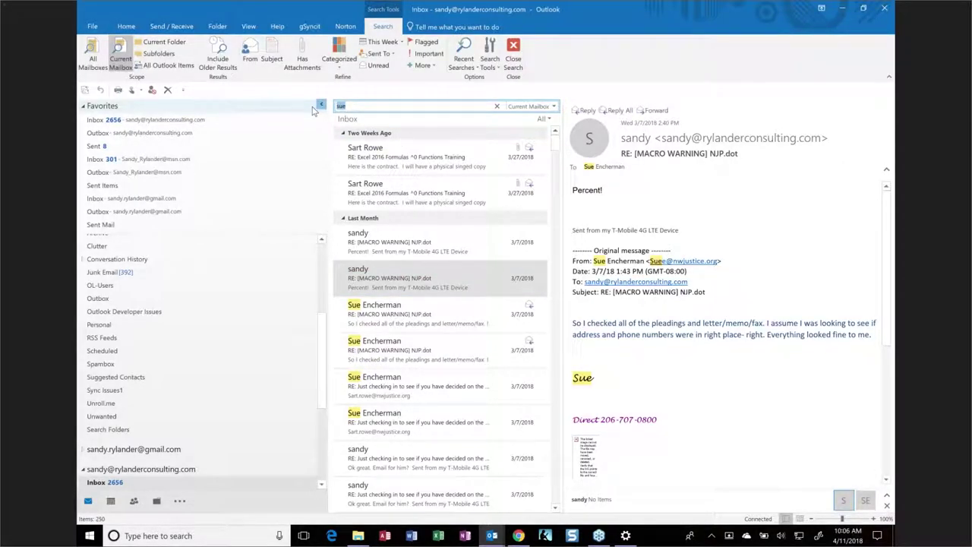
{"action": "key", "text": "BackSpace"}
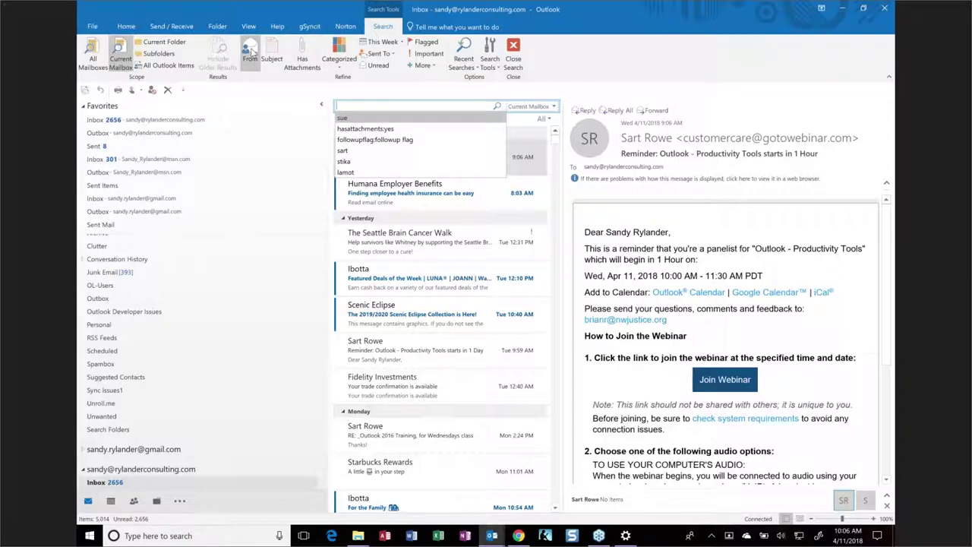
{"action": "left_click", "coordinate": [250, 52]}
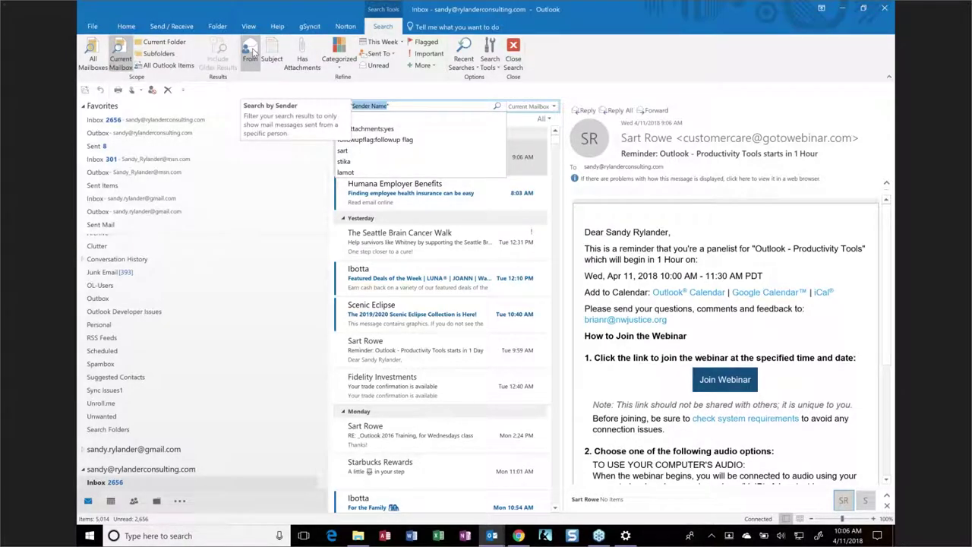
{"action": "type", "text": "sue"}
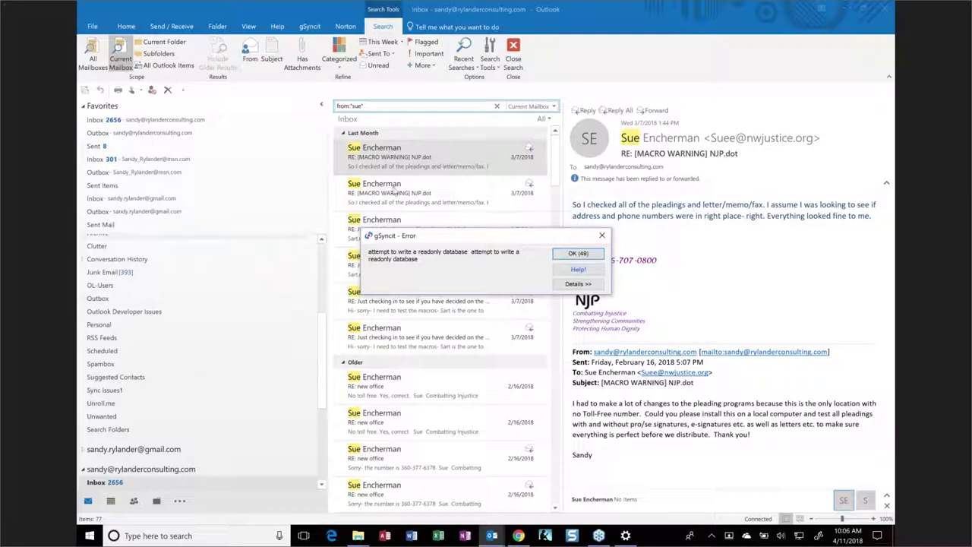
Narrow the sender search to messages that have attachments and contain the text "wedne".
{"action": "left_click", "coordinate": [448, 107]}
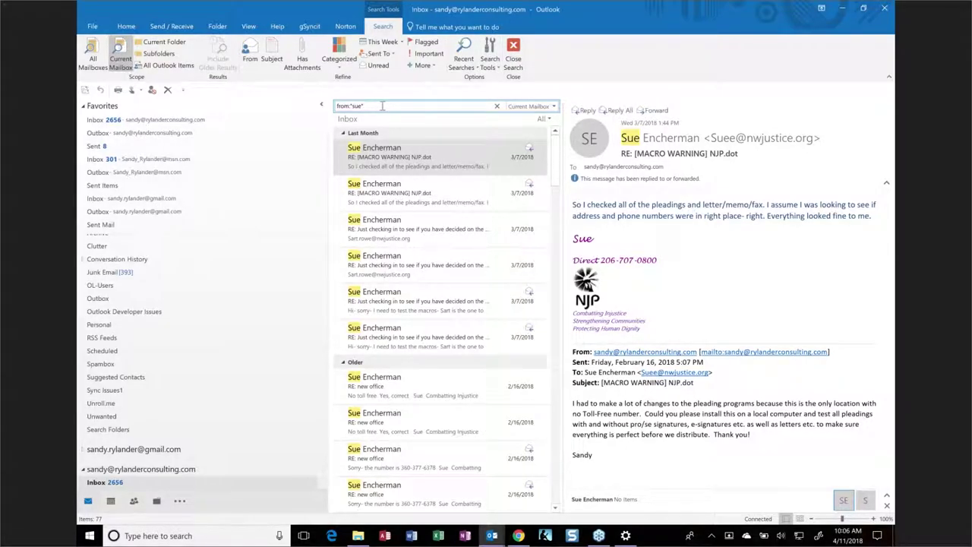
{"action": "left_click", "coordinate": [383, 103]}
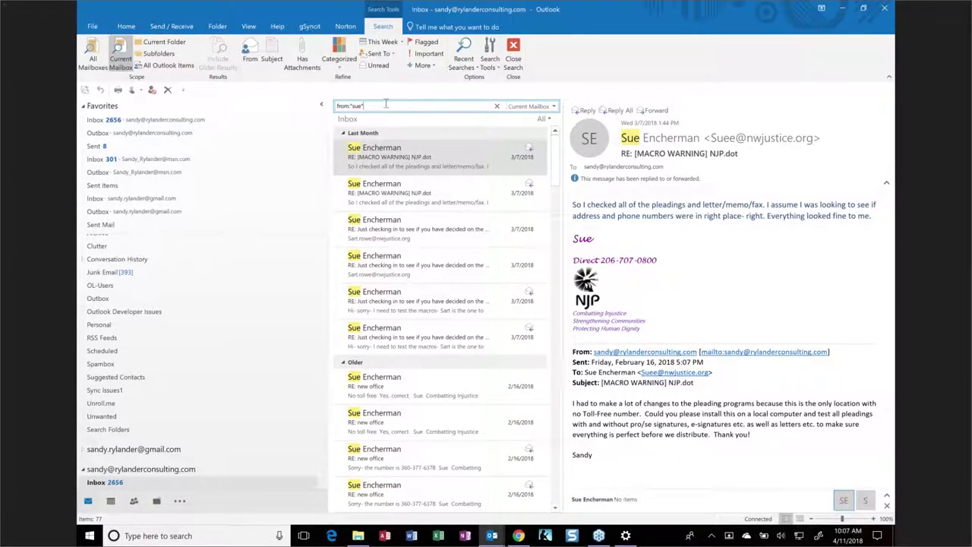
{"action": "left_click", "coordinate": [303, 68]}
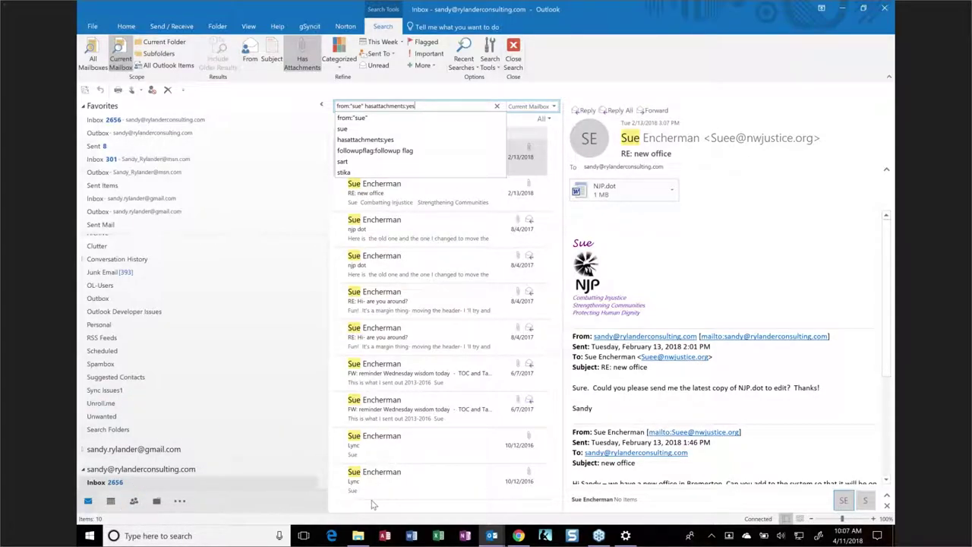
{"action": "type", "text": "wedn"}
{"action": "type", "text": "e"}
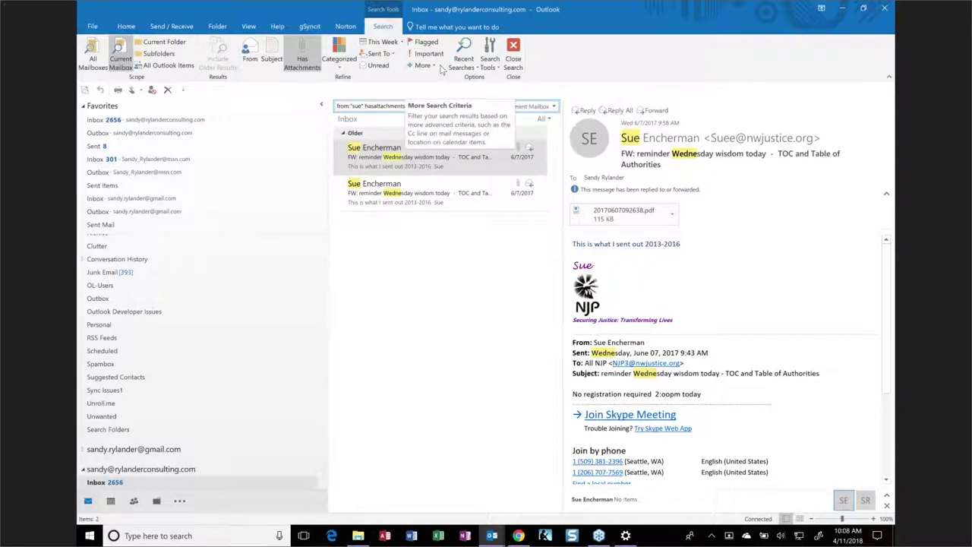
{"action": "left_click", "coordinate": [436, 68]}
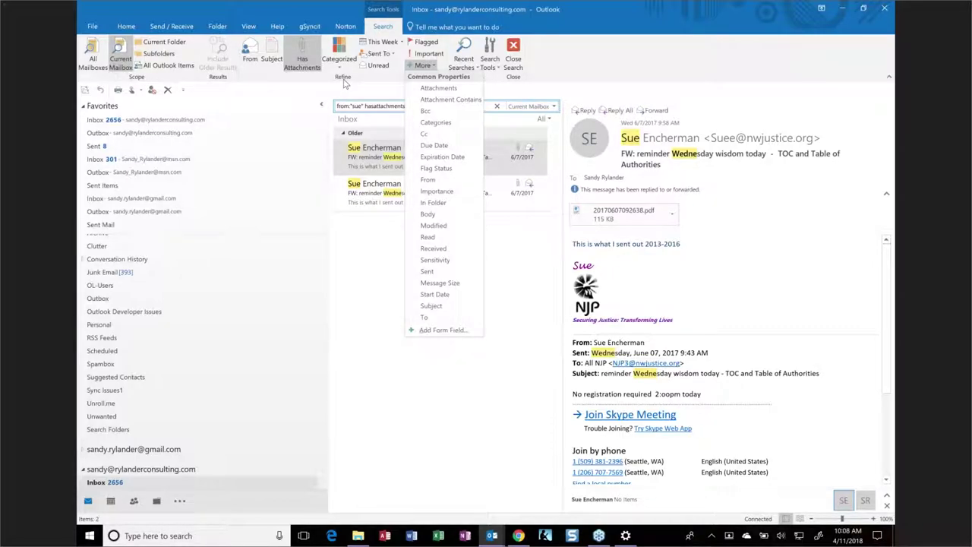
{"action": "left_click", "coordinate": [593, 33]}
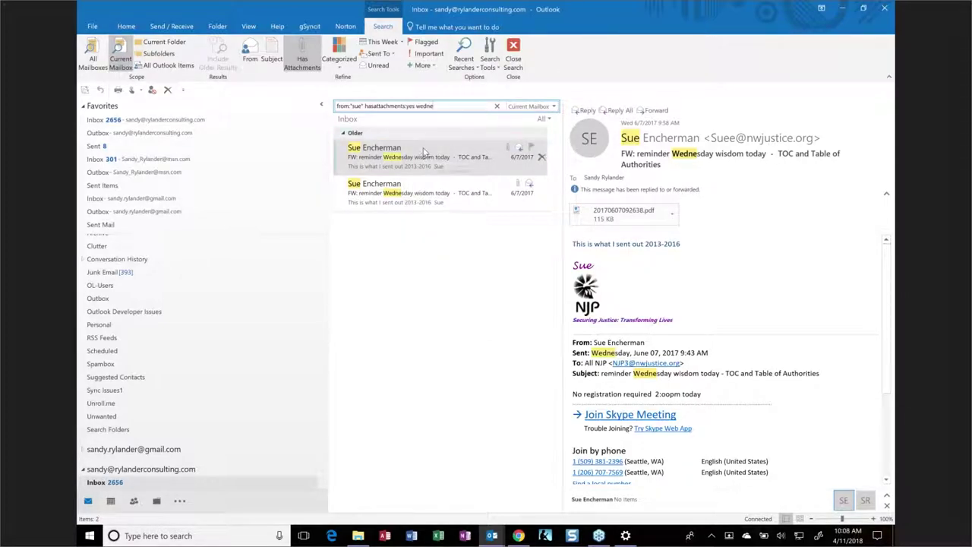
Try the search in all mailboxes and again in the current mailbox, ending with the scope set to All Outlook Items.
{"action": "left_click", "coordinate": [91, 60]}
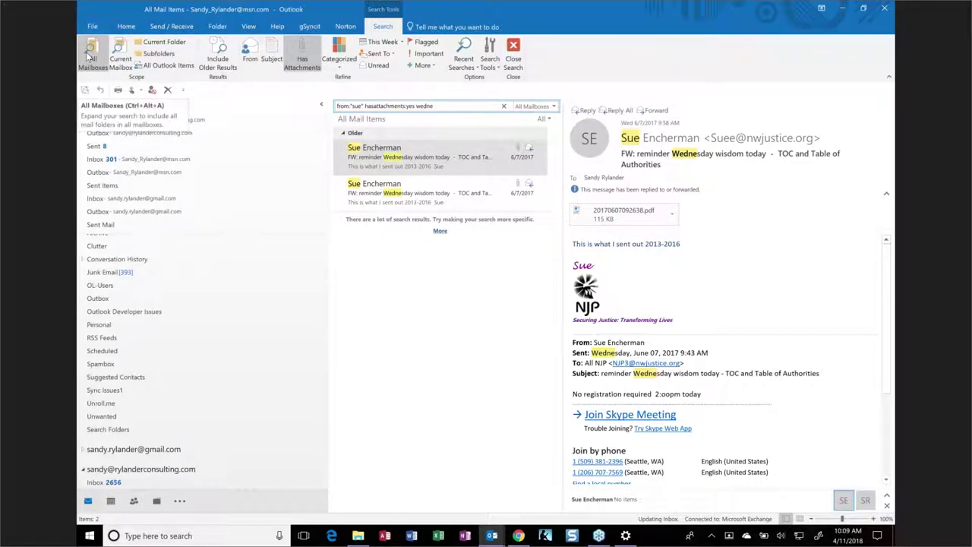
{"action": "left_click", "coordinate": [120, 57]}
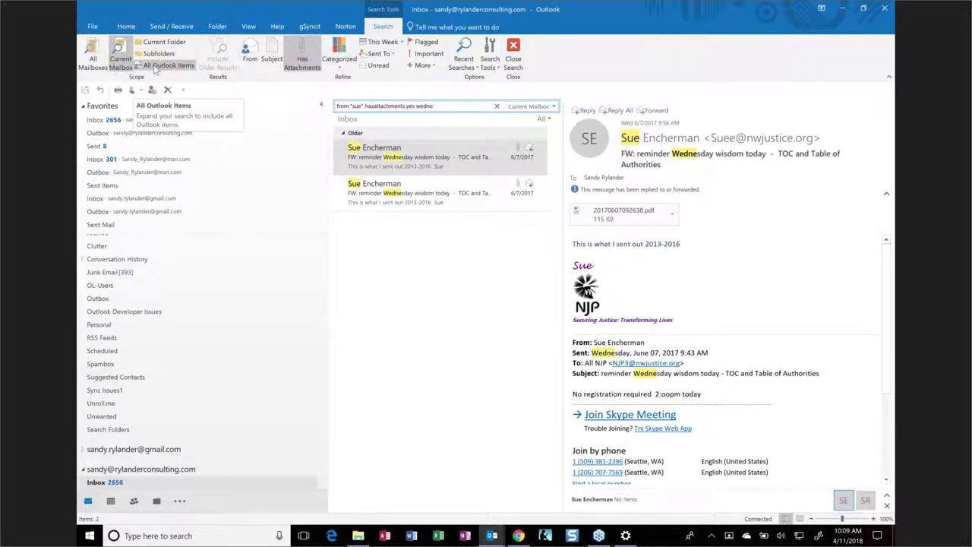
{"action": "left_click", "coordinate": [159, 66]}
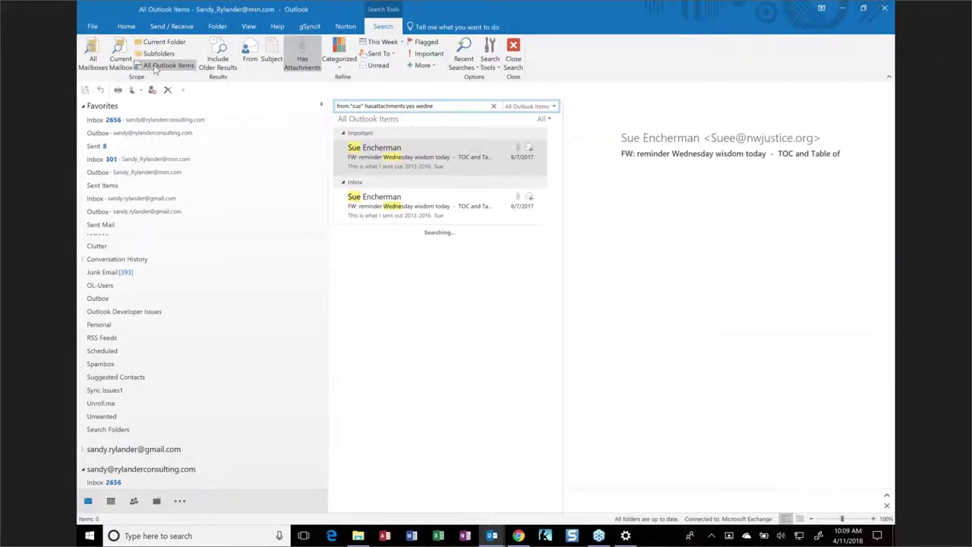
Remove the attachment and "wedne" criteria from the query, rerun it by sender only, and look through the messages.
{"action": "left_click_drag", "start_coordinate": [455, 106], "coordinate": [364, 107]}
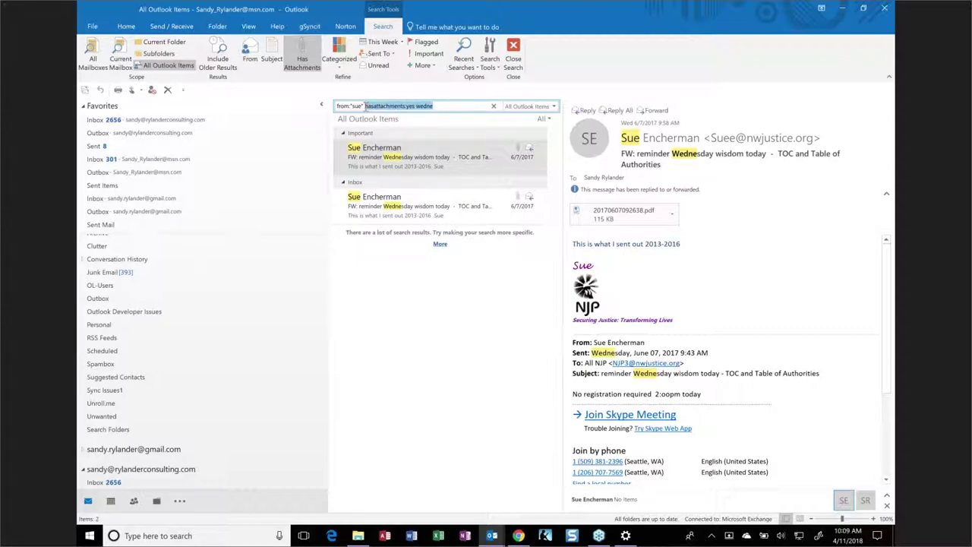
{"action": "key", "text": "BackSpace"}
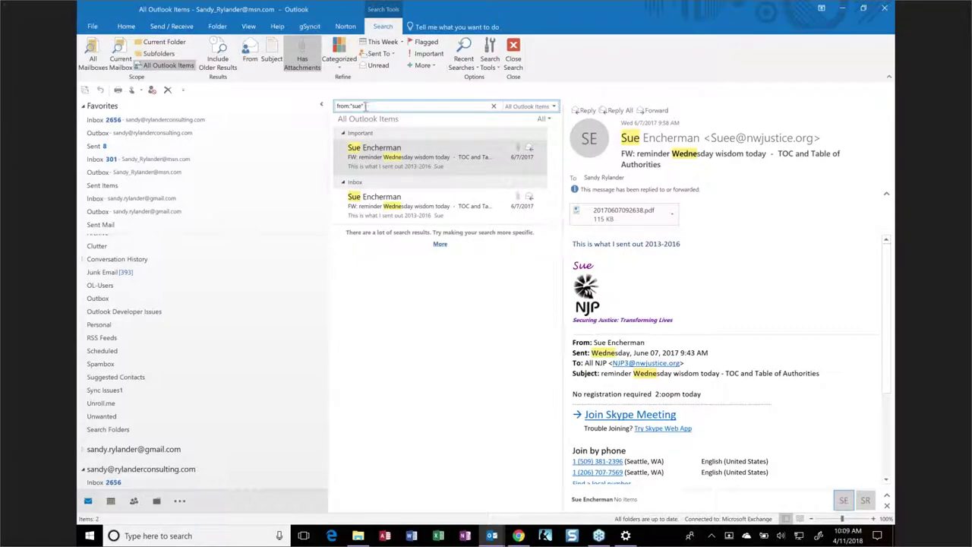
{"action": "key", "text": "Return"}
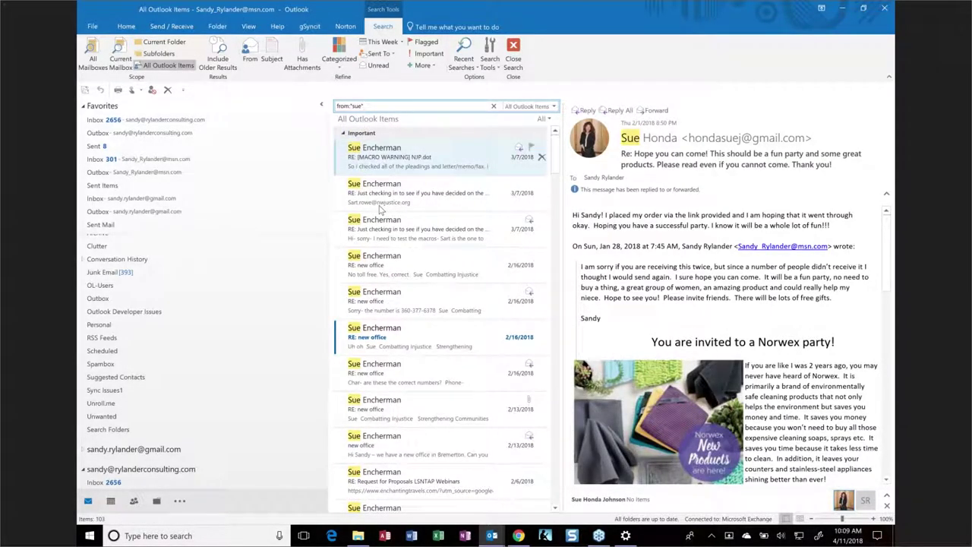
{"action": "scroll", "coordinate": [399, 213], "scroll_direction": "down", "scroll_amount": 3}
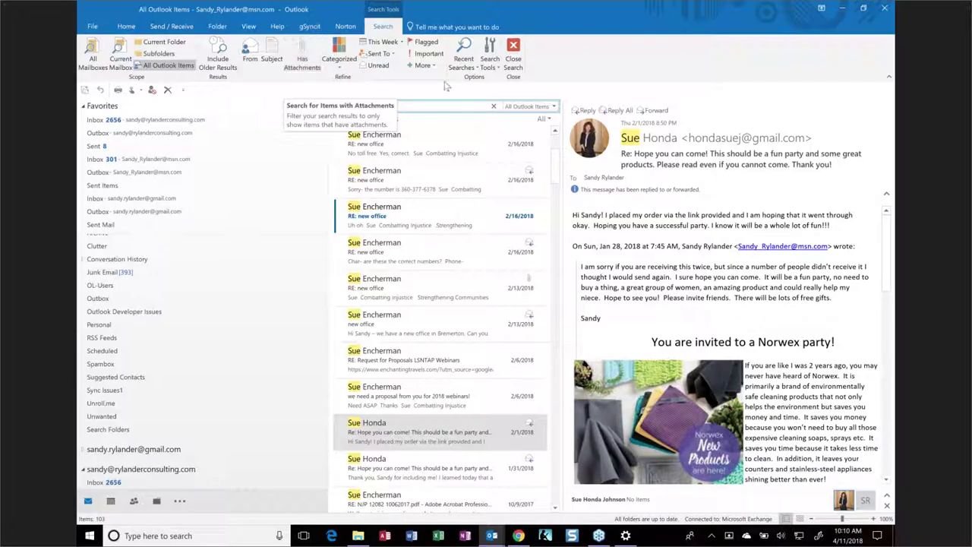
Rerun the recent search for the sender with attachments and "wedne", and close the search to return to the Inbox.
{"action": "left_click", "coordinate": [464, 63]}
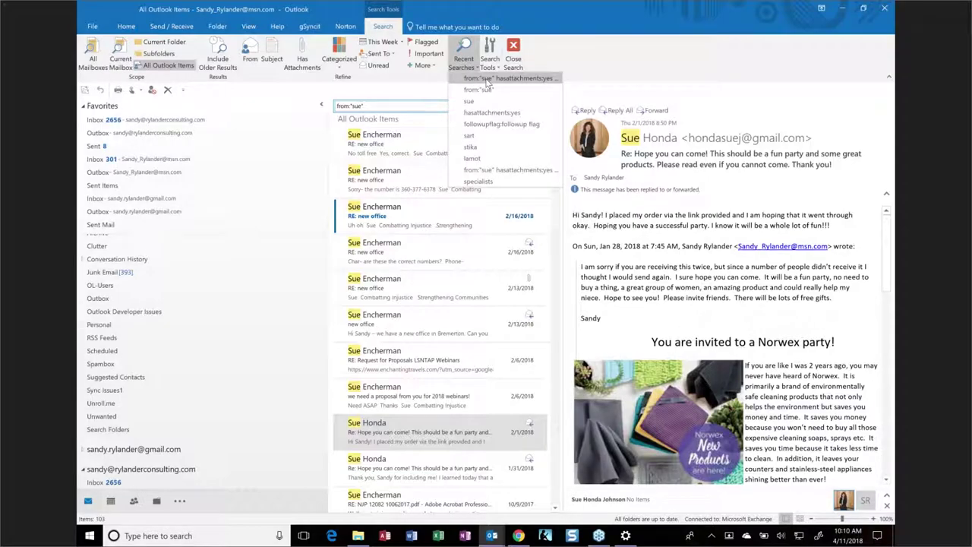
{"action": "left_click", "coordinate": [488, 79]}
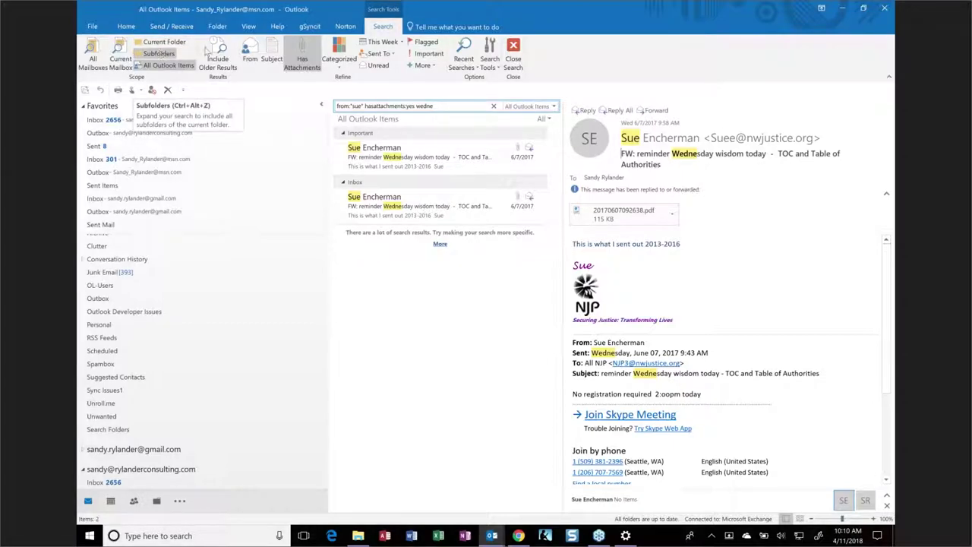
{"action": "left_click", "coordinate": [513, 46]}
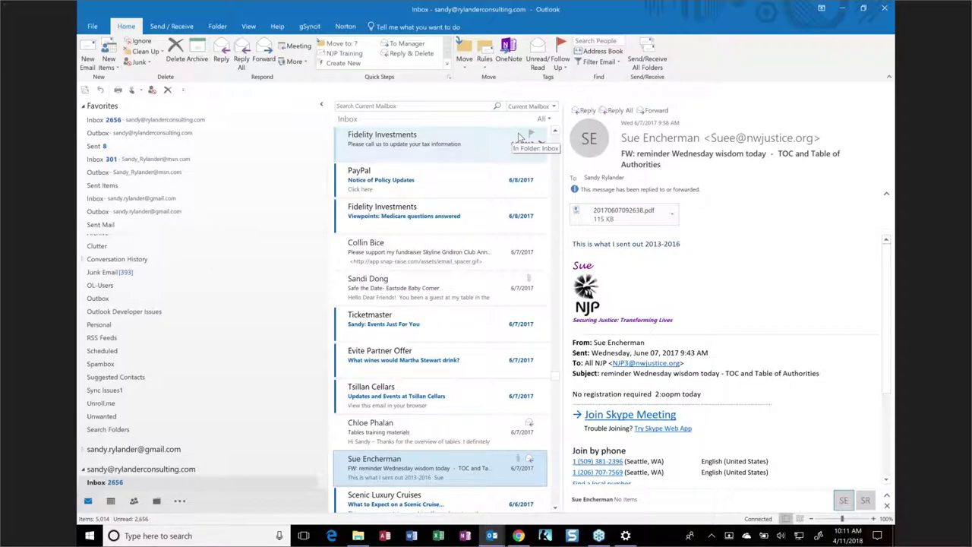
Arrange the Inbox messages by From and go to the start of the searched sender's group.
{"action": "left_click", "coordinate": [553, 124]}
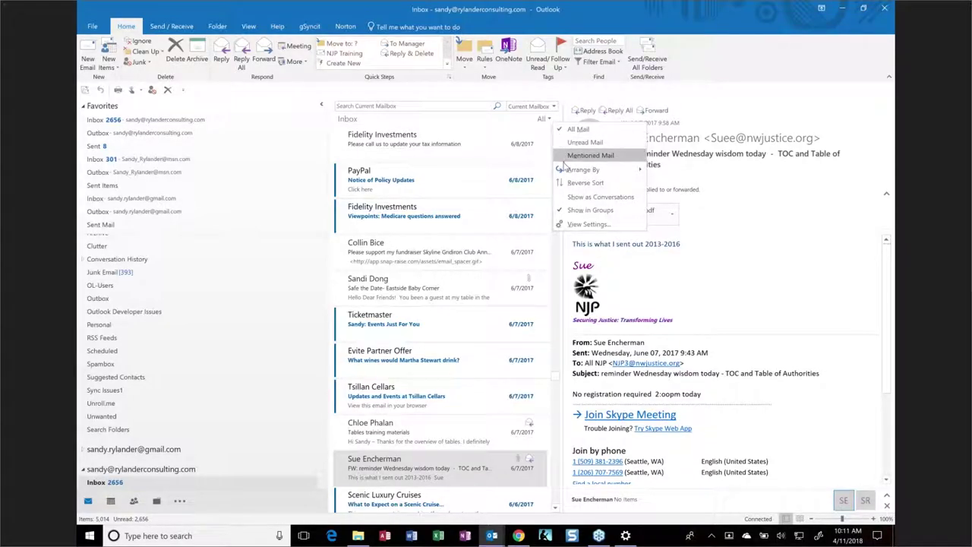
{"action": "mouse_move", "coordinate": [564, 171]}
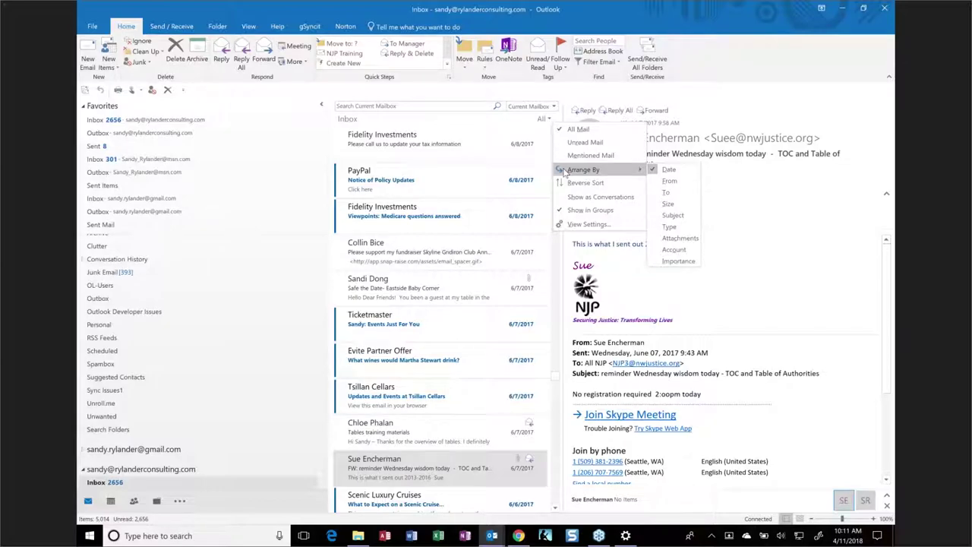
{"action": "left_click", "coordinate": [670, 181]}
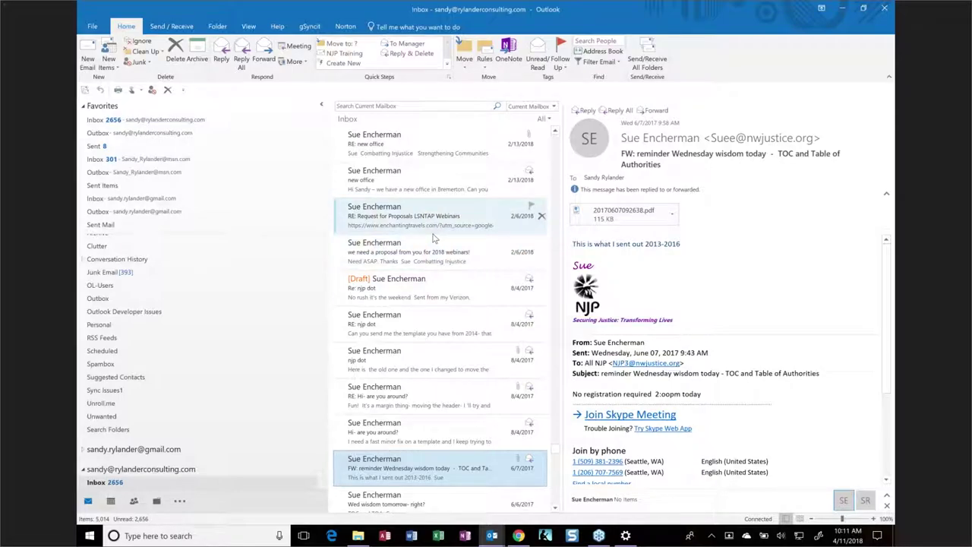
{"action": "scroll", "coordinate": [433, 239], "scroll_direction": "up", "scroll_amount": 5}
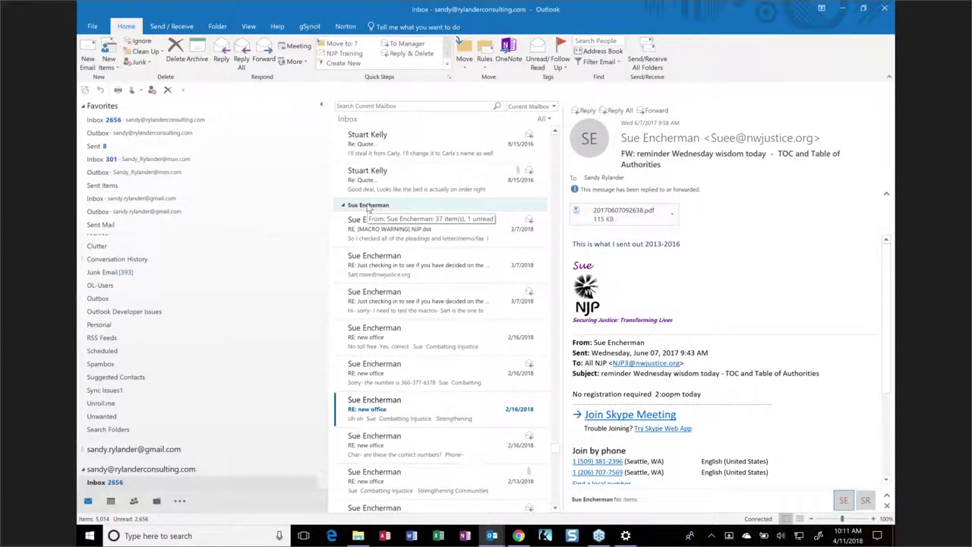
Collapse the searched sender's group and the one below it, and collapse all remaining sender groups in the Inbox.
{"action": "left_click", "coordinate": [343, 206]}
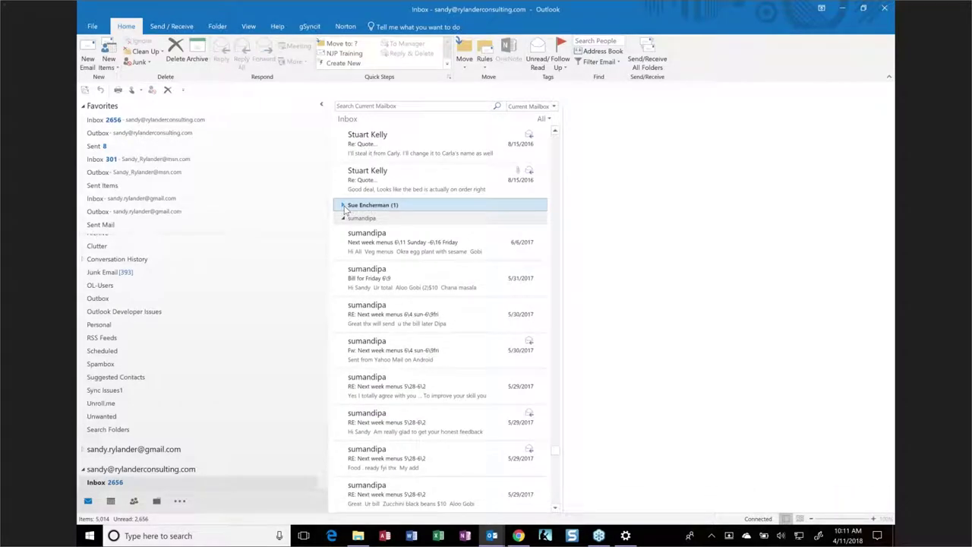
{"action": "left_click", "coordinate": [342, 219]}
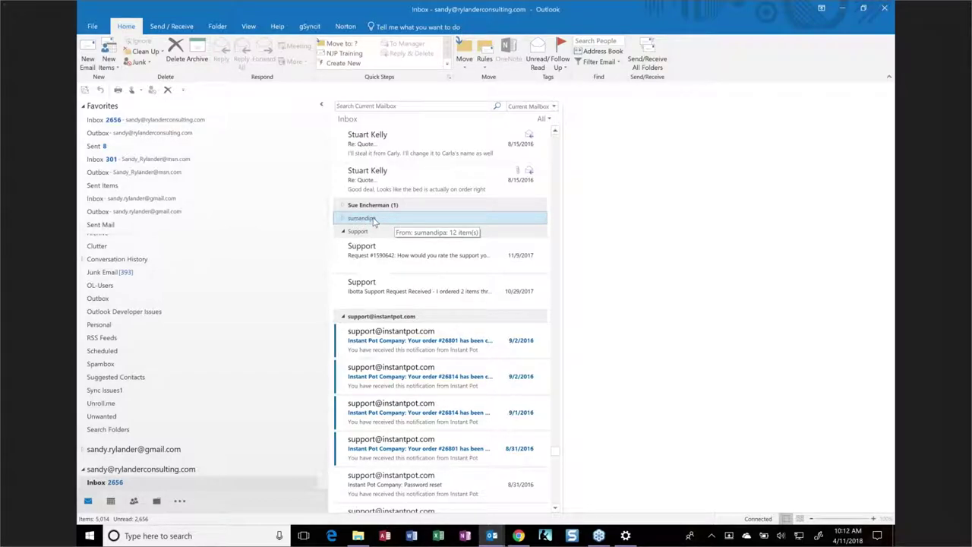
{"action": "right_click", "coordinate": [374, 222]}
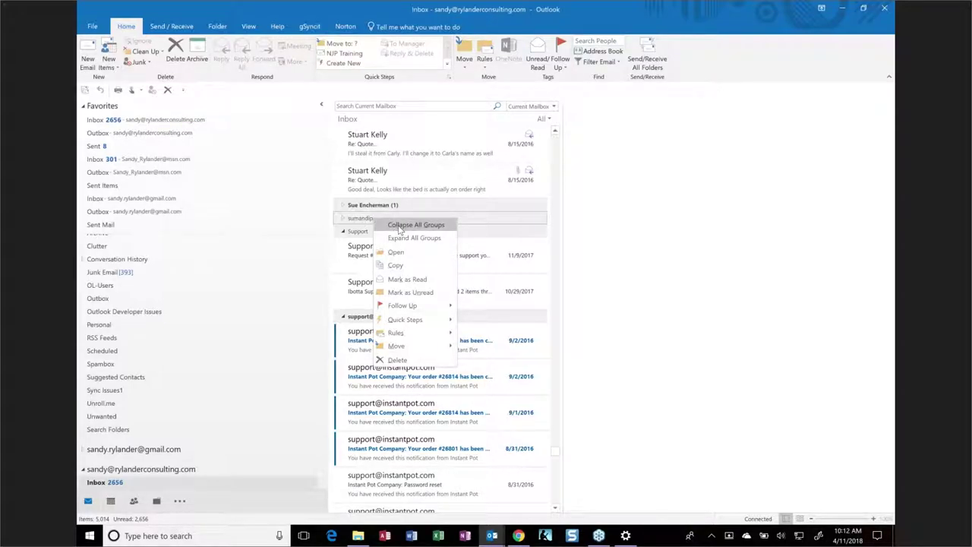
{"action": "left_click", "coordinate": [400, 227]}
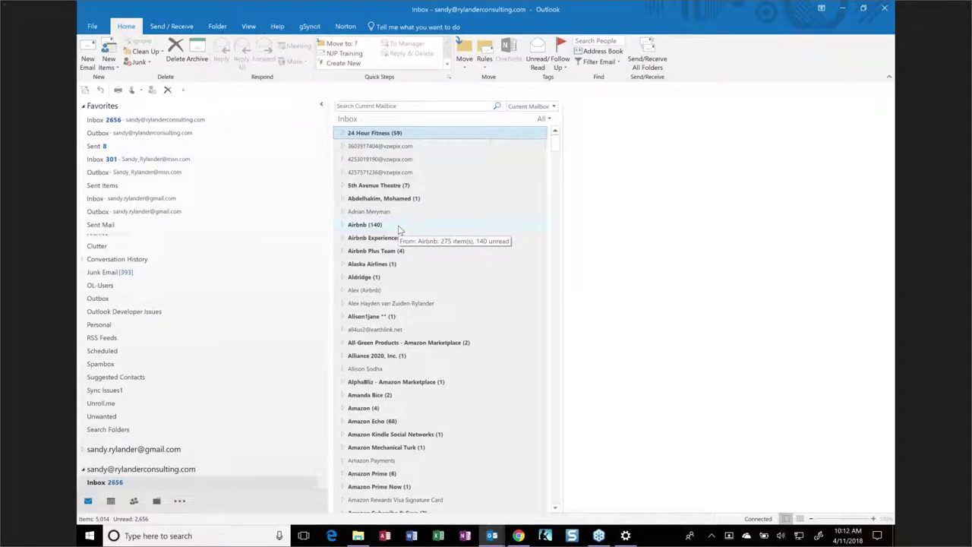
Find the searched sender's group in the collapsed Inbox list and expand it to show its messages.
{"action": "scroll", "coordinate": [400, 230], "scroll_direction": "down", "scroll_amount": 20}
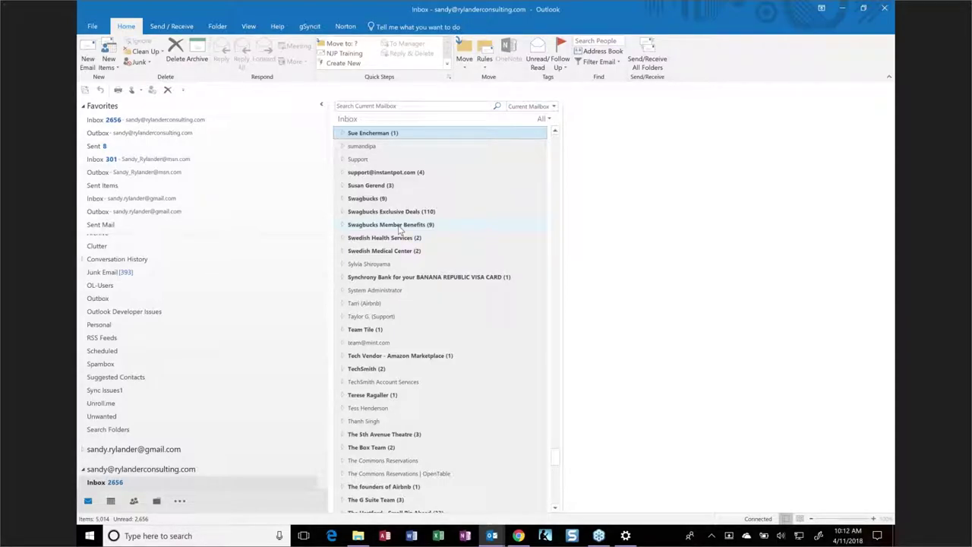
{"action": "left_click", "coordinate": [341, 134]}
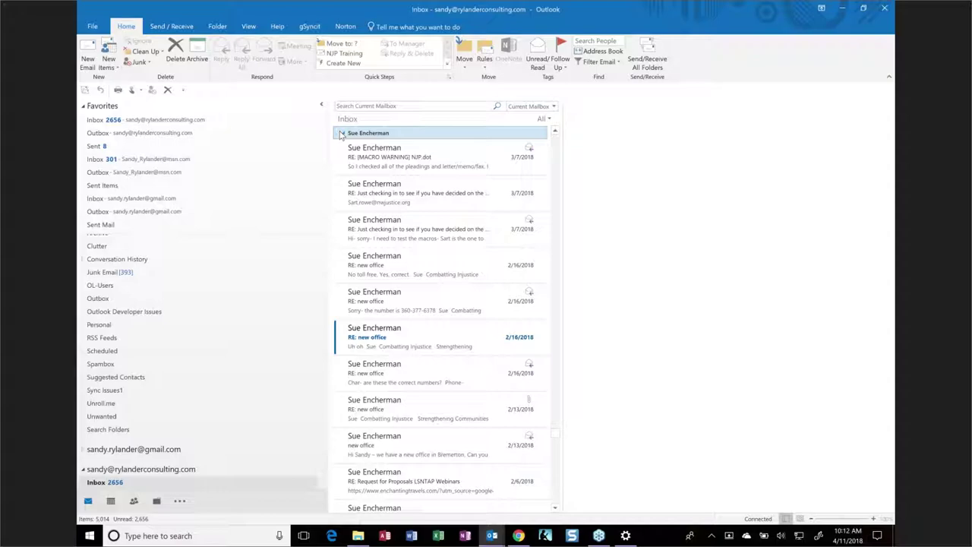
{"action": "right_click", "coordinate": [100, 275]}
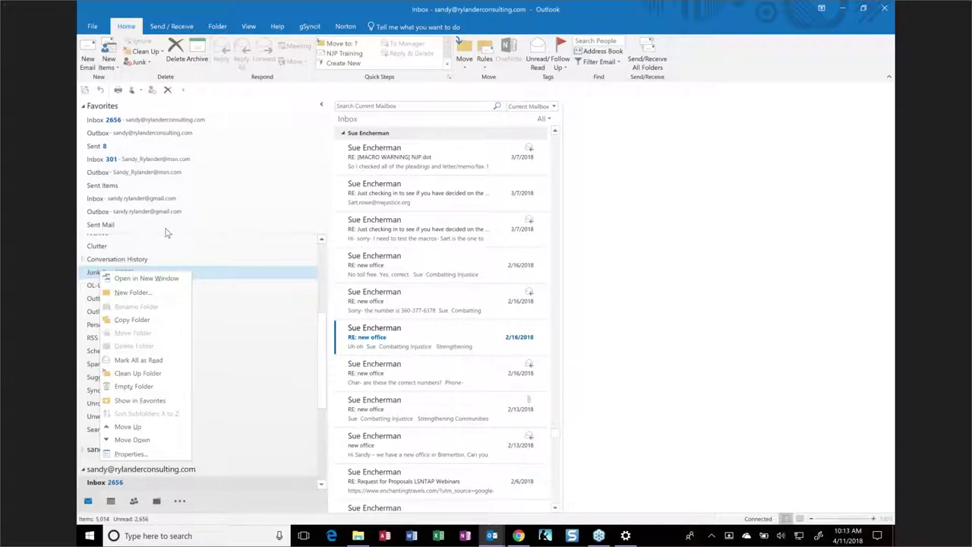
{"action": "left_click", "coordinate": [382, 156]}
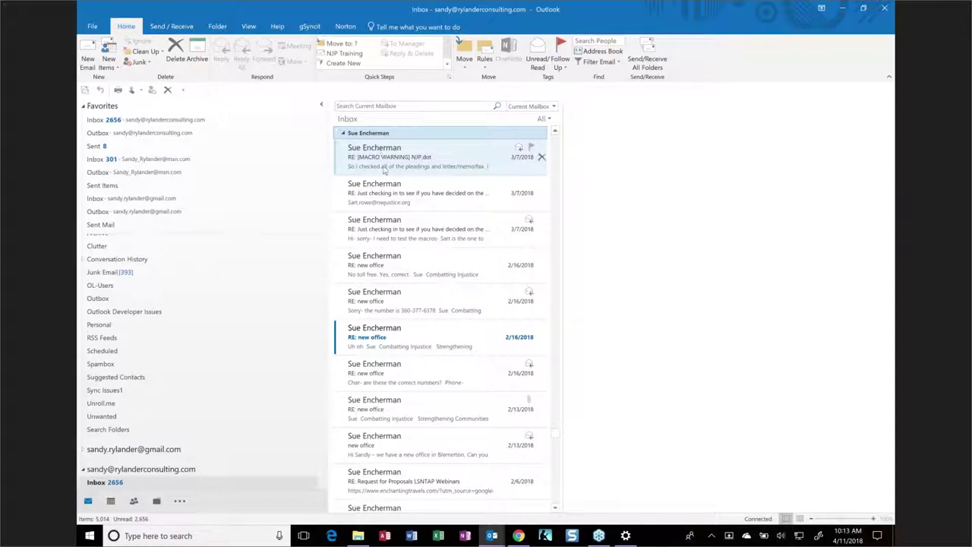
Select the first three messages plus three nonadjacent ones in the sender's group, and collapse the group.
{"action": "left_click", "coordinate": [396, 166]}
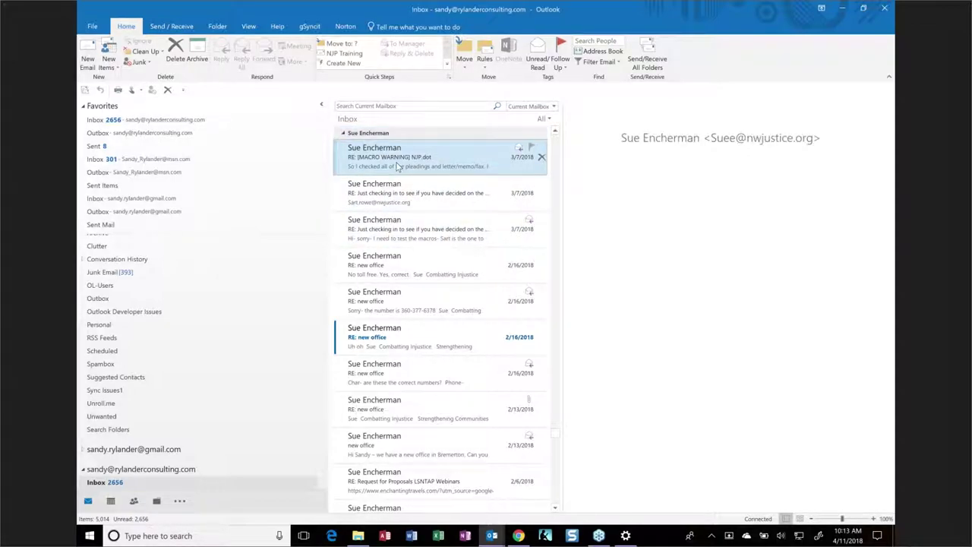
{"action": "left_click", "coordinate": [386, 239], "text": "shift"}
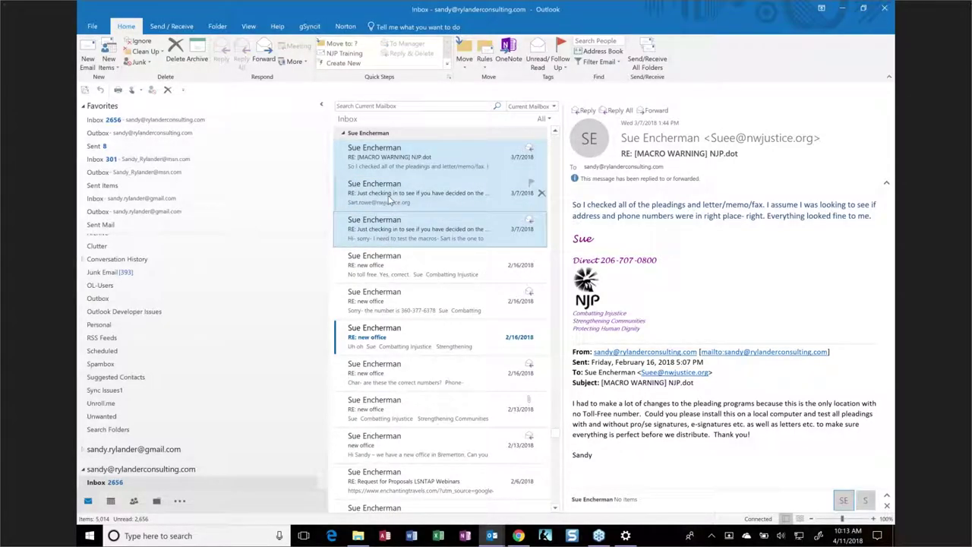
{"action": "left_click", "coordinate": [372, 307], "text": "ctrl"}
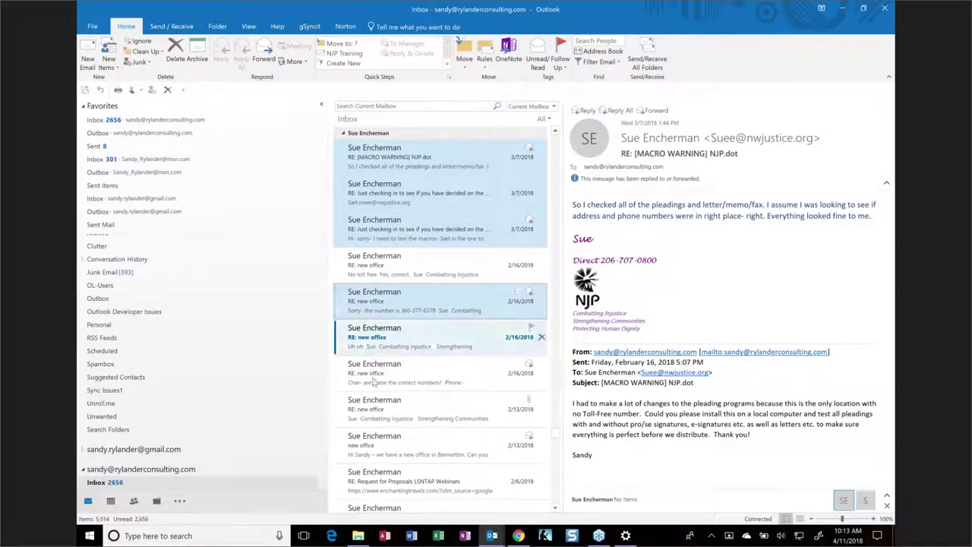
{"action": "left_click", "coordinate": [376, 383], "text": "ctrl"}
{"action": "left_click", "coordinate": [373, 431], "text": "ctrl"}
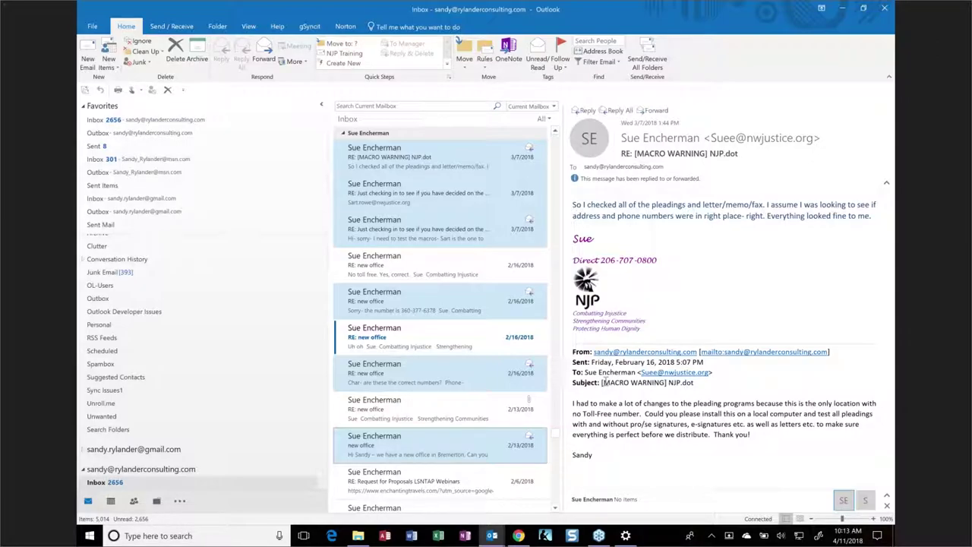
{"action": "left_click", "coordinate": [342, 133]}
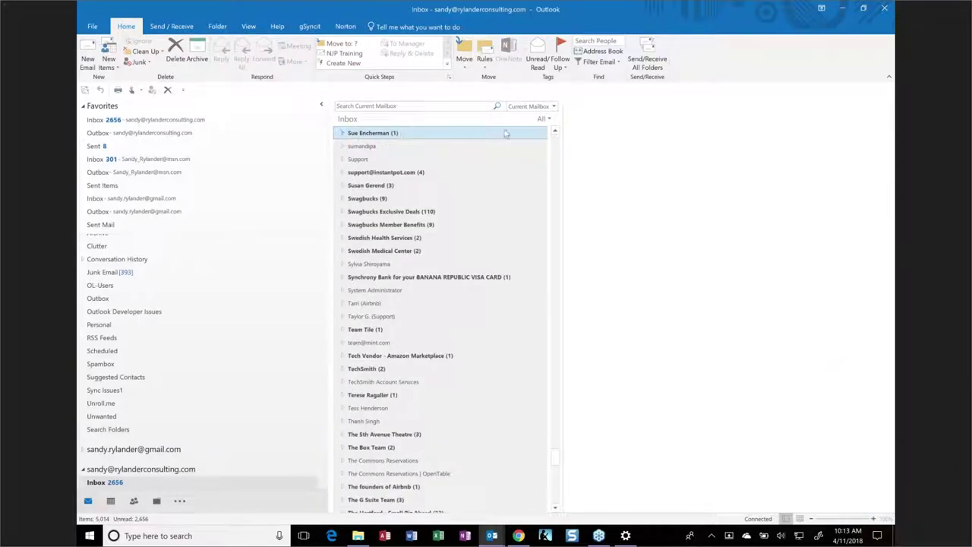
Toggle the Show in Groups setting for the Inbox message list.
{"action": "left_click", "coordinate": [543, 118]}
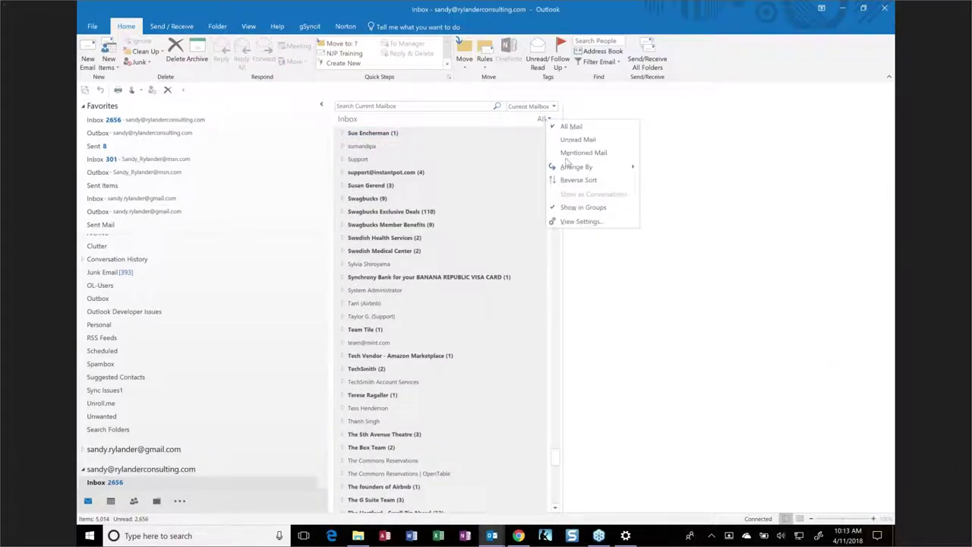
{"action": "mouse_move", "coordinate": [575, 169]}
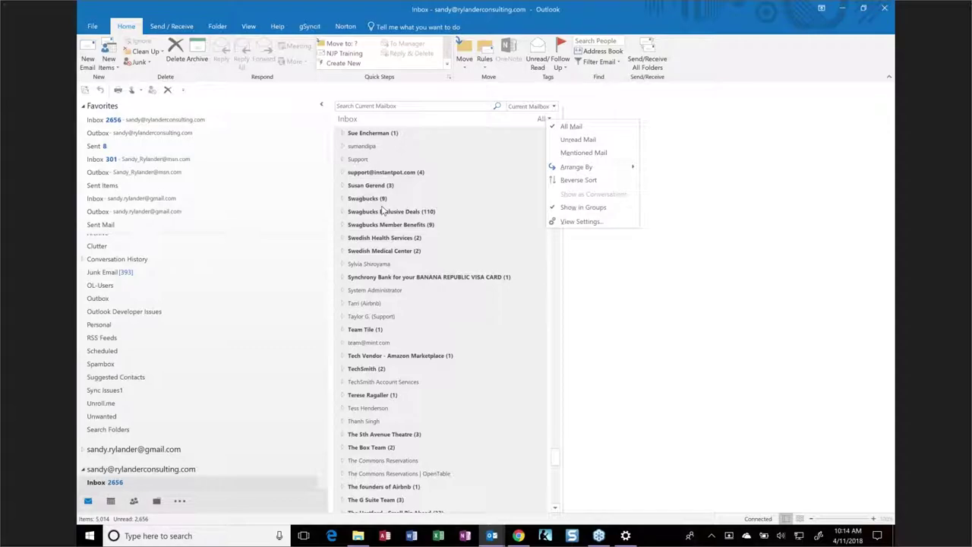
{"action": "left_click", "coordinate": [581, 208]}
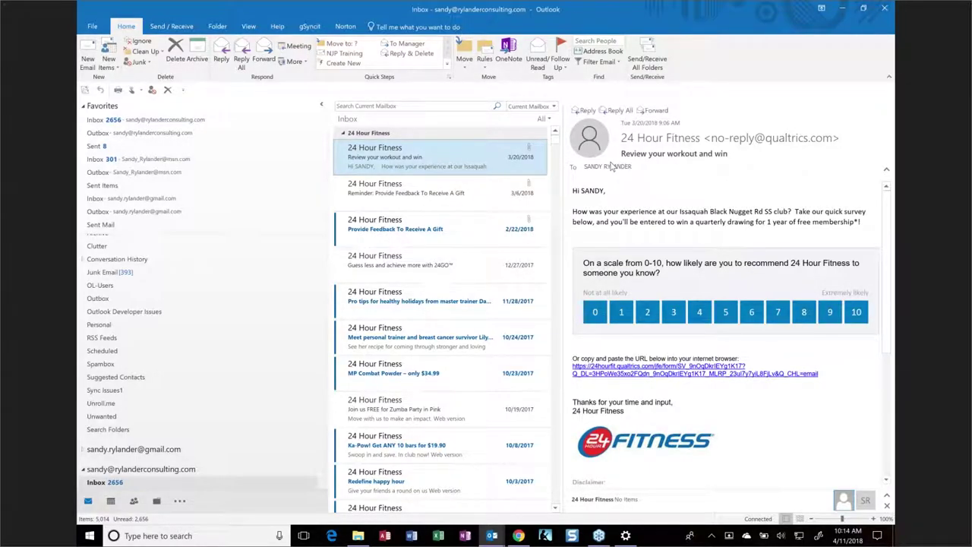
Start a new email and attach Living room.jpg and Bedroom.jpg from the recent items.
{"action": "left_click", "coordinate": [86, 57]}
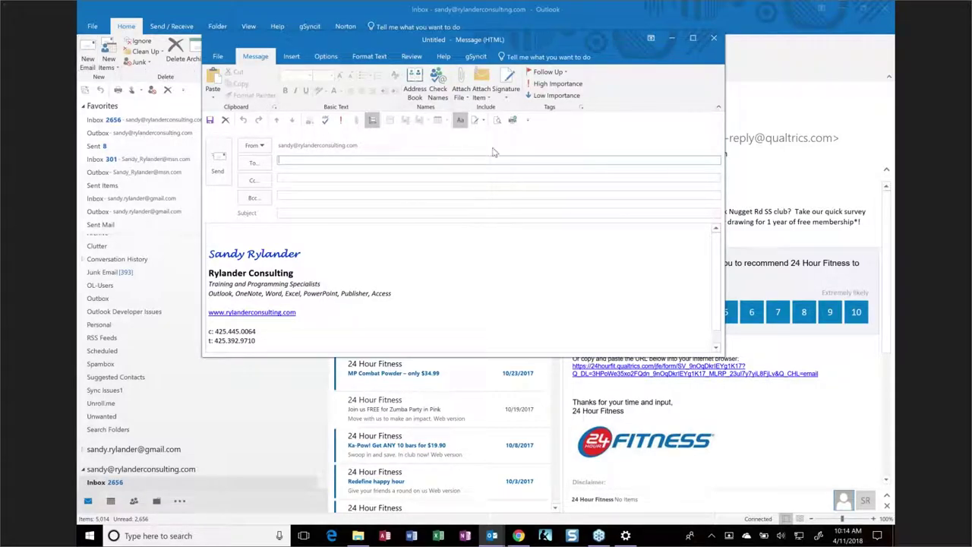
{"action": "left_click", "coordinate": [467, 101]}
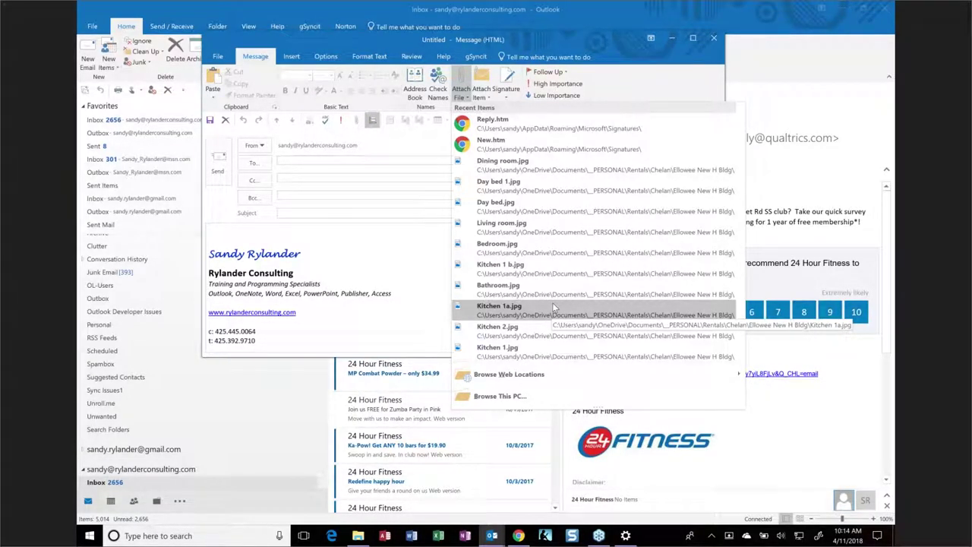
{"action": "left_click", "coordinate": [523, 226]}
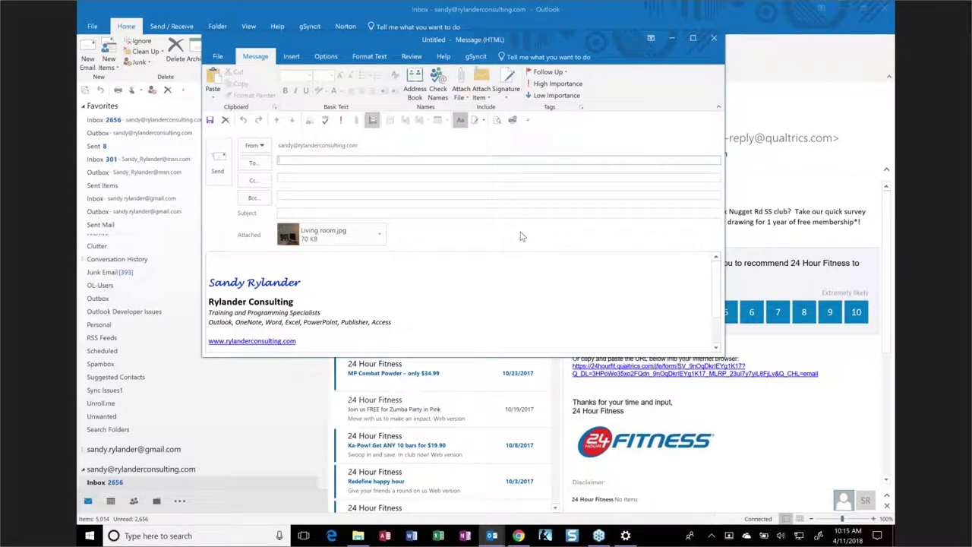
{"action": "left_click", "coordinate": [380, 238]}
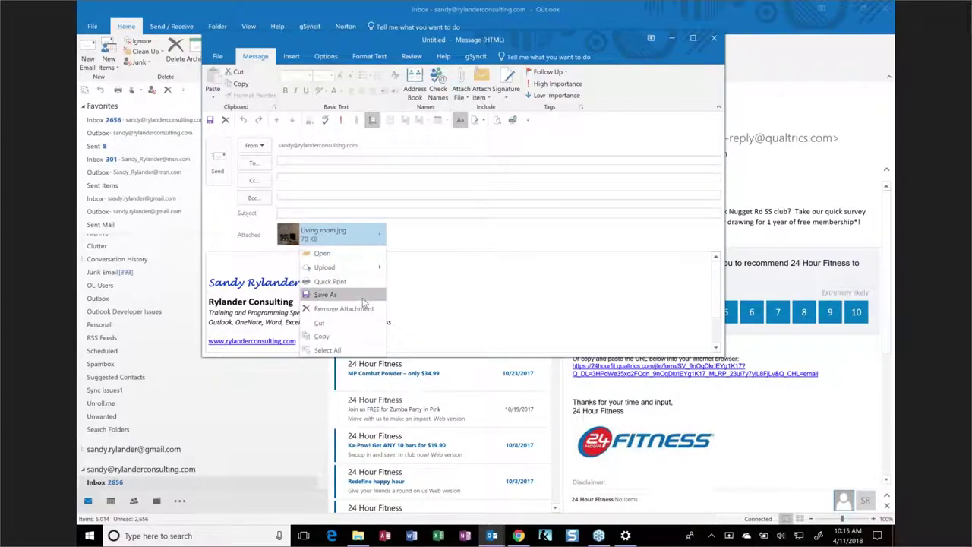
{"action": "left_click", "coordinate": [463, 290]}
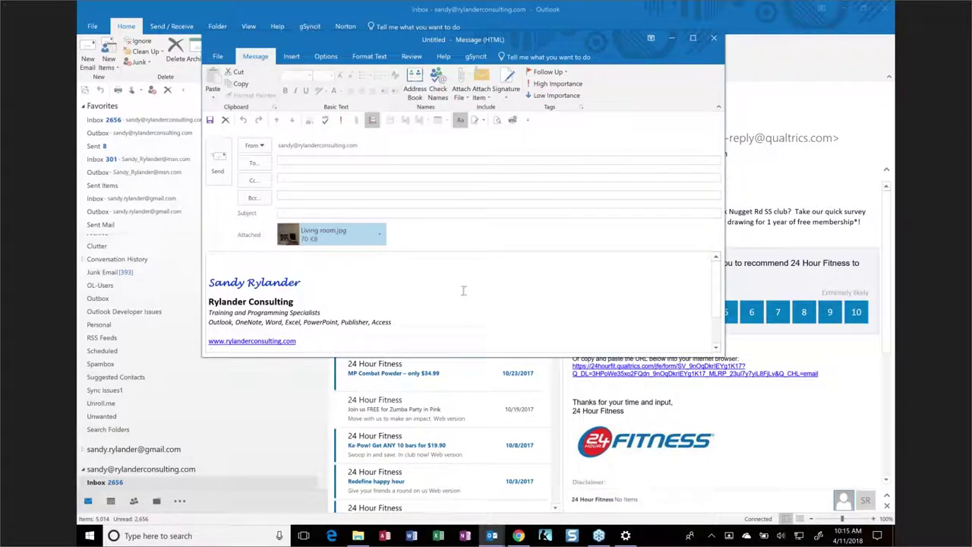
{"action": "left_click", "coordinate": [465, 97]}
{"action": "left_click", "coordinate": [493, 247]}
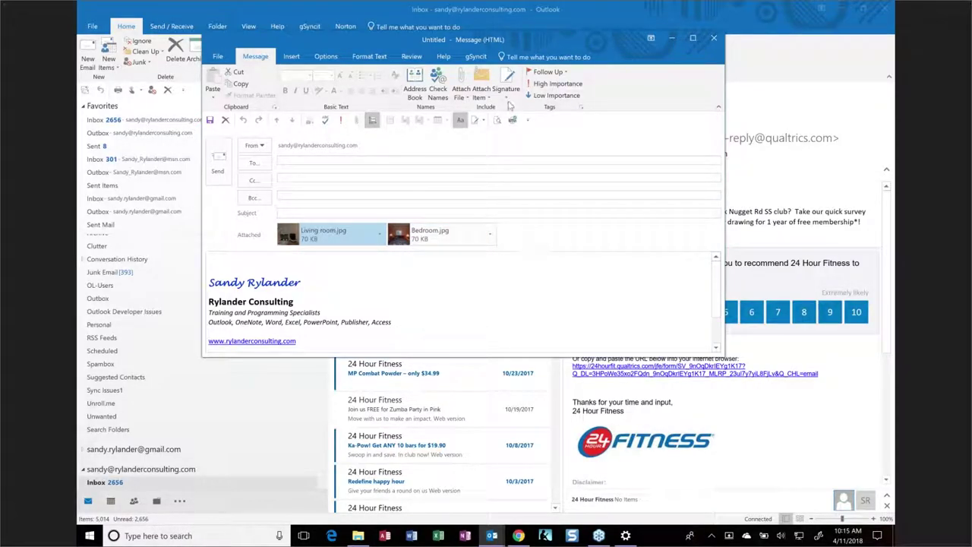
Review the draft's print options, including the one for printing attached files, cancel without printing and return to the message.
{"action": "left_click", "coordinate": [217, 58]}
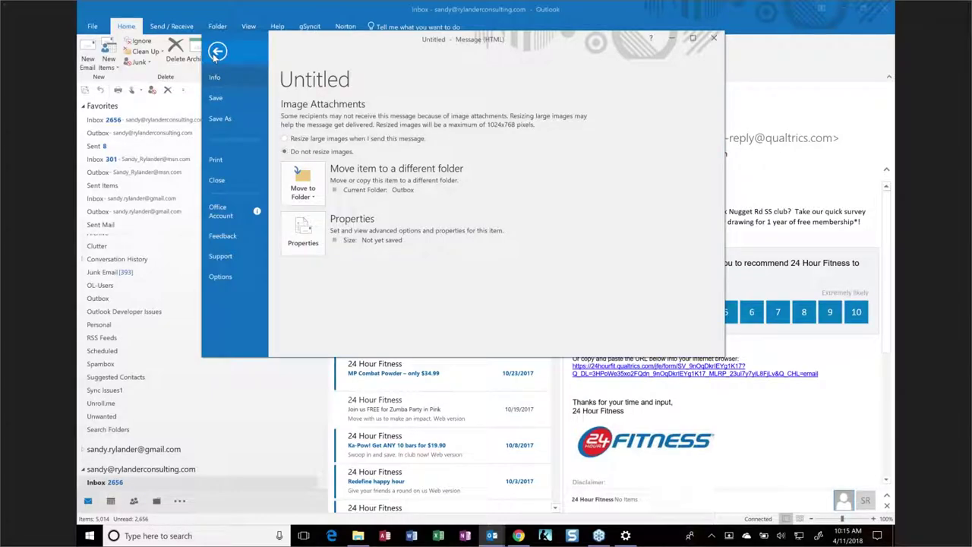
{"action": "left_click", "coordinate": [240, 160]}
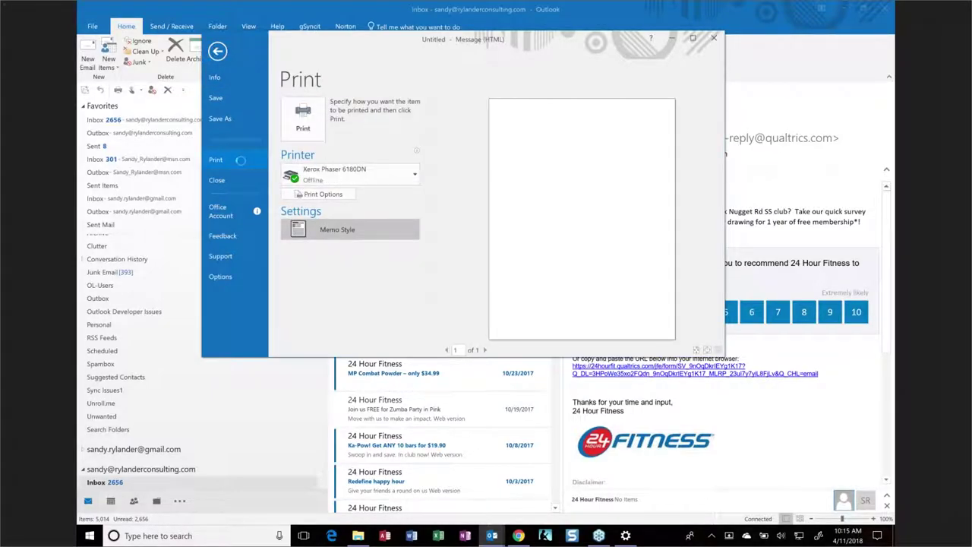
{"action": "left_click", "coordinate": [336, 195]}
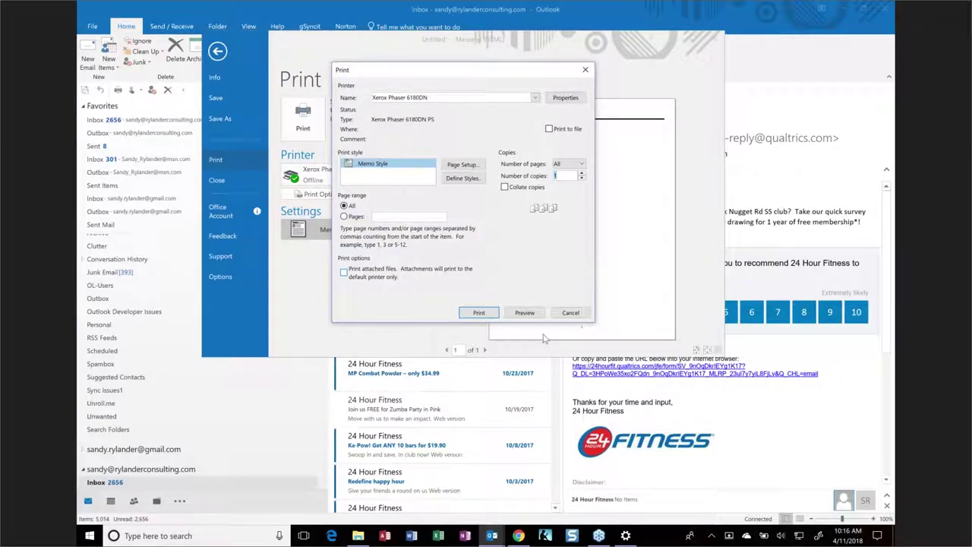
{"action": "left_click", "coordinate": [578, 313]}
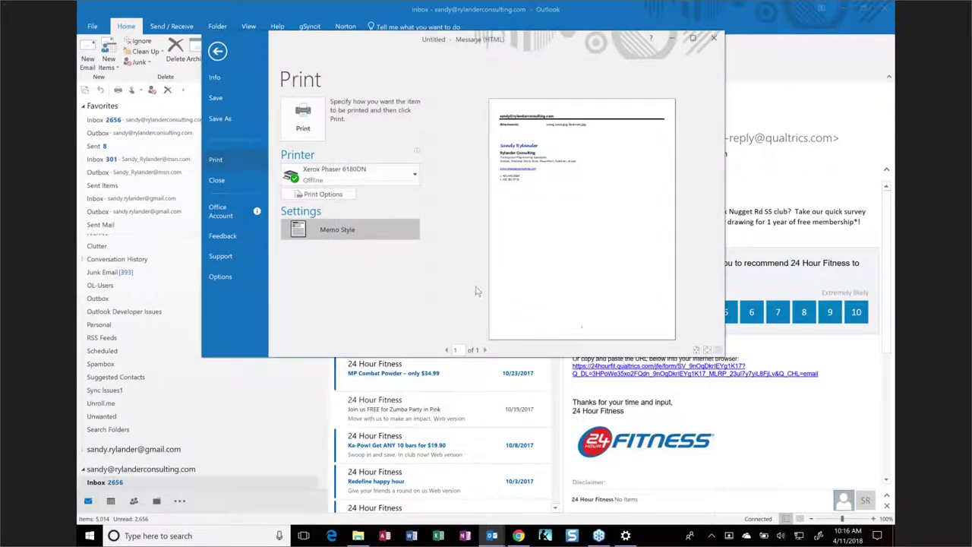
{"action": "left_click", "coordinate": [384, 182]}
{"action": "left_click", "coordinate": [326, 194]}
{"action": "left_click", "coordinate": [326, 193]}
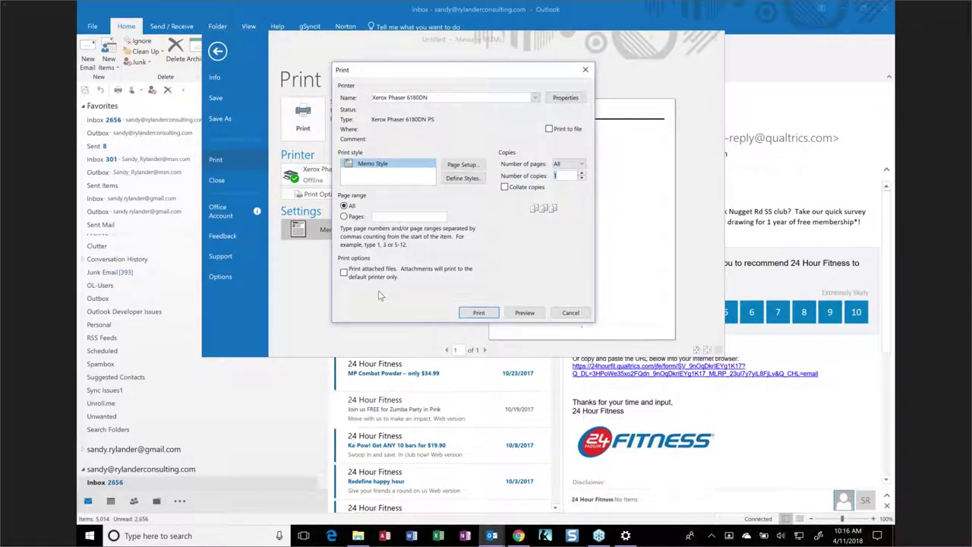
{"action": "left_click", "coordinate": [570, 311]}
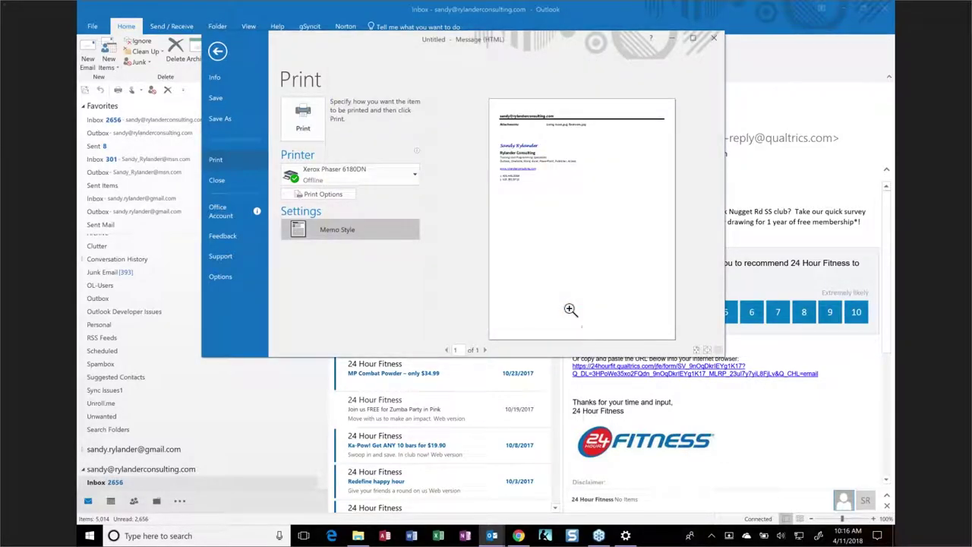
{"action": "left_click", "coordinate": [218, 51]}
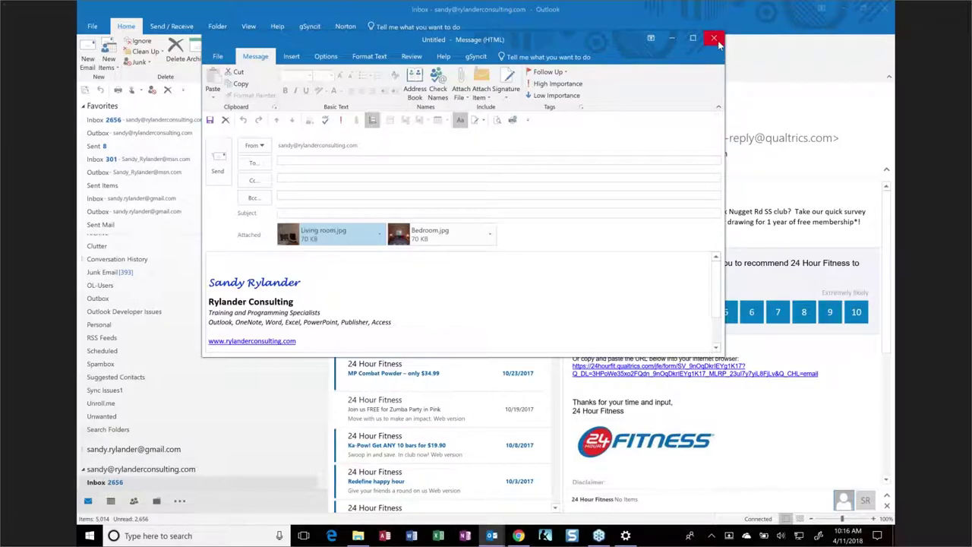
Look through the draft's signature block and close the message without saving the changes.
{"action": "left_click", "coordinate": [243, 263]}
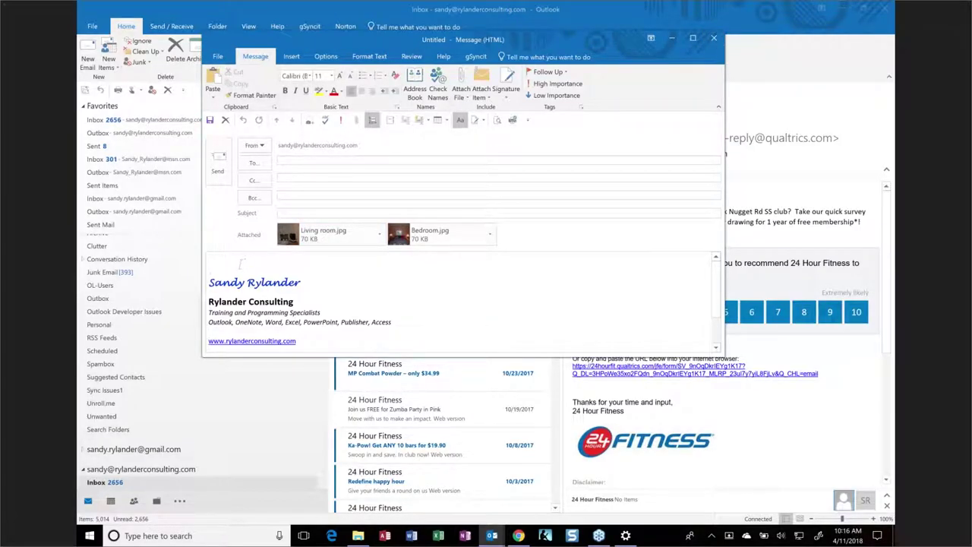
{"action": "scroll", "coordinate": [241, 274], "scroll_direction": "down", "scroll_amount": 2}
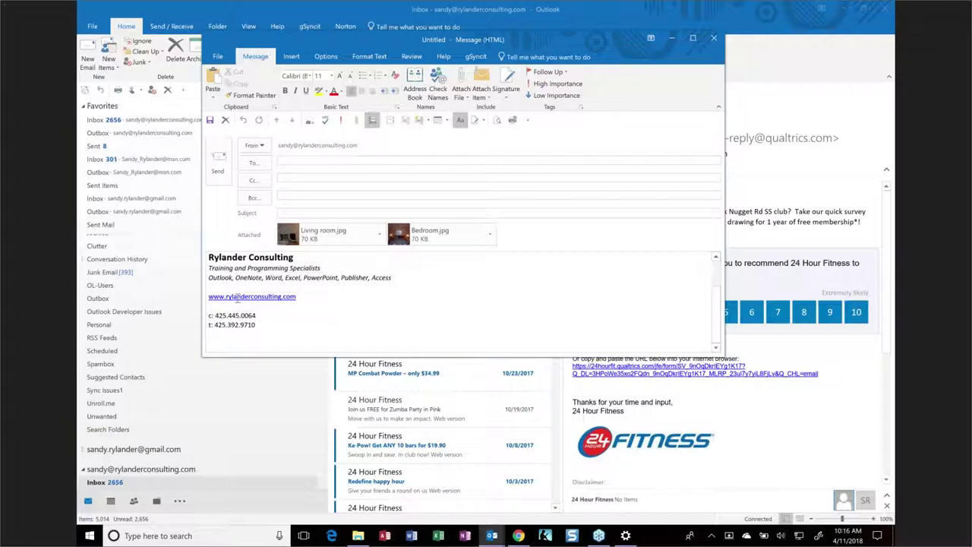
{"action": "scroll", "coordinate": [237, 299], "scroll_direction": "up", "scroll_amount": 2}
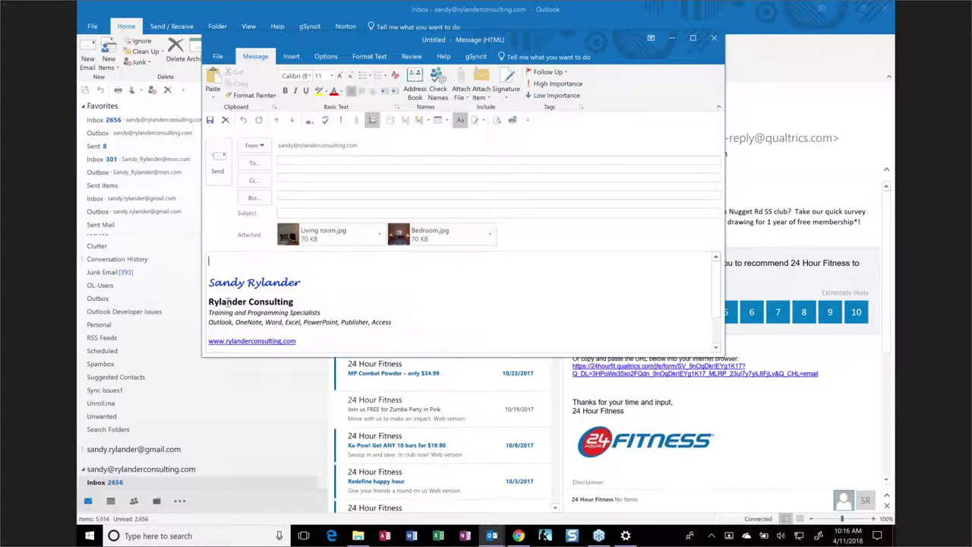
{"action": "left_click", "coordinate": [714, 38]}
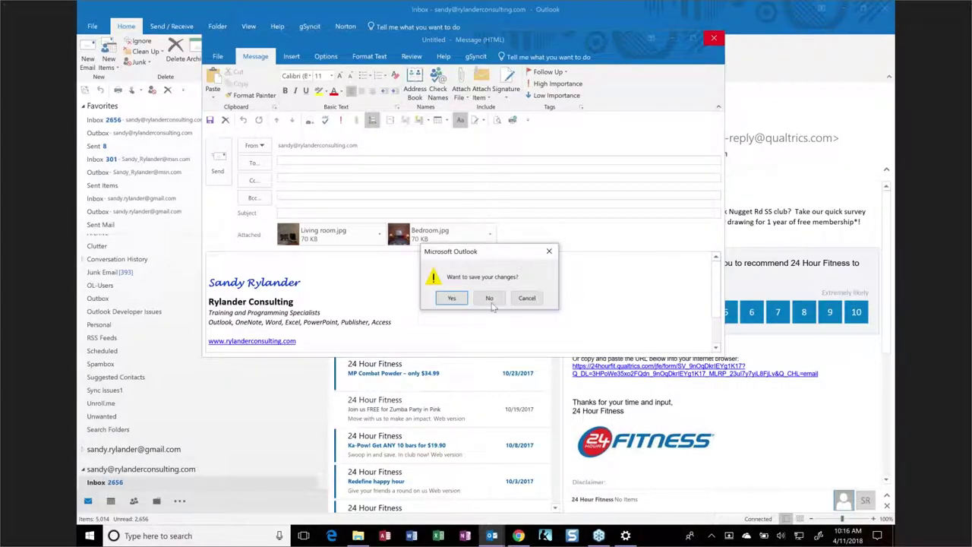
{"action": "left_click", "coordinate": [491, 301]}
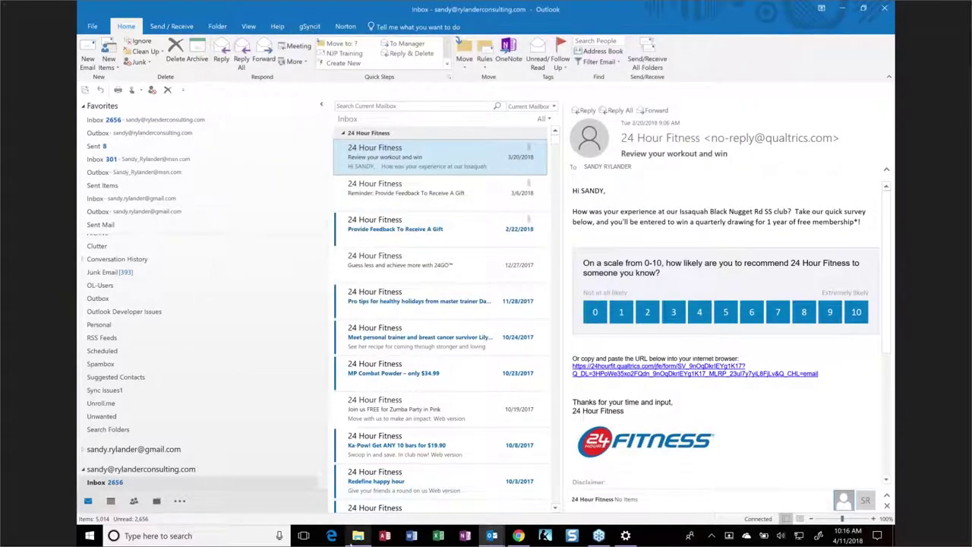
Switch to File Explorer, send _W9.pdf, 2013 Contacts.CSV and the 2013 invoices backup workbook to a mail recipient, and open the resulting message.
{"action": "left_click", "coordinate": [354, 536]}
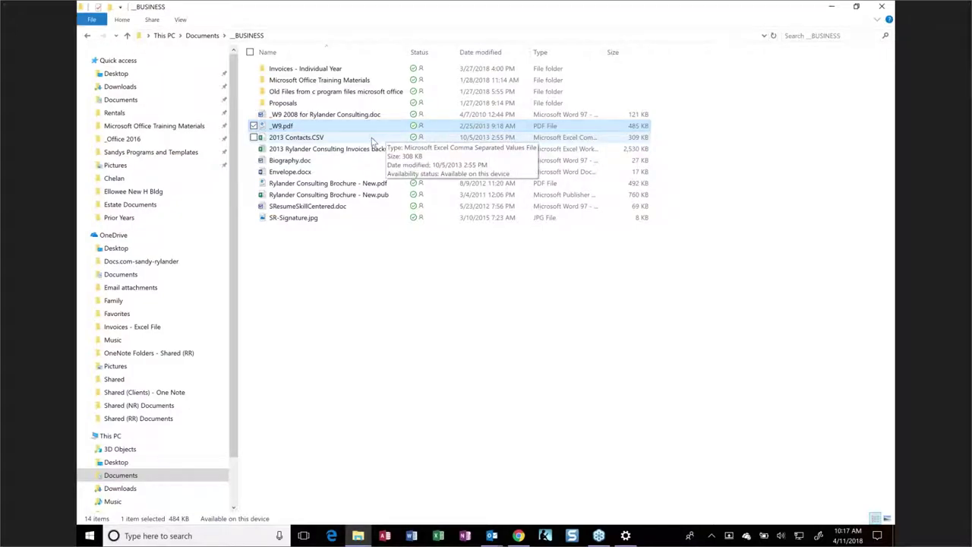
{"action": "left_click", "coordinate": [311, 151], "text": "shift"}
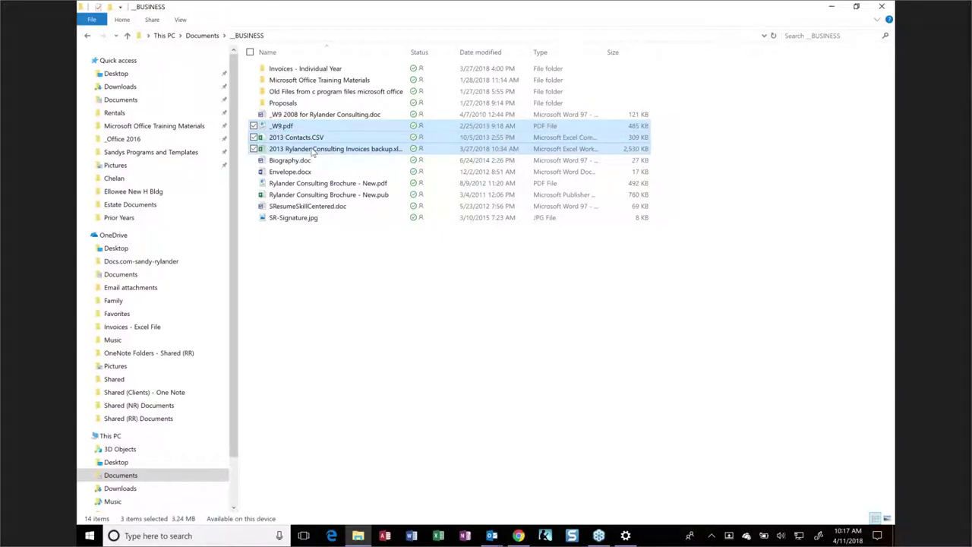
{"action": "right_click", "coordinate": [311, 151]}
{"action": "mouse_move", "coordinate": [281, 262]}
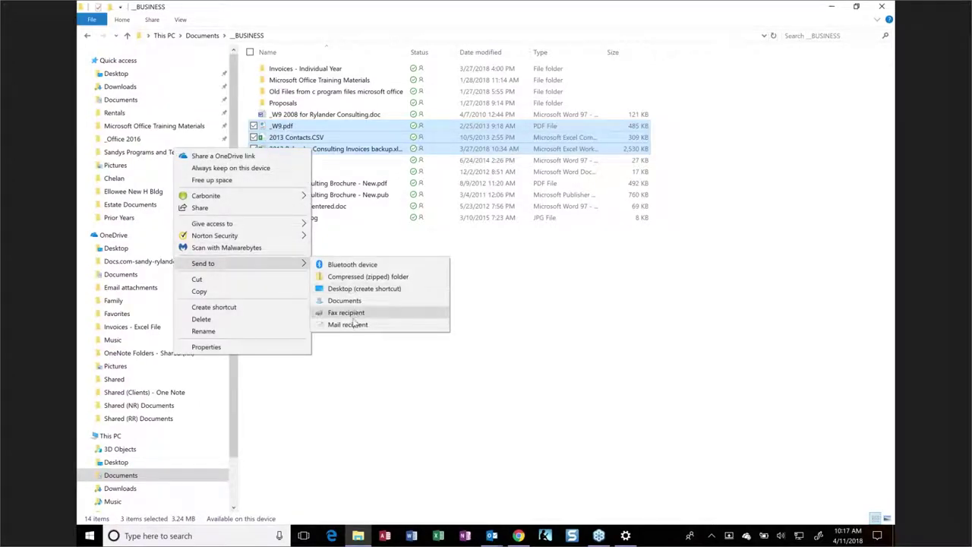
{"action": "left_click", "coordinate": [352, 324]}
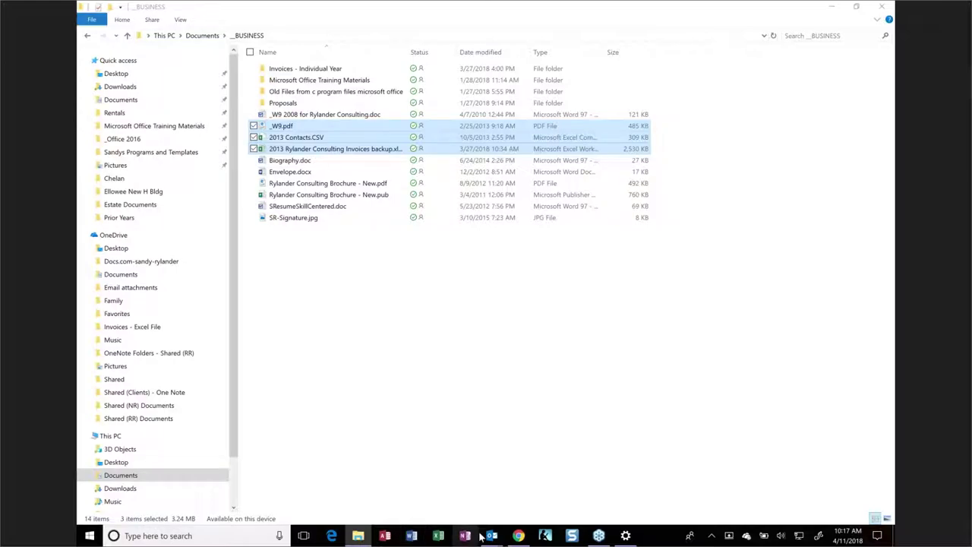
{"action": "mouse_move", "coordinate": [490, 538]}
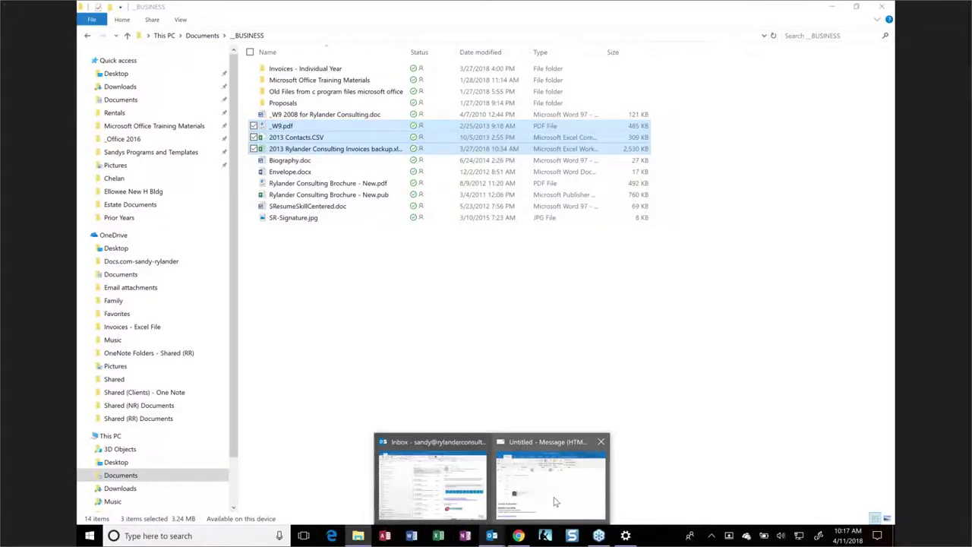
{"action": "left_click", "coordinate": [556, 503]}
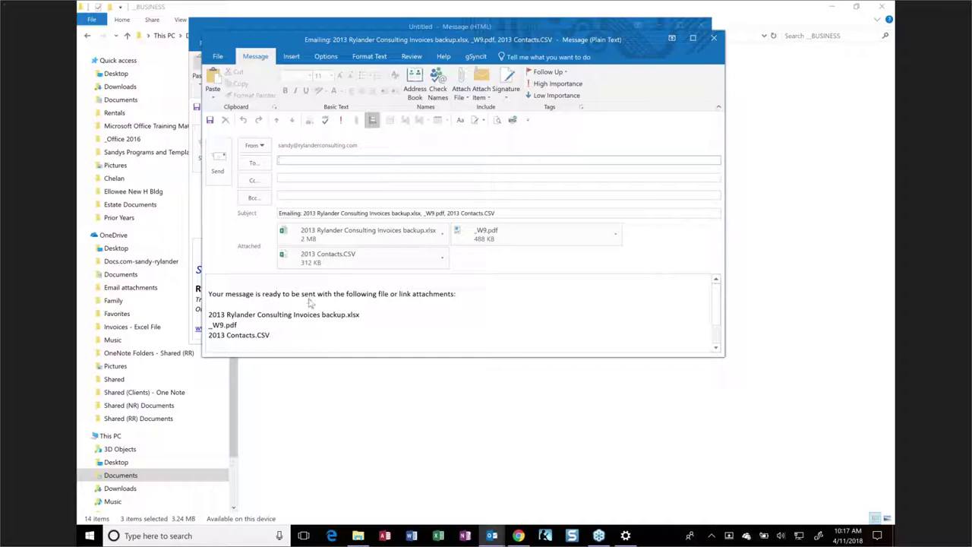
Maximize the message window, delete the automatic body text and insert the New signature.
{"action": "double_click", "coordinate": [375, 40]}
{"action": "left_click_drag", "start_coordinate": [87, 230], "coordinate": [844, 346]}
{"action": "key", "text": "Delete"}
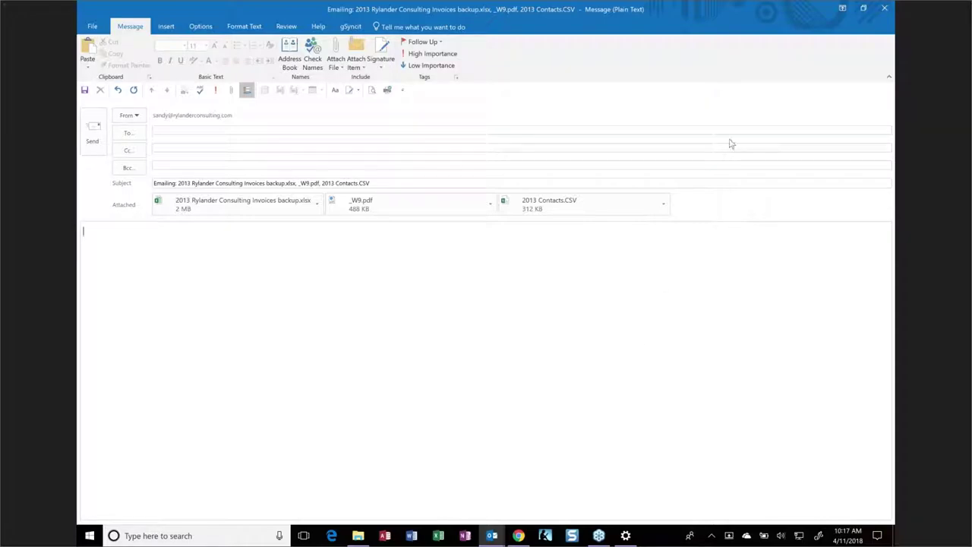
{"action": "left_click", "coordinate": [380, 69]}
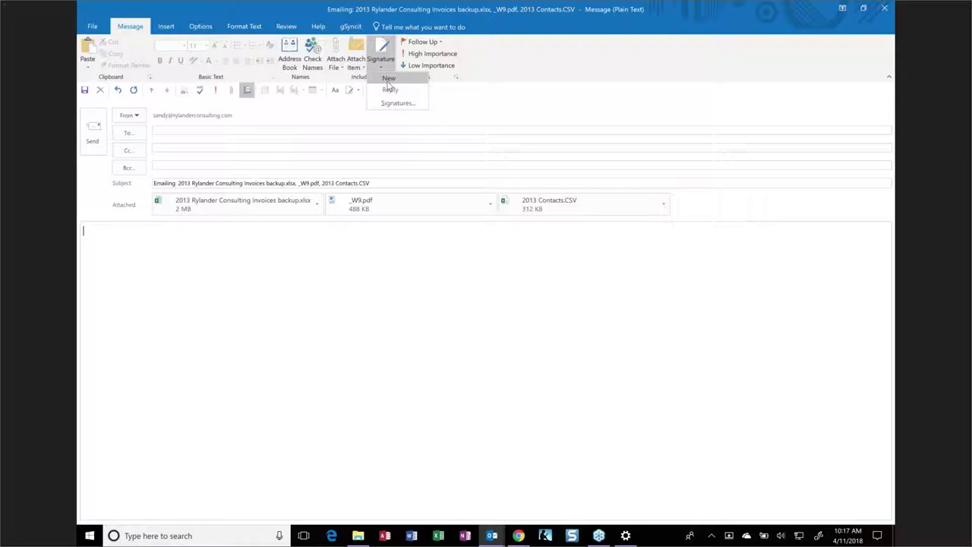
{"action": "left_click", "coordinate": [389, 90]}
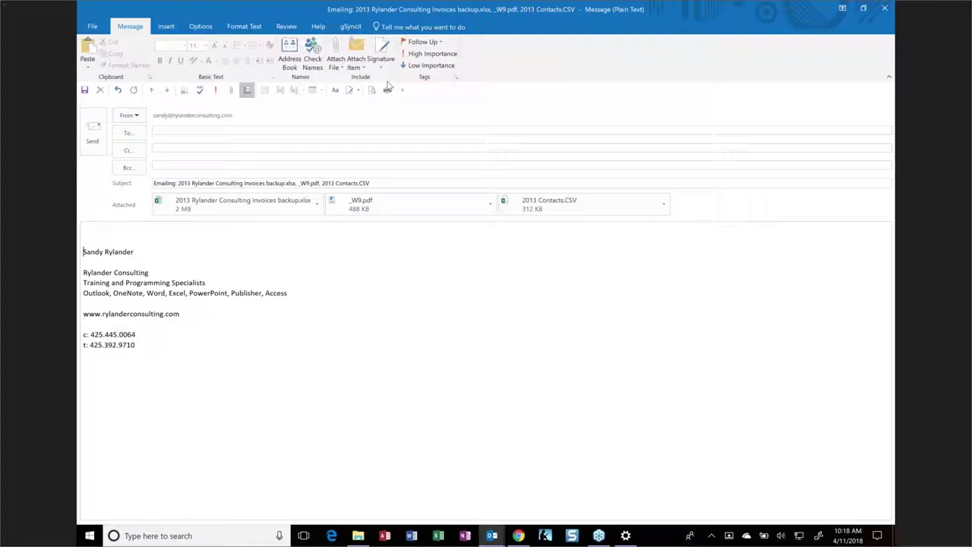
Delete the plain-text signature from the message body and change the message format to HTML.
{"action": "key", "text": "ctrl+a"}
{"action": "key", "text": "Delete"}
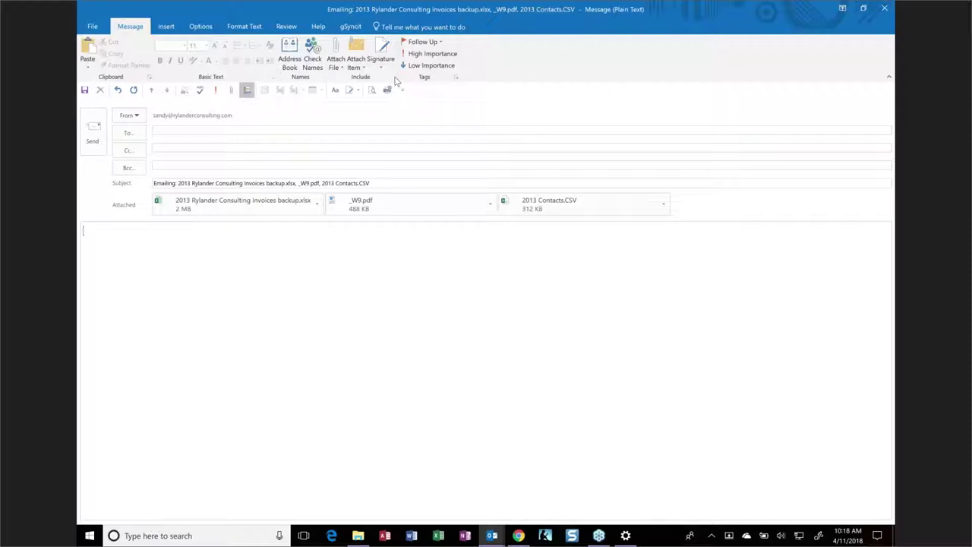
{"action": "left_click", "coordinate": [246, 27]}
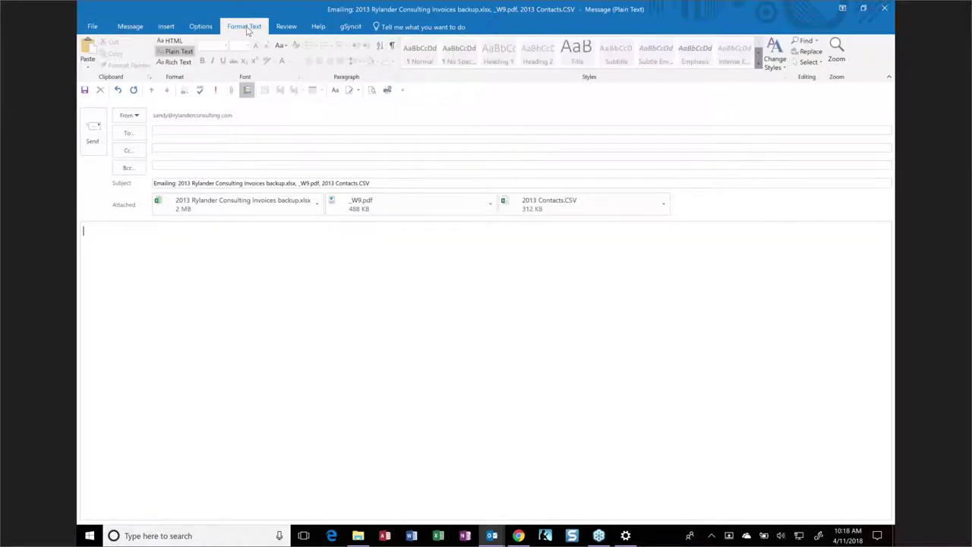
{"action": "left_click", "coordinate": [170, 41]}
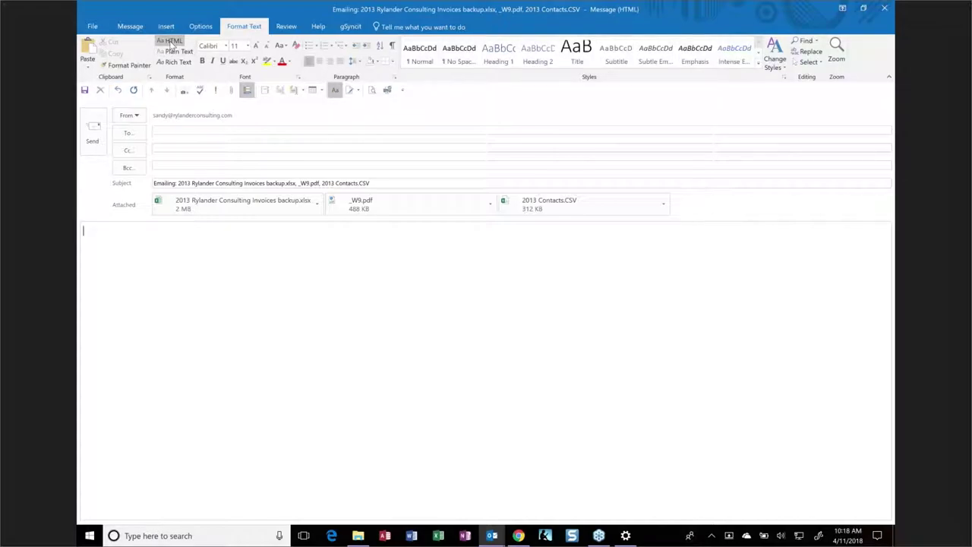
{"action": "left_click", "coordinate": [130, 28]}
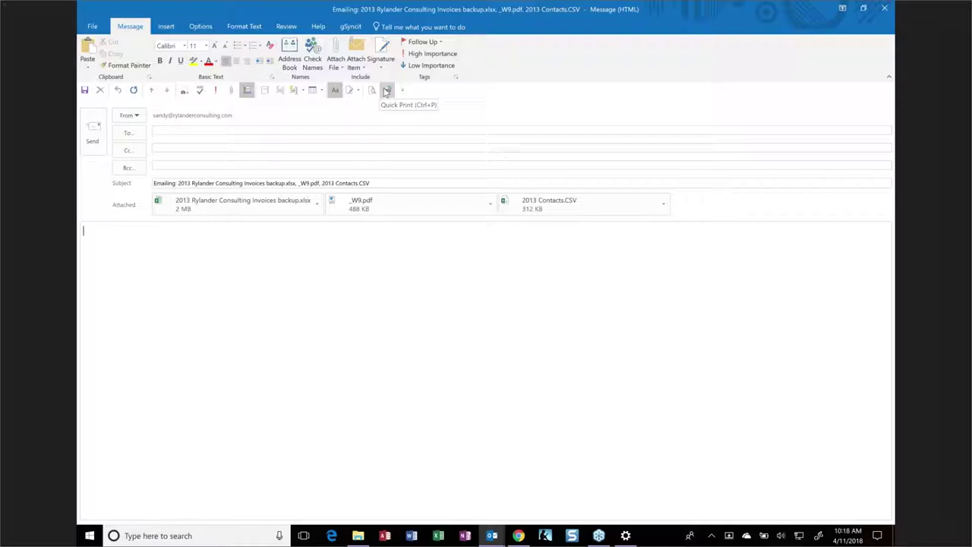
Check whether the HTML format and Bullets commands can be added to the Quick Access Toolbar, without adding either one.
{"action": "left_click", "coordinate": [235, 29]}
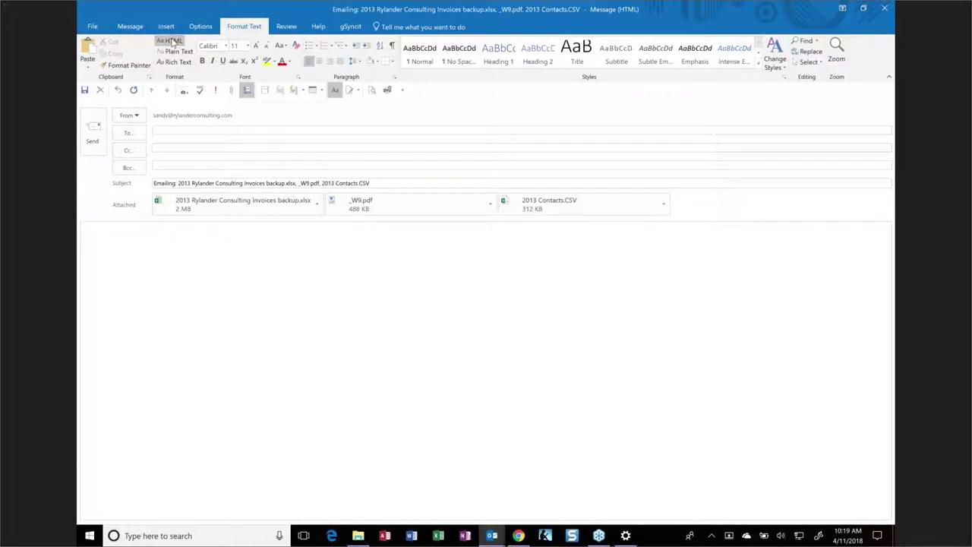
{"action": "right_click", "coordinate": [171, 41]}
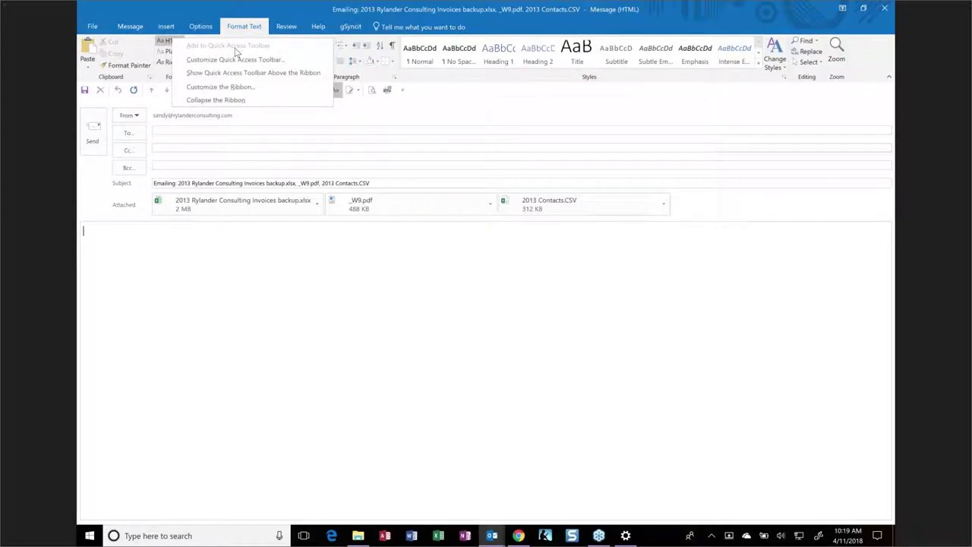
{"action": "left_click", "coordinate": [465, 103]}
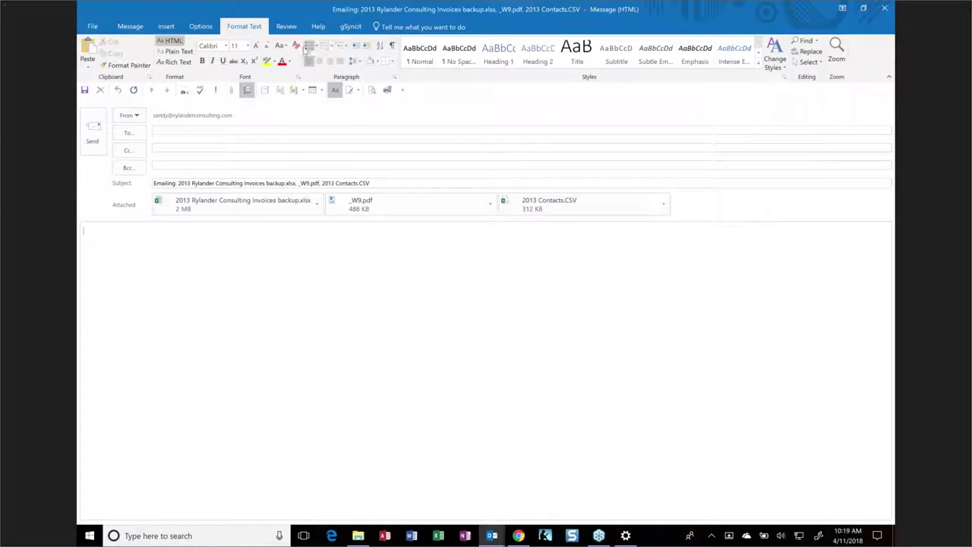
{"action": "right_click", "coordinate": [308, 46]}
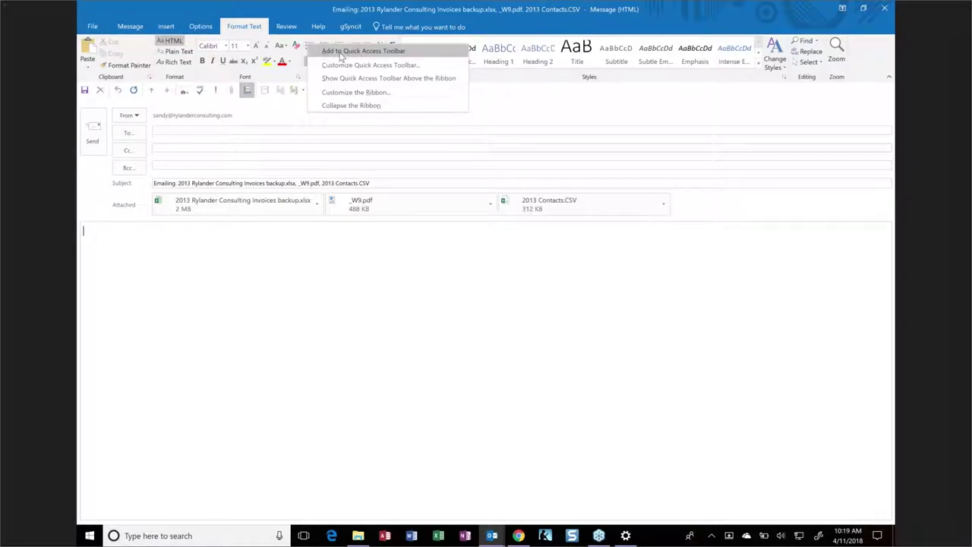
{"action": "left_click", "coordinate": [530, 102]}
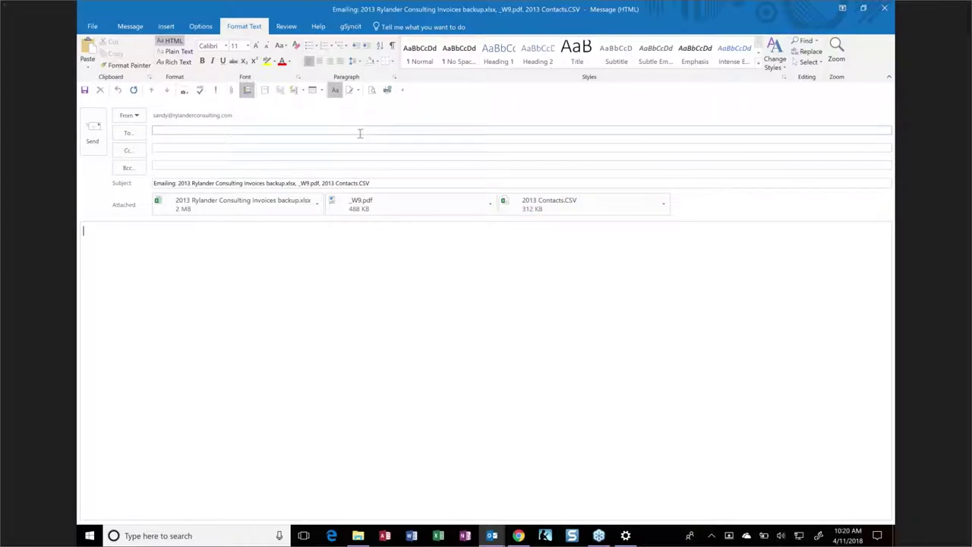
Insert the New signature and write "Sure enjoyed talking to you. We will follow up with letter." above it.
{"action": "left_click", "coordinate": [353, 90]}
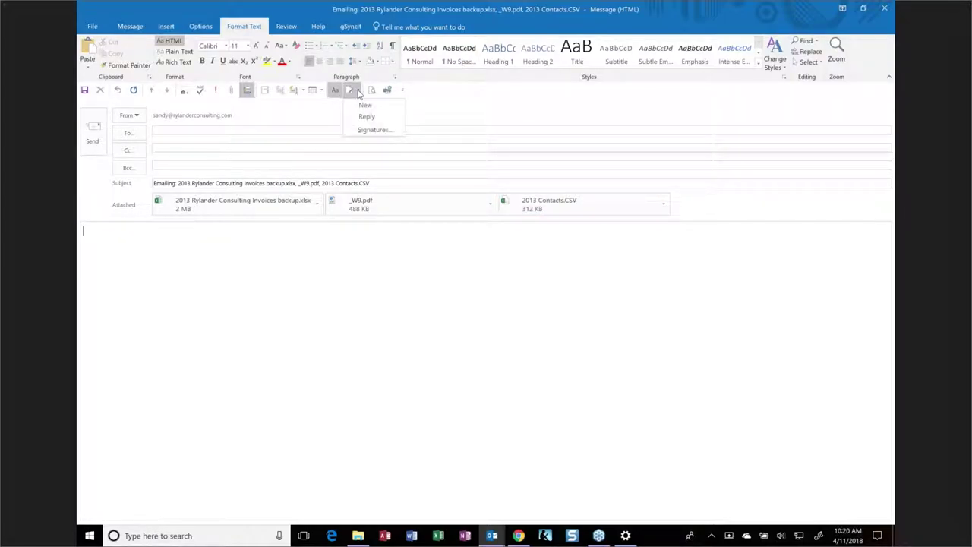
{"action": "left_click", "coordinate": [364, 106]}
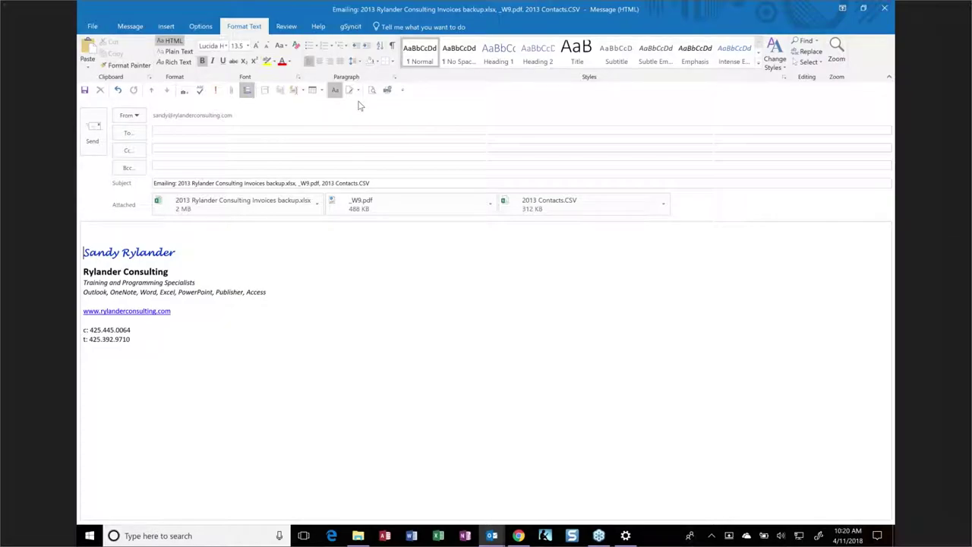
{"action": "left_click", "coordinate": [91, 228]}
{"action": "type", "text": "Sure enjoyed "}
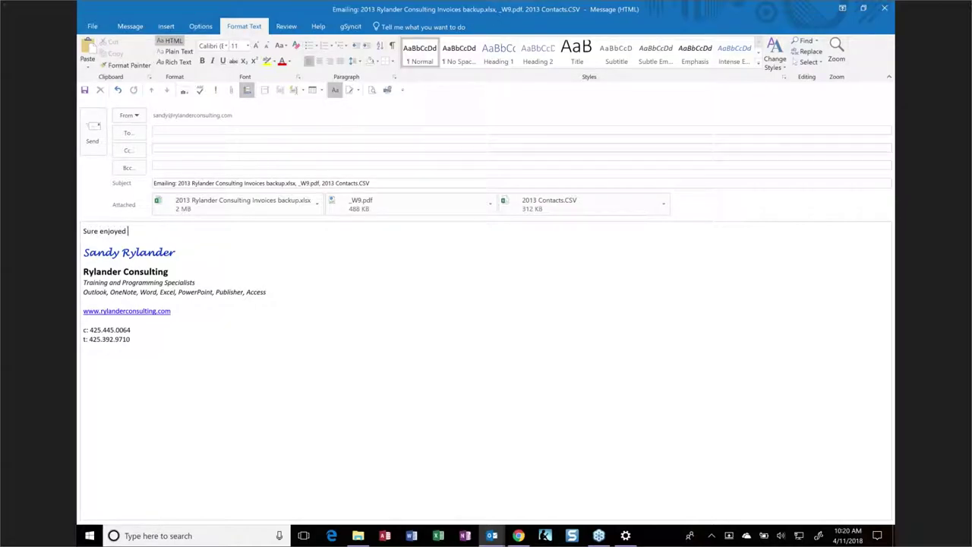
{"action": "type", "text": "talking to you.  We will follow up with"}
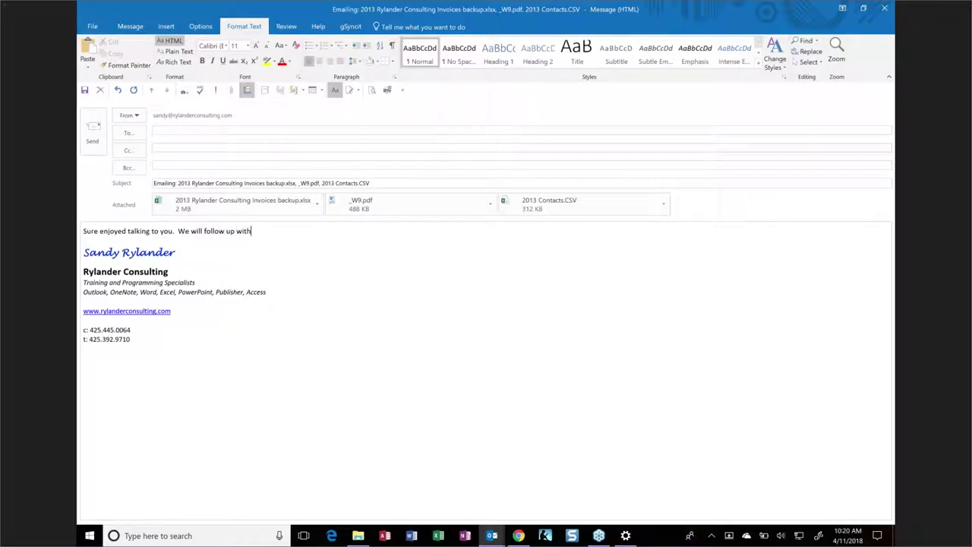
{"action": "type", "text": " letter"}
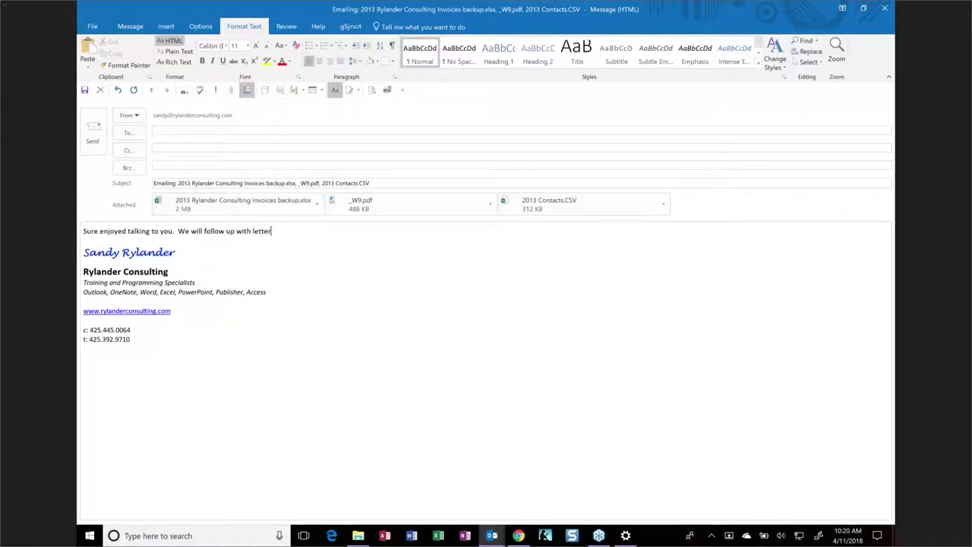
{"action": "type", "text": "."}
Select the sentence above the signature and check the Quick Access Toolbar options for Save Selection to Quick Part Gallery, without adding it.
{"action": "left_click_drag", "start_coordinate": [285, 231], "coordinate": [85, 231]}
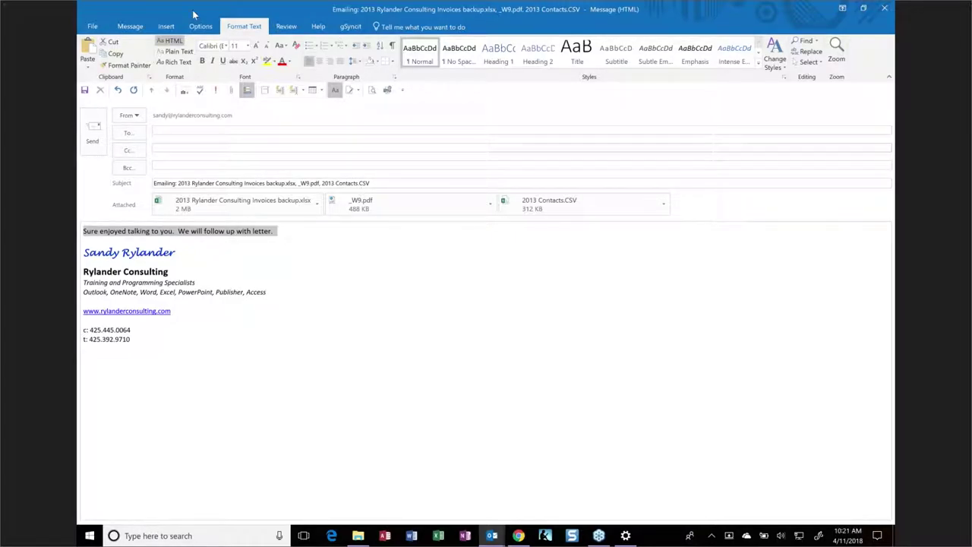
{"action": "left_click", "coordinate": [165, 26]}
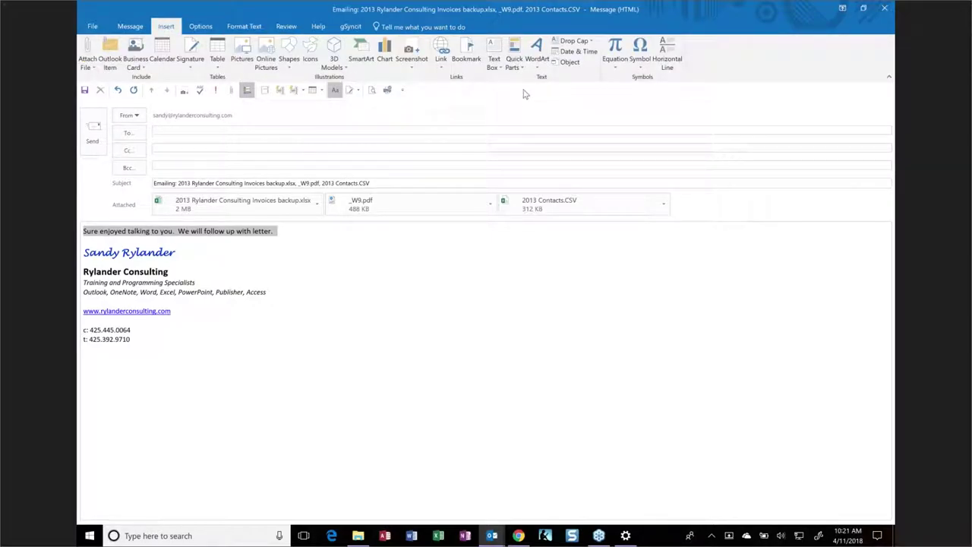
{"action": "left_click", "coordinate": [513, 67]}
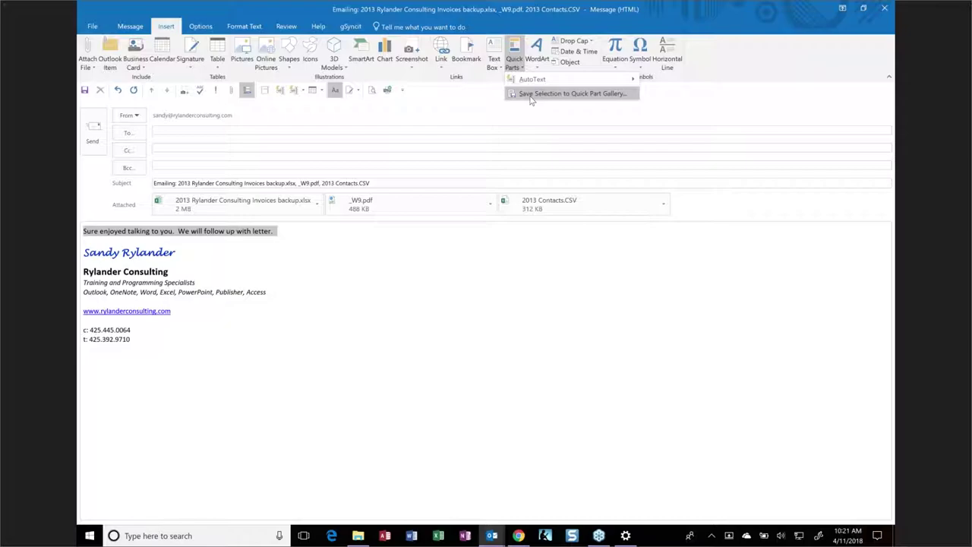
{"action": "right_click", "coordinate": [540, 95]}
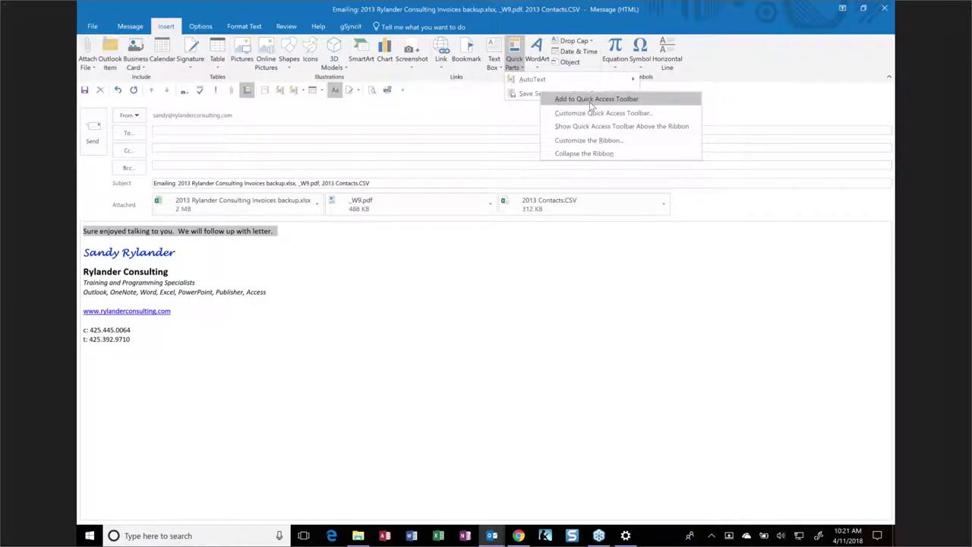
{"action": "left_click", "coordinate": [480, 97]}
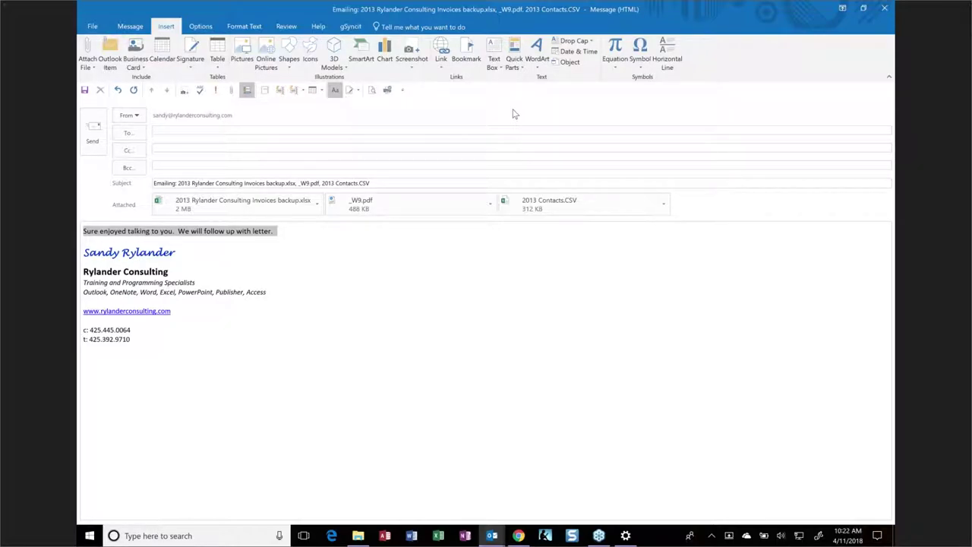
Look through the AutoText gallery and check the Quick Access Toolbar options for its Save Selection to AutoText Gallery command.
{"action": "left_click", "coordinate": [519, 67]}
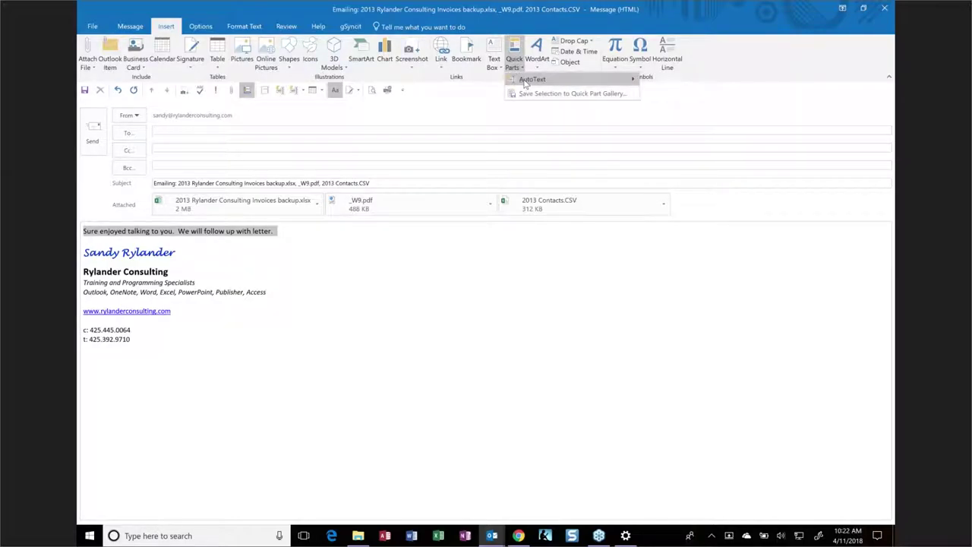
{"action": "mouse_move", "coordinate": [524, 81]}
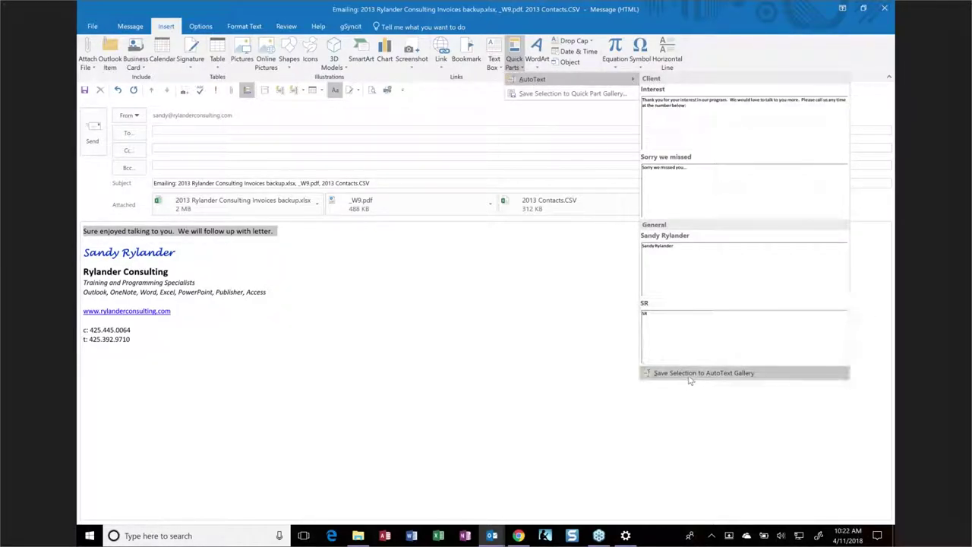
{"action": "right_click", "coordinate": [696, 376]}
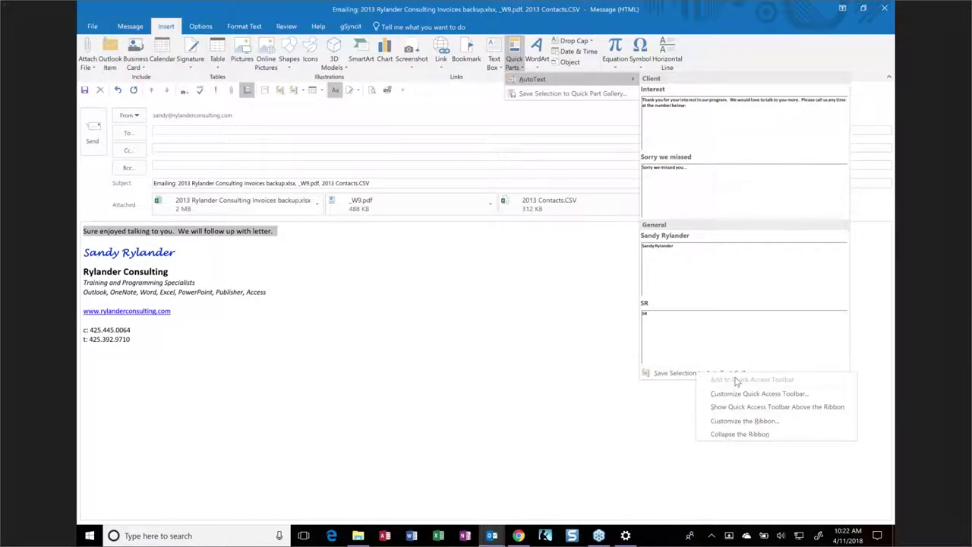
{"action": "key", "text": "Escape"}
{"action": "key", "text": "Escape"}
{"action": "key", "text": "Escape"}
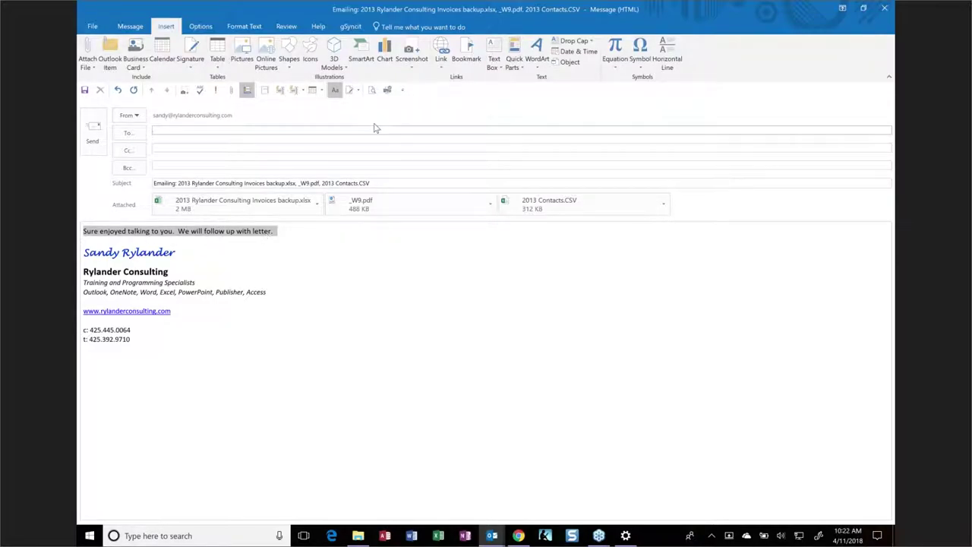
Save the selected sentence as an AutoText building block named New Client Letter in the Client category.
{"action": "left_click", "coordinate": [281, 90]}
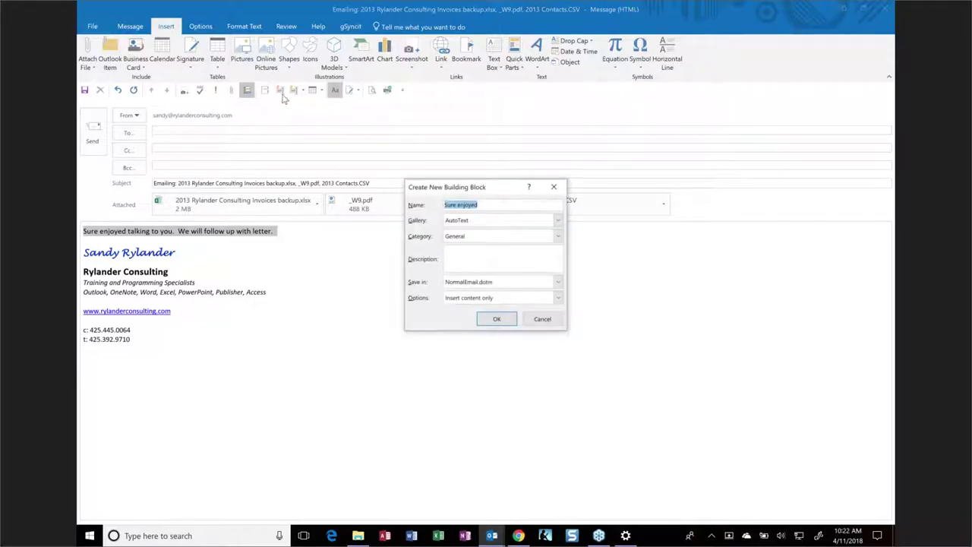
{"action": "left_click_drag", "start_coordinate": [454, 187], "coordinate": [439, 104]}
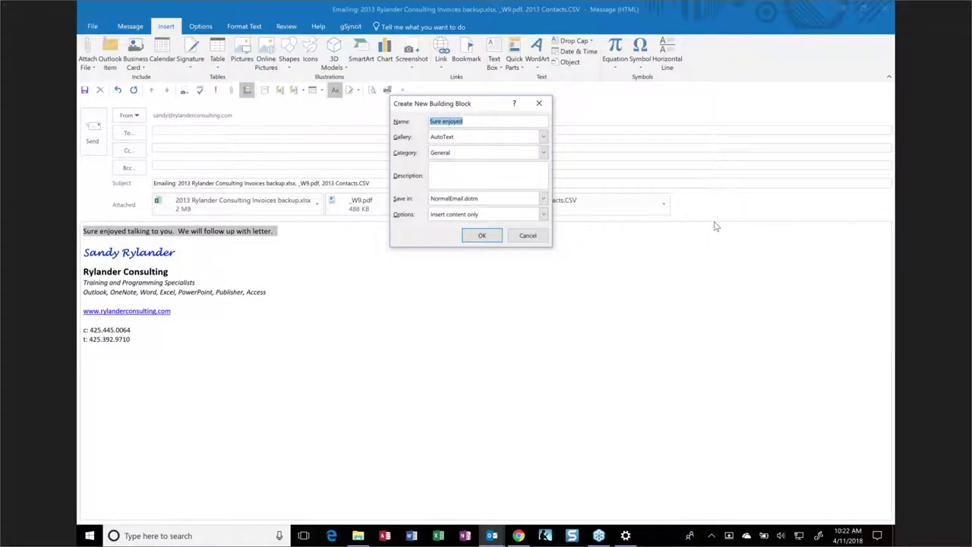
{"action": "type", "text": "New Client Letter"}
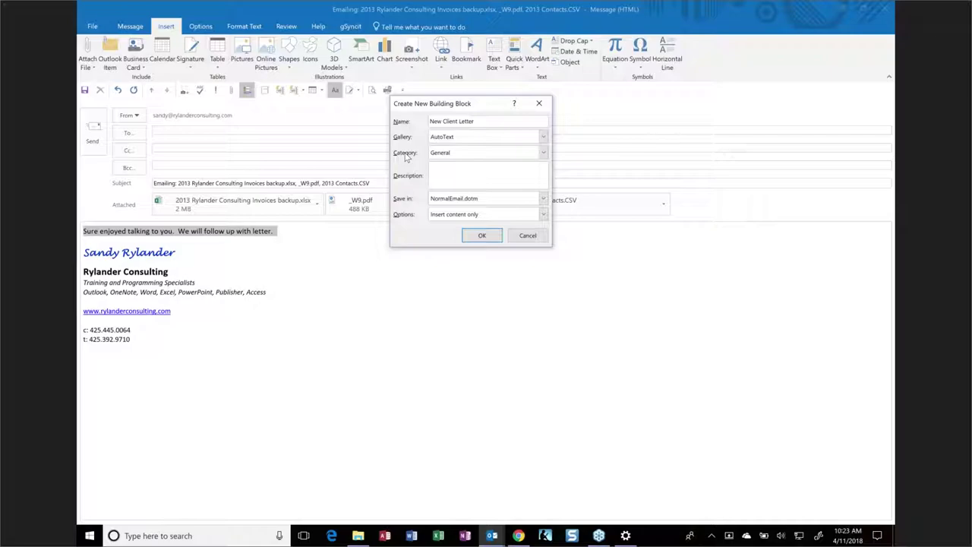
{"action": "left_click", "coordinate": [543, 155]}
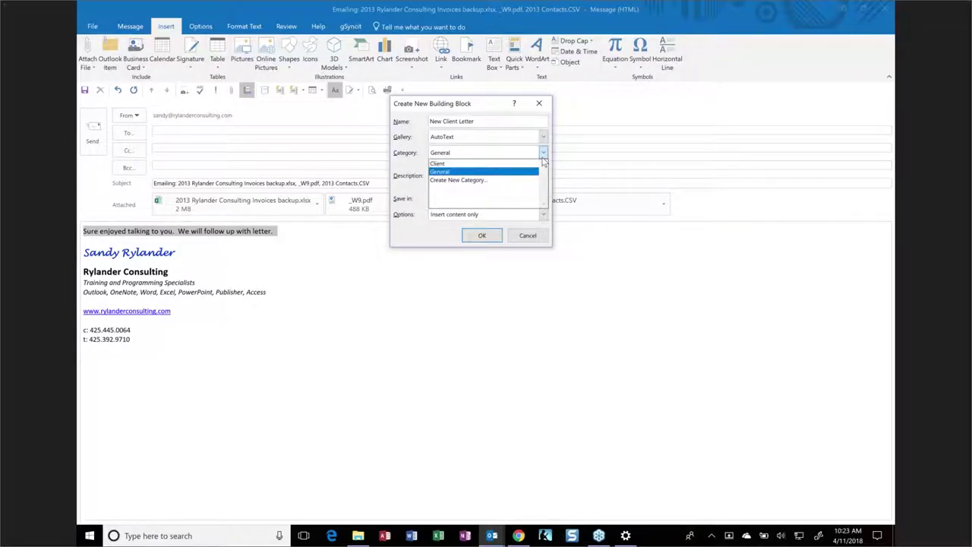
{"action": "left_click", "coordinate": [448, 164]}
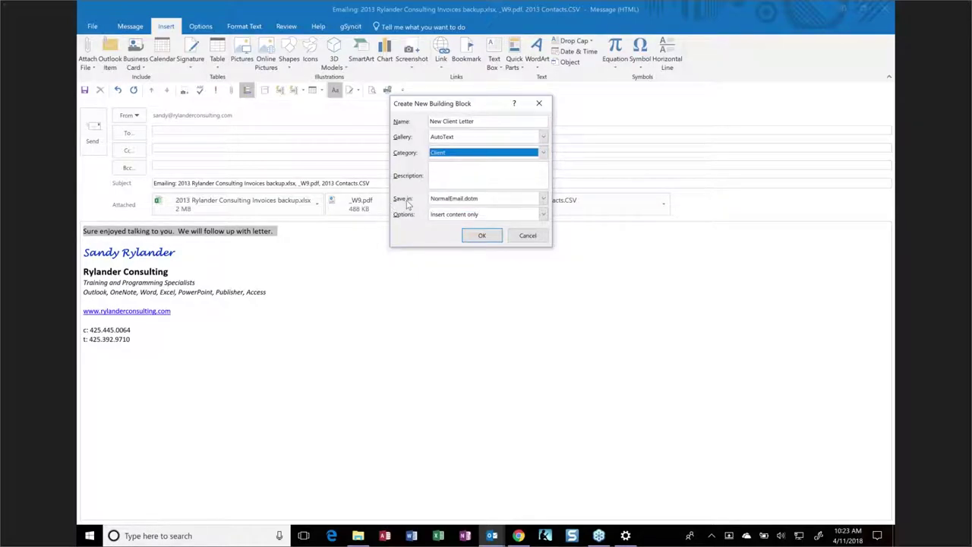
{"action": "left_click", "coordinate": [543, 154]}
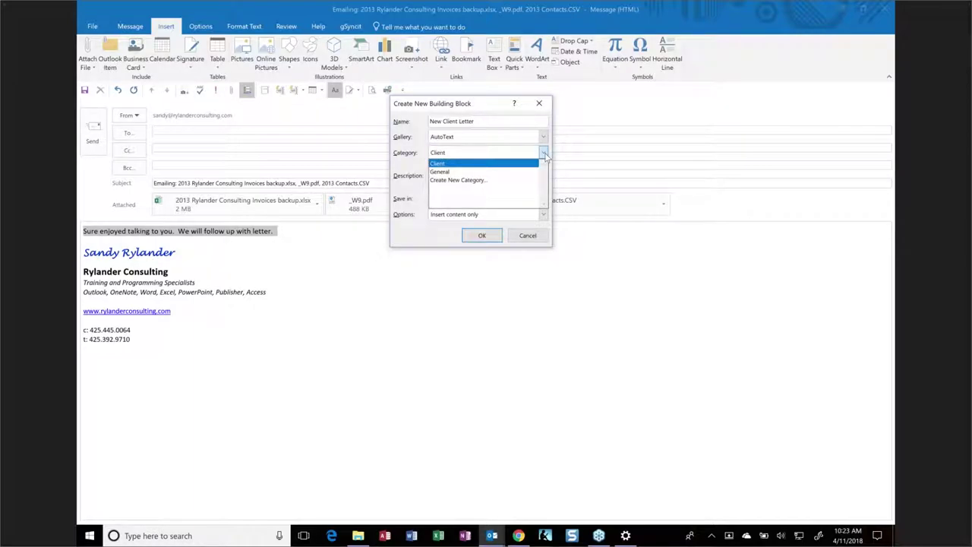
{"action": "left_click", "coordinate": [482, 180]}
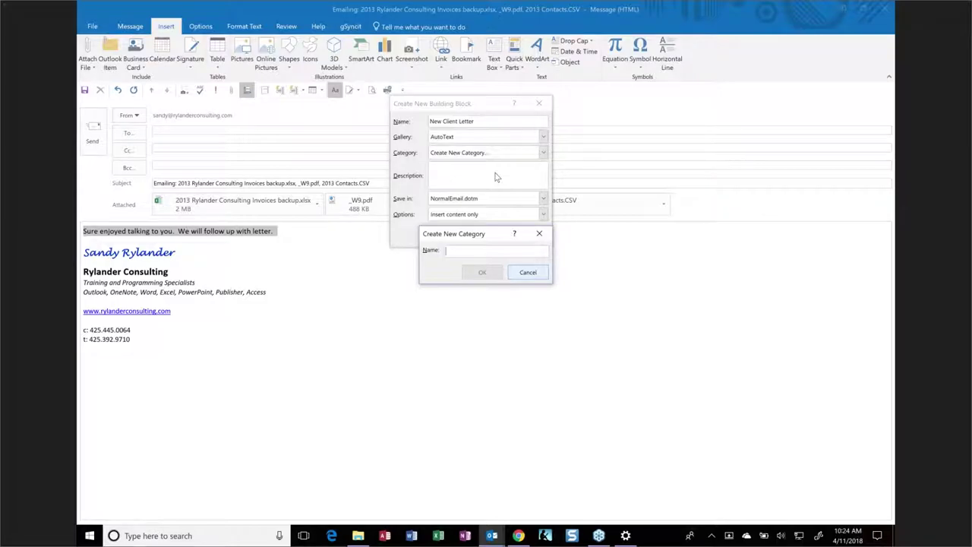
{"action": "type", "text": "Client"}
{"action": "key", "text": "Return"}
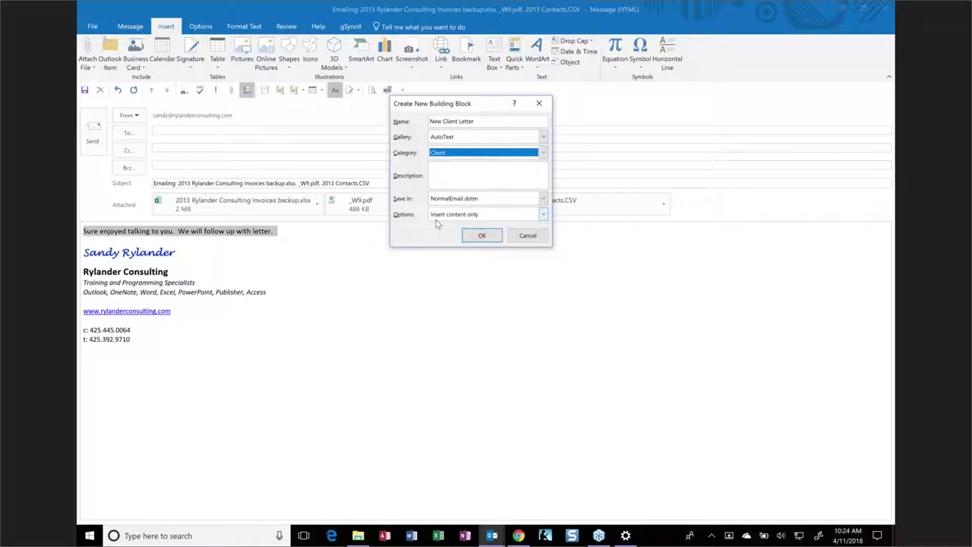
{"action": "left_click", "coordinate": [475, 240]}
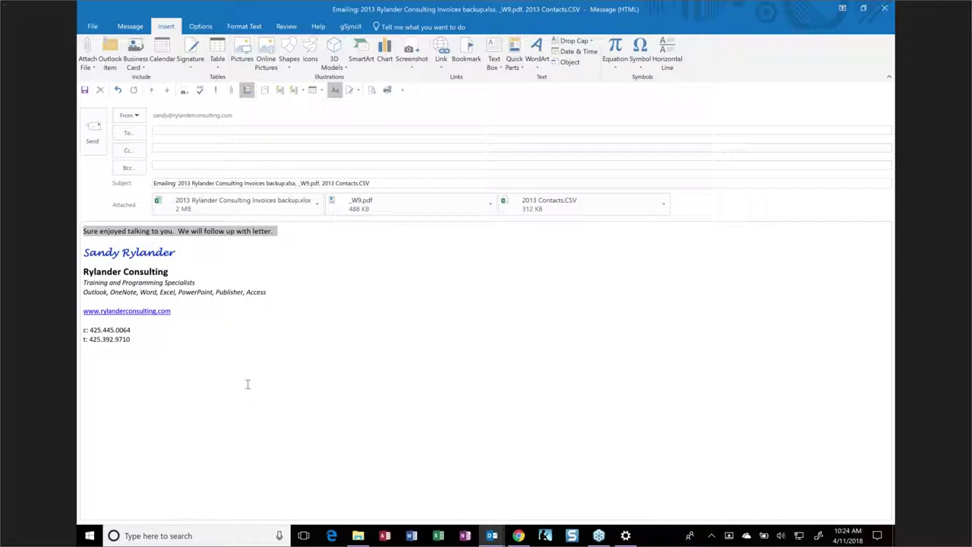
Close both open messages without saving the changes or keeping the automatically saved draft.
{"action": "left_click", "coordinate": [885, 10]}
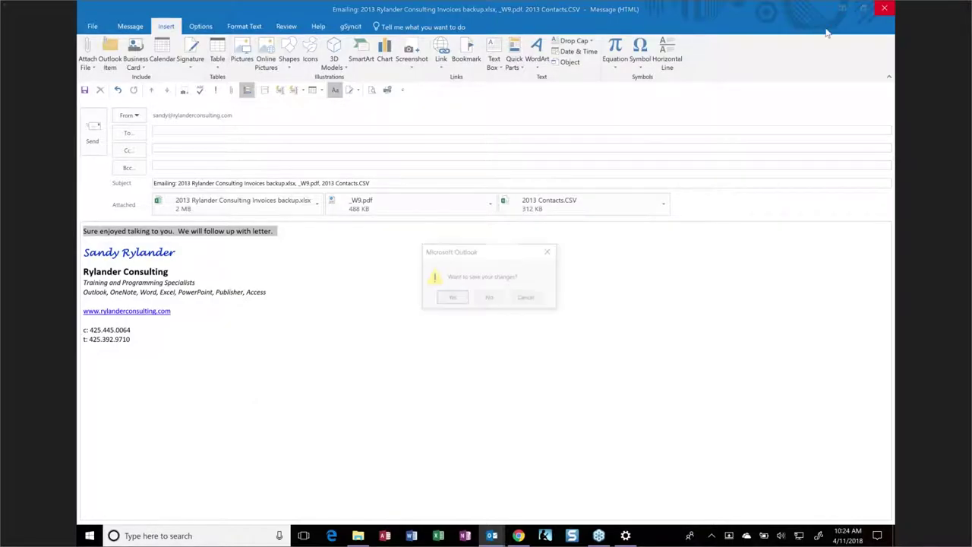
{"action": "left_click", "coordinate": [490, 299]}
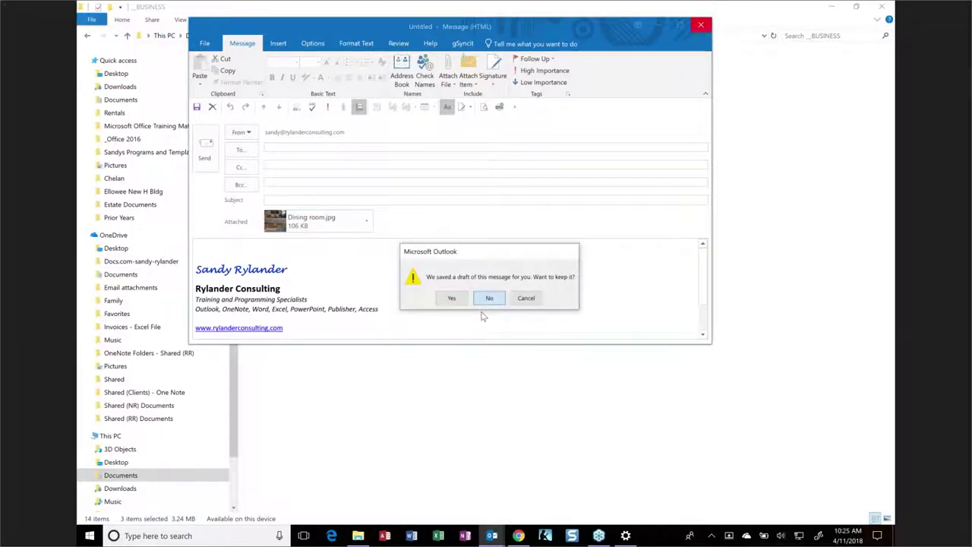
{"action": "left_click", "coordinate": [488, 296]}
{"action": "mouse_move", "coordinate": [493, 536]}
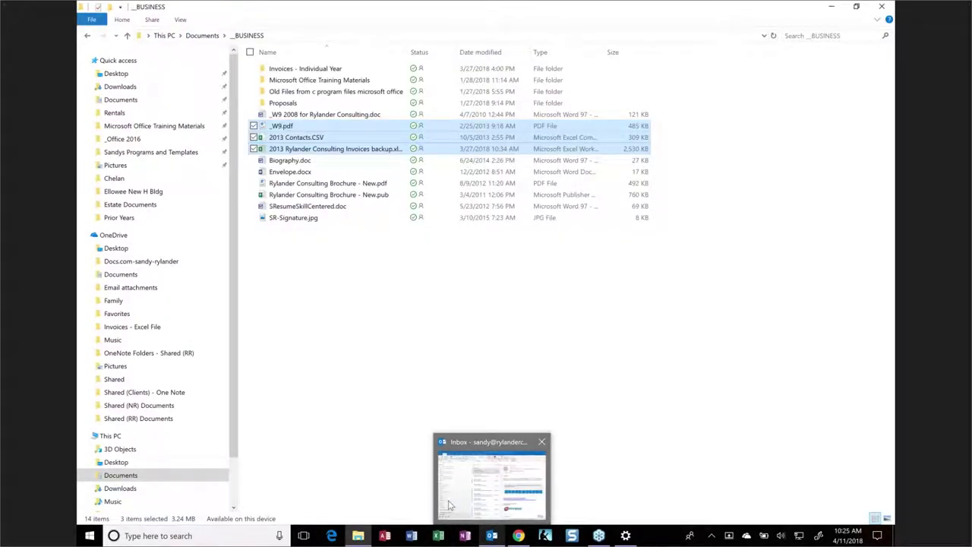
Switch to Outlook, start a new email message and maximize its window.
{"action": "left_click", "coordinate": [493, 536]}
{"action": "left_click", "coordinate": [86, 62]}
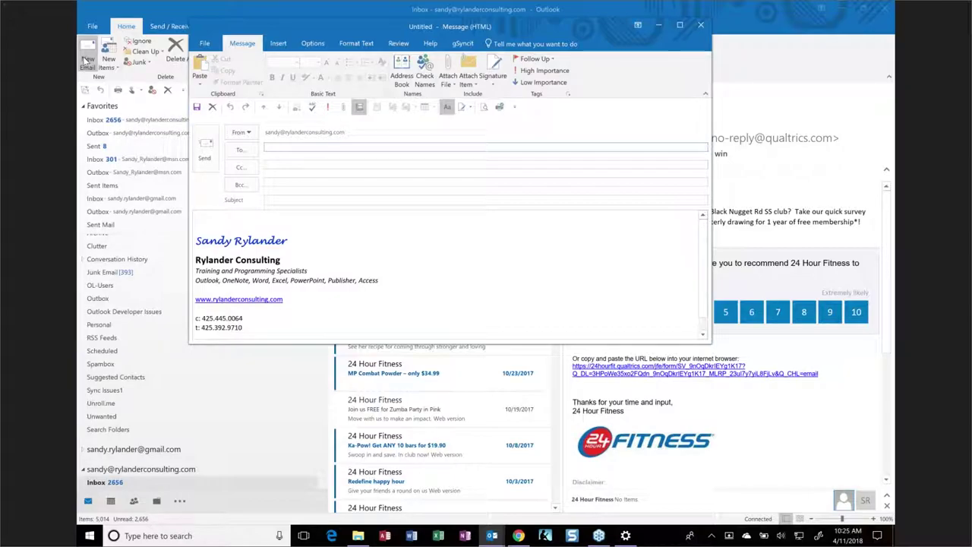
{"action": "left_click", "coordinate": [223, 218]}
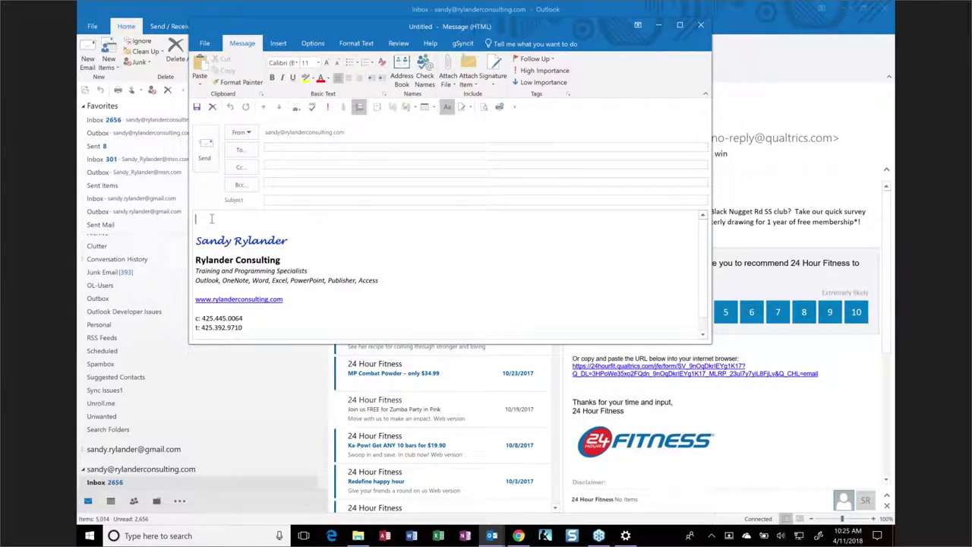
{"action": "left_click", "coordinate": [315, 185]}
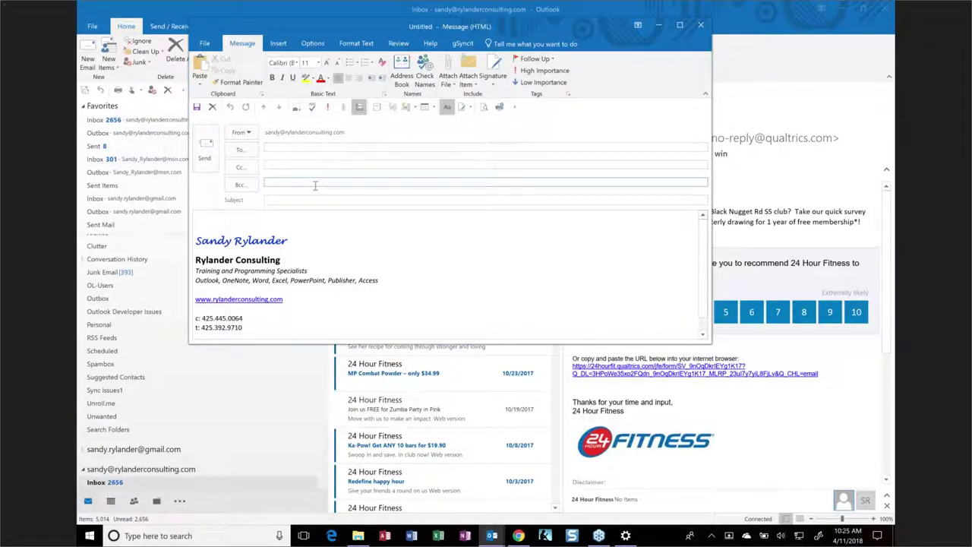
{"action": "double_click", "coordinate": [368, 23]}
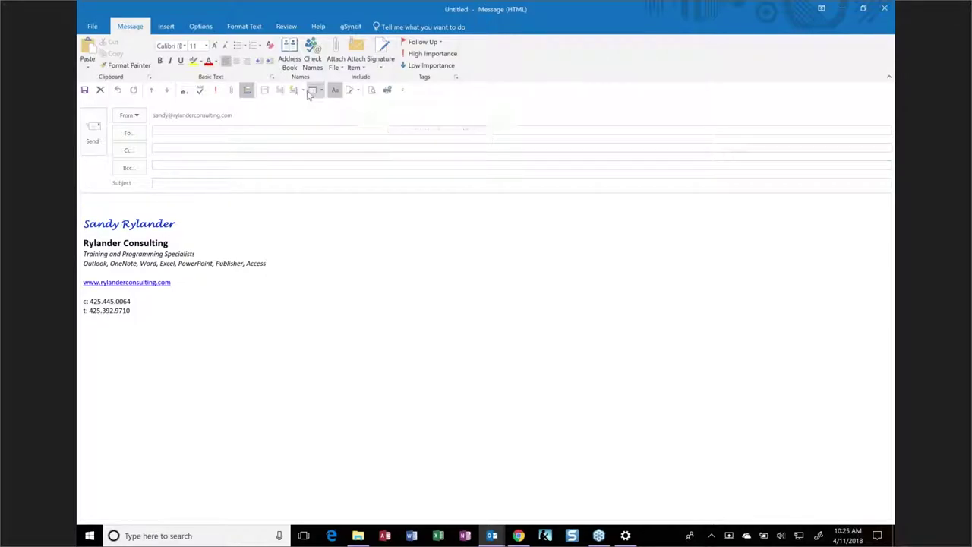
Insert the New Client Letter AutoText entry above the signature and delete the inserted sentence again.
{"action": "scroll", "coordinate": [552, 70], "scroll_direction": "down", "scroll_amount": 1}
{"action": "left_click", "coordinate": [515, 60]}
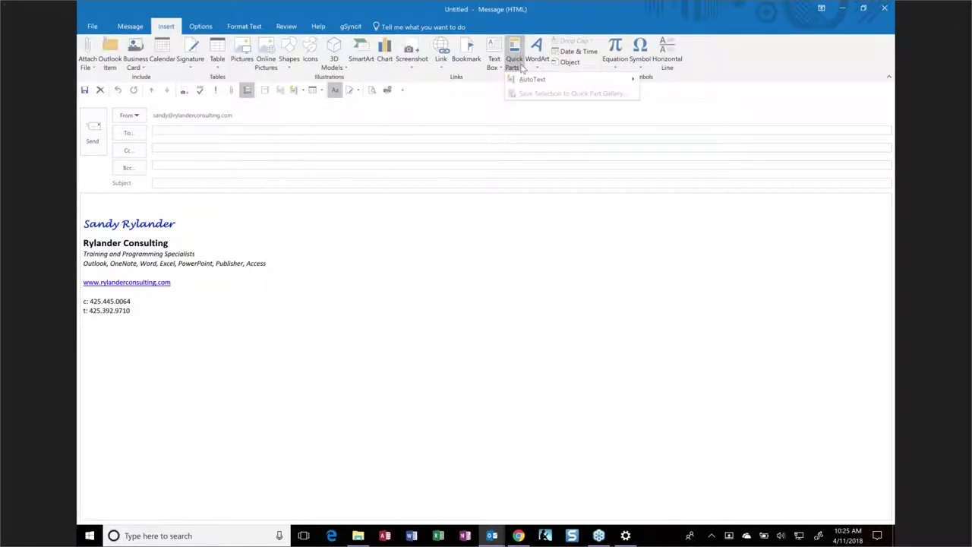
{"action": "mouse_move", "coordinate": [522, 83]}
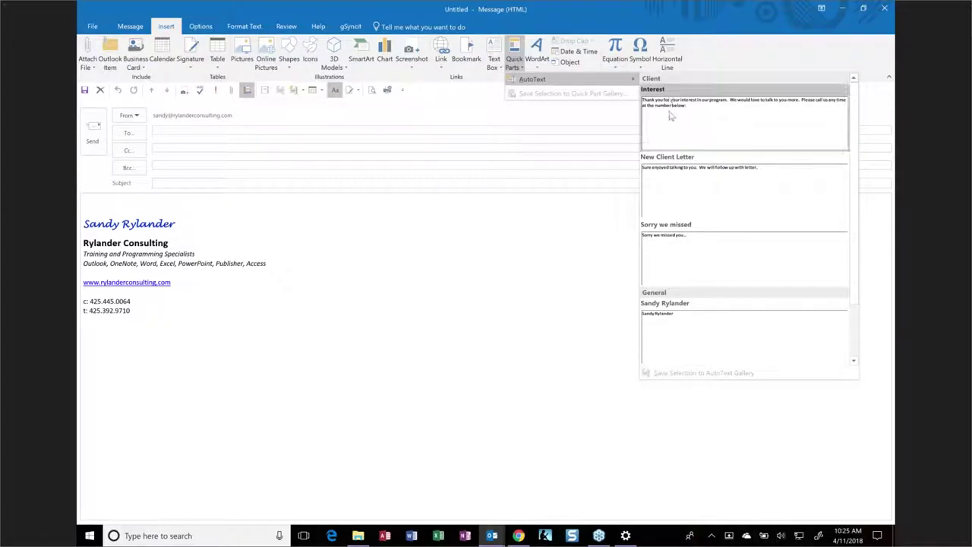
{"action": "left_click", "coordinate": [672, 198]}
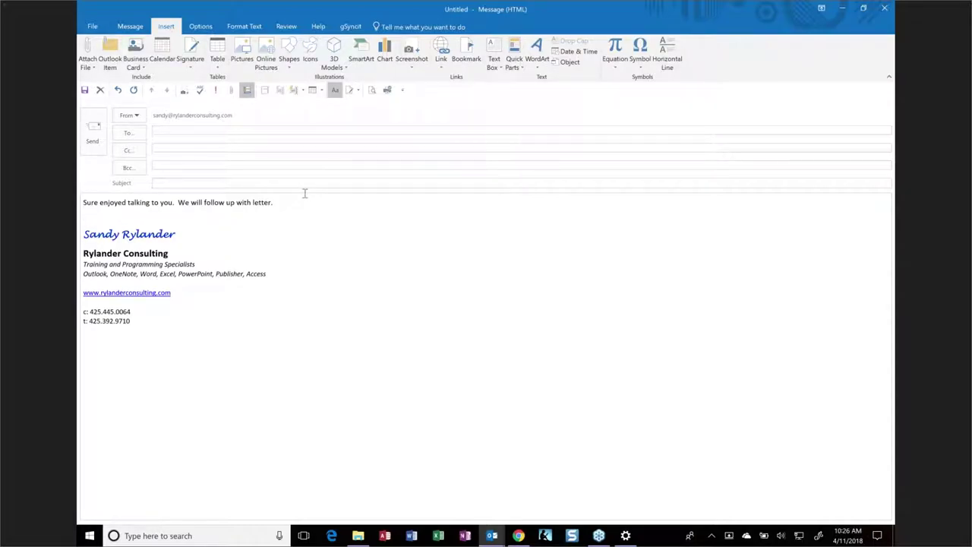
{"action": "left_click_drag", "start_coordinate": [275, 203], "coordinate": [78, 195]}
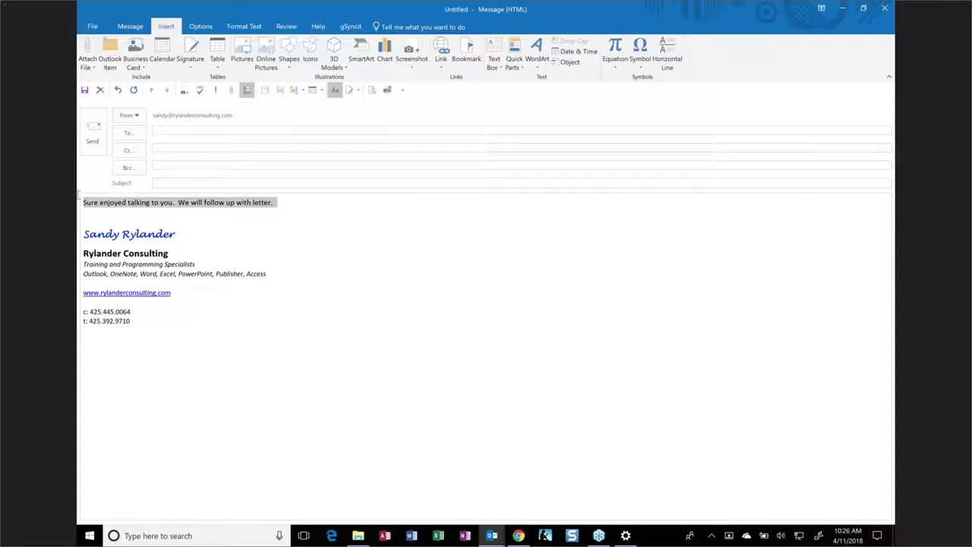
{"action": "key", "text": "Delete"}
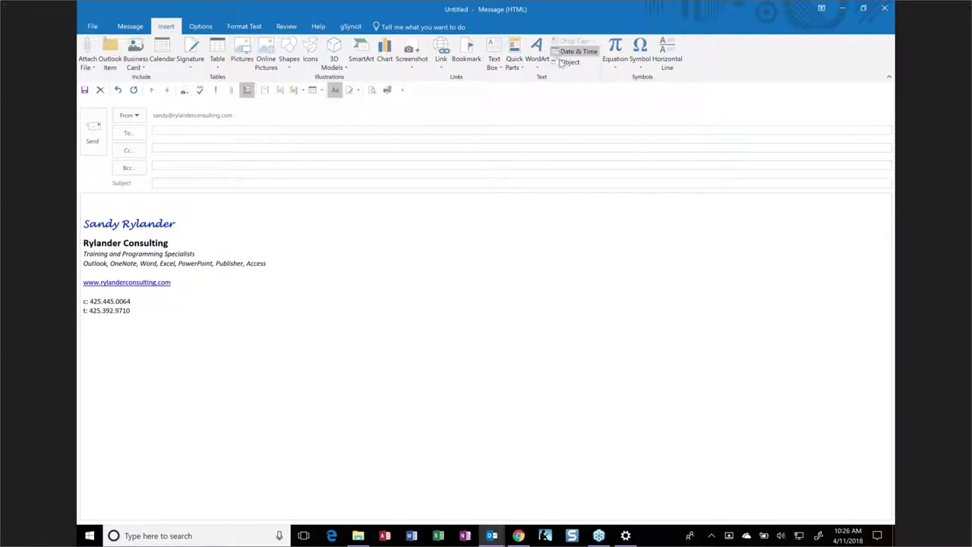
Look through the saved AutoText entries in the Client category without inserting one.
{"action": "left_click", "coordinate": [518, 69]}
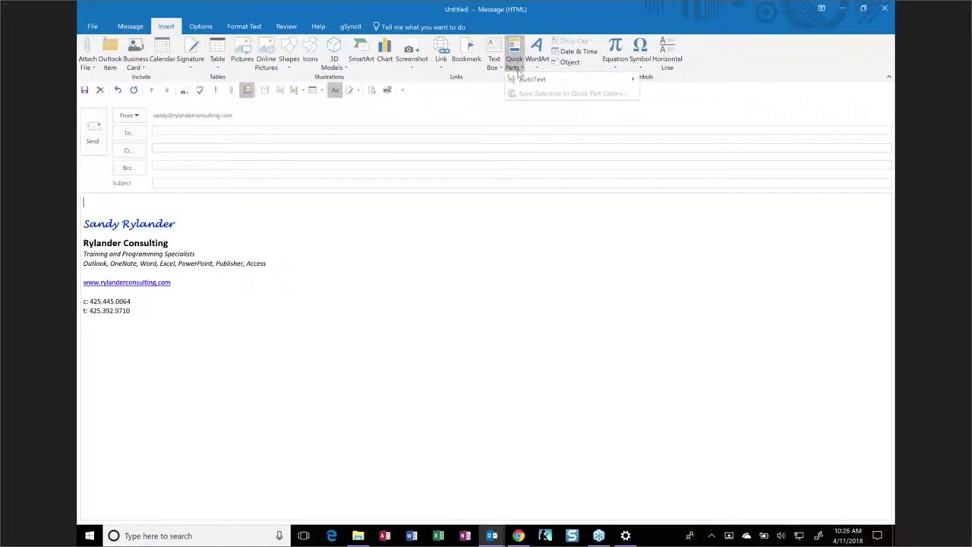
{"action": "mouse_move", "coordinate": [532, 79]}
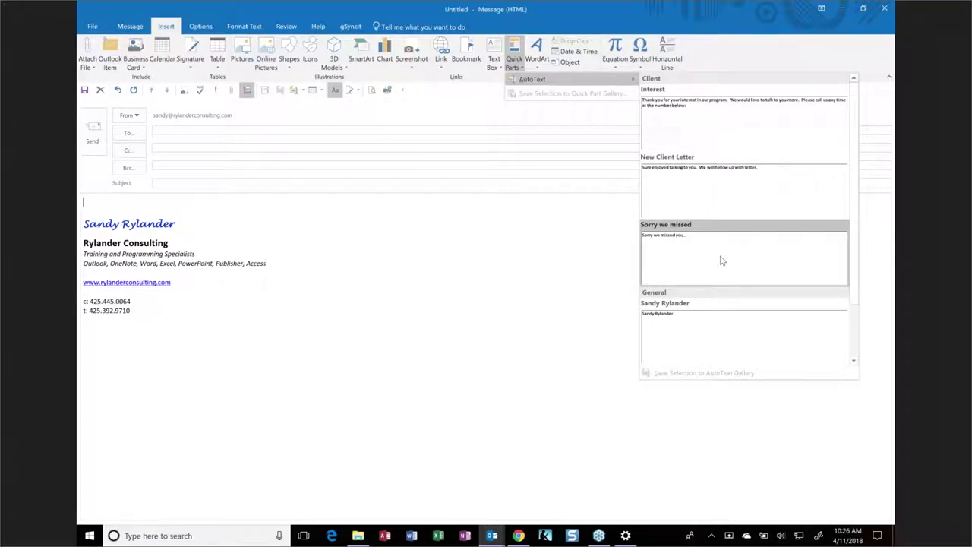
{"action": "left_click", "coordinate": [526, 284]}
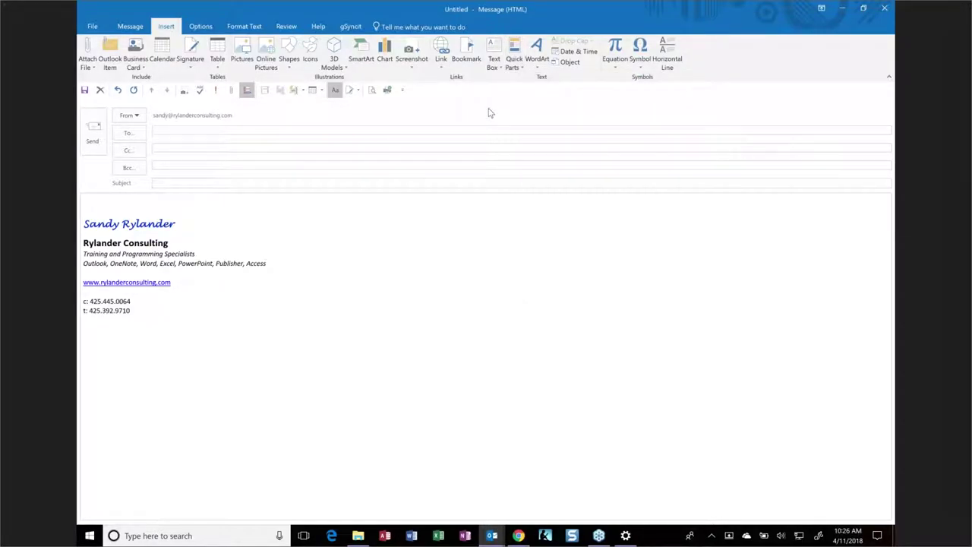
Enter the sample text fddsfg above the signature, select it and start saving it to the Quick Part Gallery.
{"action": "type", "text": "fddsfg"}
{"action": "double_click", "coordinate": [93, 202]}
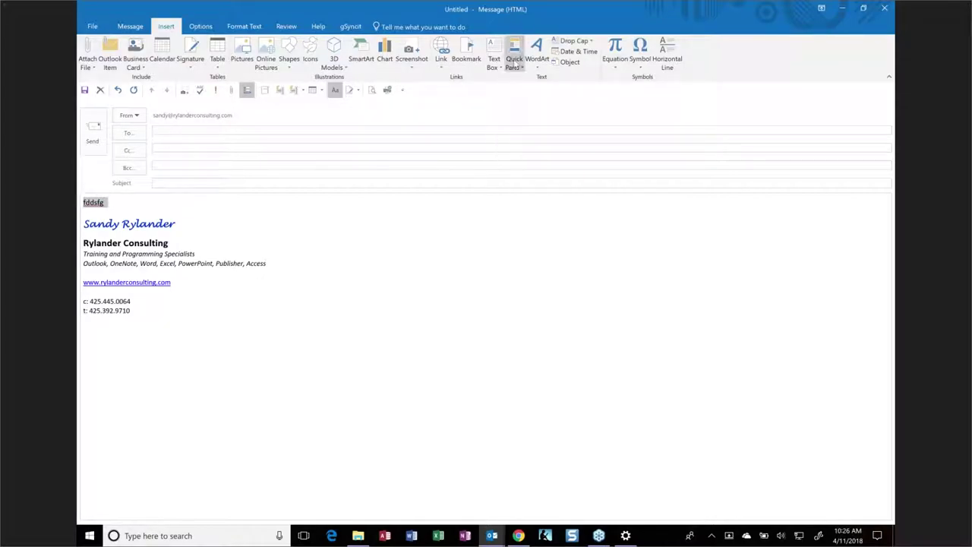
{"action": "left_click", "coordinate": [514, 64]}
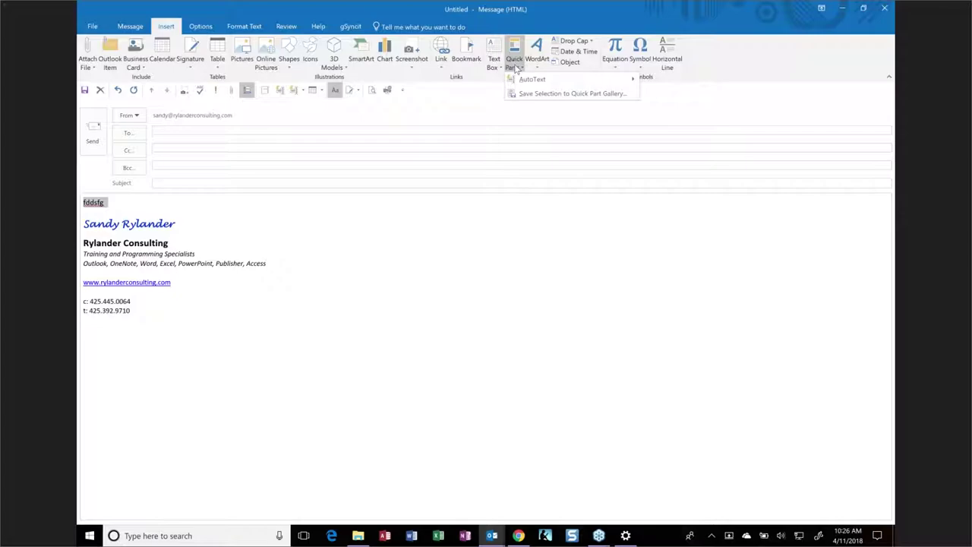
{"action": "left_click", "coordinate": [532, 94]}
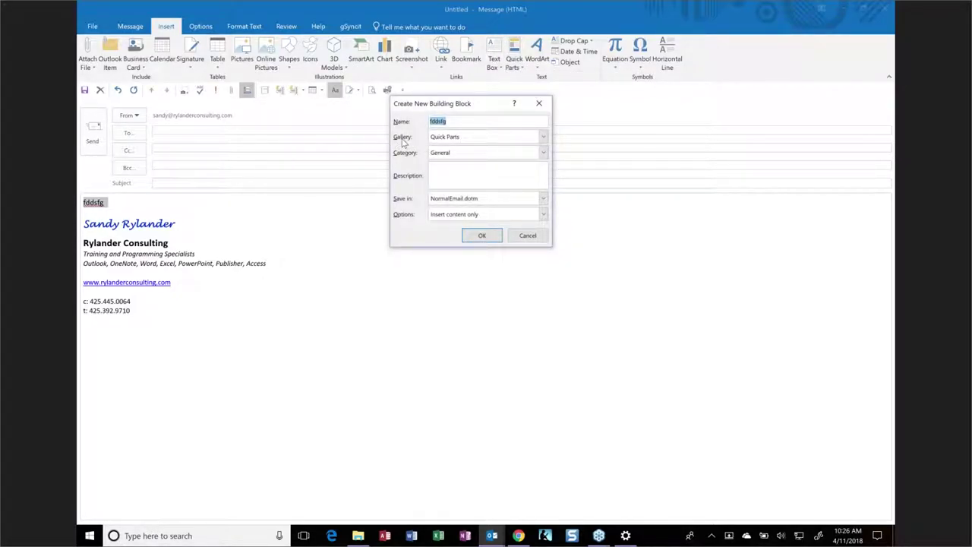
Examine the gallery types available for the new building block, including the custom ones, and cancel without saving it.
{"action": "left_click_drag", "start_coordinate": [423, 102], "coordinate": [460, 54]}
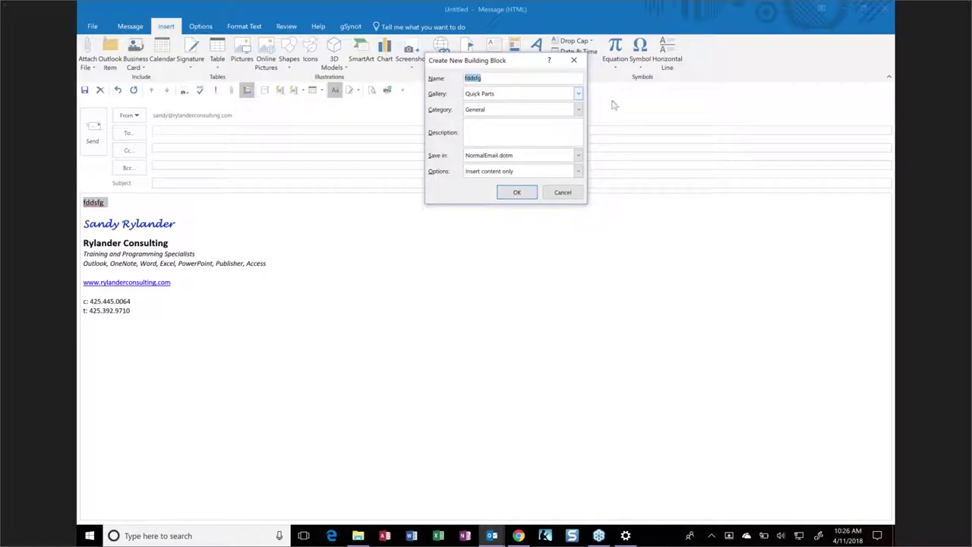
{"action": "left_click", "coordinate": [578, 94]}
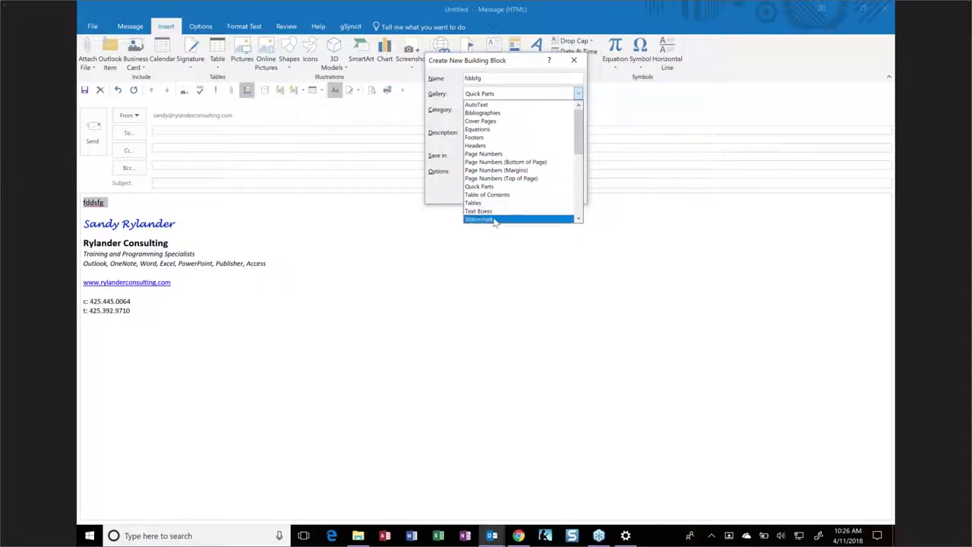
{"action": "scroll", "coordinate": [494, 221], "scroll_direction": "down", "scroll_amount": 1}
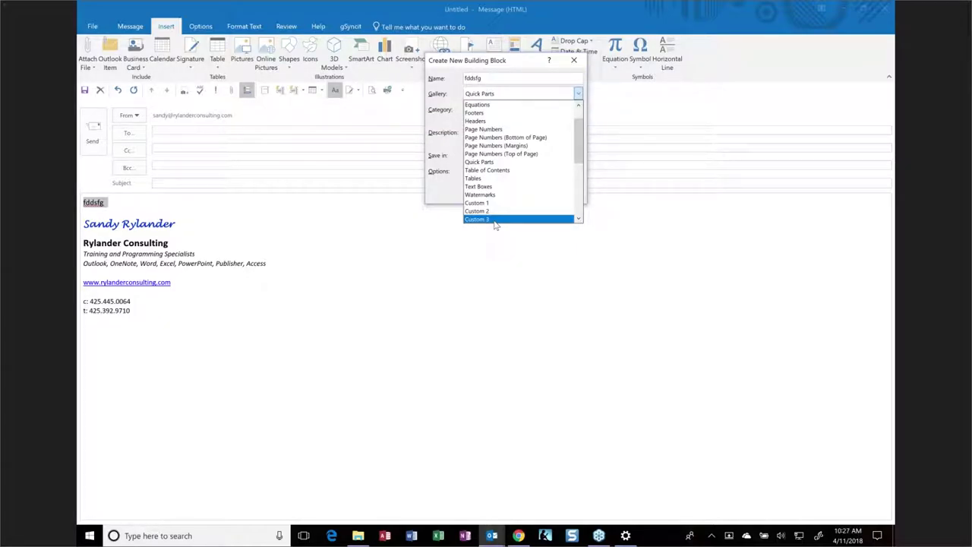
{"action": "left_click", "coordinate": [574, 61]}
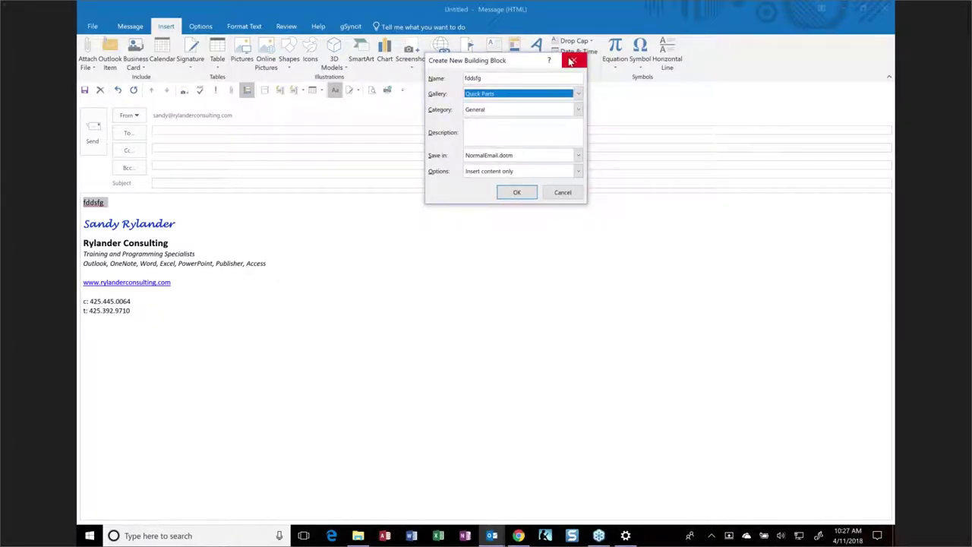
{"action": "left_click", "coordinate": [563, 193]}
Review the AutoText gallery and the Quick Tables option for saving a selection, without saving the selected text.
{"action": "left_click", "coordinate": [517, 65]}
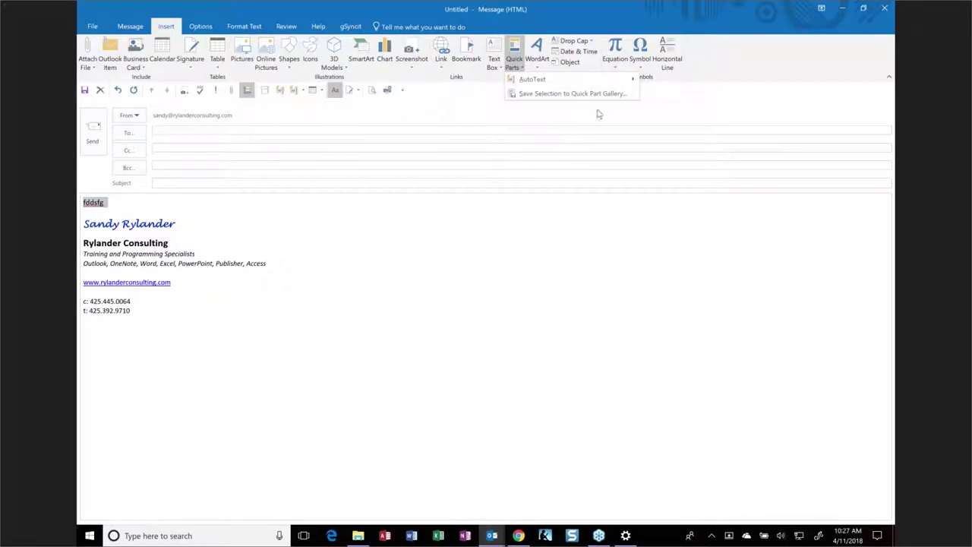
{"action": "mouse_move", "coordinate": [634, 81]}
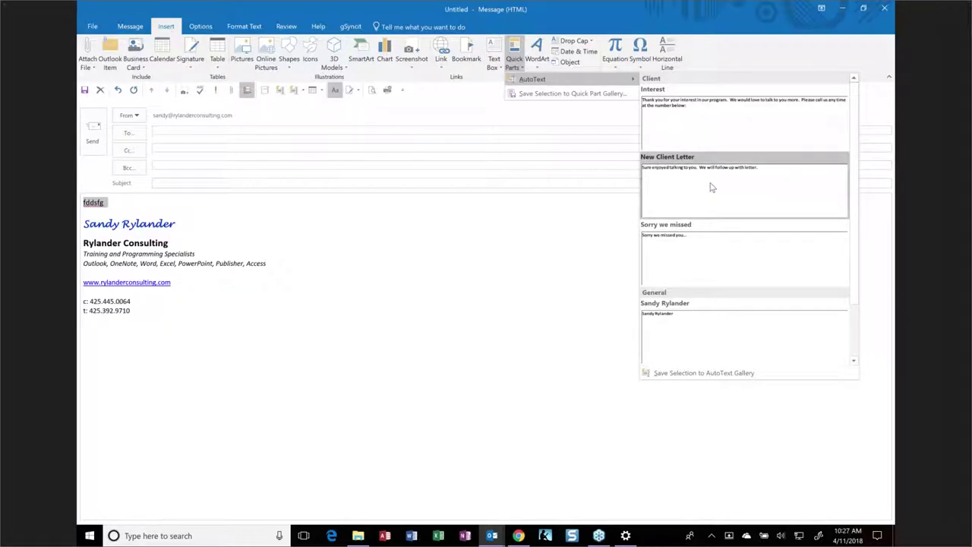
{"action": "left_click", "coordinate": [501, 308]}
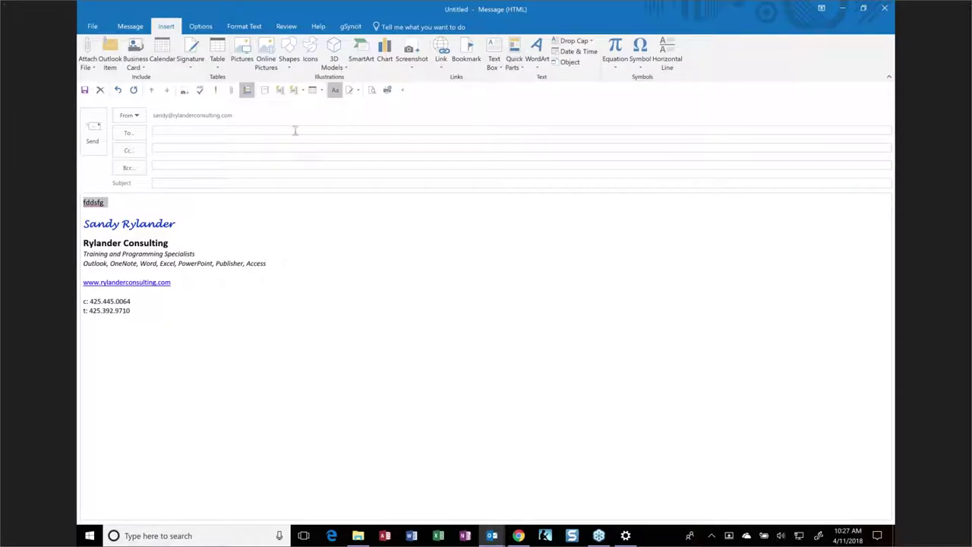
{"action": "left_click", "coordinate": [217, 70]}
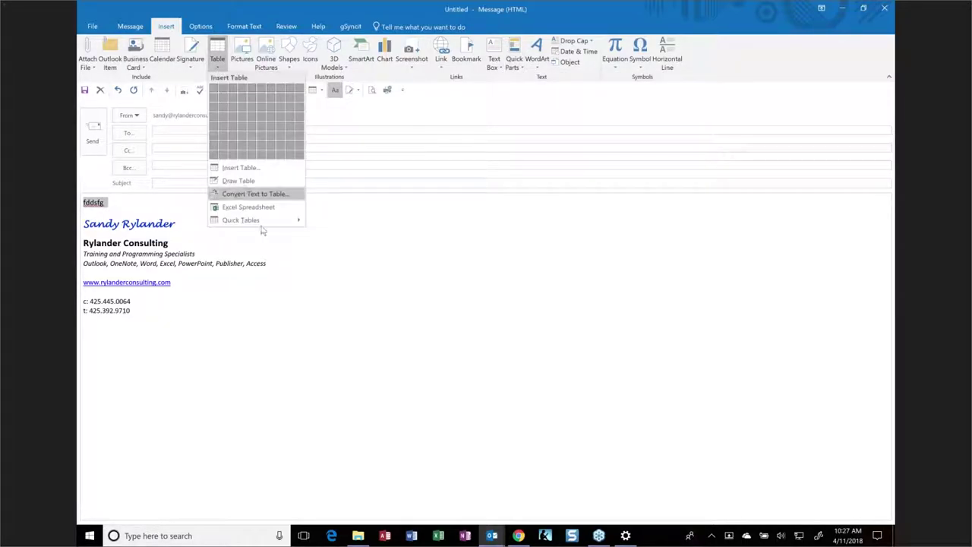
{"action": "mouse_move", "coordinate": [262, 228]}
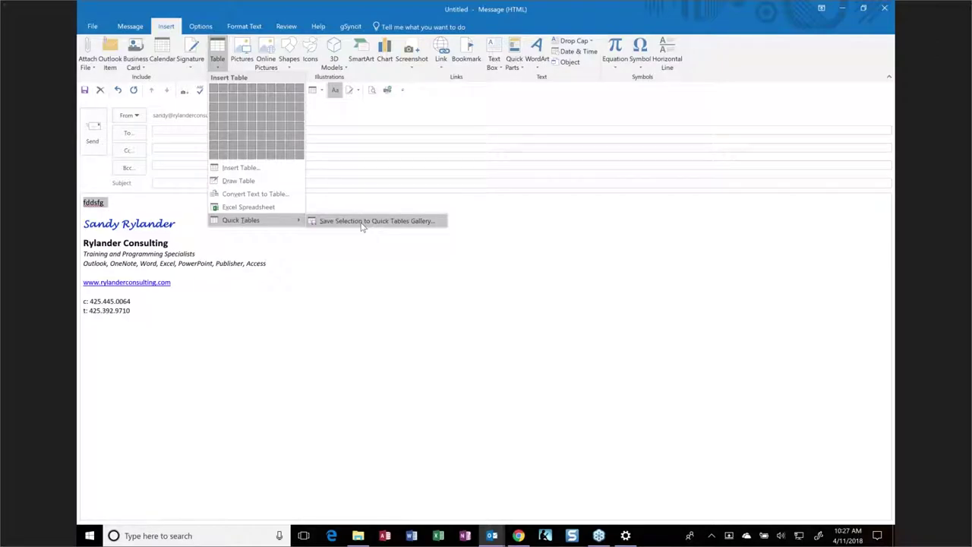
{"action": "left_click", "coordinate": [521, 251]}
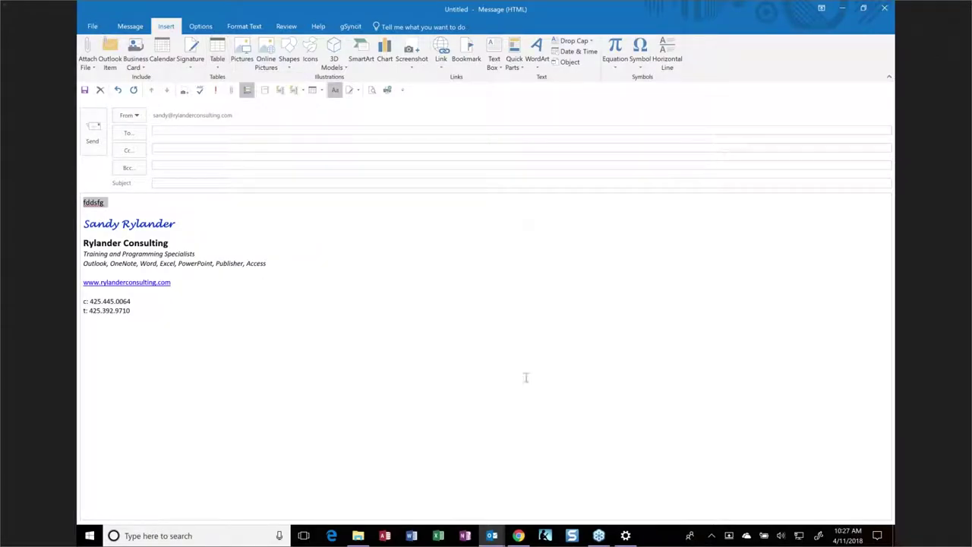
Open Word with a blank document and close Document Recovery, choosing to remove the recovered files.
{"action": "left_click", "coordinate": [414, 538]}
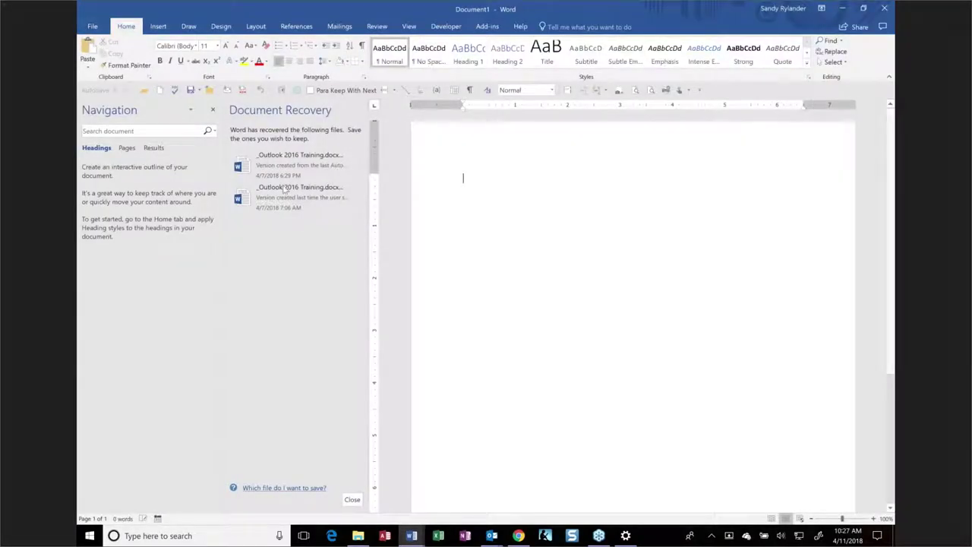
{"action": "left_click", "coordinate": [353, 499]}
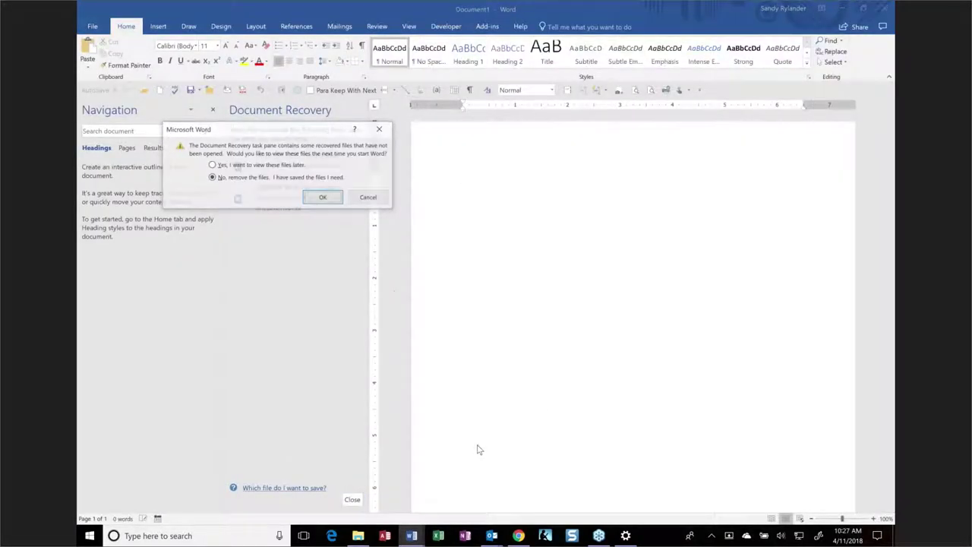
{"action": "left_click", "coordinate": [319, 197]}
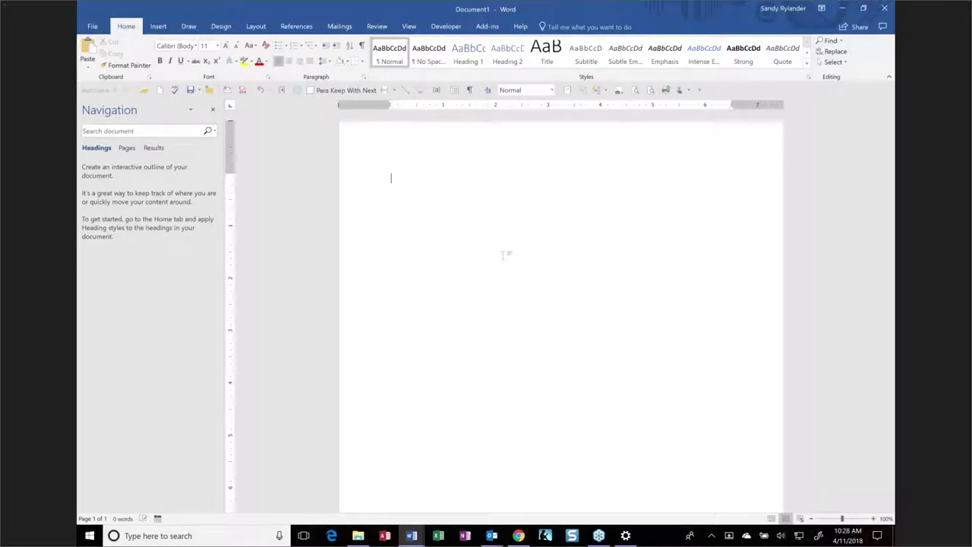
Return to the Outlook message, check which template a new Quick Parts building block is saved in, and cancel.
{"action": "key", "text": "alt+Tab"}
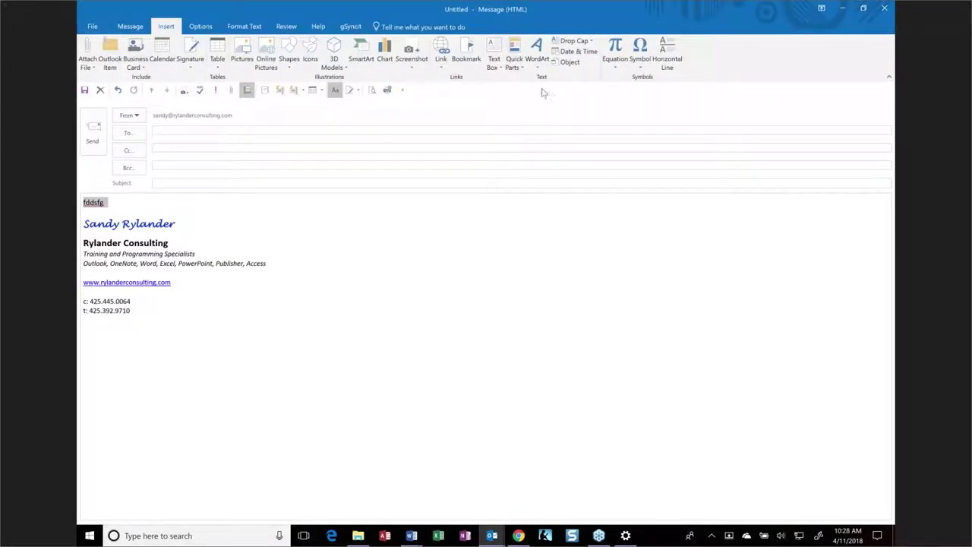
{"action": "left_click", "coordinate": [520, 66]}
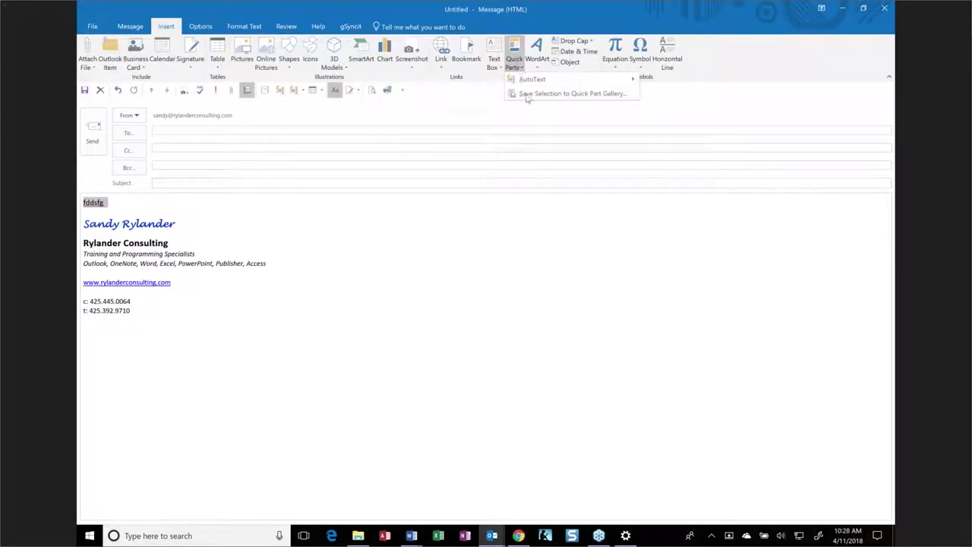
{"action": "left_click", "coordinate": [531, 93]}
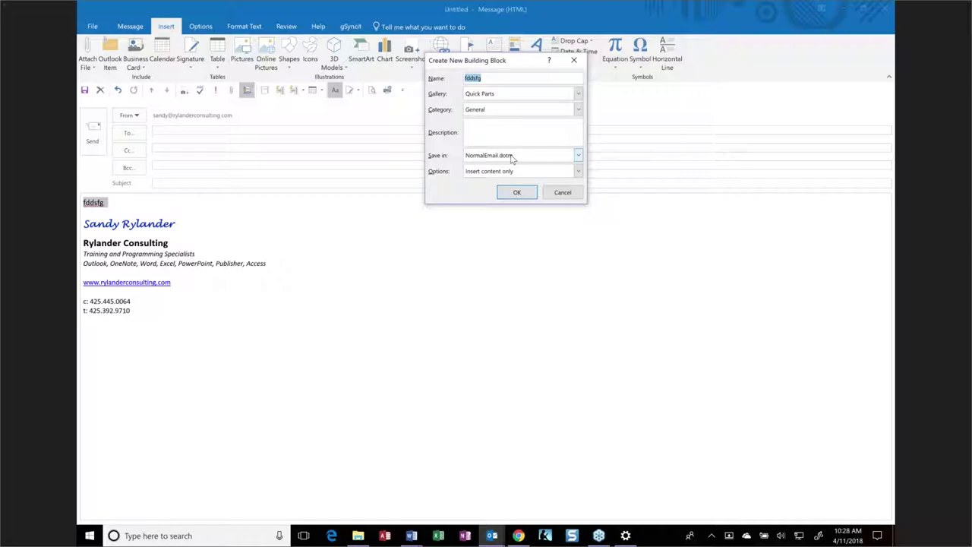
{"action": "left_click", "coordinate": [558, 194]}
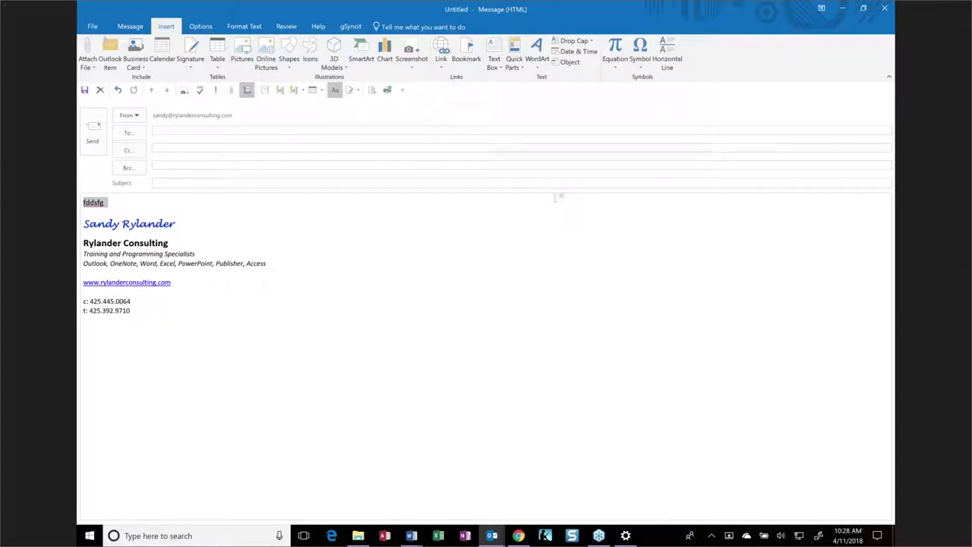
Switch to the blank Word document and look at the built-in Cover Page gallery.
{"action": "key", "text": "alt+Tab"}
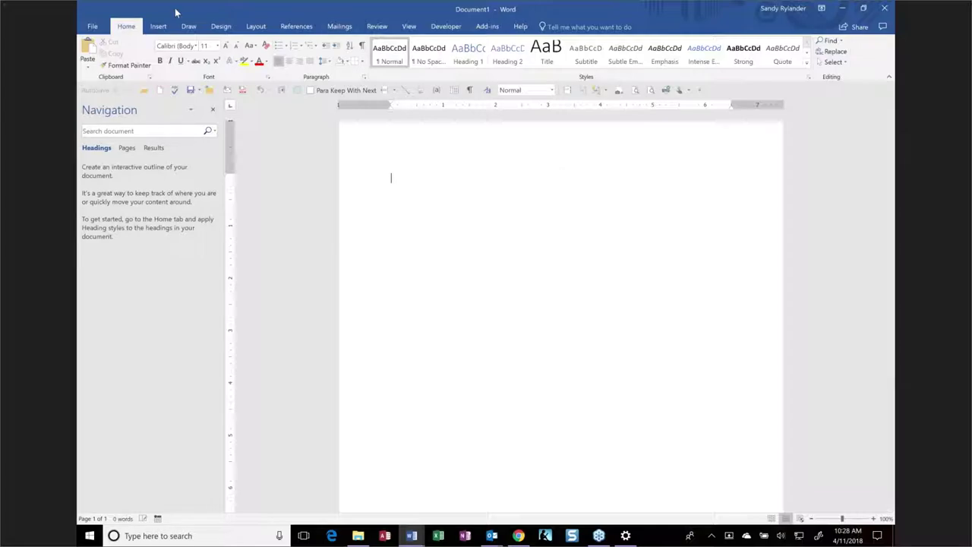
{"action": "left_click", "coordinate": [159, 27]}
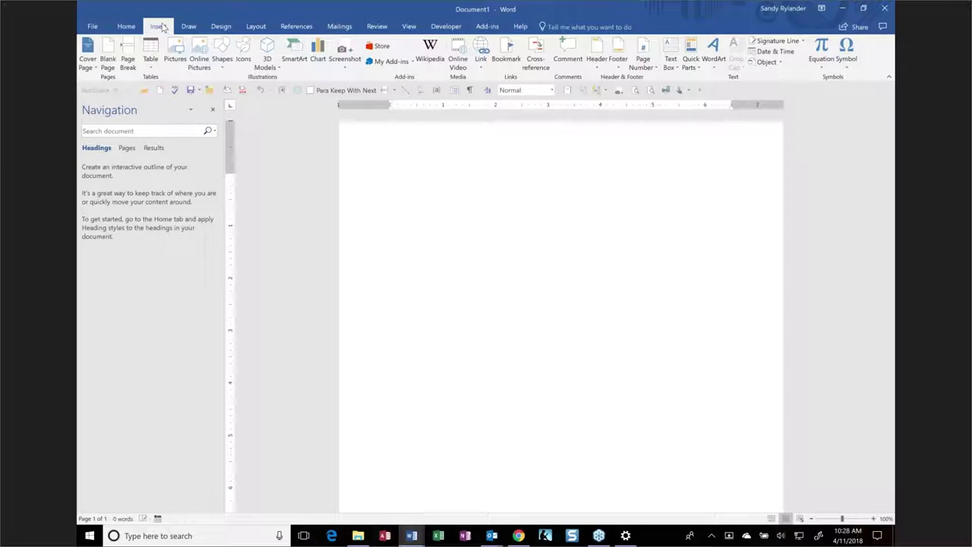
{"action": "left_click", "coordinate": [91, 65]}
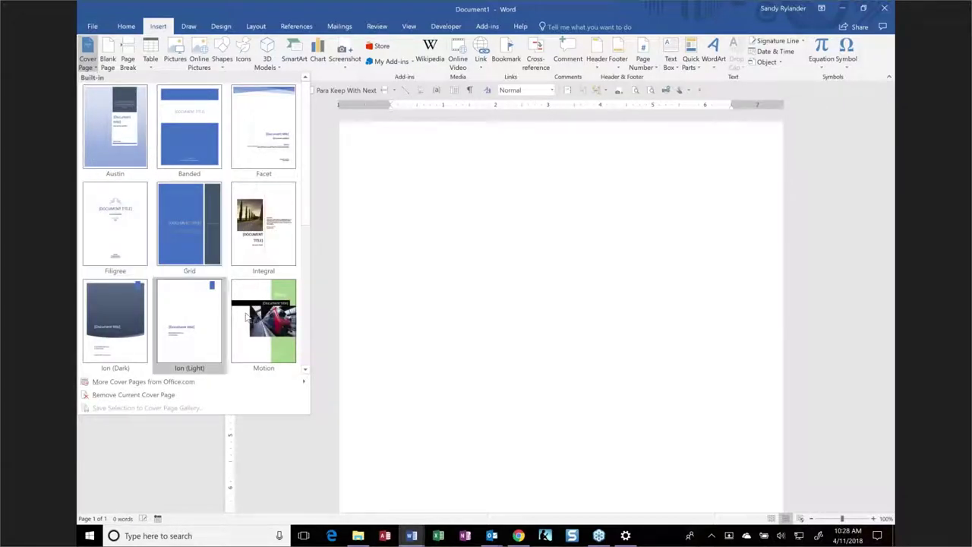
Close the Cover Page gallery and look at the built-in Footer gallery without inserting a footer.
{"action": "left_click", "coordinate": [454, 279]}
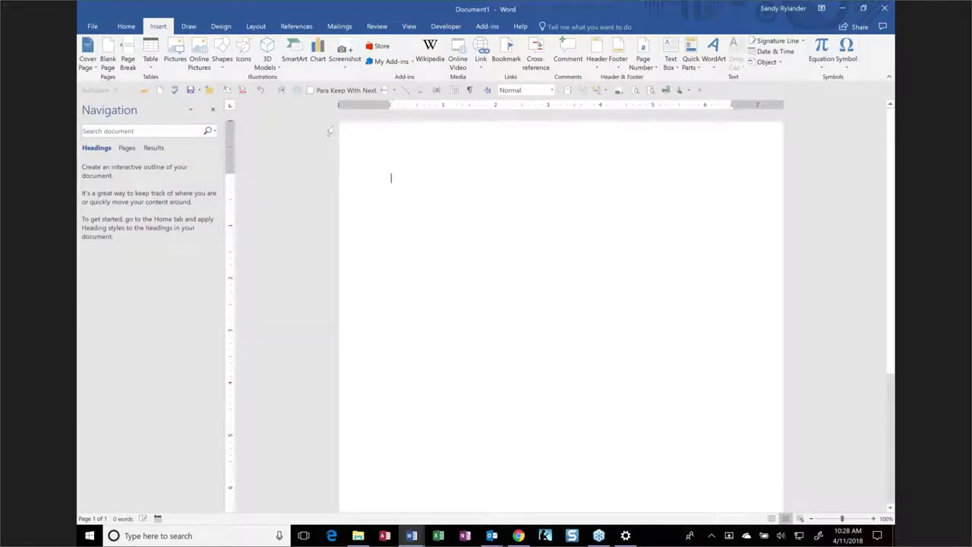
{"action": "left_click", "coordinate": [618, 53]}
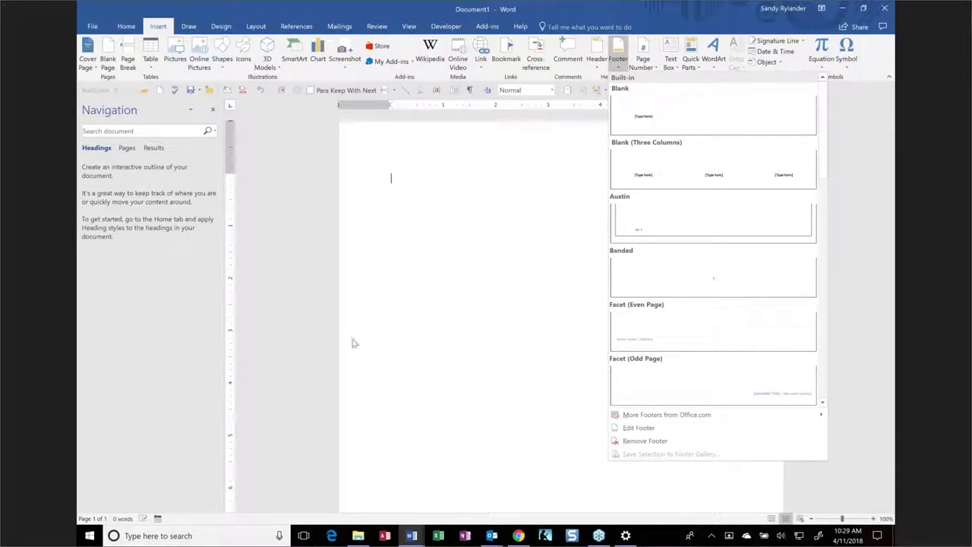
{"action": "left_click", "coordinate": [506, 408]}
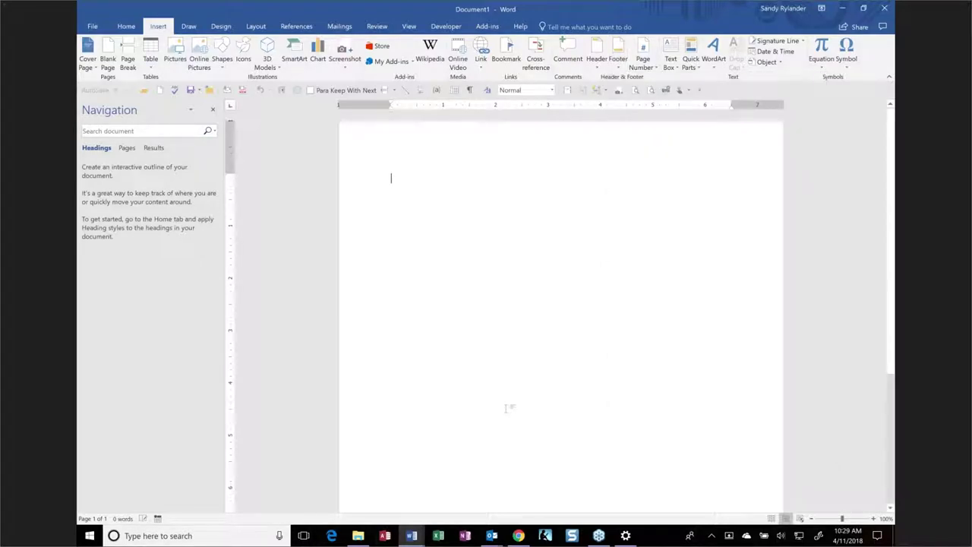
Switch back to the untitled Outlook message and delete the placeholder text fddsfg above the signature, keeping a blank line there.
{"action": "key", "text": "alt+Tab"}
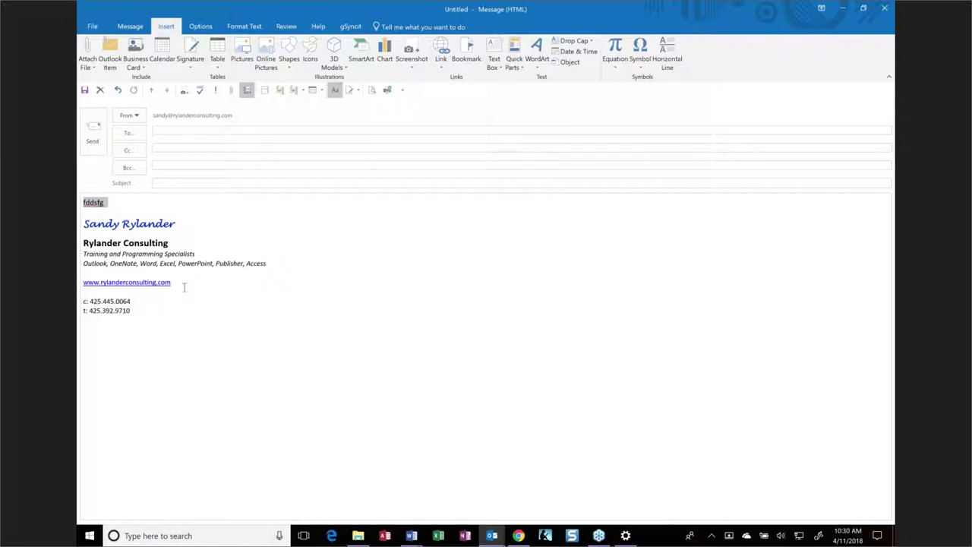
{"action": "left_click", "coordinate": [193, 185]}
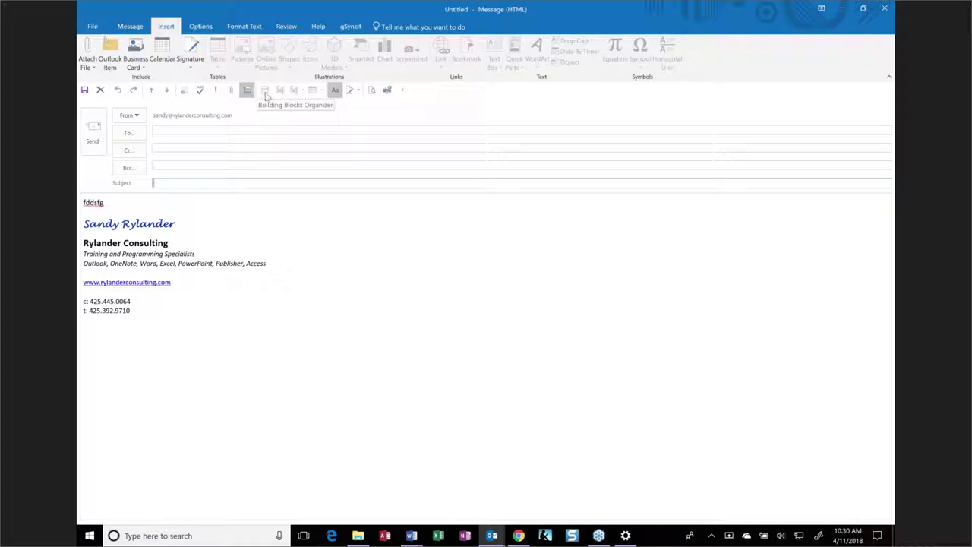
{"action": "left_click", "coordinate": [123, 204]}
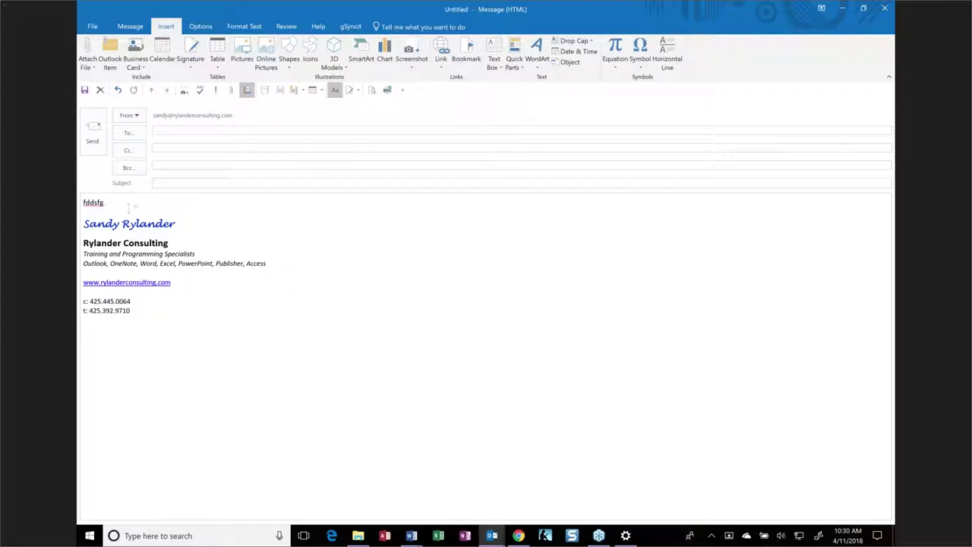
{"action": "left_click_drag", "start_coordinate": [133, 205], "coordinate": [79, 201]}
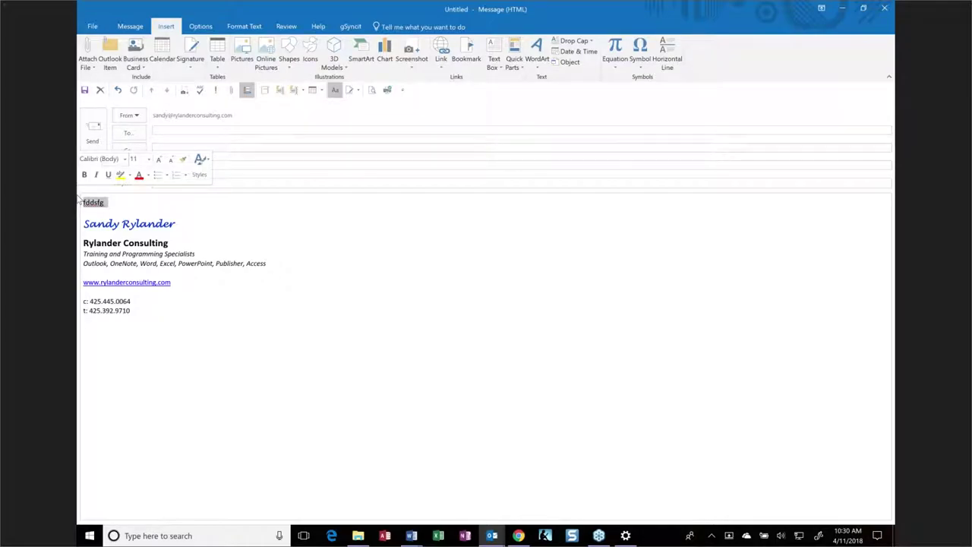
{"action": "key", "text": "Delete"}
{"action": "key", "text": "Return"}
{"action": "key", "text": "Up"}
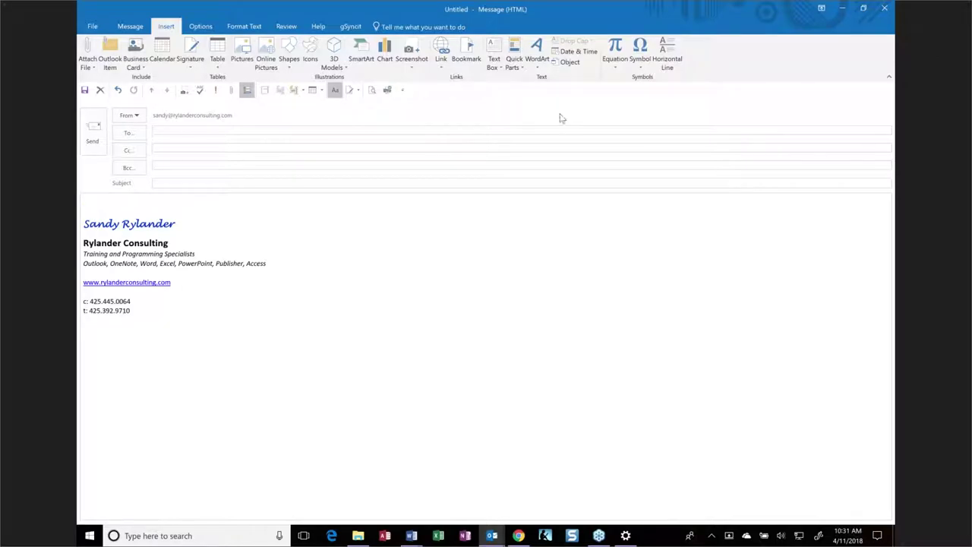
Enter the sample text "ksdkjaflskadjfklsdjf" above the signature, select it, and delete it.
{"action": "type", "text": "ksdkjaflskadjfklsdjf"}
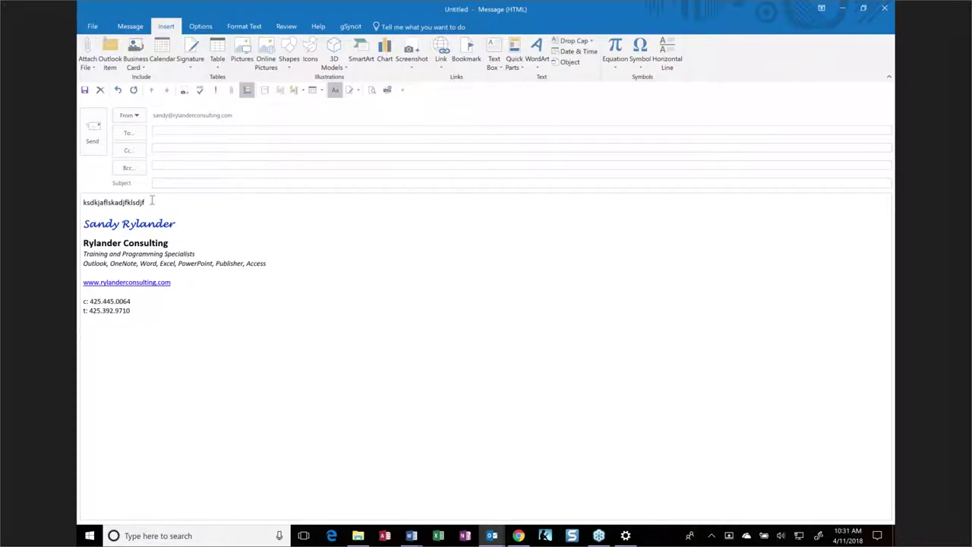
{"action": "left_click_drag", "start_coordinate": [152, 201], "coordinate": [84, 201]}
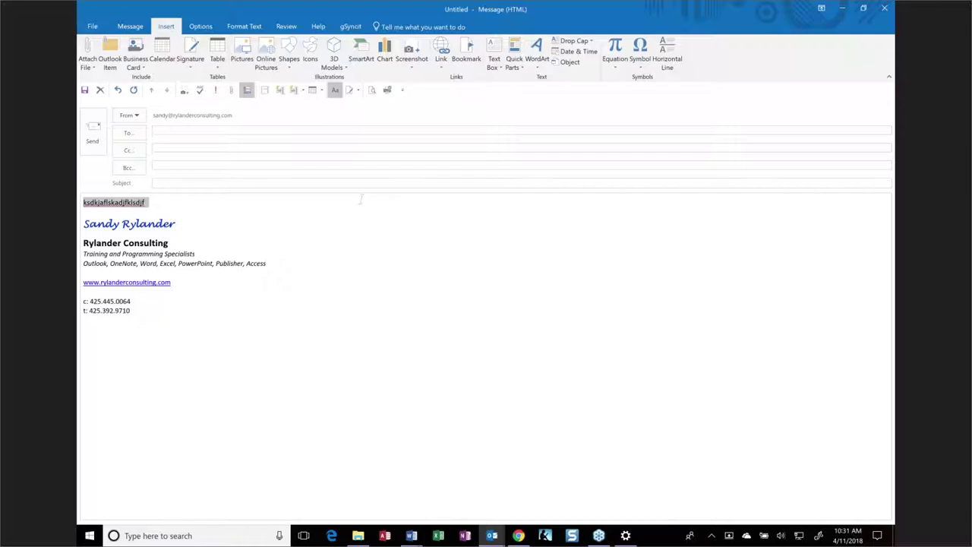
{"action": "key", "text": "Delete"}
Add blank lines above the signature and insert the Interest AutoText entry from the Client category on the first line.
{"action": "key", "text": "Return"}
{"action": "key", "text": "Return"}
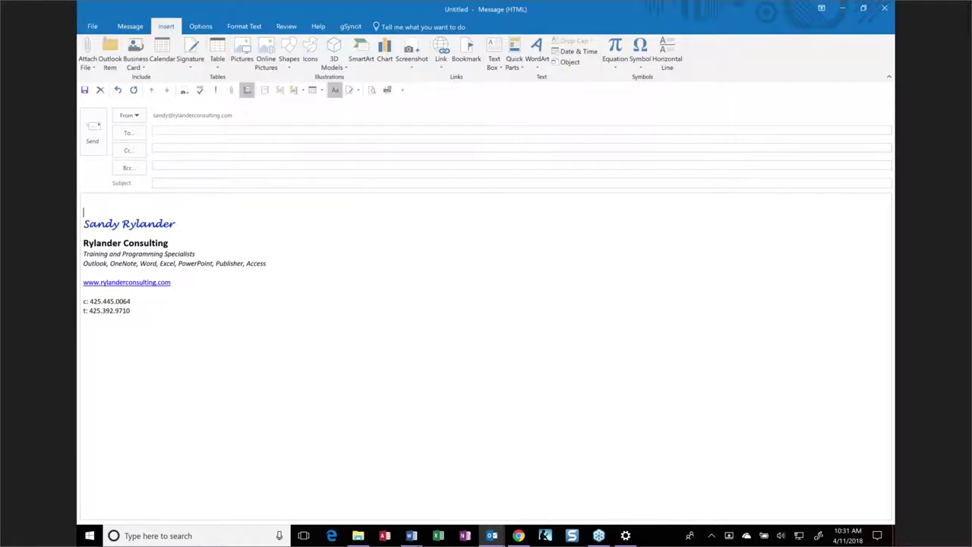
{"action": "left_click", "coordinate": [99, 206]}
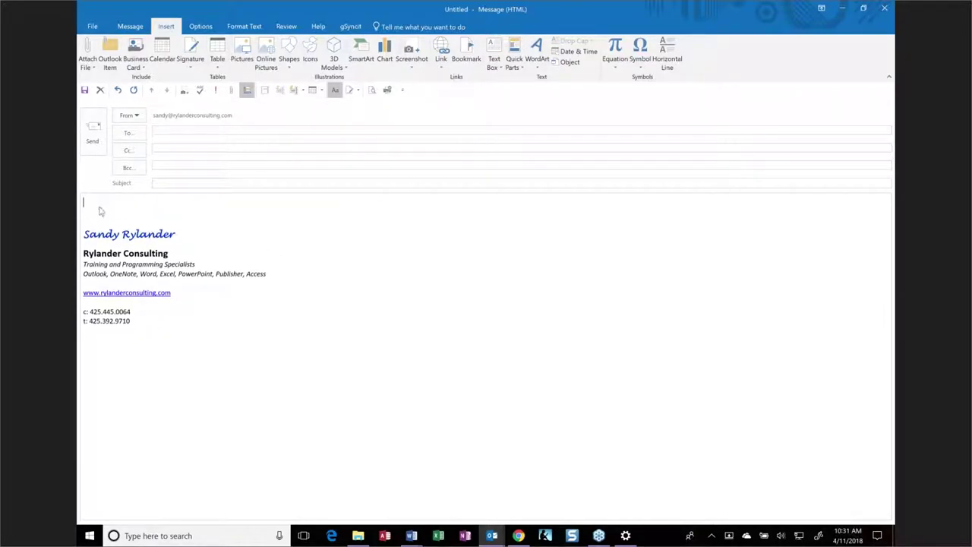
{"action": "left_click", "coordinate": [301, 92]}
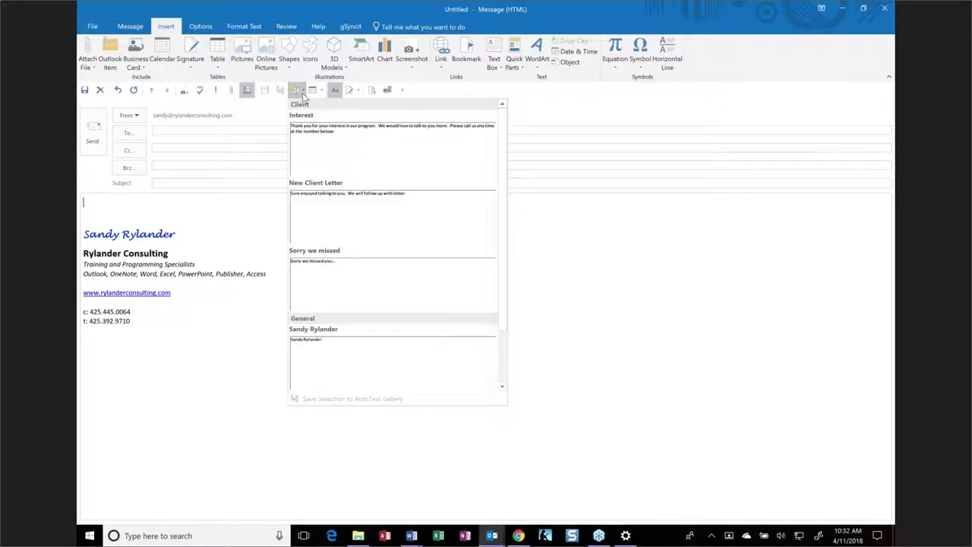
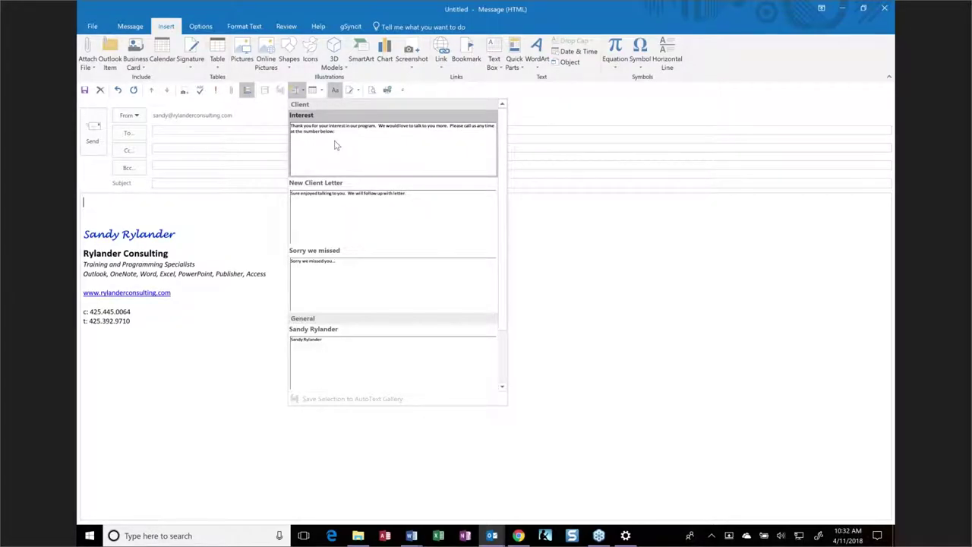
{"action": "left_click", "coordinate": [337, 144]}
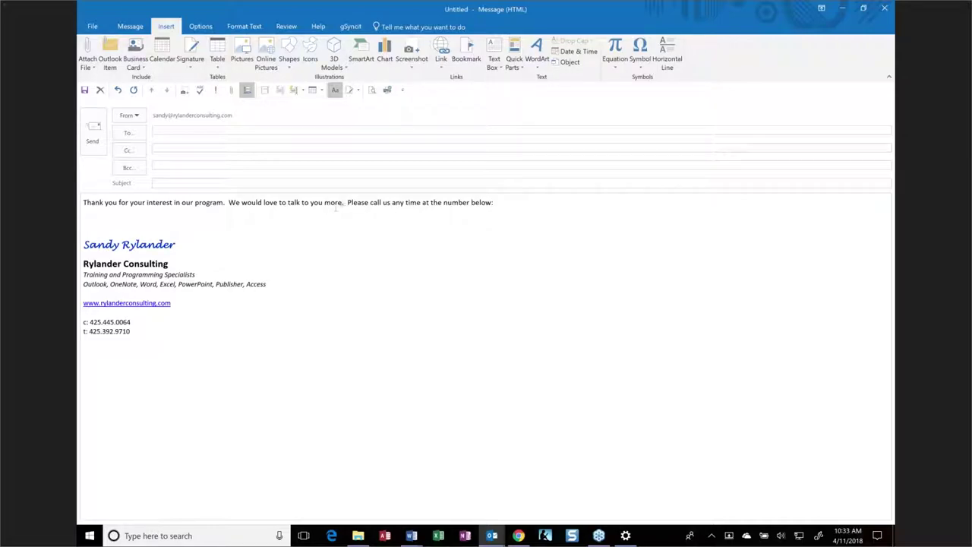
Replace the colon at the end of the inserted paragraph with a period.
{"action": "left_click", "coordinate": [223, 203]}
{"action": "left_click", "coordinate": [513, 202]}
{"action": "key", "text": "BackSpace"}
{"action": "type", "text": "."}
Select the edited paragraph, check the settings for saving it to the AutoText gallery, and cancel.
{"action": "left_click_drag", "start_coordinate": [83, 202], "coordinate": [494, 207]}
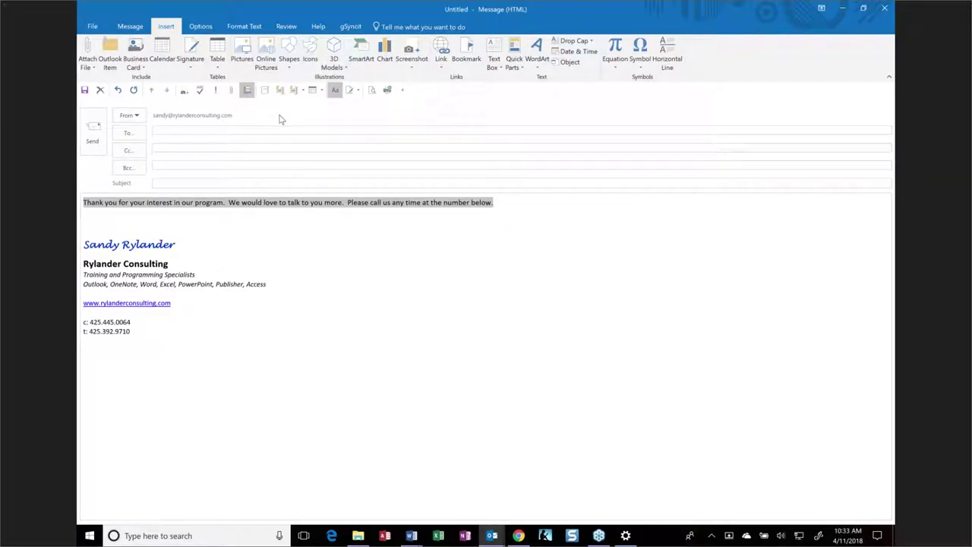
{"action": "left_click", "coordinate": [280, 91]}
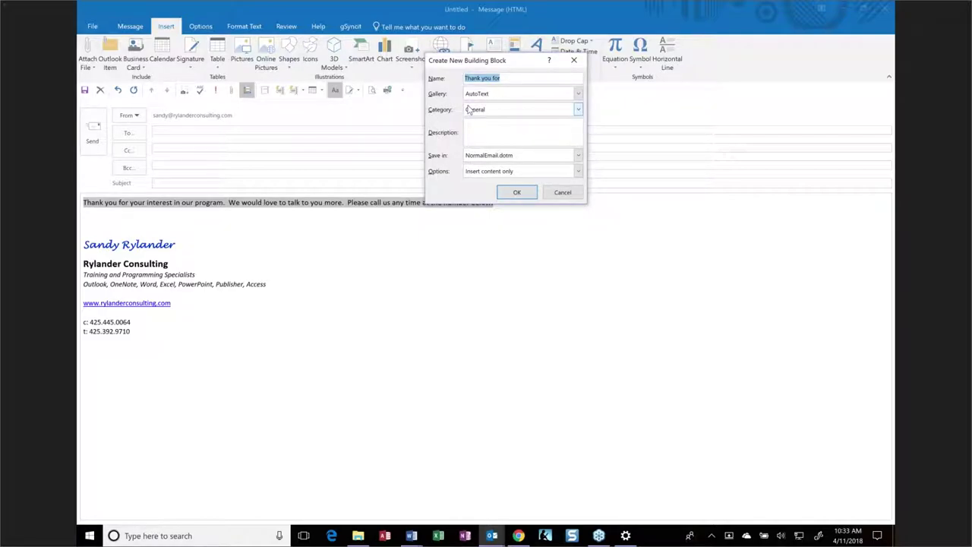
{"action": "left_click", "coordinate": [562, 192]}
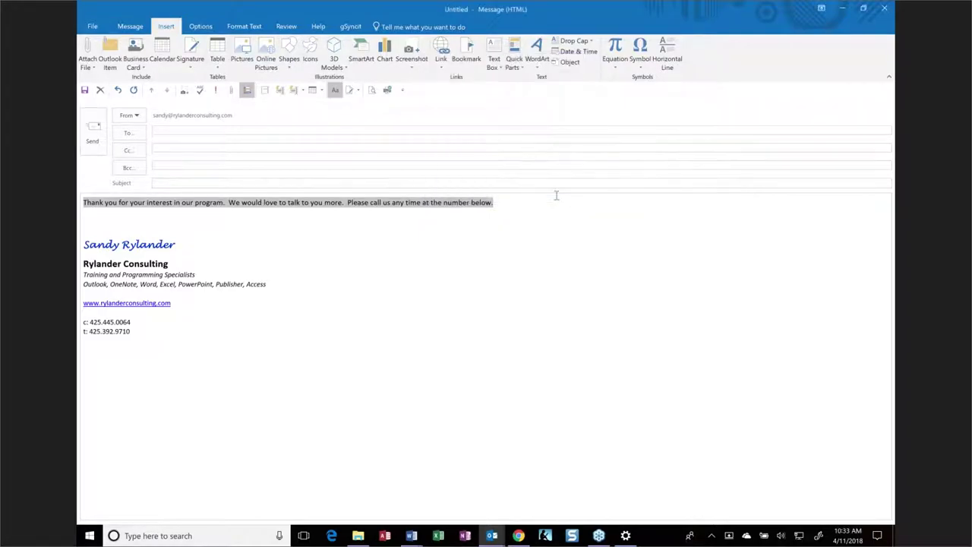
Preview the New Client Letter and Interest entries in the Building Blocks Organizer, widening the Name, Gallery and Category columns, and close it.
{"action": "left_click", "coordinate": [265, 90]}
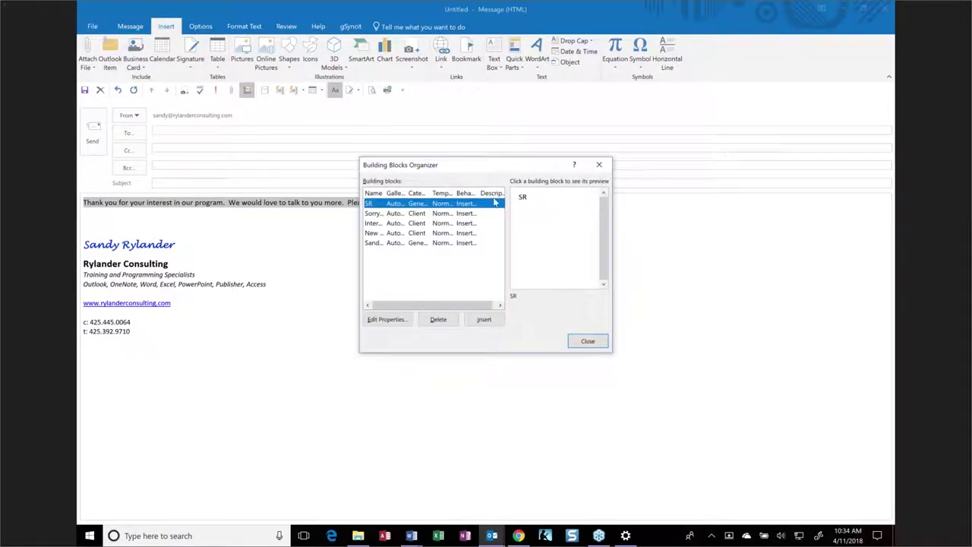
{"action": "left_click_drag", "start_coordinate": [384, 193], "coordinate": [423, 191]}
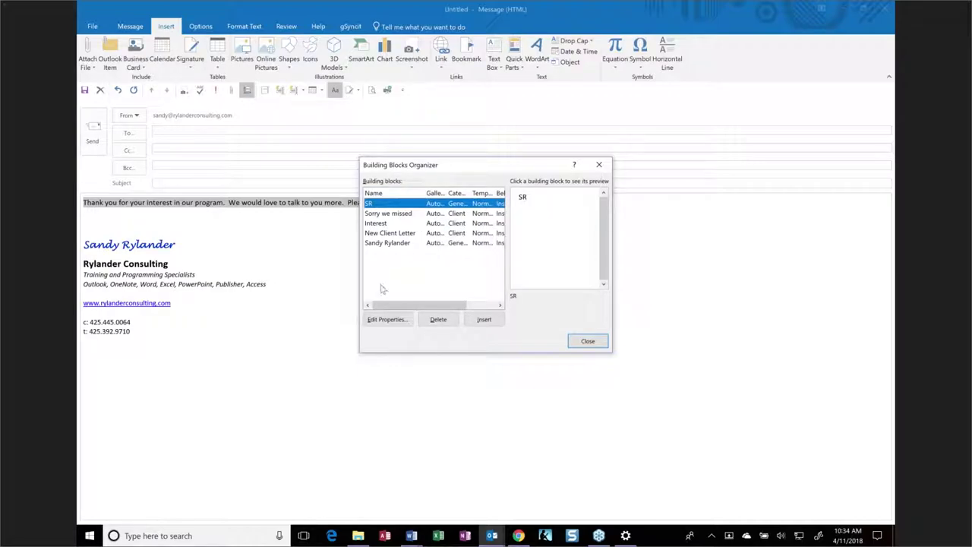
{"action": "left_click", "coordinate": [375, 236]}
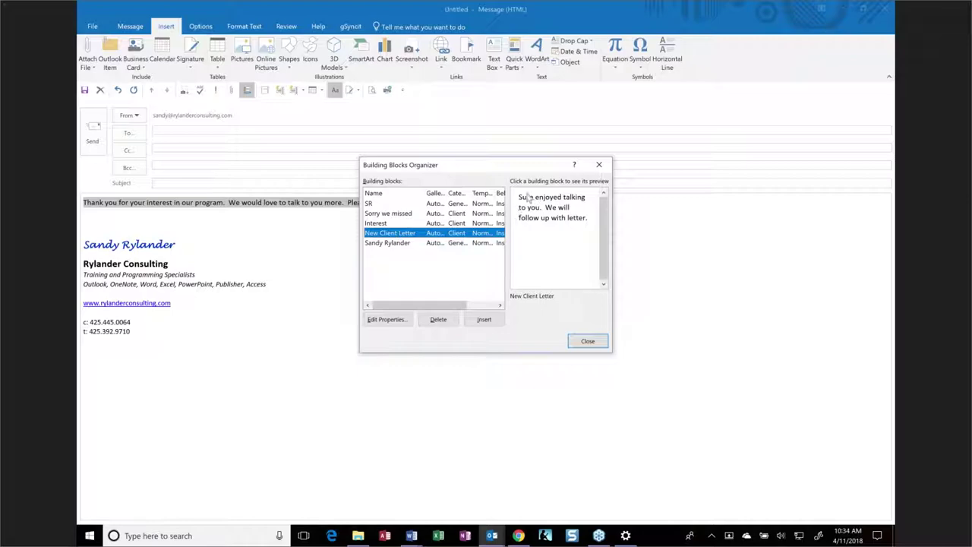
{"action": "left_click", "coordinate": [376, 223]}
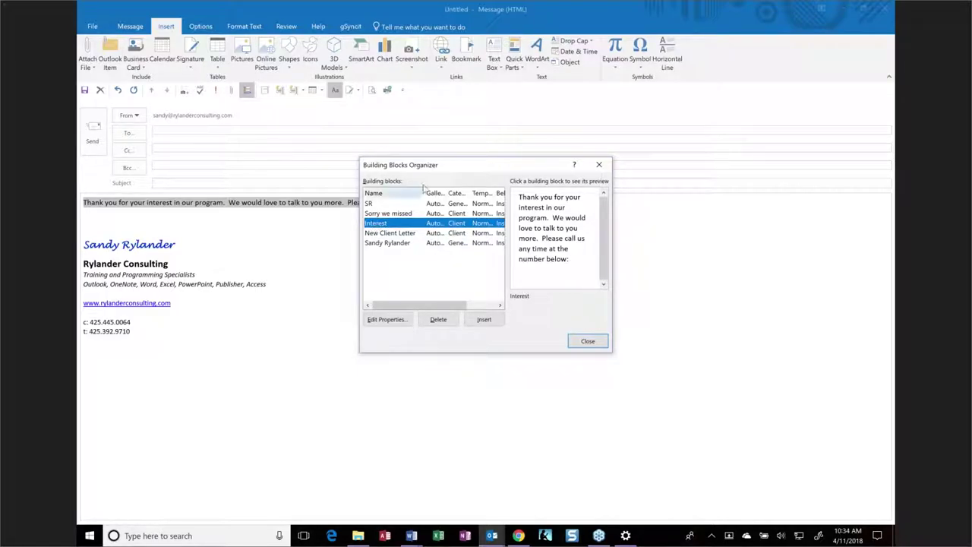
{"action": "mouse_move", "coordinate": [424, 190]}
{"action": "left_mouse_down"}
{"action": "mouse_move", "coordinate": [398, 191]}
{"action": "mouse_move", "coordinate": [454, 195]}
{"action": "mouse_move", "coordinate": [433, 195]}
{"action": "left_mouse_up"}
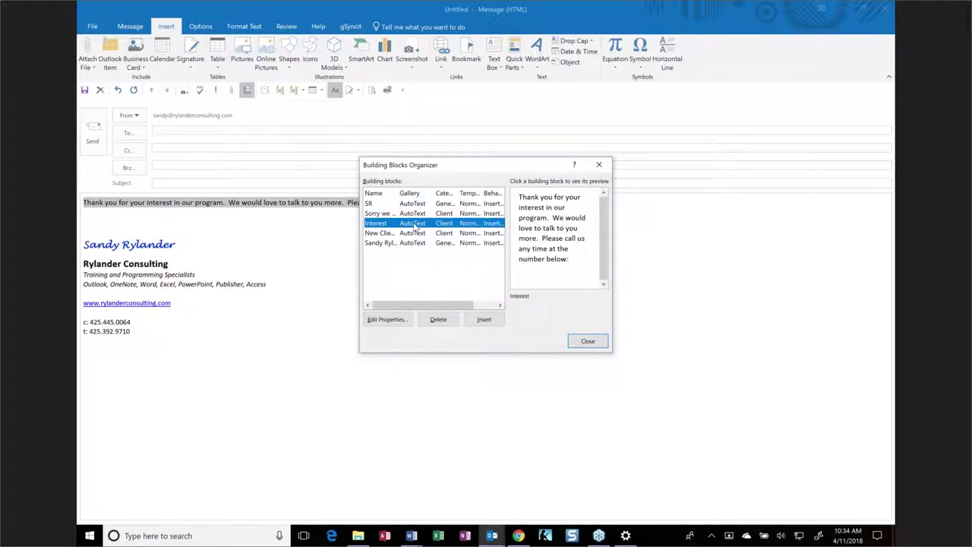
{"action": "left_click_drag", "start_coordinate": [457, 195], "coordinate": [477, 194]}
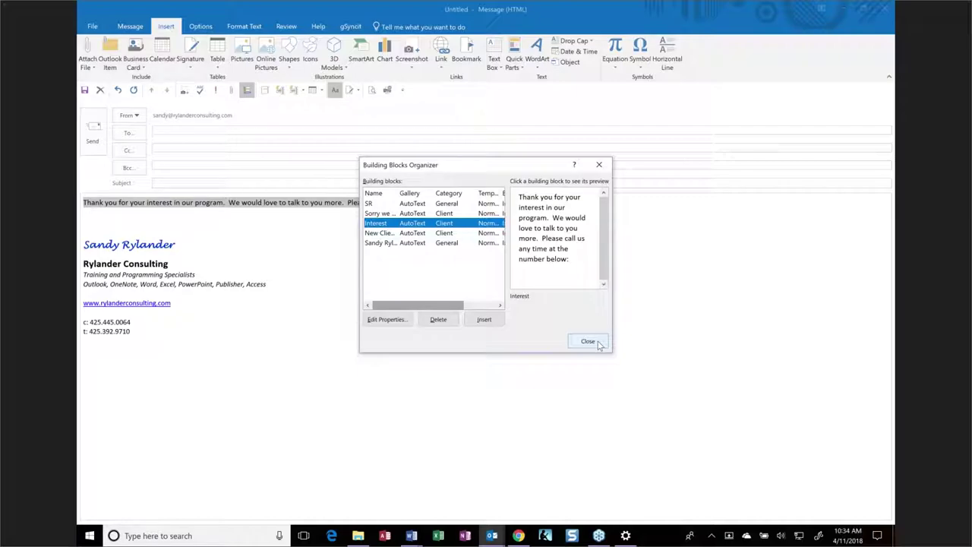
{"action": "left_click", "coordinate": [598, 344]}
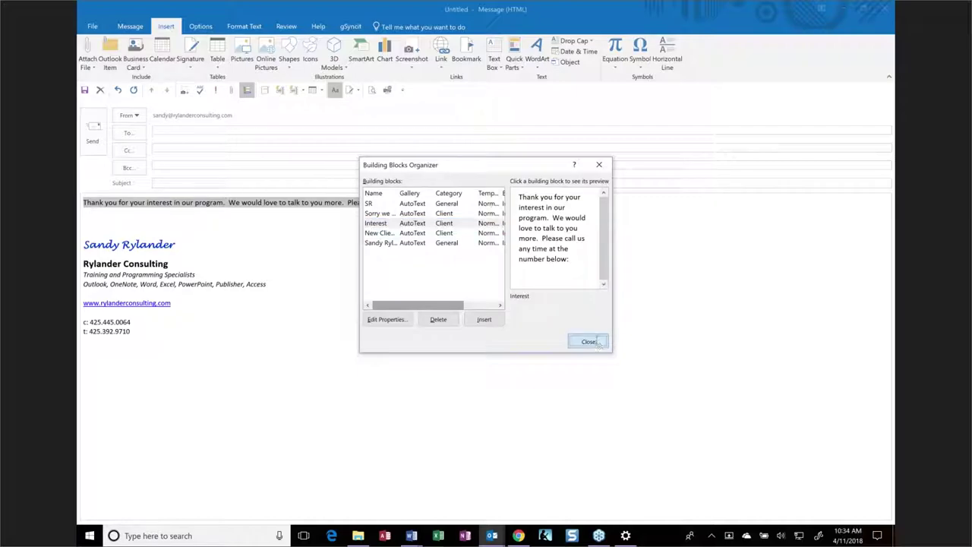
Edit the SR building block's properties, setting the name to Interest and the category to Client, and decline redefining the entry.
{"action": "left_click", "coordinate": [265, 91]}
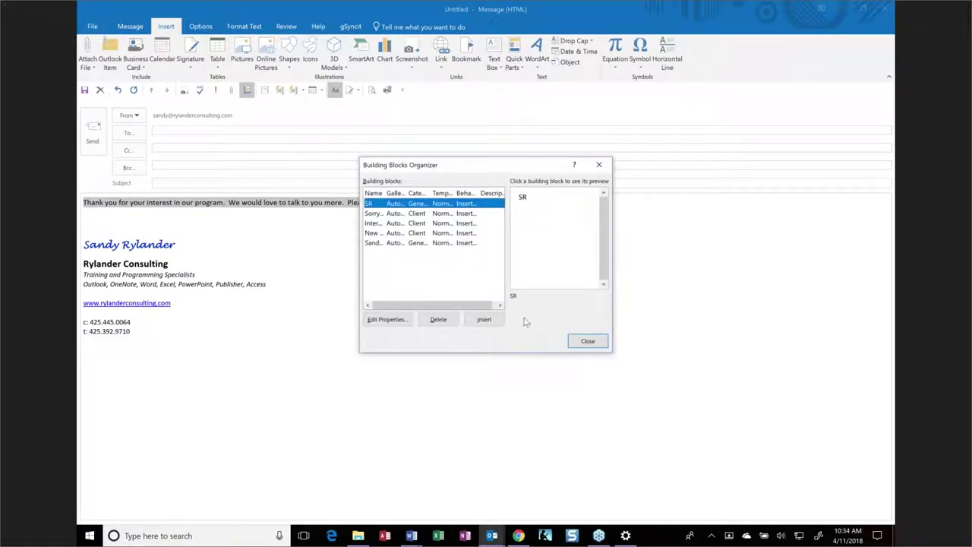
{"action": "left_click", "coordinate": [386, 319]}
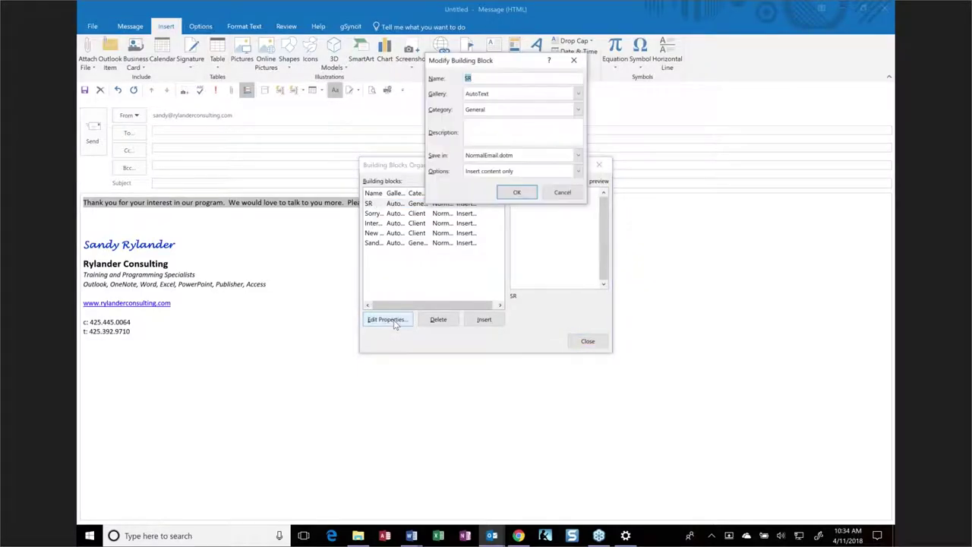
{"action": "type", "text": "I"}
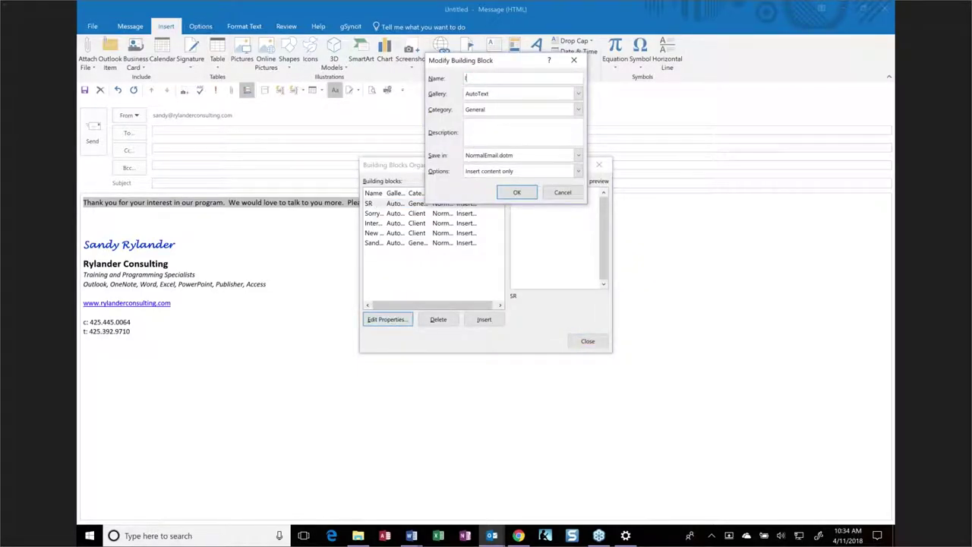
{"action": "type", "text": "nterest"}
{"action": "left_click", "coordinate": [505, 112]}
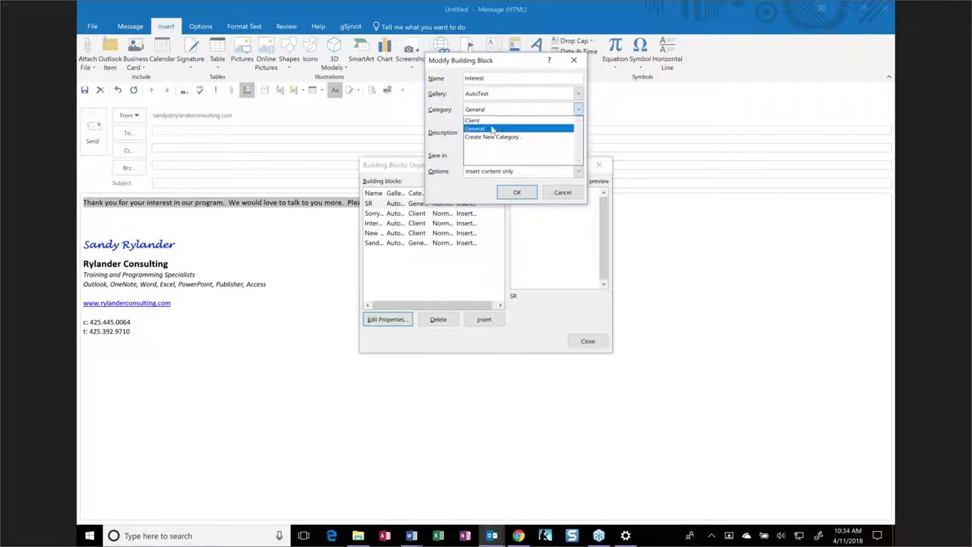
{"action": "left_click", "coordinate": [488, 121]}
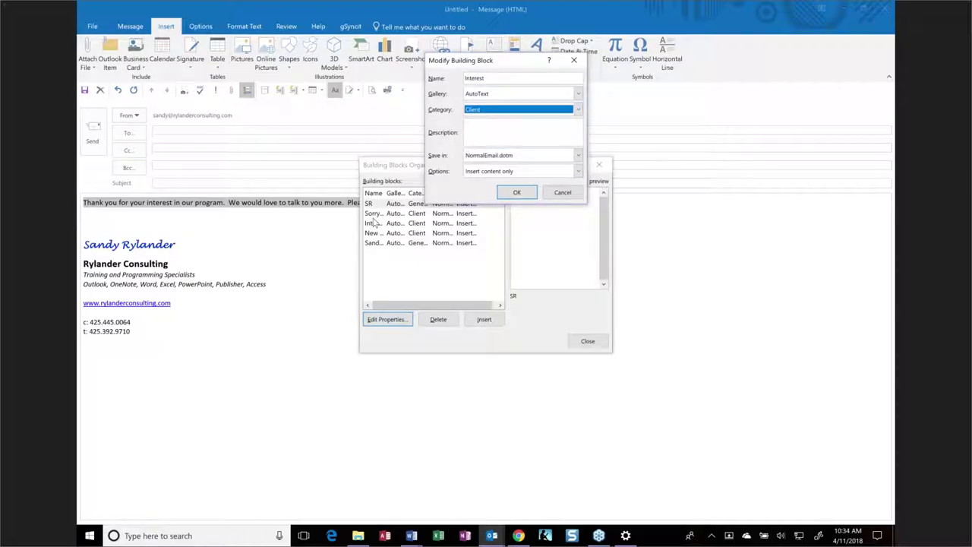
{"action": "left_click", "coordinate": [517, 193]}
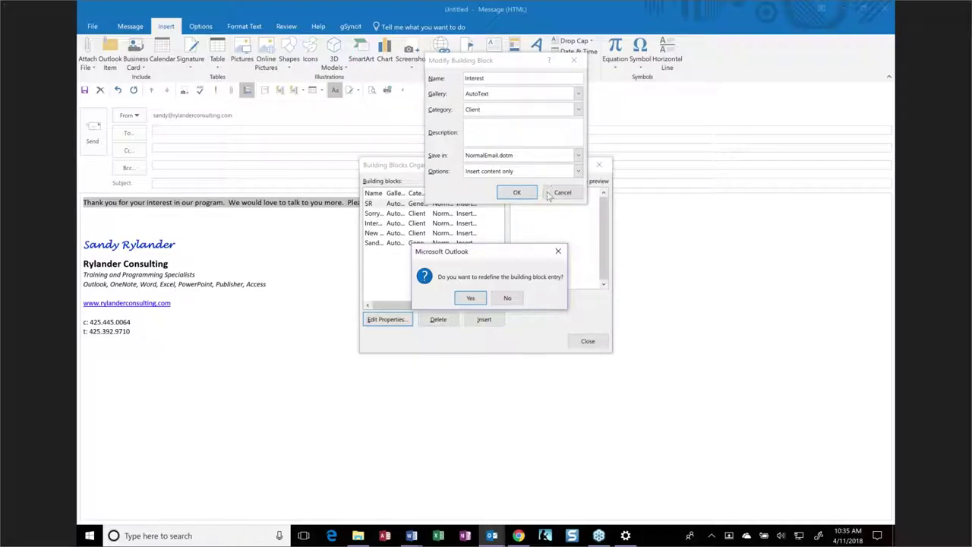
{"action": "left_click", "coordinate": [509, 298]}
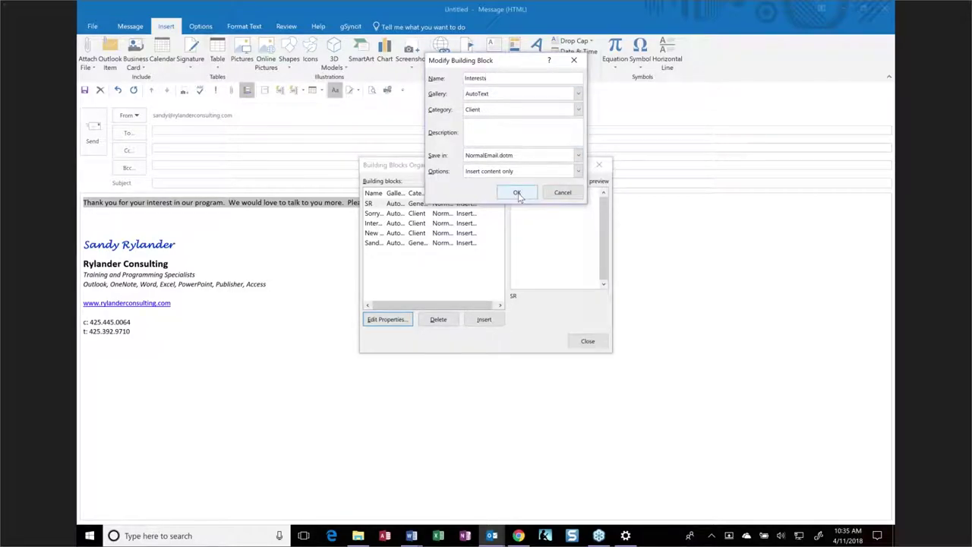
Try to modify the SR building block with the name Interests and the category General, declining to redefine it, and close the organizer.
{"action": "left_click", "coordinate": [517, 193]}
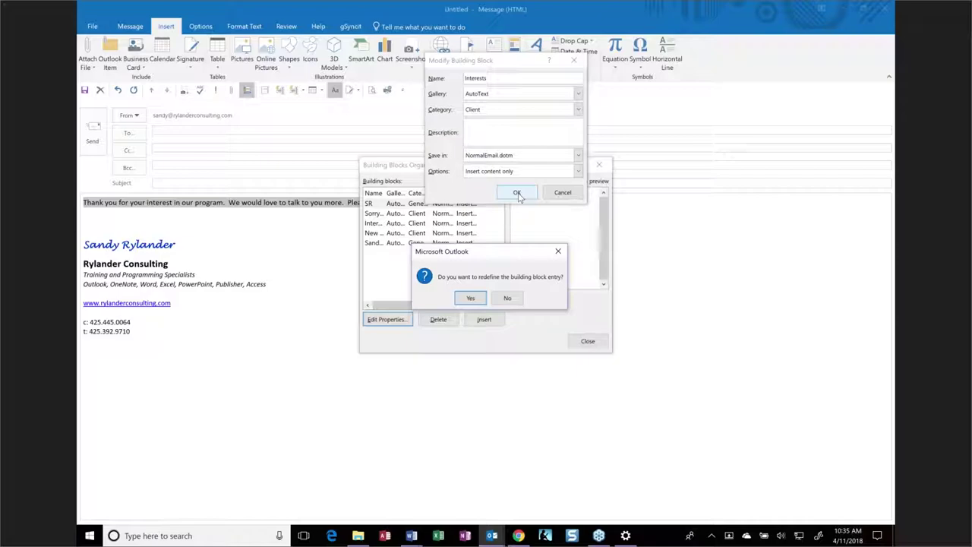
{"action": "left_click", "coordinate": [509, 299]}
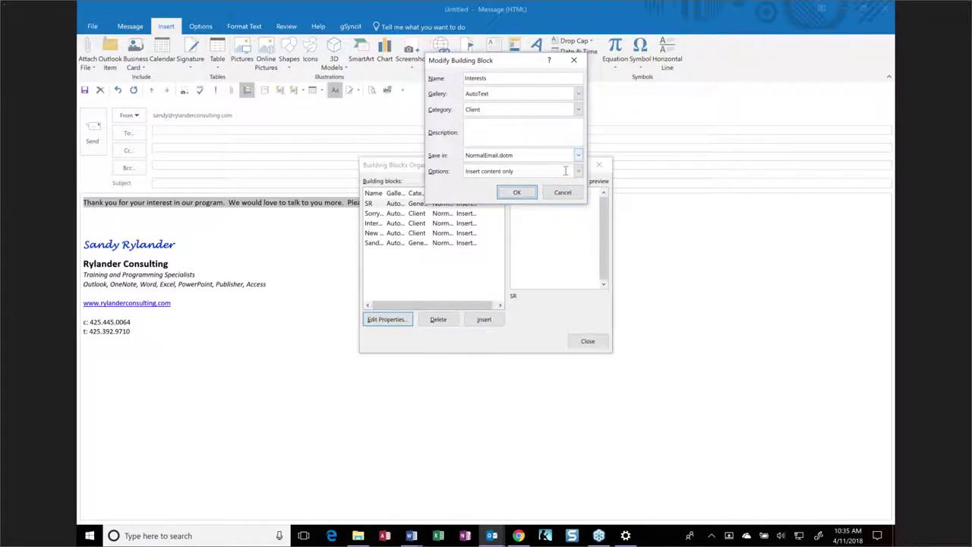
{"action": "left_click", "coordinate": [523, 111]}
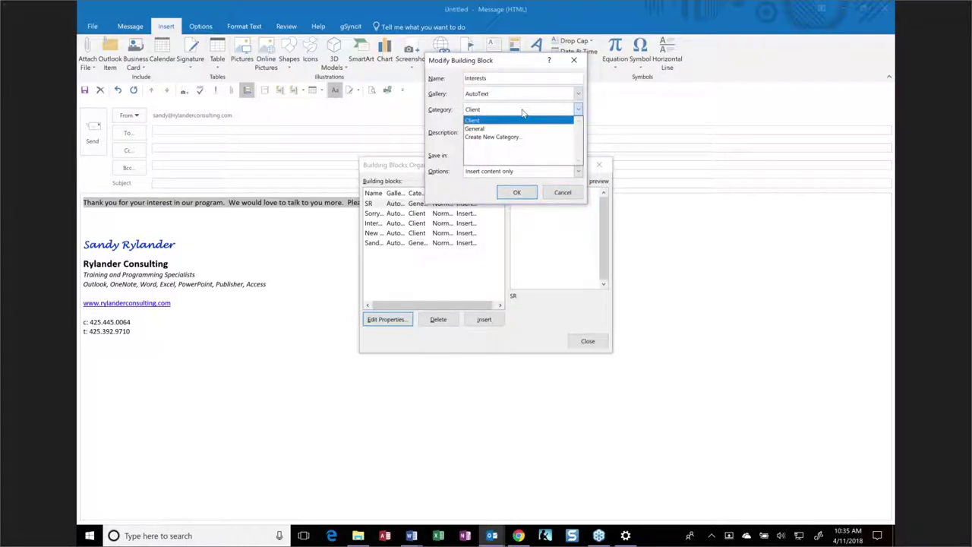
{"action": "left_click", "coordinate": [523, 112]}
{"action": "left_click", "coordinate": [523, 110]}
{"action": "left_click", "coordinate": [519, 129]}
{"action": "left_click", "coordinate": [516, 195]}
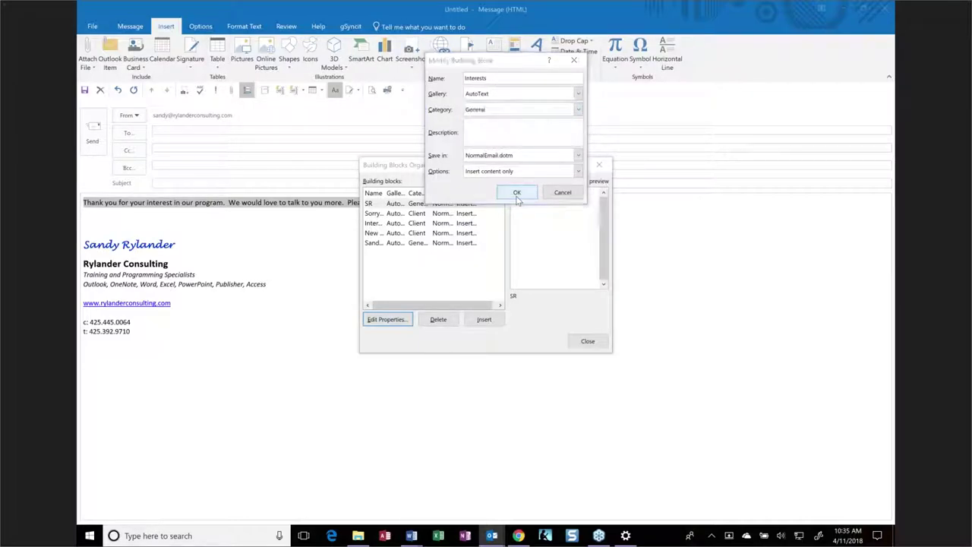
{"action": "left_click", "coordinate": [509, 297]}
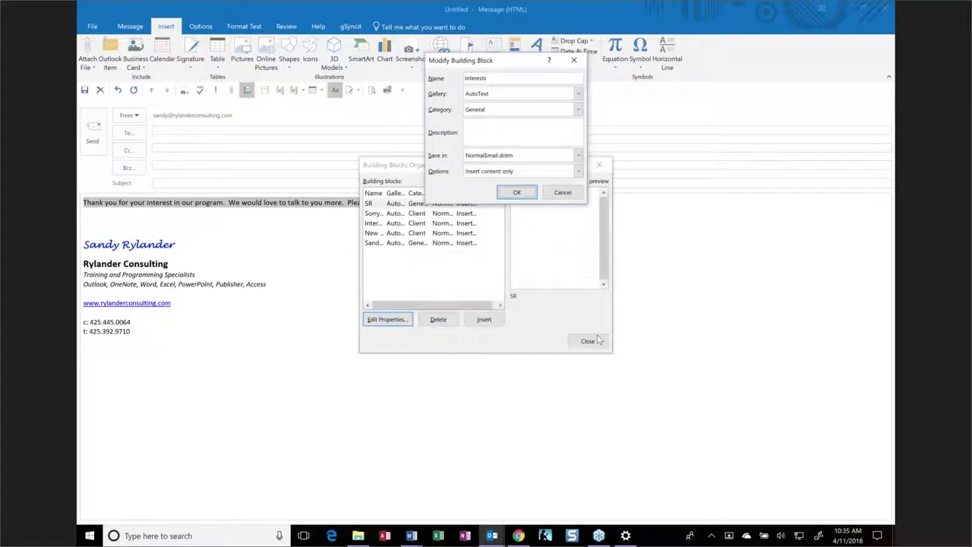
{"action": "left_click", "coordinate": [566, 195]}
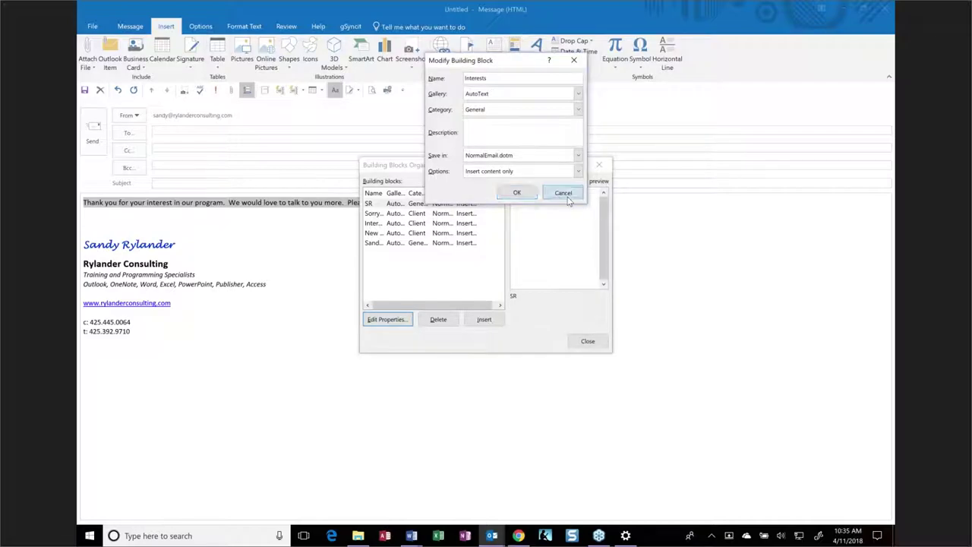
{"action": "left_click", "coordinate": [586, 341]}
Select the thank-you paragraph in the message body and save it to the AutoText gallery as Interests in the General category.
{"action": "left_click", "coordinate": [79, 202]}
{"action": "left_click_drag", "start_coordinate": [79, 201], "coordinate": [505, 205]}
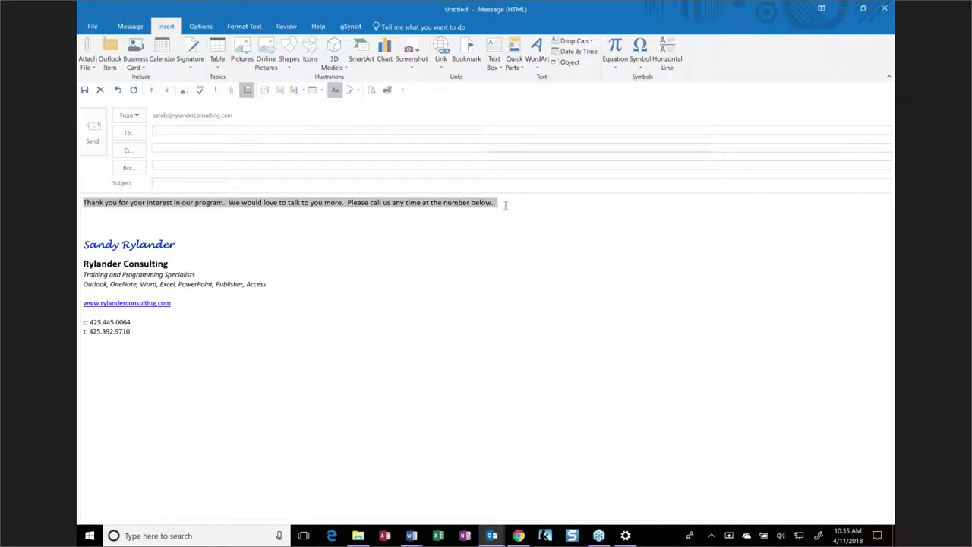
{"action": "left_click", "coordinate": [280, 90]}
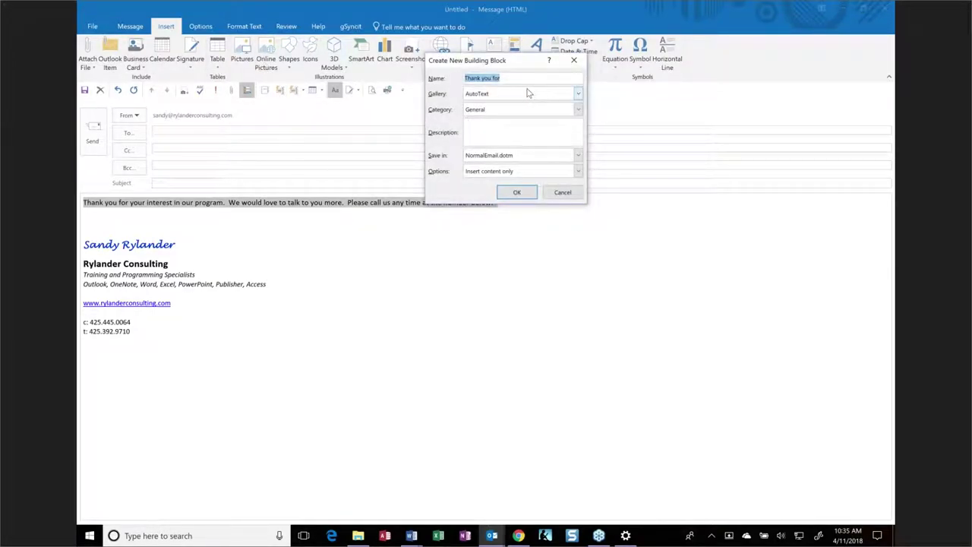
{"action": "type", "text": "ty"}
{"action": "type", "text": "rests"}
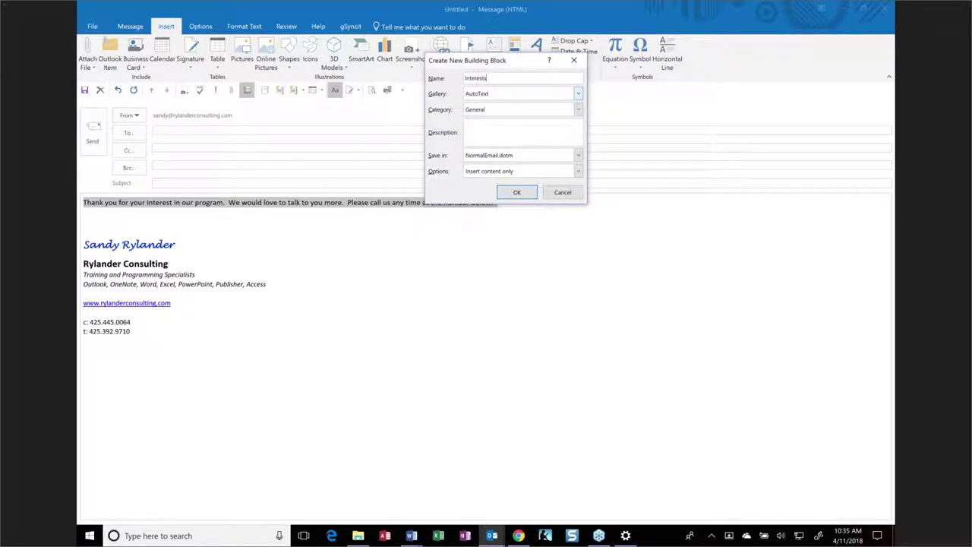
{"action": "left_click", "coordinate": [517, 192]}
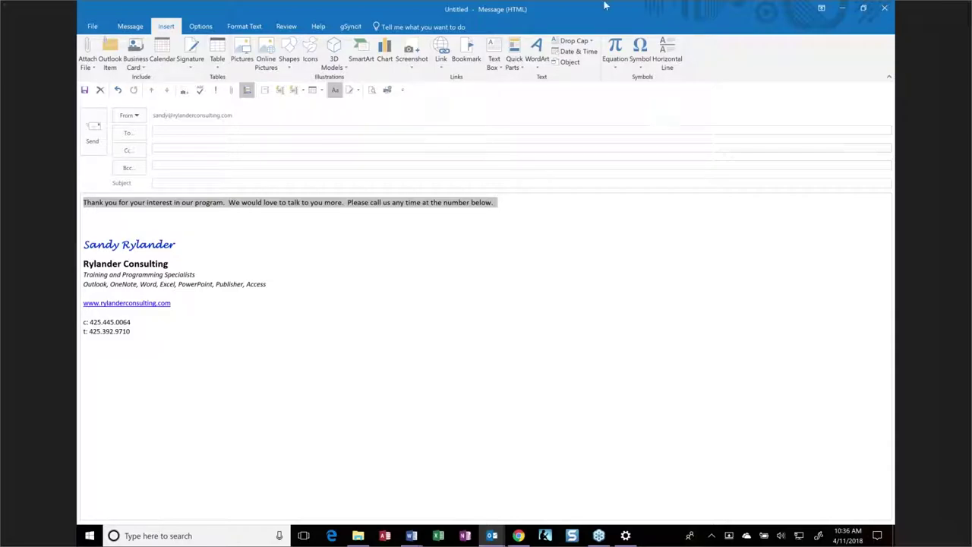
Check the saved entries in the Building Blocks Organizer, close it, and view the Quick Parts options.
{"action": "left_click", "coordinate": [264, 91]}
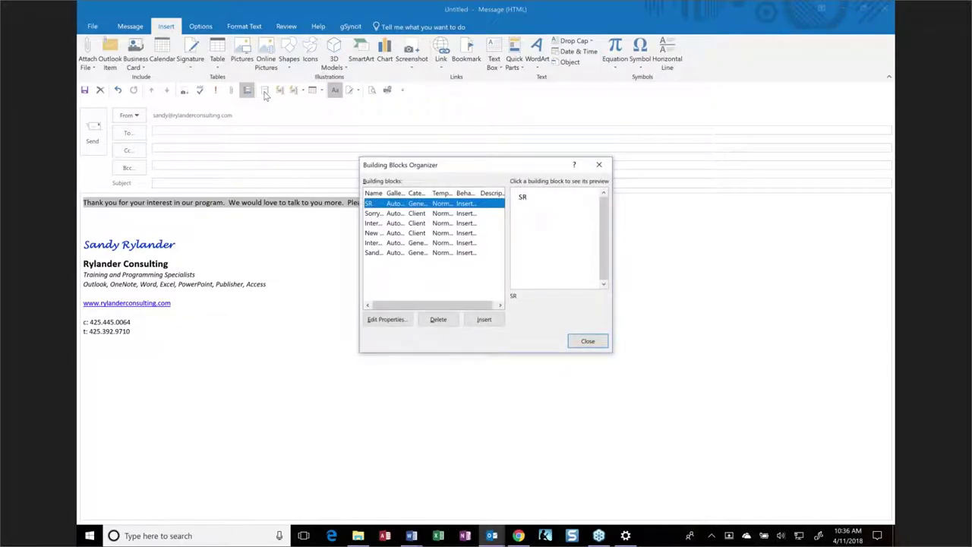
{"action": "left_click", "coordinate": [590, 340]}
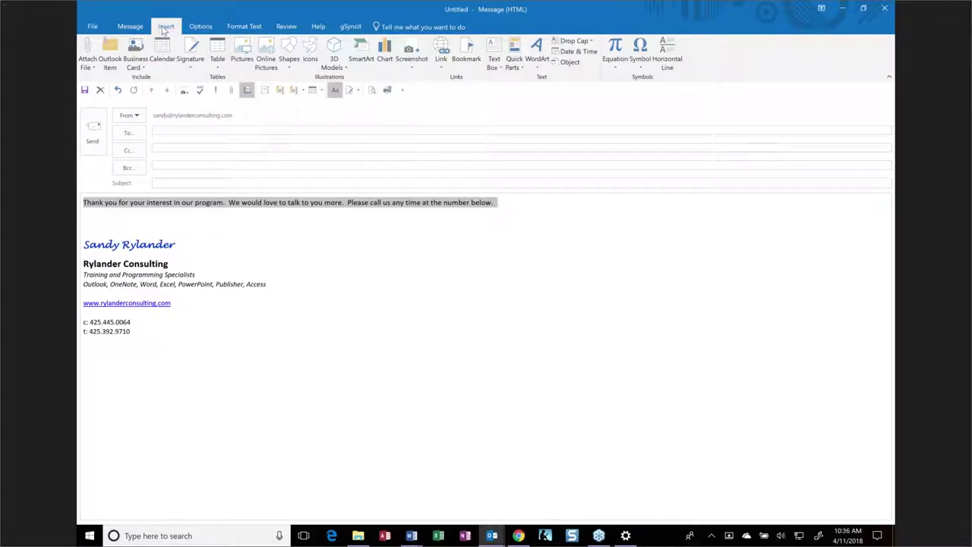
{"action": "left_click", "coordinate": [509, 67]}
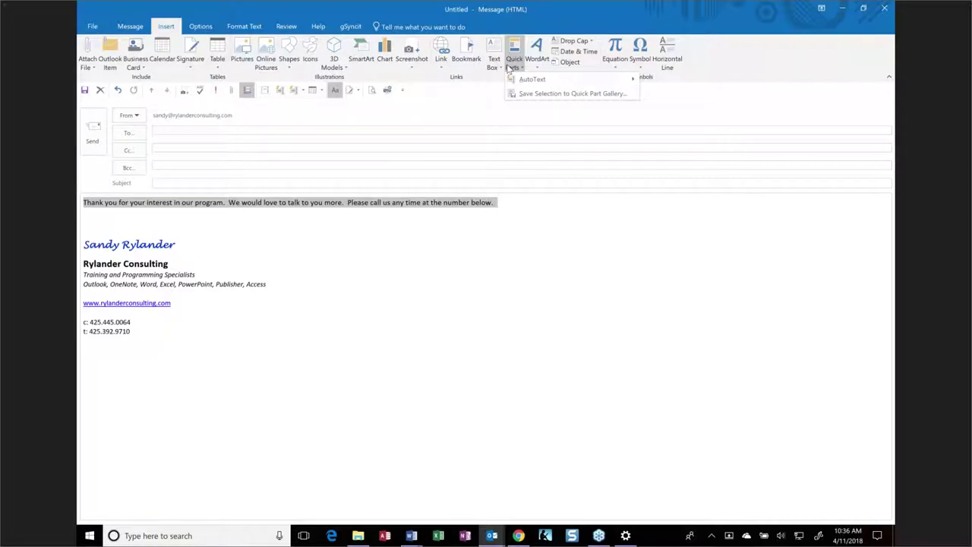
{"action": "mouse_move", "coordinate": [522, 82]}
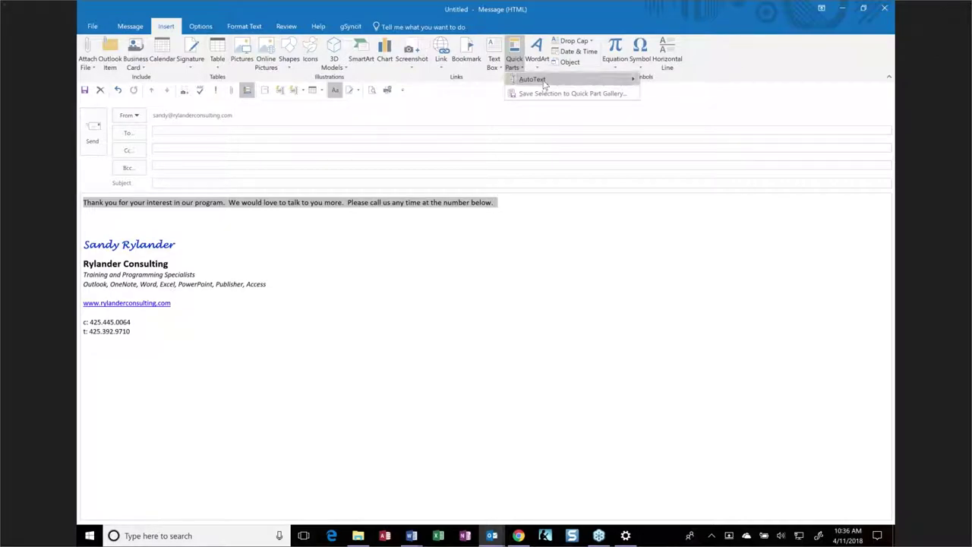
{"action": "left_click", "coordinate": [739, 64]}
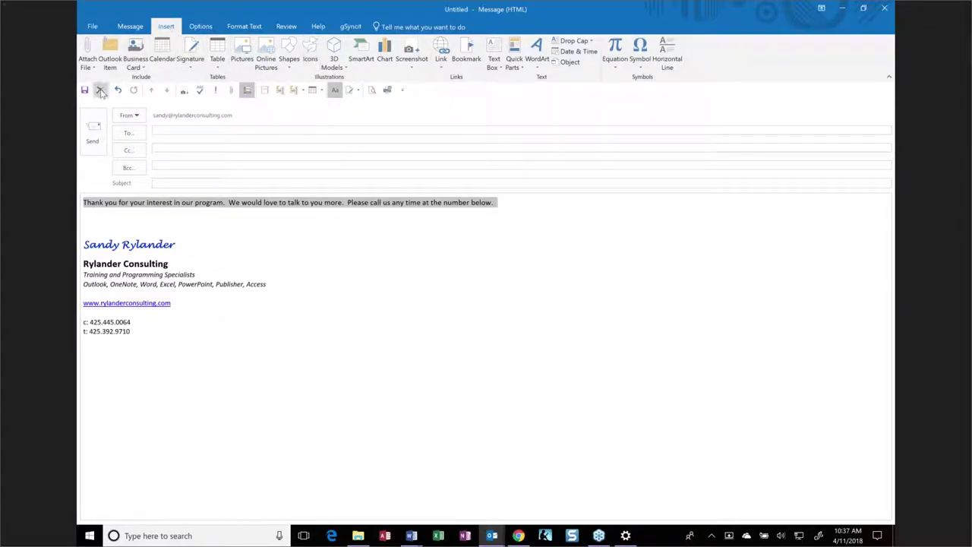
Open the Quick Access Toolbar customization and list All Commands as the command source.
{"action": "right_click", "coordinate": [422, 93]}
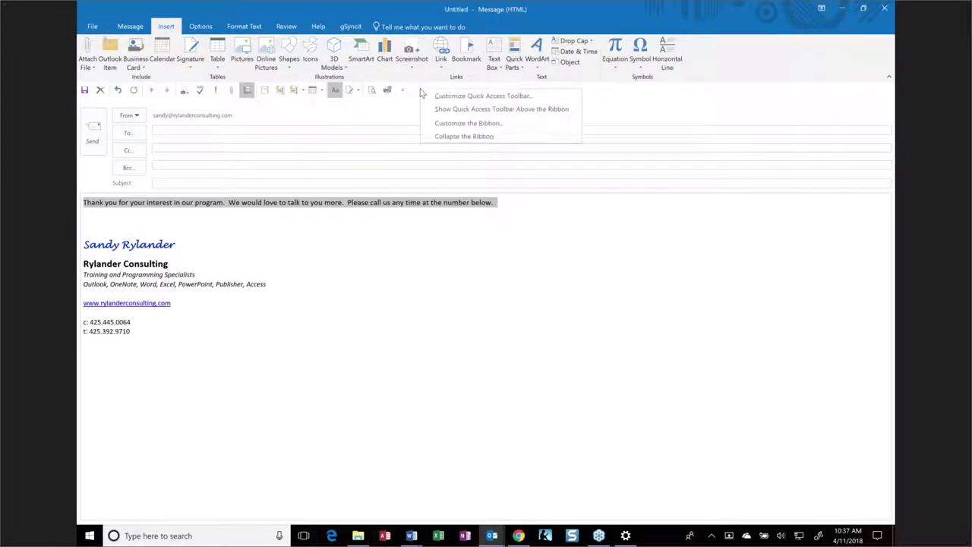
{"action": "left_click", "coordinate": [461, 102]}
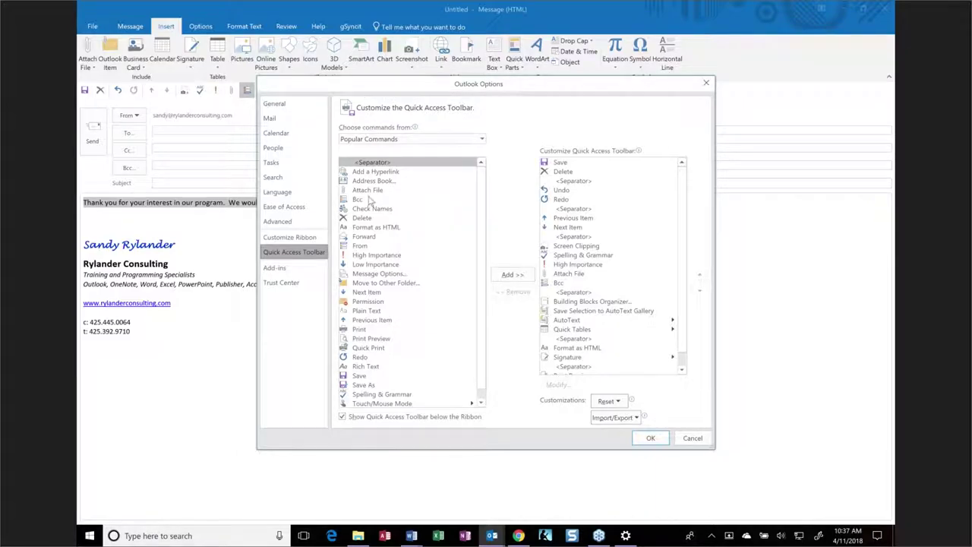
{"action": "left_click", "coordinate": [365, 140]}
{"action": "left_click", "coordinate": [362, 113]}
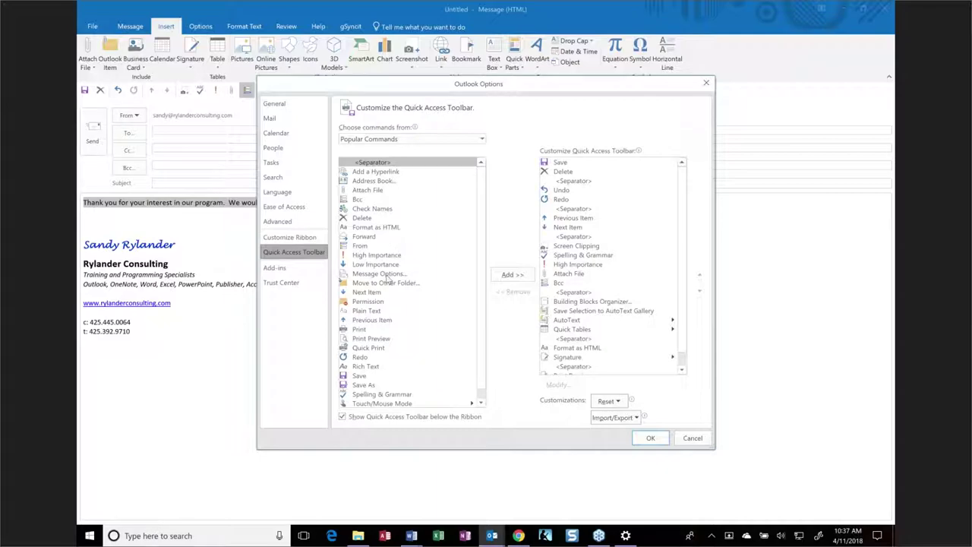
{"action": "left_click", "coordinate": [374, 140]}
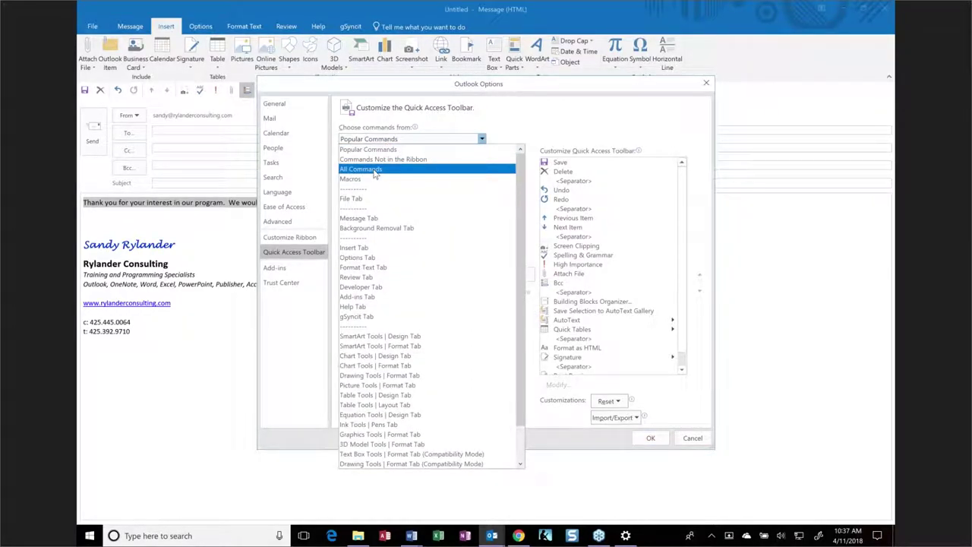
{"action": "left_click", "coordinate": [375, 169]}
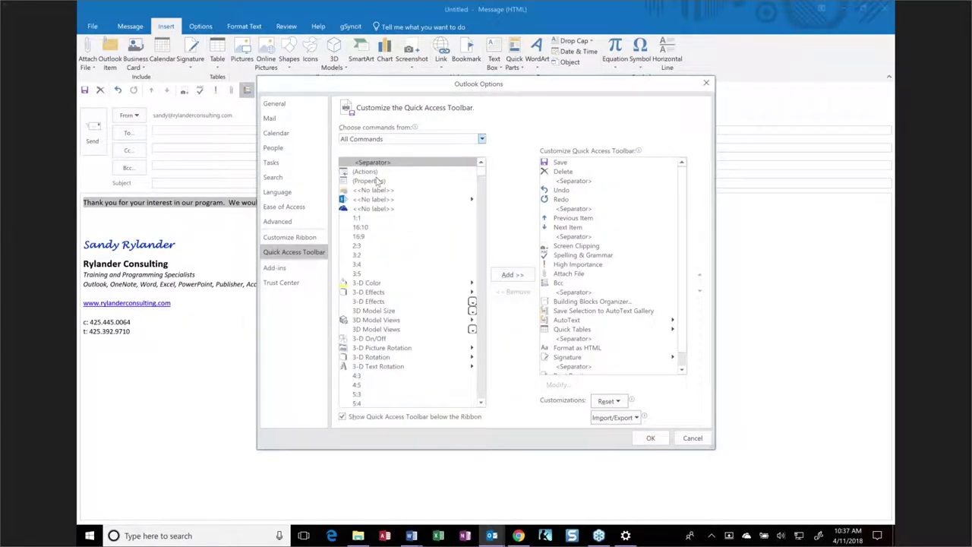
{"action": "left_click", "coordinate": [377, 190]}
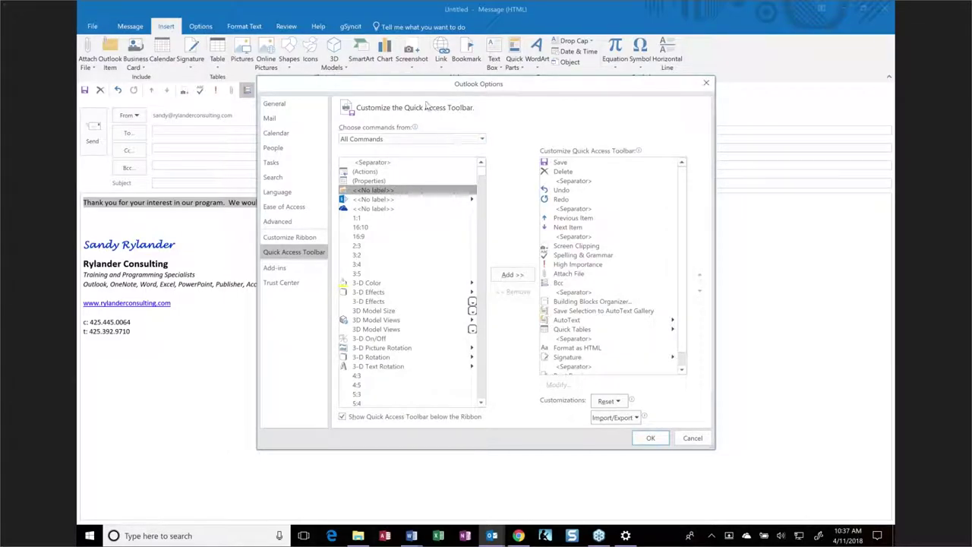
Locate the Building Blocks Organizer command among all commands and leave the toolbar customization without adding it.
{"action": "left_click_drag", "start_coordinate": [411, 85], "coordinate": [392, 112]}
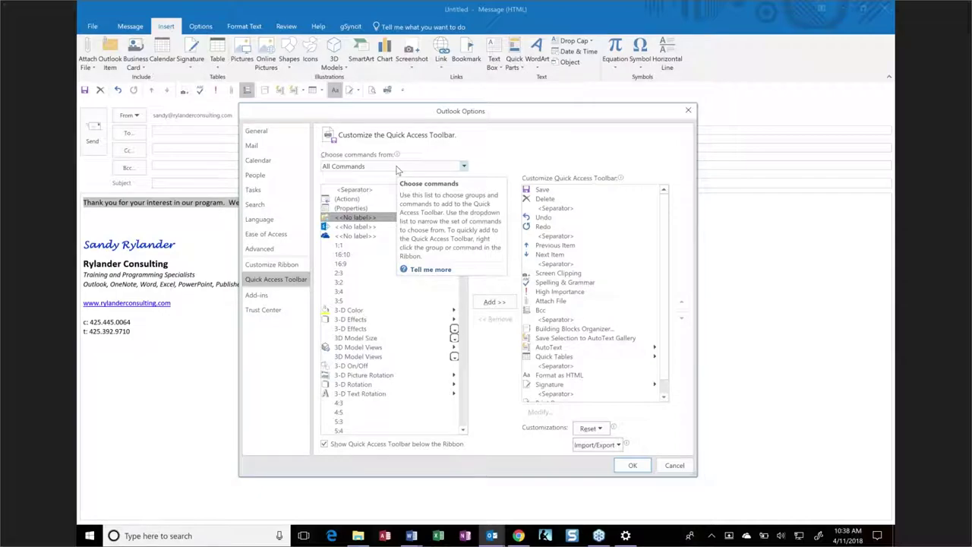
{"action": "key", "text": "b"}
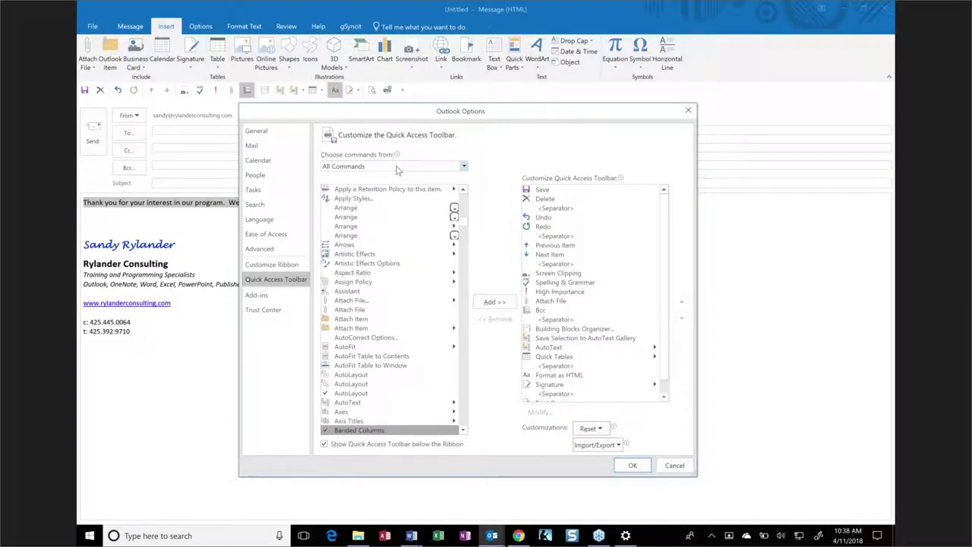
{"action": "left_click", "coordinate": [464, 412]}
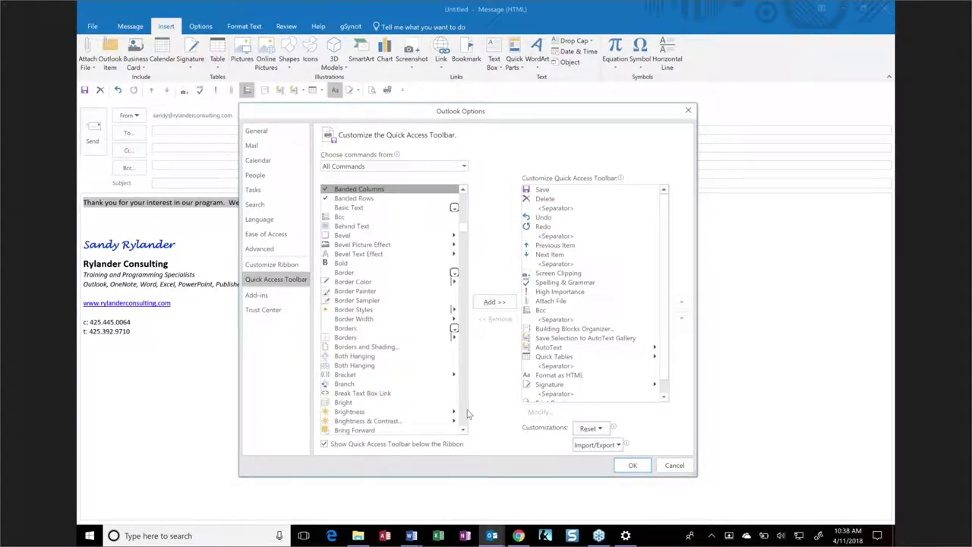
{"action": "left_click", "coordinate": [465, 412]}
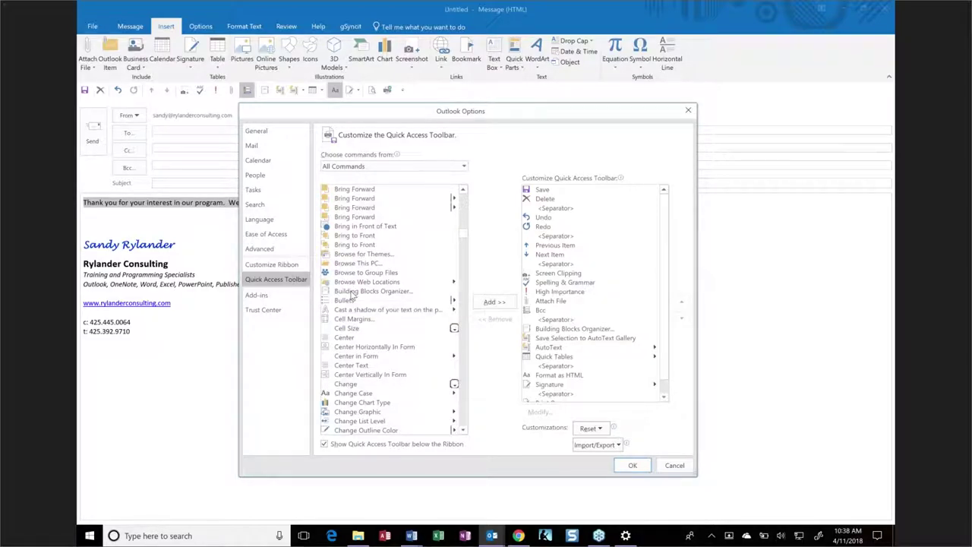
{"action": "left_click", "coordinate": [354, 290]}
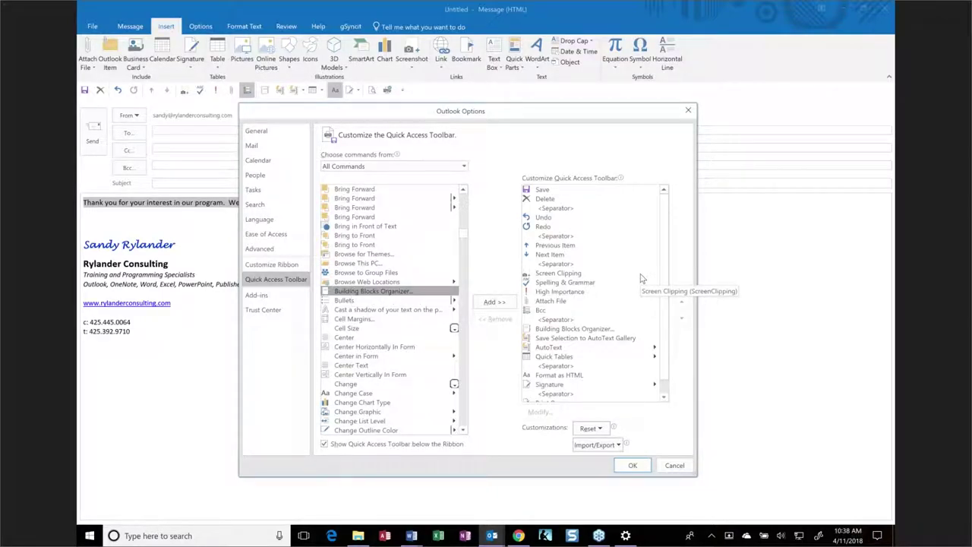
{"action": "left_click", "coordinate": [675, 466]}
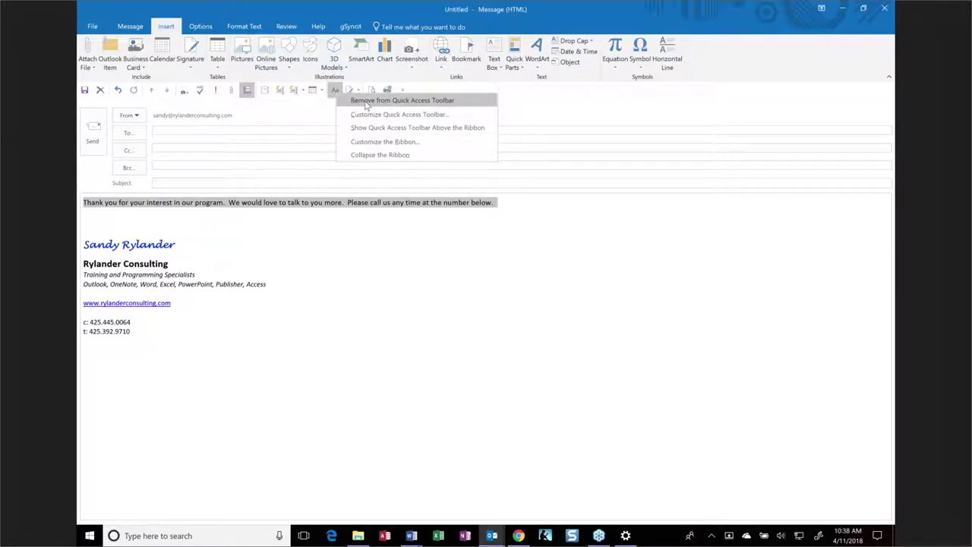
Reopen the Quick Access Toolbar customization to view the available command sources, and cancel it.
{"action": "left_click", "coordinate": [433, 114]}
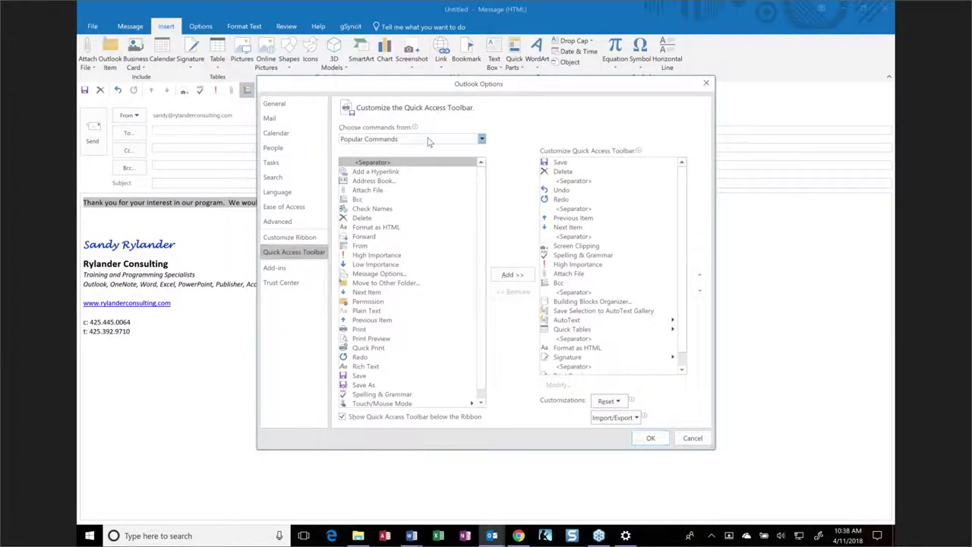
{"action": "left_click", "coordinate": [427, 139]}
{"action": "left_click", "coordinate": [544, 116]}
{"action": "left_click", "coordinate": [691, 438]}
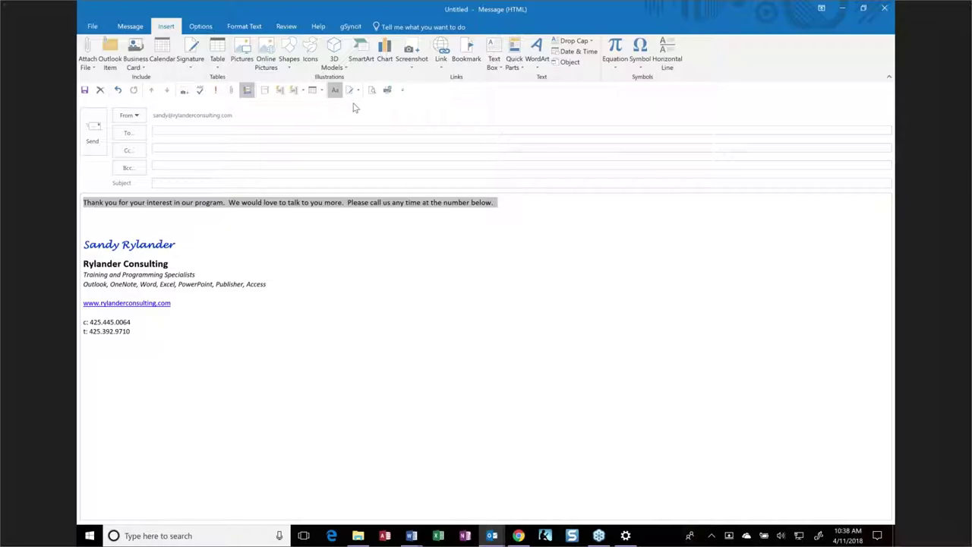
Widen the Name column in the Building Blocks Organizer and delete the Interest entry in the Client category.
{"action": "left_click", "coordinate": [265, 90]}
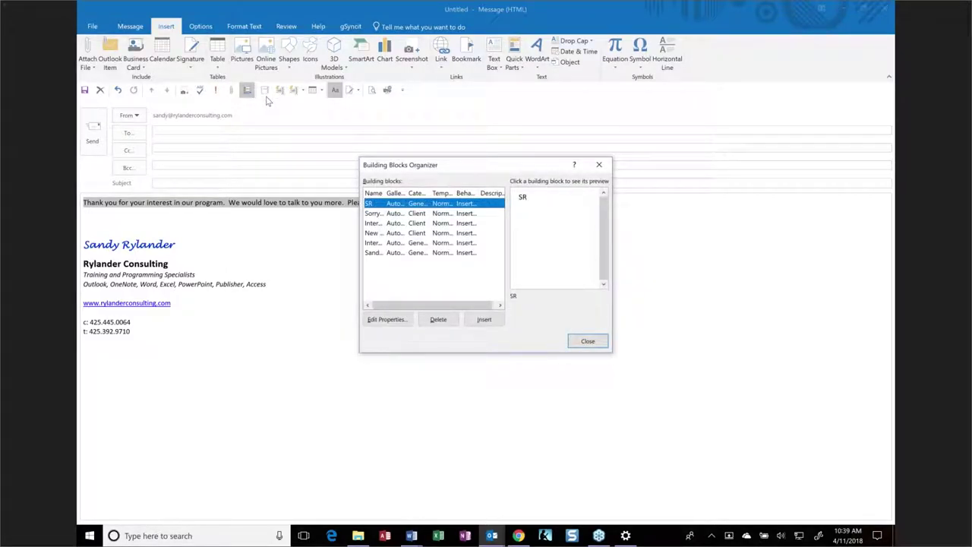
{"action": "left_click_drag", "start_coordinate": [385, 192], "coordinate": [431, 194]}
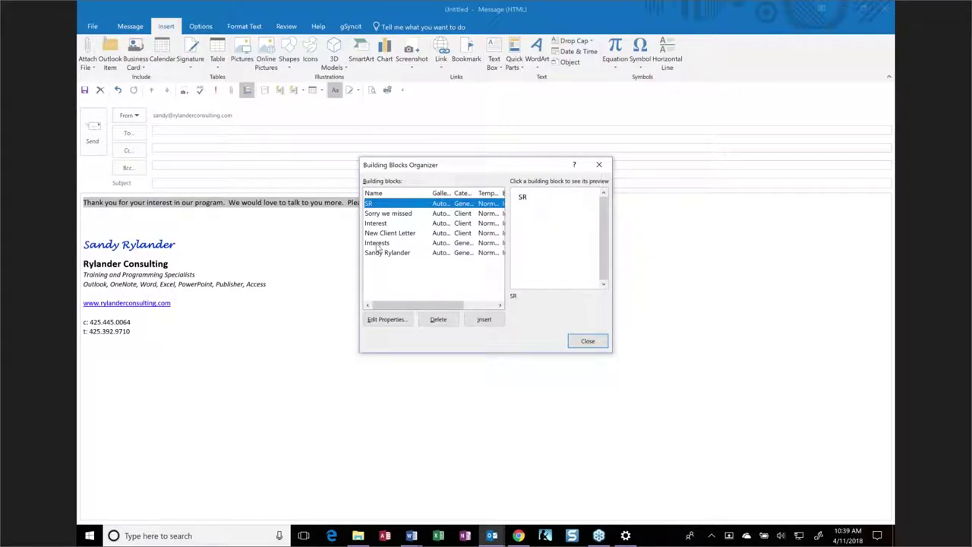
{"action": "left_click", "coordinate": [379, 225]}
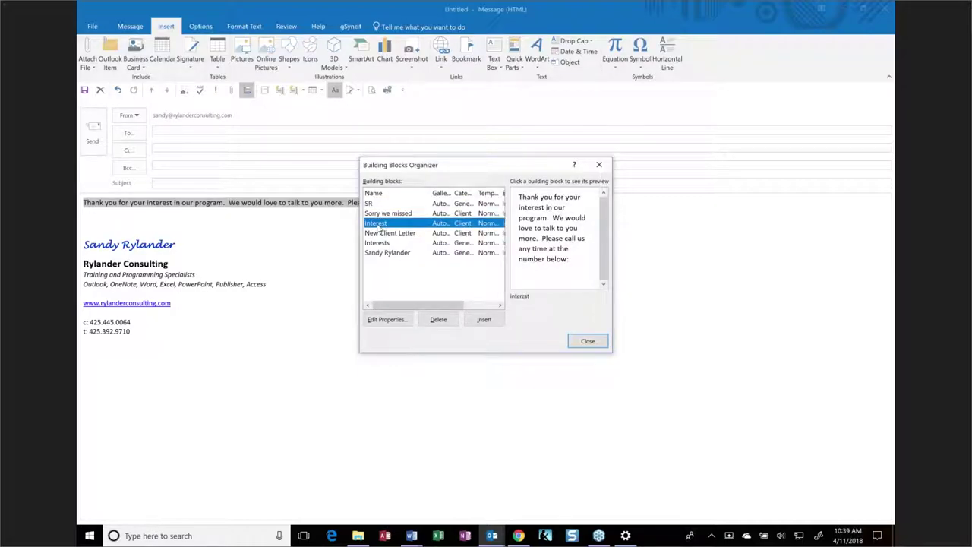
{"action": "left_click", "coordinate": [439, 319]}
{"action": "left_click", "coordinate": [467, 298]}
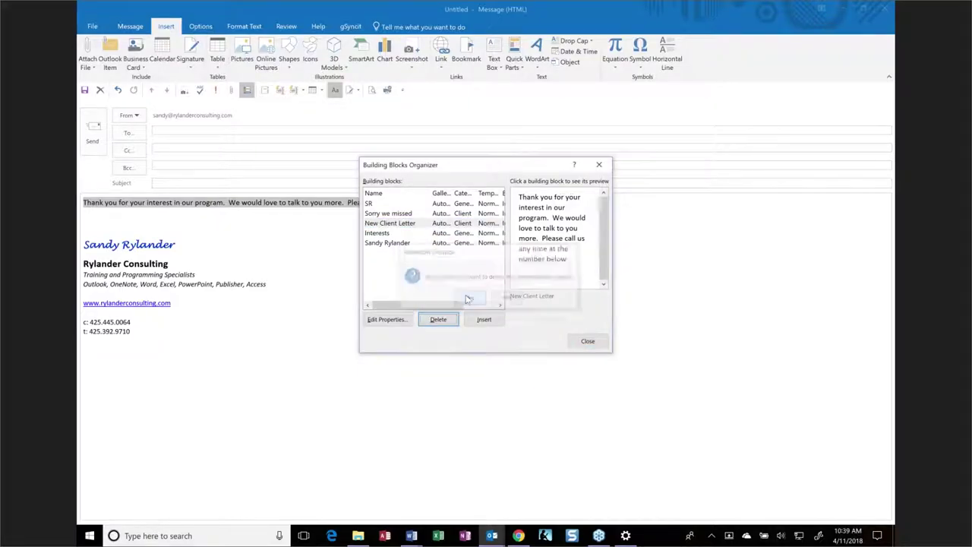
Rename the Interests building block as Interest, assign it to the Client category, redefine the entry, and close the organizer.
{"action": "left_click", "coordinate": [386, 234]}
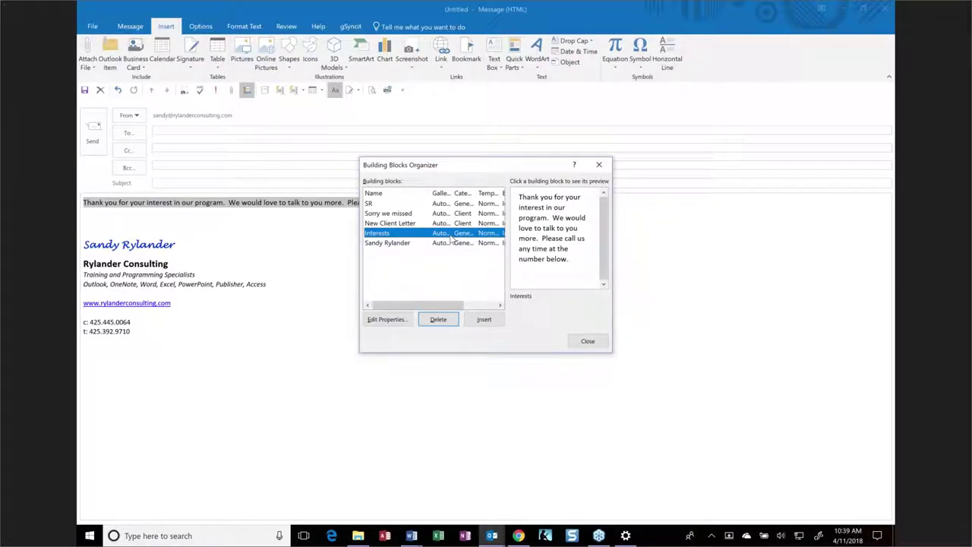
{"action": "left_click", "coordinate": [385, 320]}
{"action": "left_click", "coordinate": [492, 81]}
{"action": "key", "text": "BackSpace"}
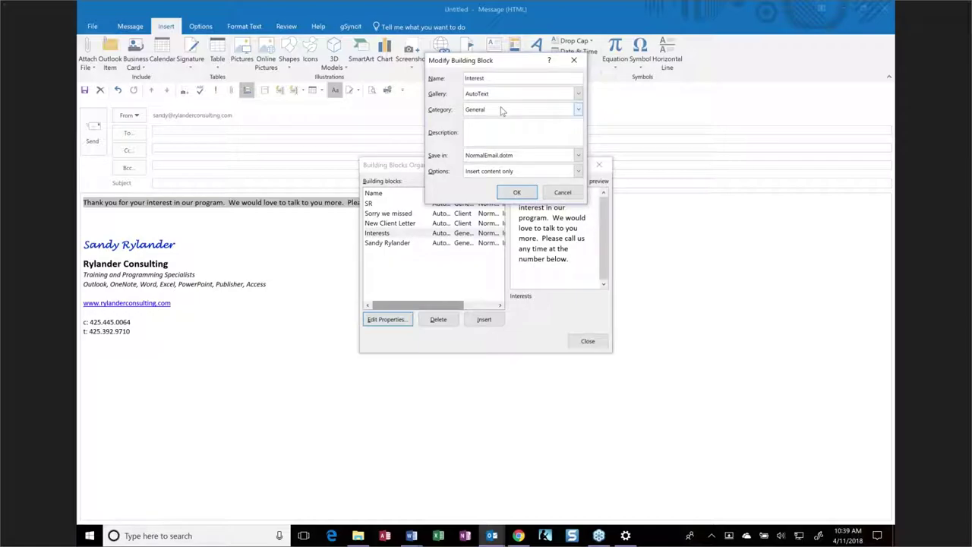
{"action": "left_click", "coordinate": [500, 110]}
{"action": "left_click", "coordinate": [499, 120]}
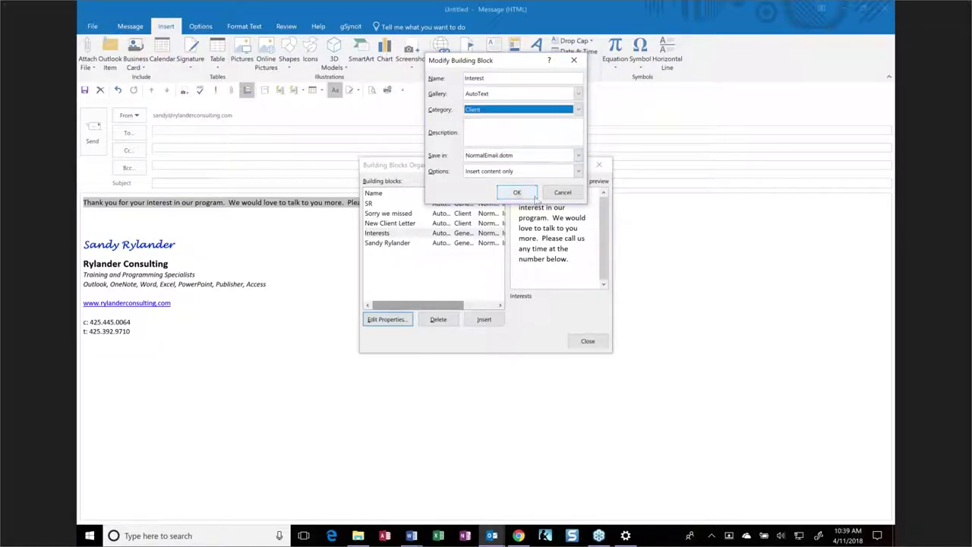
{"action": "left_click", "coordinate": [513, 192]}
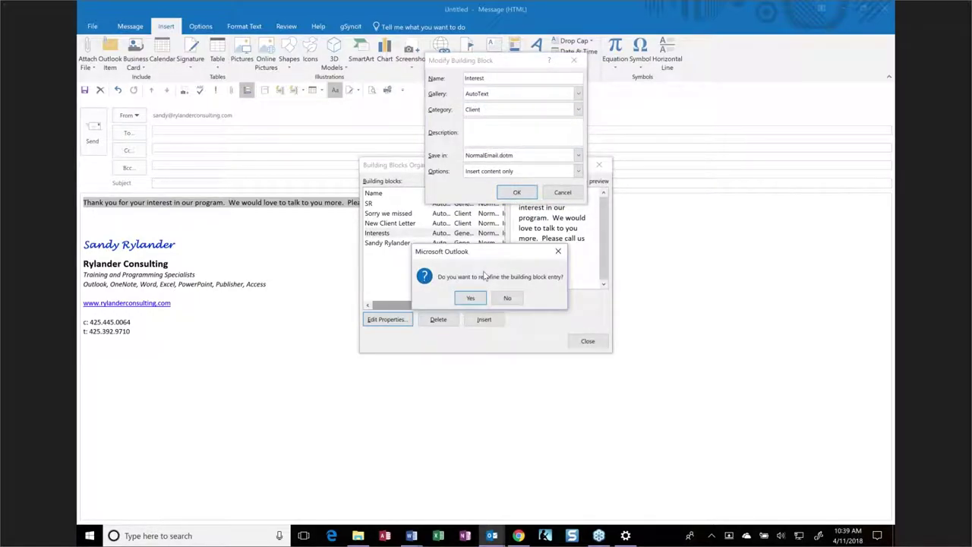
{"action": "left_click", "coordinate": [467, 301]}
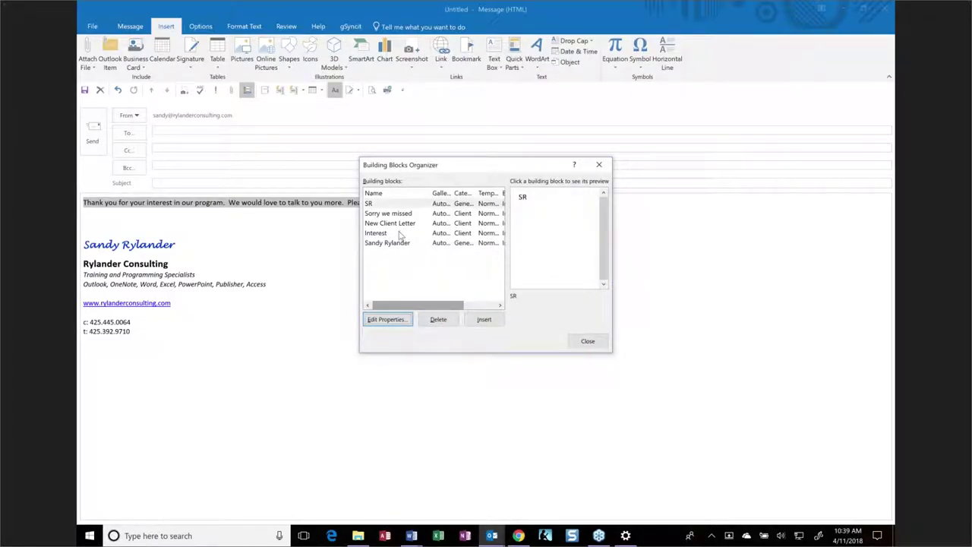
{"action": "left_click", "coordinate": [398, 235]}
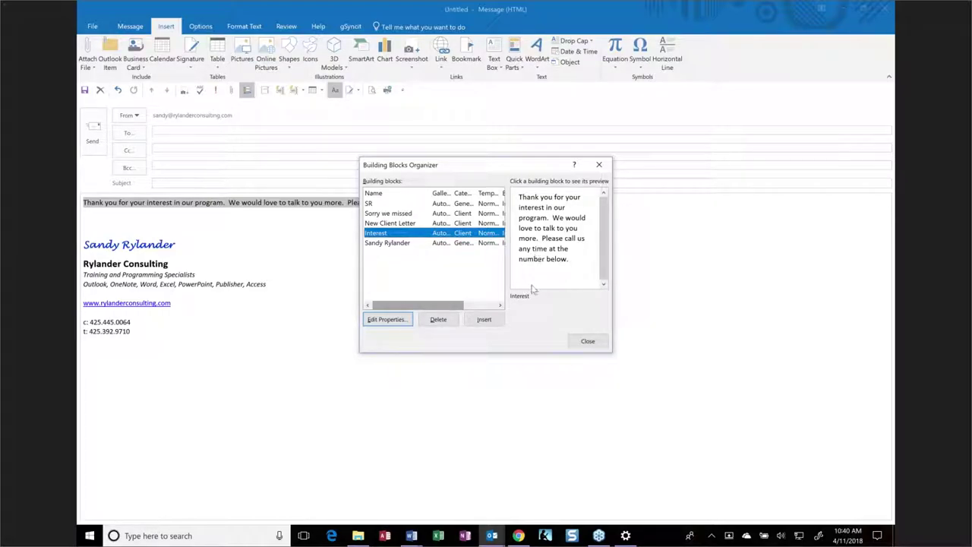
{"action": "left_click", "coordinate": [587, 346]}
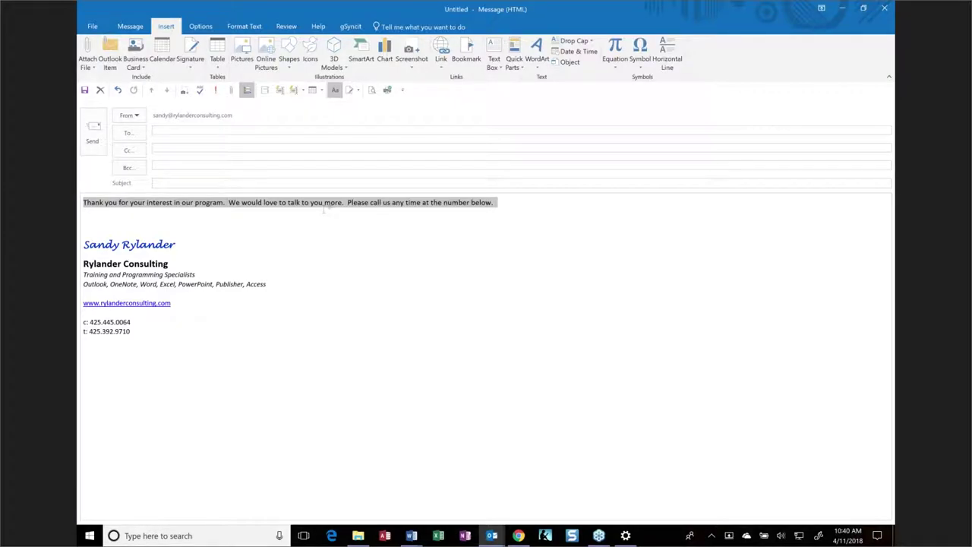
Delete the selected thank-you text, add a suggested contact as the message recipient, and return to the blank line above the signature.
{"action": "key", "text": "Delete"}
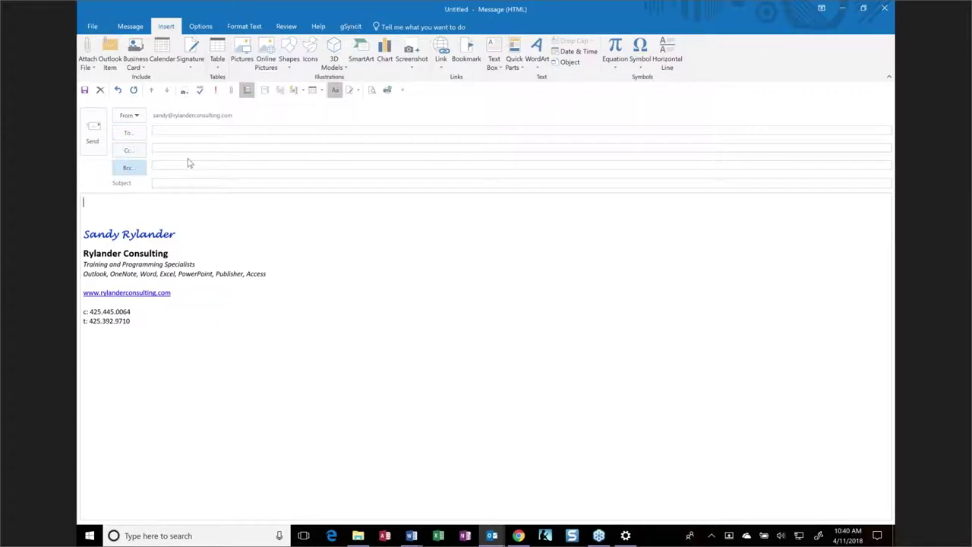
{"action": "left_click", "coordinate": [192, 130]}
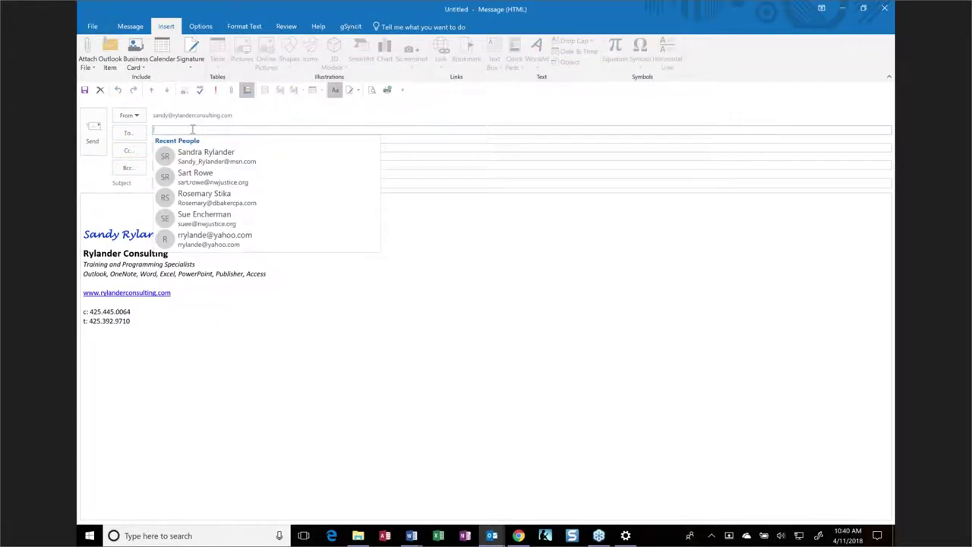
{"action": "type", "text": "su"}
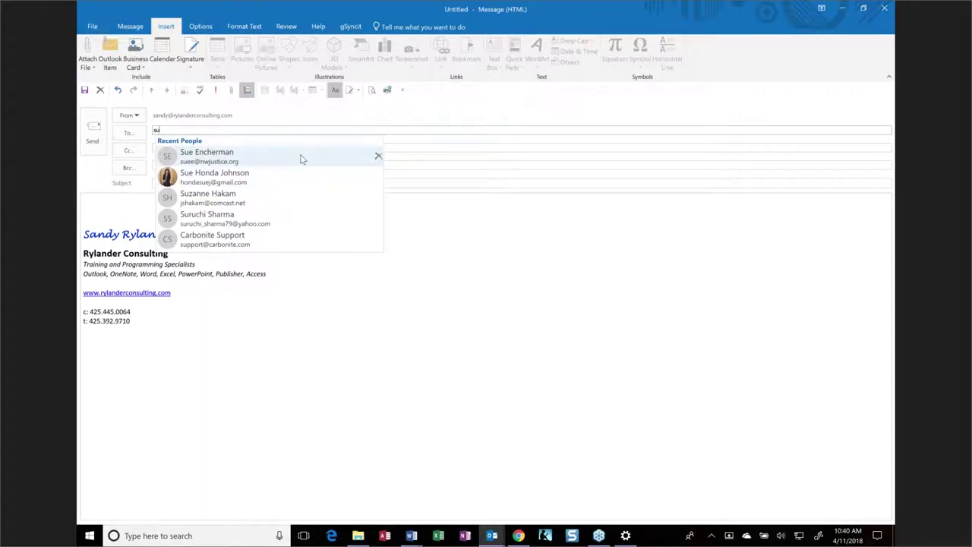
{"action": "left_click", "coordinate": [301, 158]}
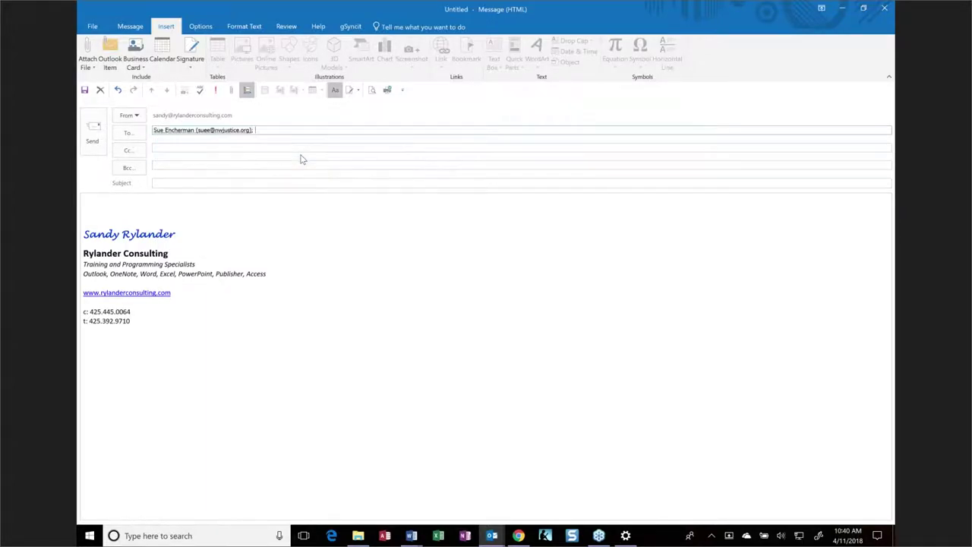
{"action": "left_click", "coordinate": [99, 210]}
{"action": "key", "text": "Up"}
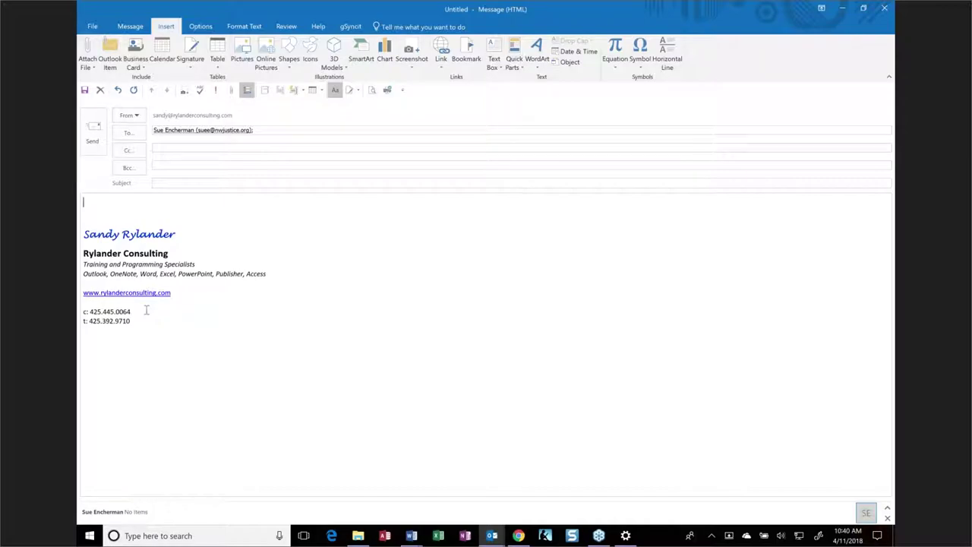
Switch to Chrome, search for "outlook training" in a new tab, and open Microsoft's Outlook video training page at its lower sections.
{"action": "left_click", "coordinate": [519, 536]}
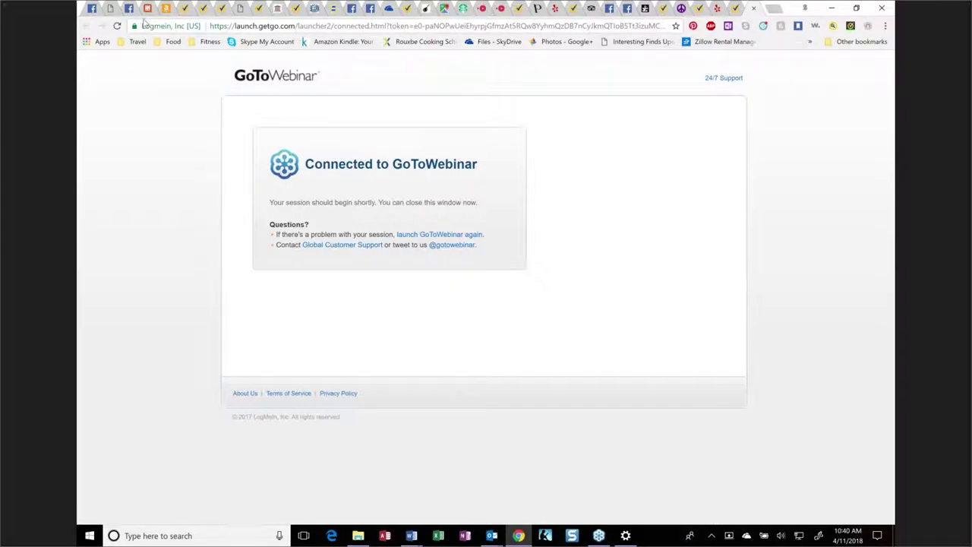
{"action": "left_click", "coordinate": [773, 12]}
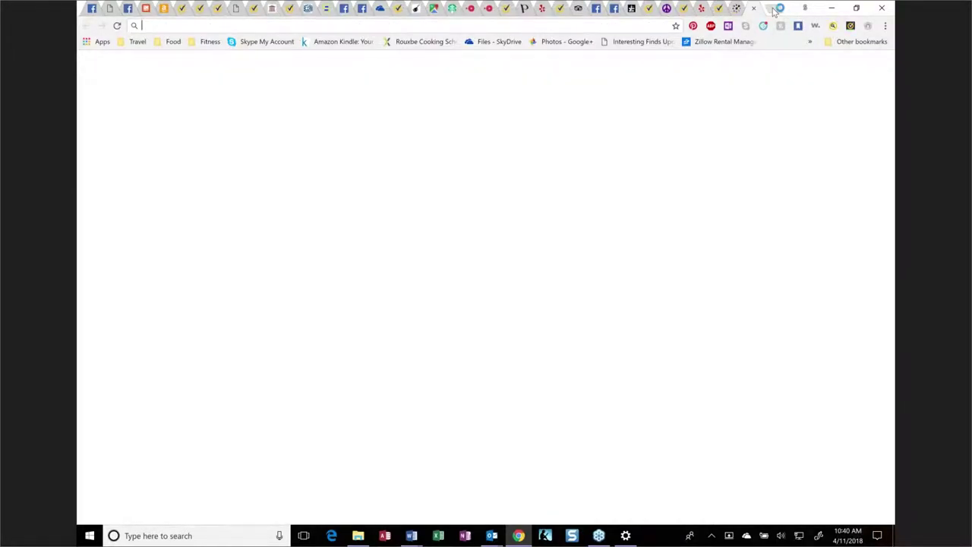
{"action": "type", "text": "out"}
{"action": "type", "text": "l"}
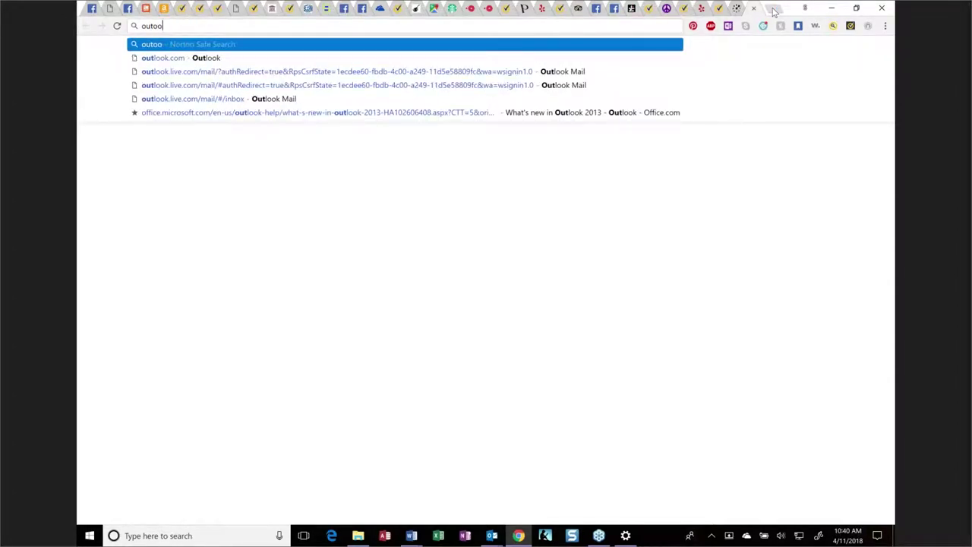
{"action": "type", "text": "ook training"}
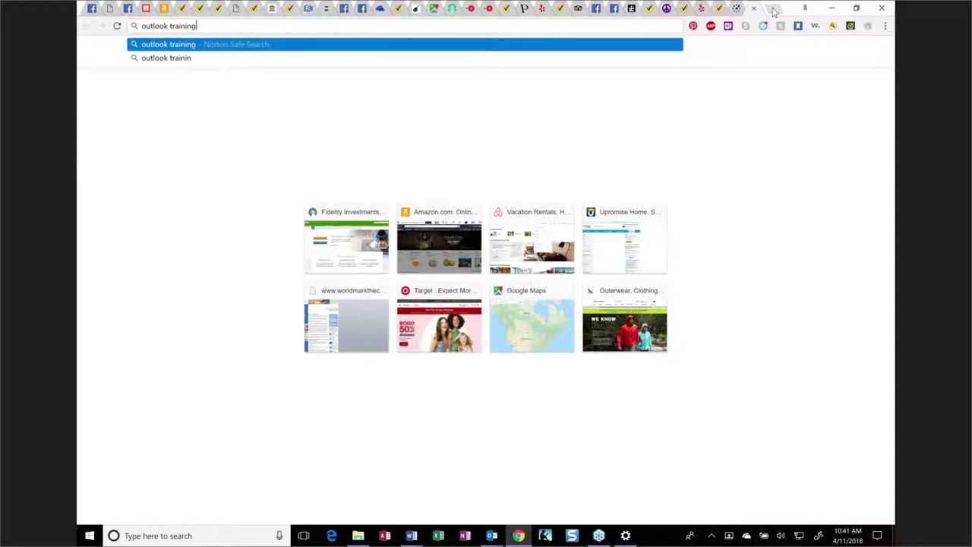
{"action": "key", "text": "Return"}
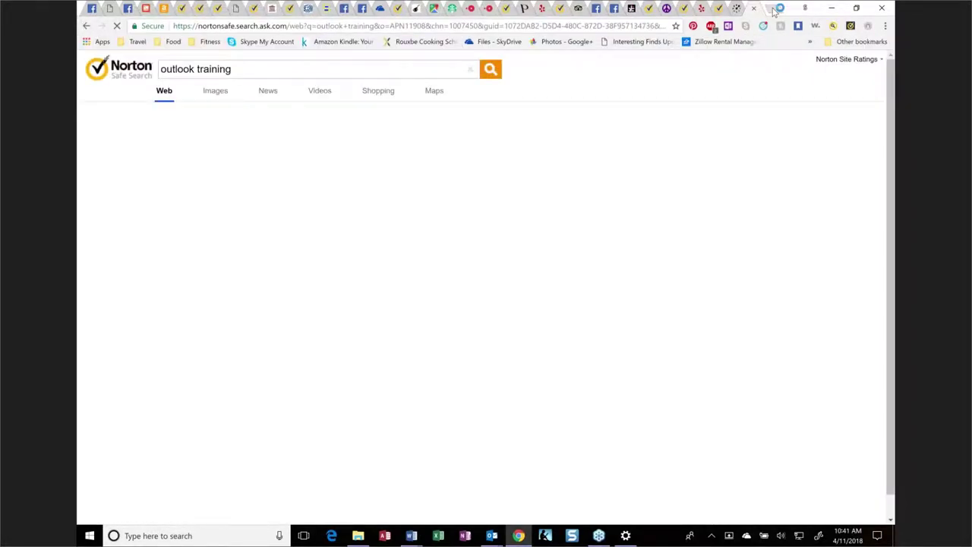
{"action": "left_click", "coordinate": [250, 159]}
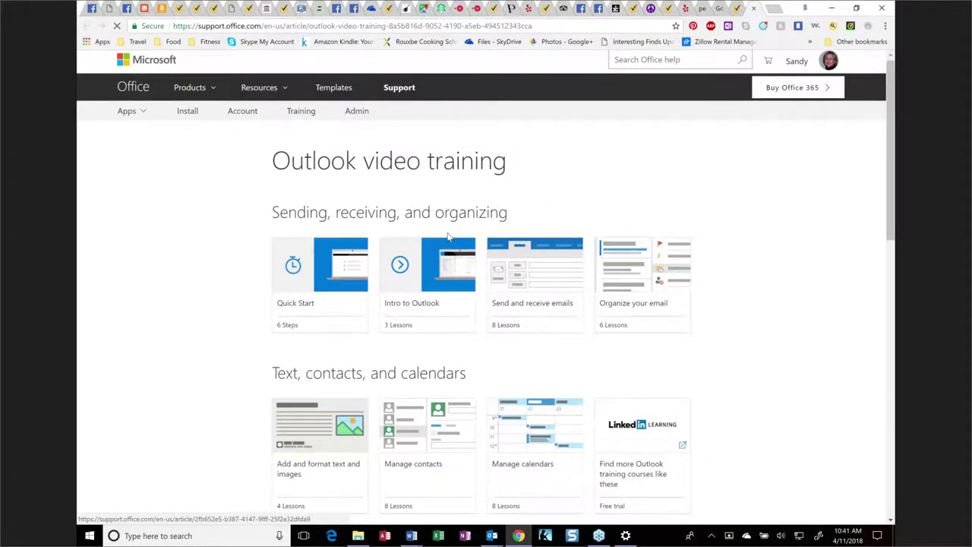
{"action": "scroll", "coordinate": [250, 156], "scroll_direction": "down", "scroll_amount": 3}
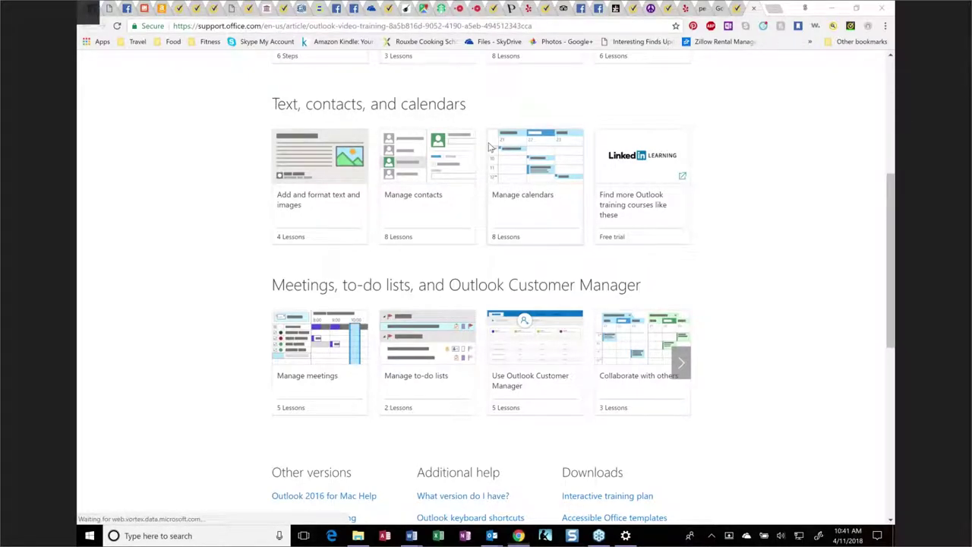
Switch back to the Outlook message, insert a screenshot of the File Explorer window showing the __BUSINESS folder, and remove it.
{"action": "key", "text": "alt+Tab"}
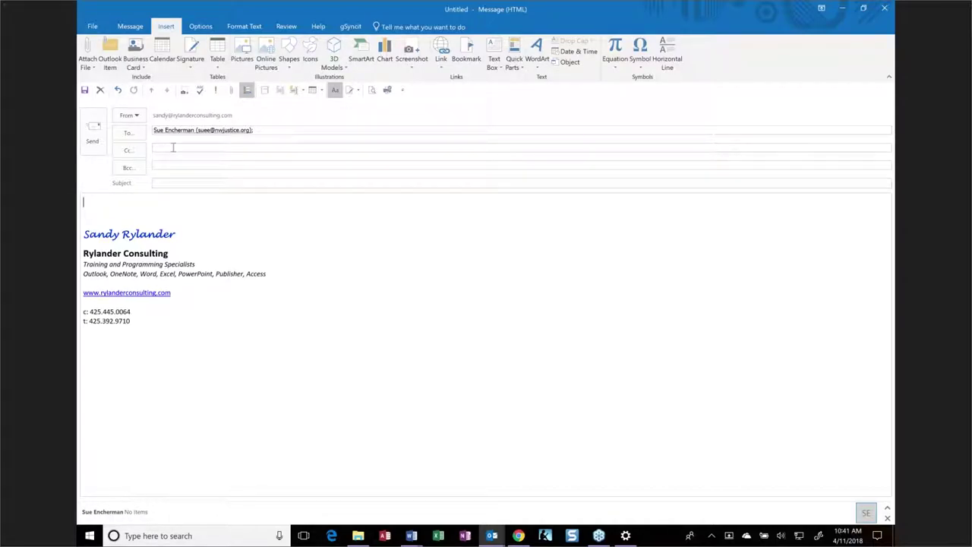
{"action": "left_click", "coordinate": [412, 70]}
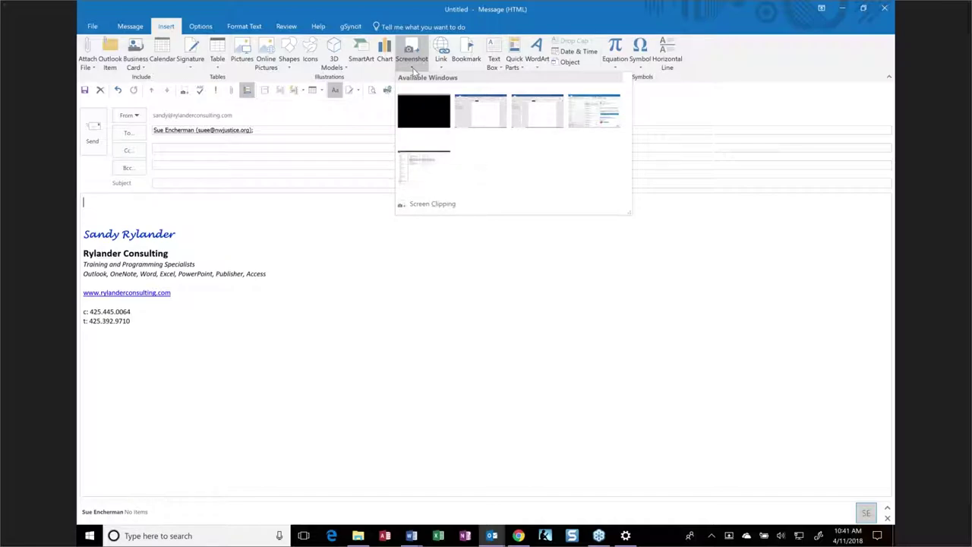
{"action": "left_click", "coordinate": [438, 170]}
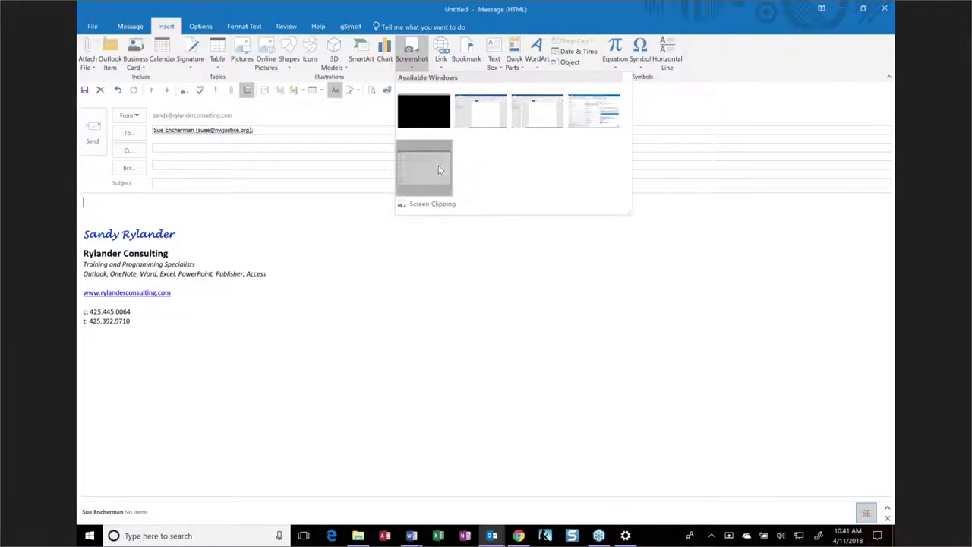
{"action": "key", "text": "alt+Tab"}
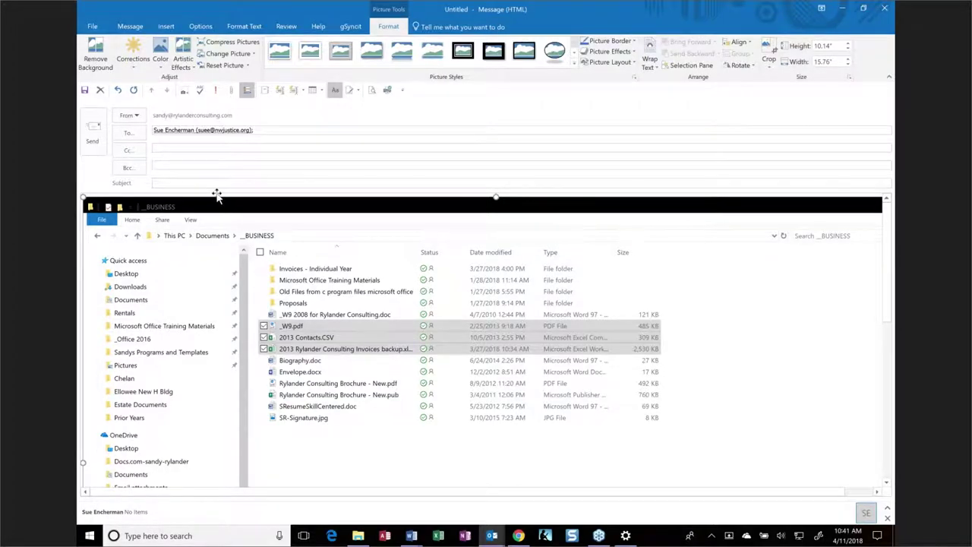
{"action": "key", "text": "alt+Tab"}
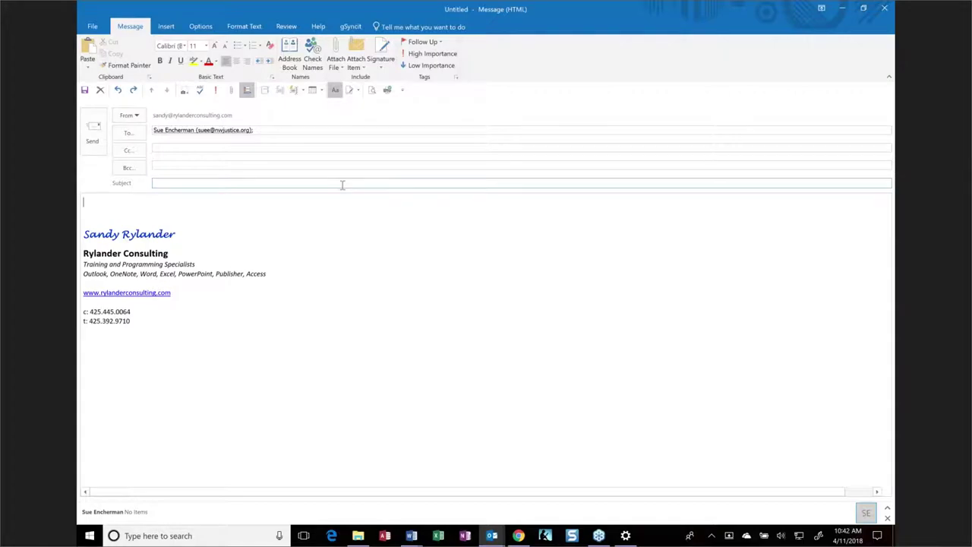
Insert a screen clipping of the training page's contacts and meetings sections into the message, and delete the picture.
{"action": "left_click", "coordinate": [164, 27]}
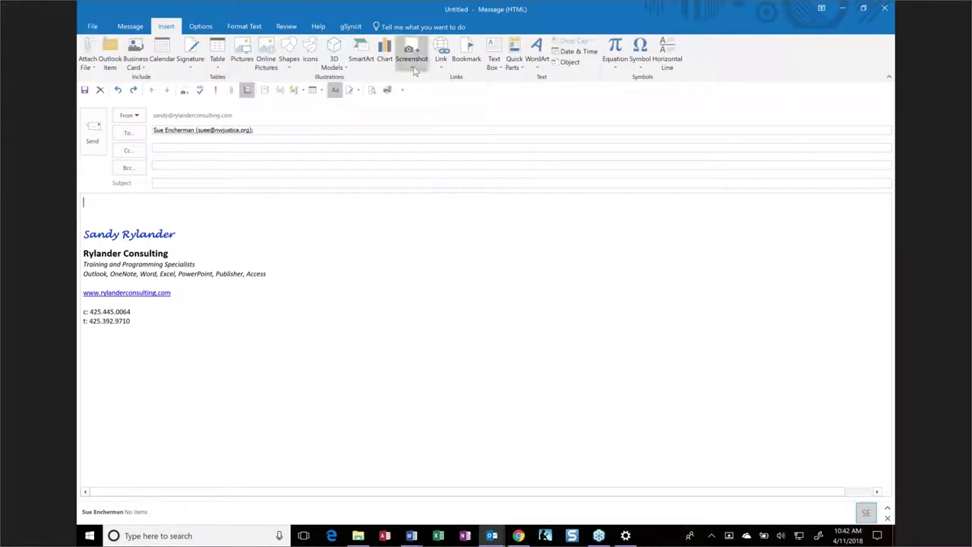
{"action": "left_click", "coordinate": [412, 61]}
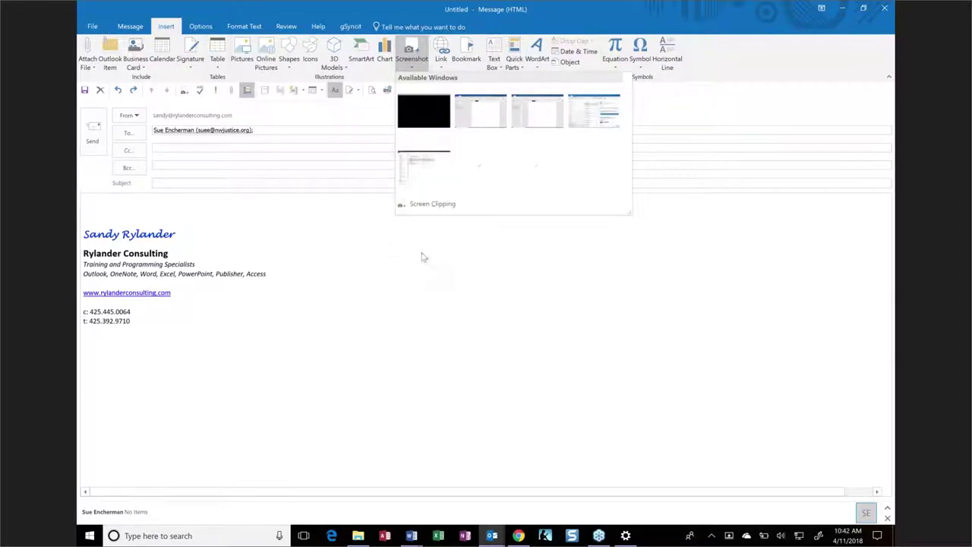
{"action": "right_click", "coordinate": [424, 211]}
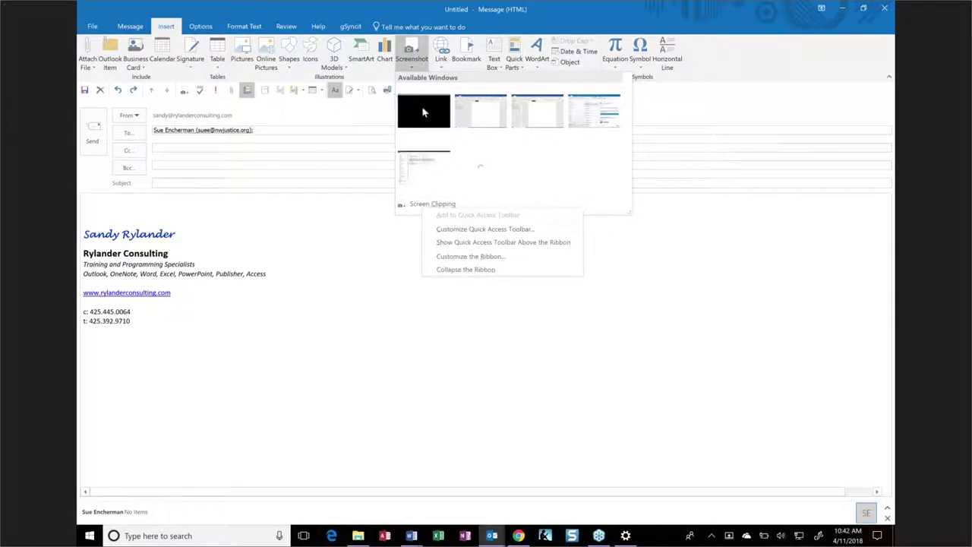
{"action": "left_click", "coordinate": [430, 205]}
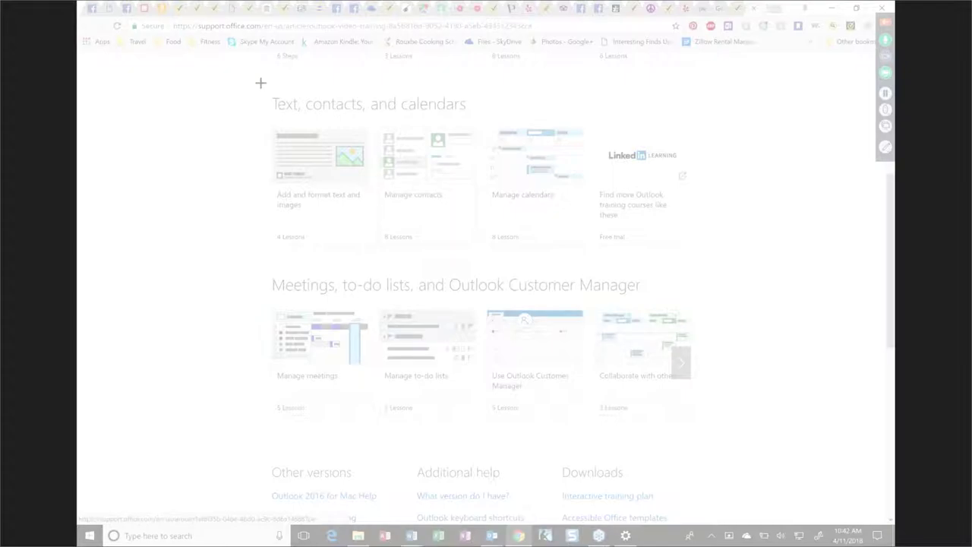
{"action": "left_click_drag", "start_coordinate": [260, 83], "coordinate": [711, 433]}
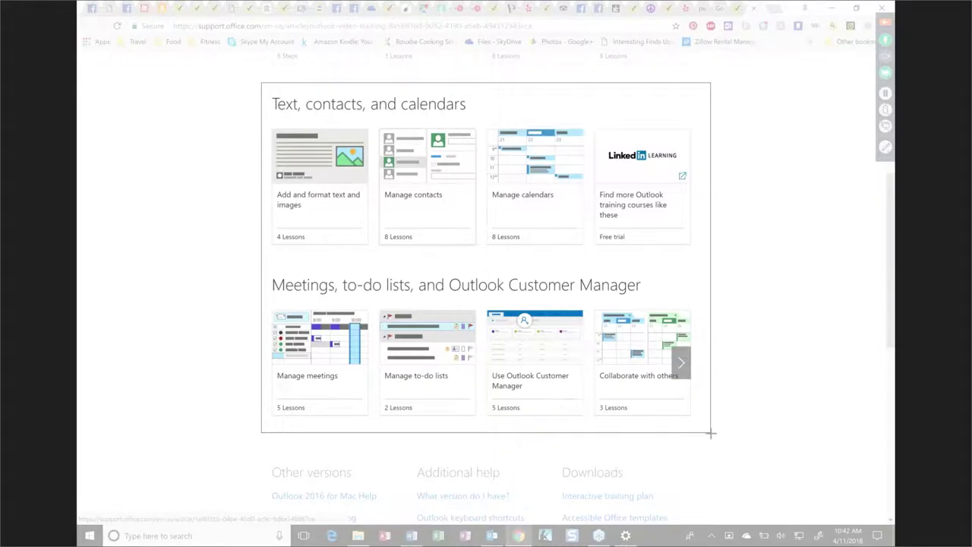
{"action": "left_click_drag", "start_coordinate": [711, 433], "coordinate": [711, 433]}
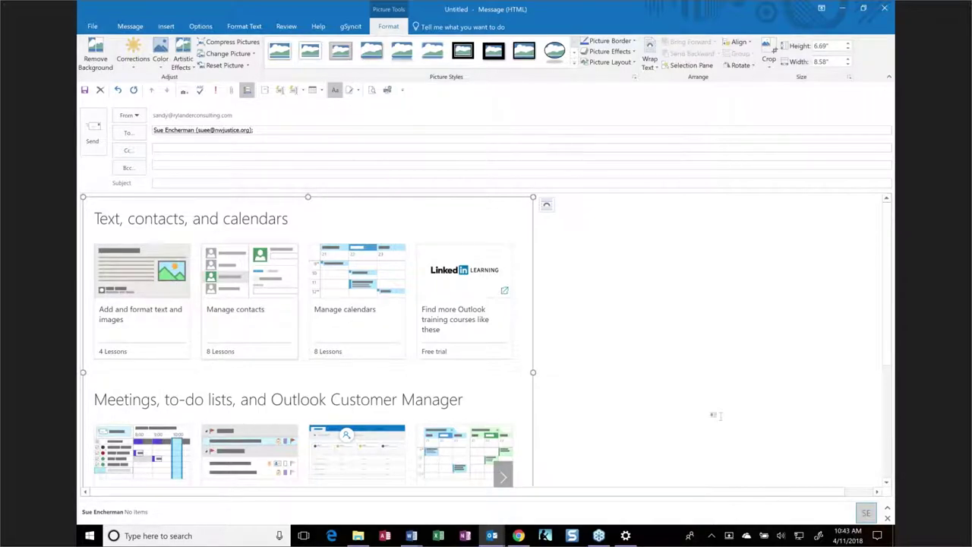
{"action": "key", "text": "Delete"}
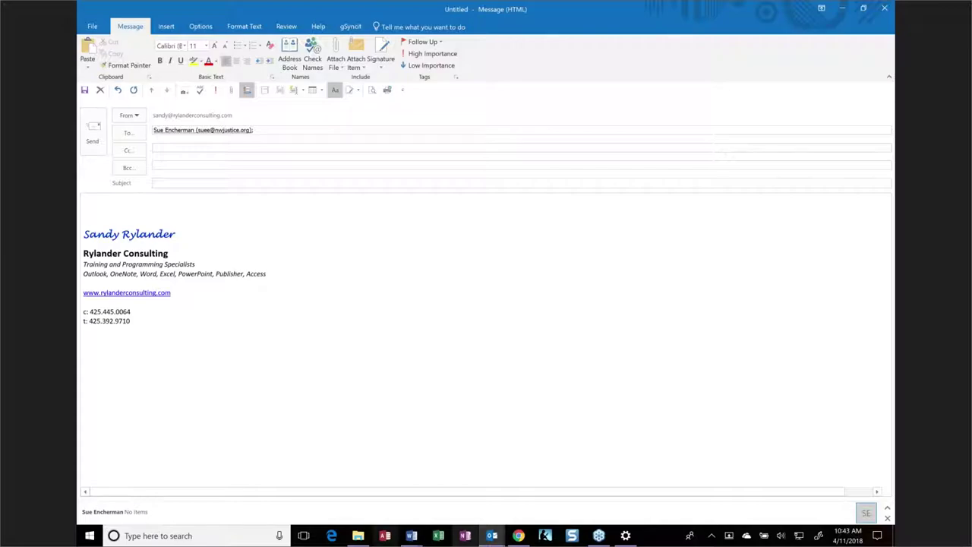
Switch to Excel, open the pinned workbook __Complete Excel Training Workbook New.xlsm, and display the Navigation Selection sheet.
{"action": "left_click", "coordinate": [439, 536]}
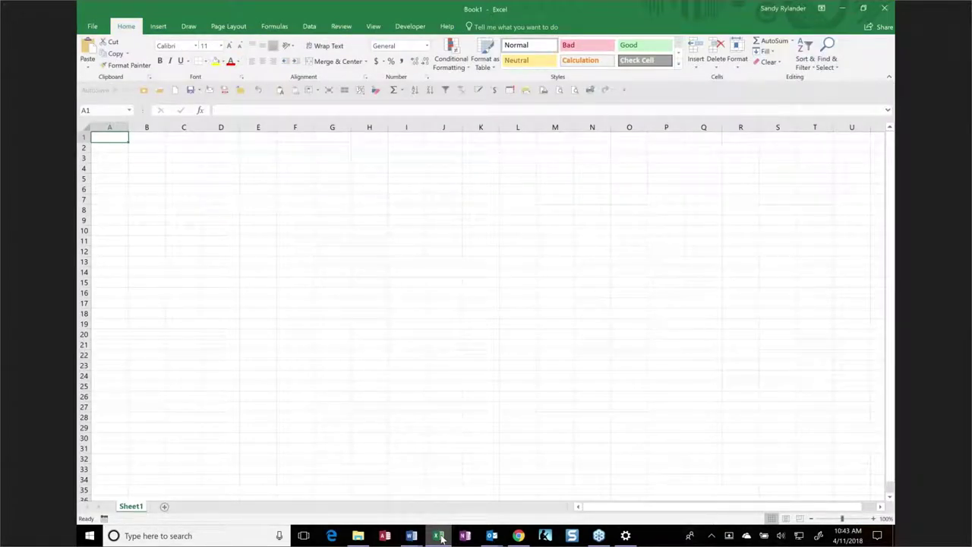
{"action": "left_click", "coordinate": [145, 91]}
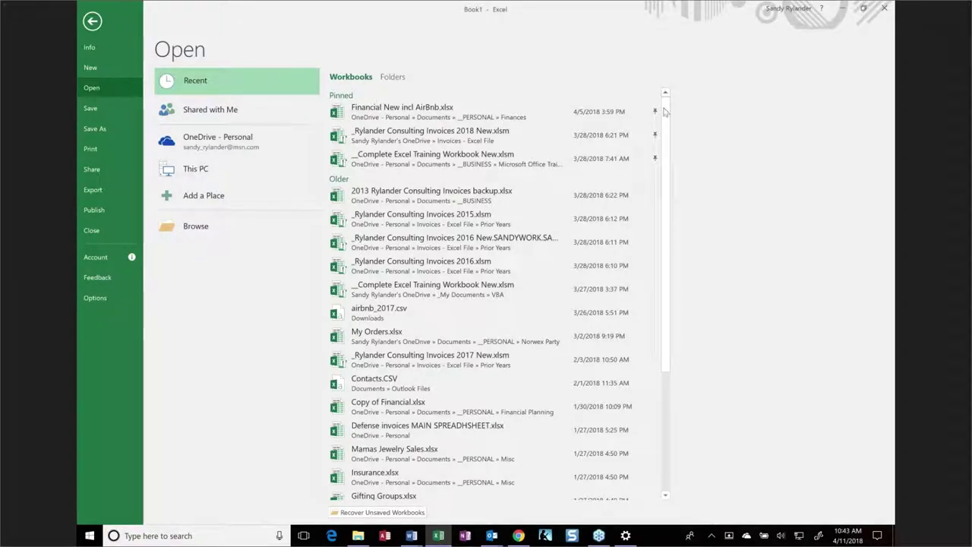
{"action": "left_click", "coordinate": [457, 159]}
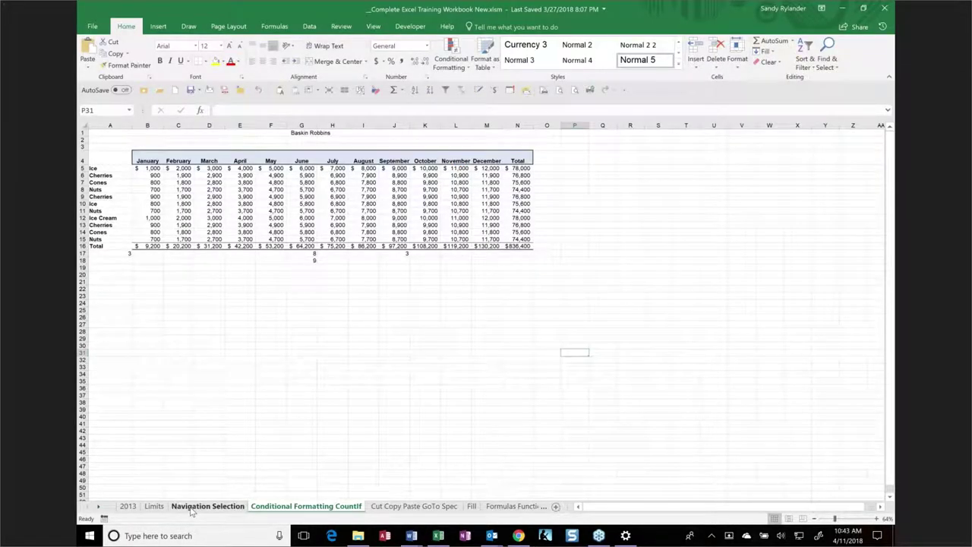
{"action": "left_click", "coordinate": [194, 507]}
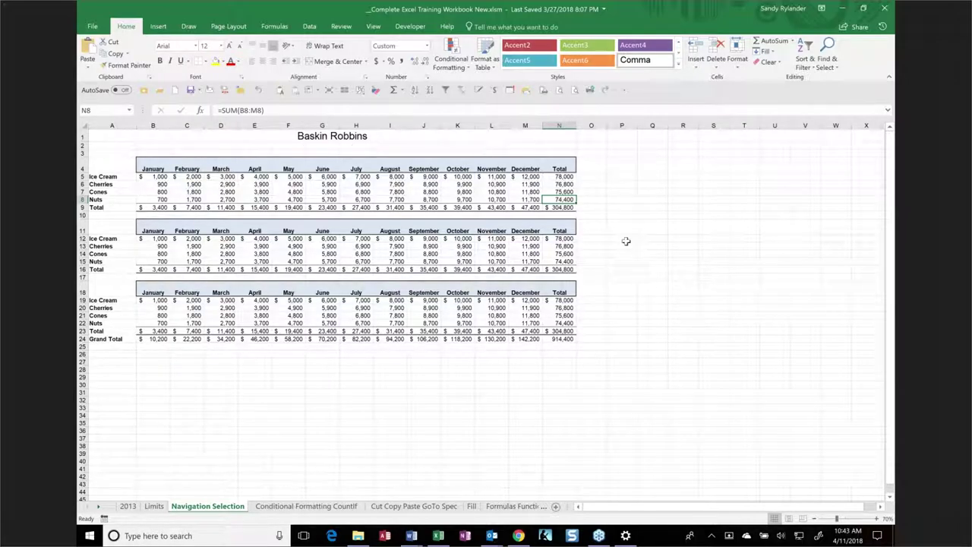
Show the Excel sheet in print preview, insert a screen clipping of its first January–May table into the Outlook message, and delete the picture.
{"action": "left_click", "coordinate": [557, 90]}
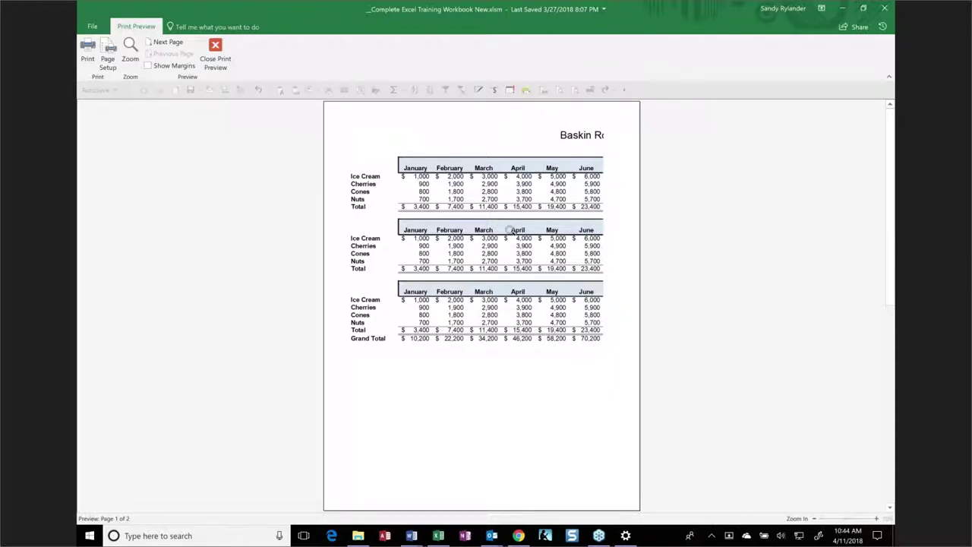
{"action": "key", "text": "alt+Tab"}
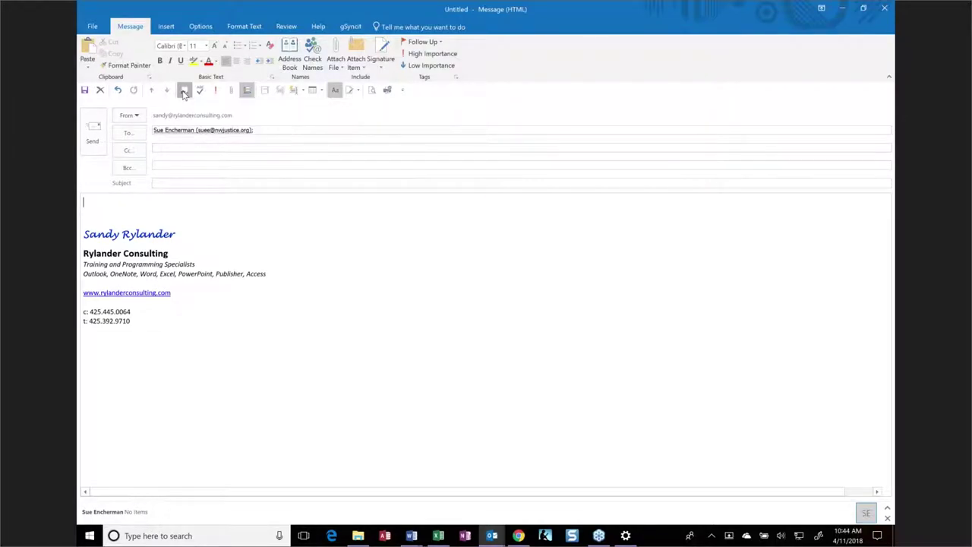
{"action": "key", "text": "alt+Tab"}
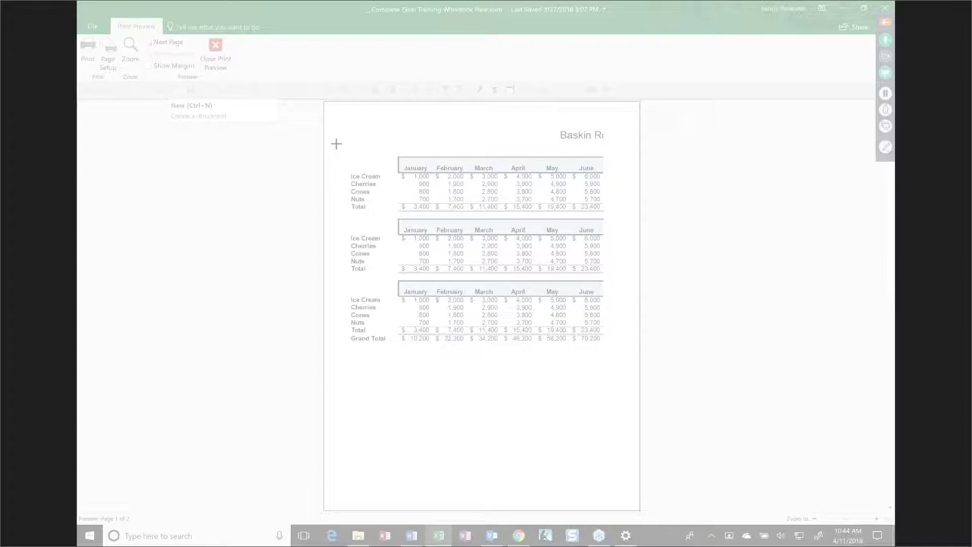
{"action": "left_click_drag", "start_coordinate": [335, 143], "coordinate": [568, 214]}
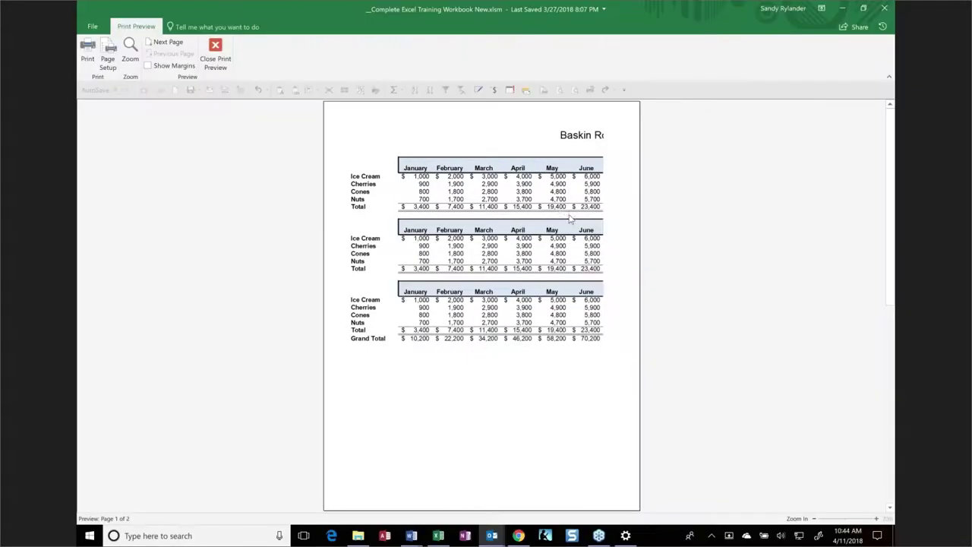
{"action": "left_click", "coordinate": [516, 266]}
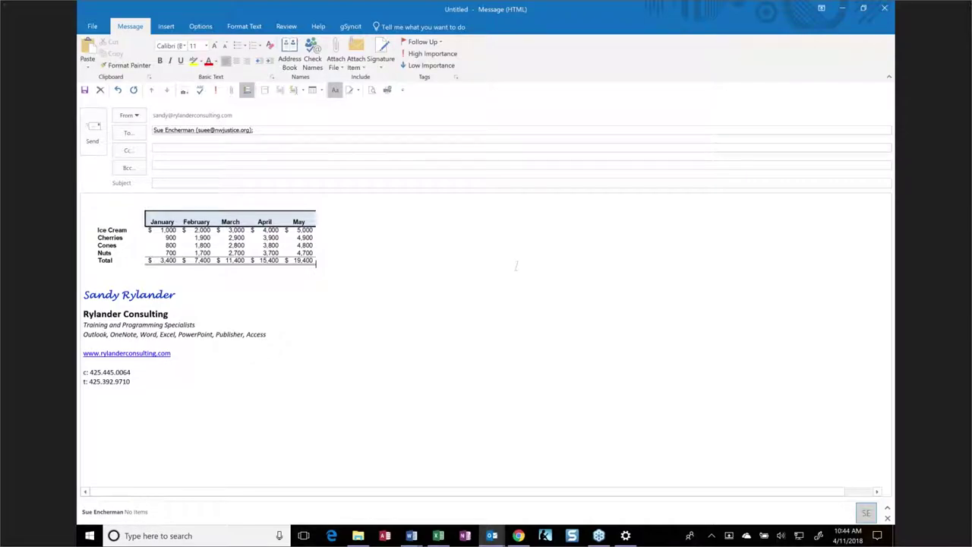
{"action": "left_click", "coordinate": [219, 241]}
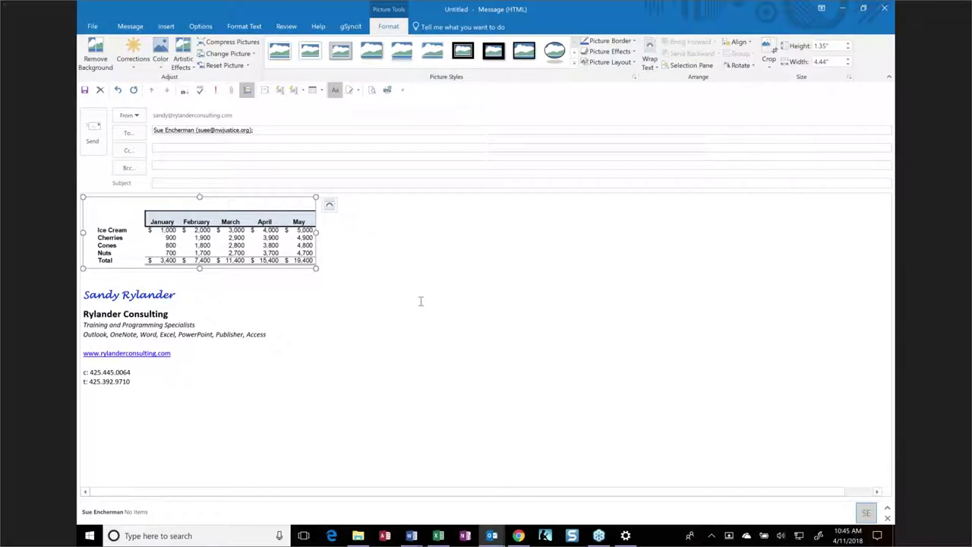
{"action": "key", "text": "Delete"}
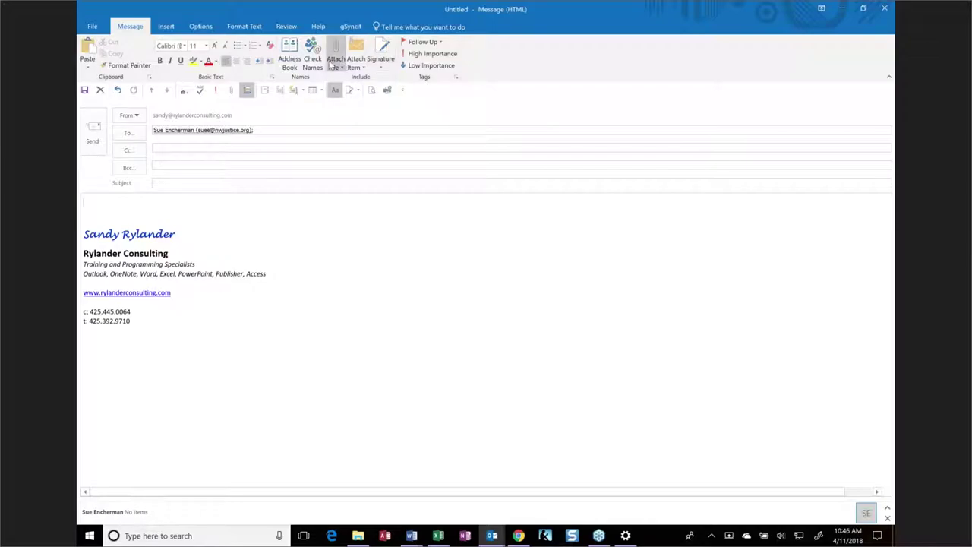
Toggle the message's Bcc field off and on, and leave it hidden.
{"action": "left_click", "coordinate": [199, 28]}
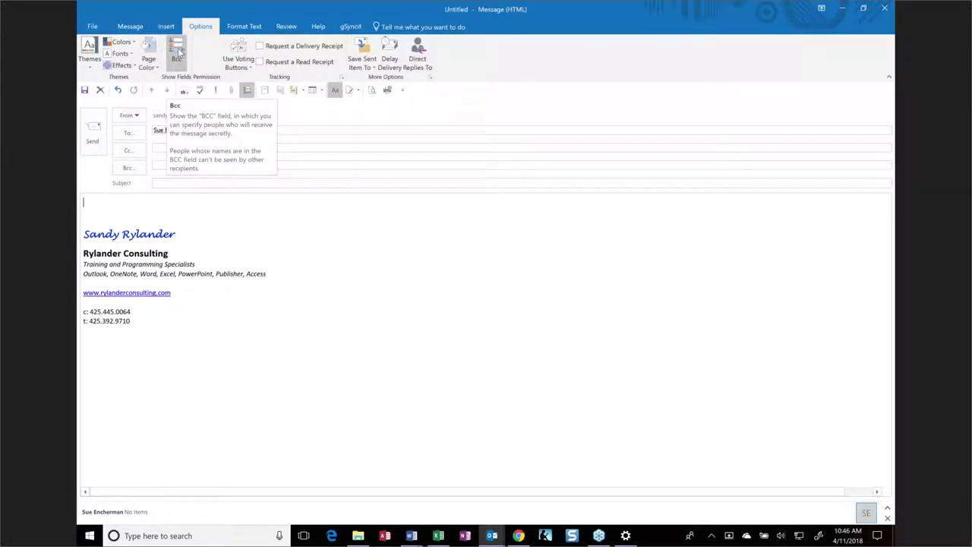
{"action": "left_click", "coordinate": [177, 51]}
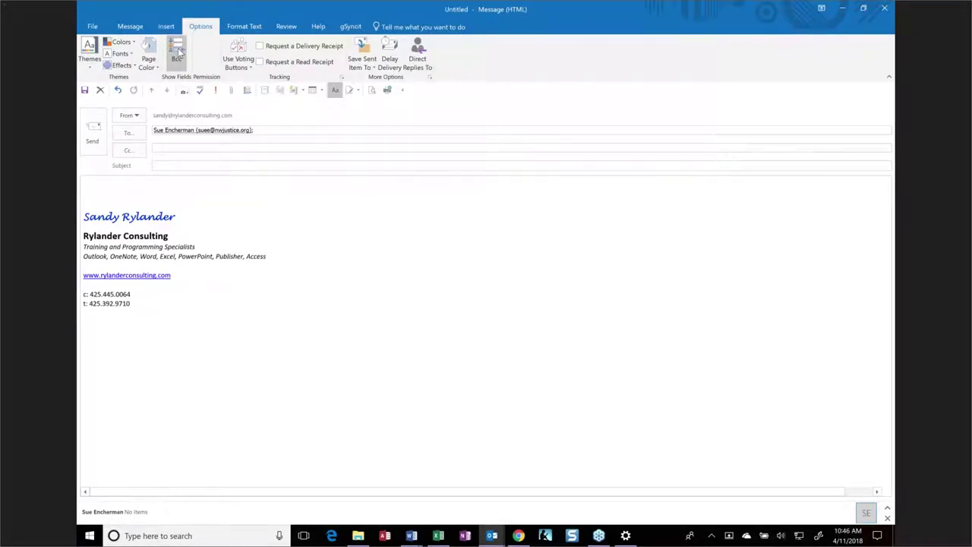
{"action": "left_click", "coordinate": [177, 52]}
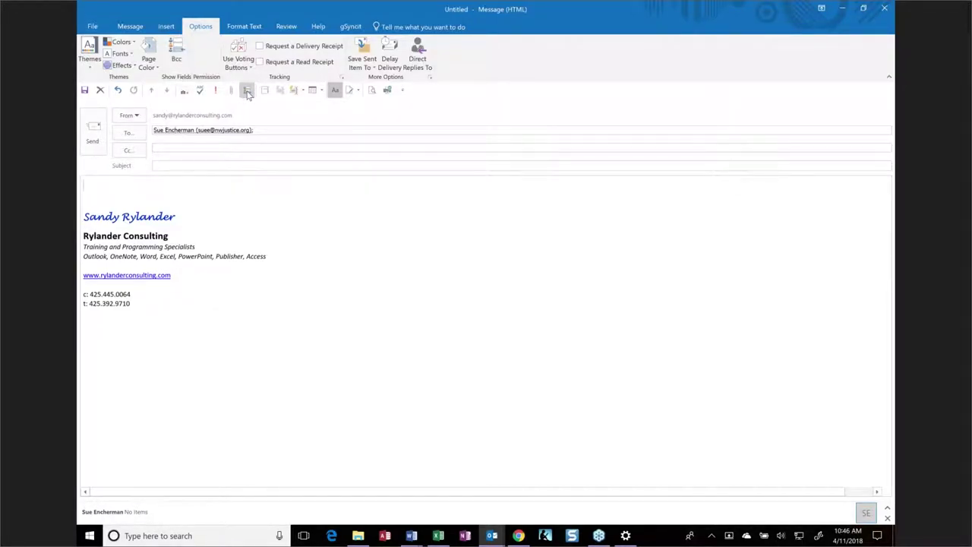
{"action": "left_click", "coordinate": [248, 90]}
Review the message's insert commands and the recent files offered for attachment, without attaching any file.
{"action": "left_click", "coordinate": [158, 27]}
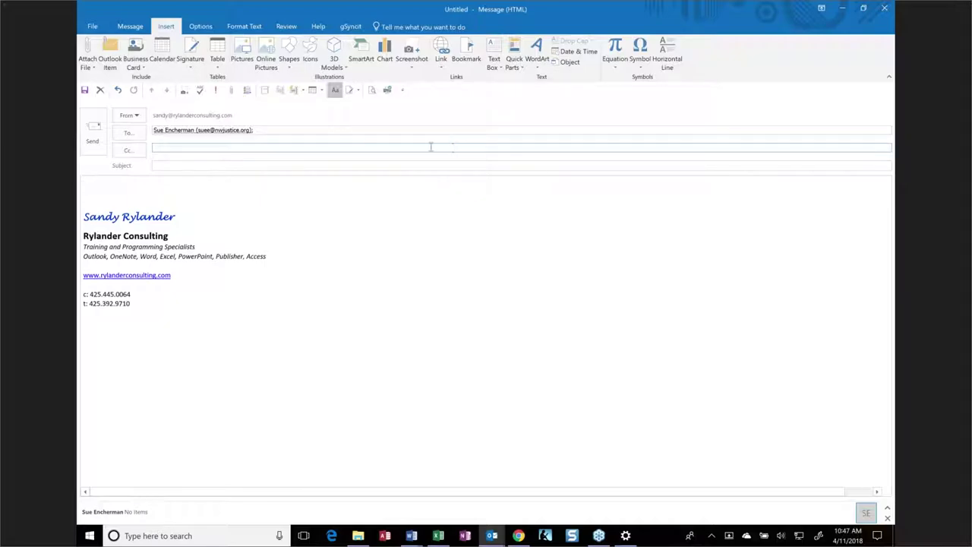
{"action": "left_click", "coordinate": [142, 28]}
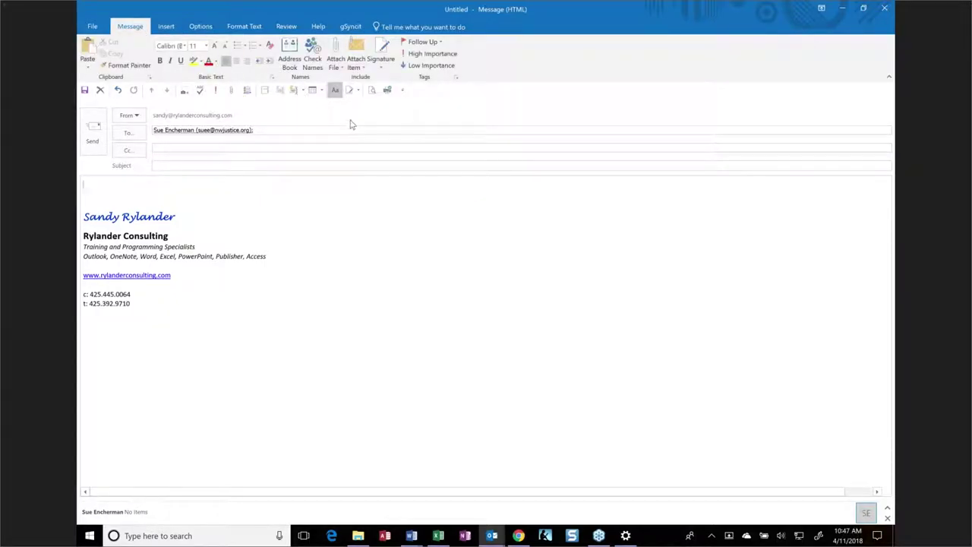
{"action": "left_click", "coordinate": [334, 67]}
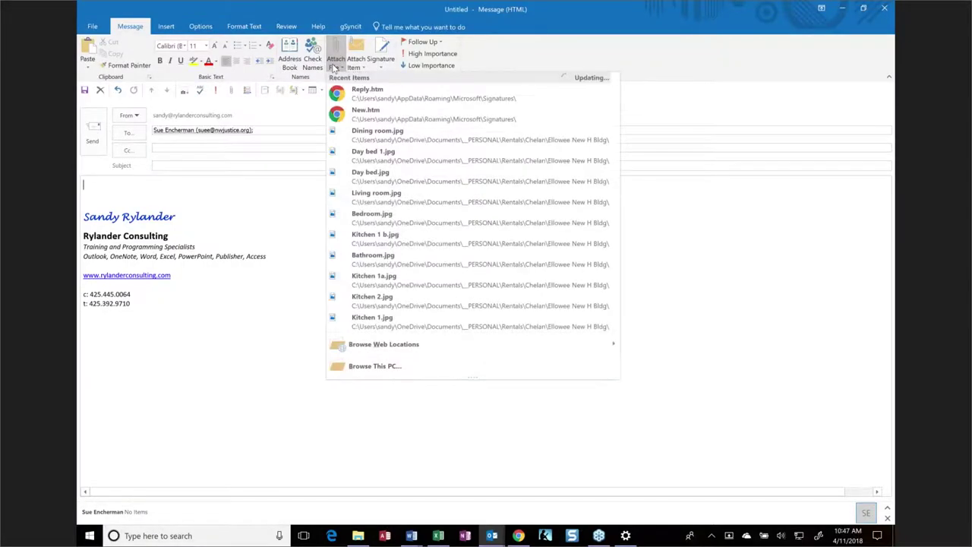
{"action": "left_click", "coordinate": [245, 334]}
Attach the calendar to the message with the date range Next 7 days and Limited details.
{"action": "left_click", "coordinate": [364, 69]}
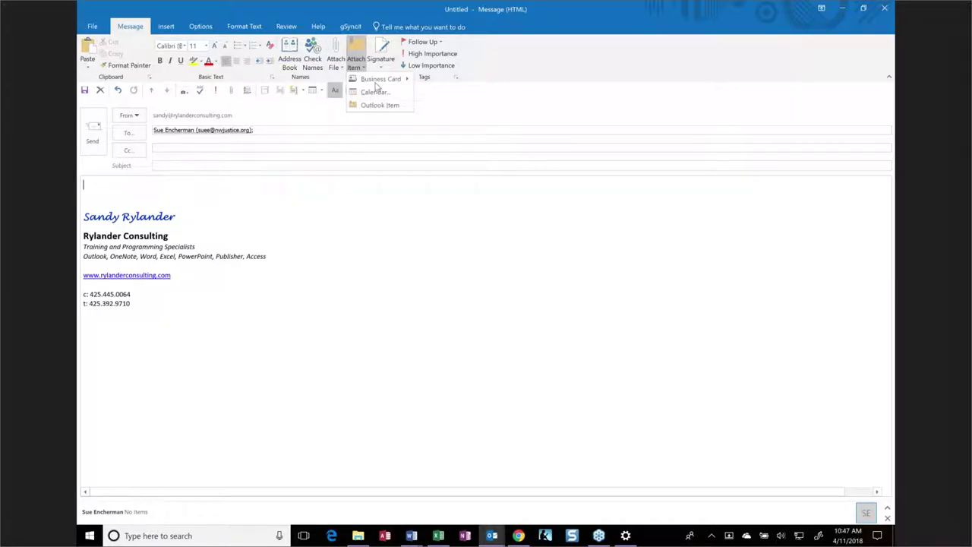
{"action": "left_click", "coordinate": [375, 93]}
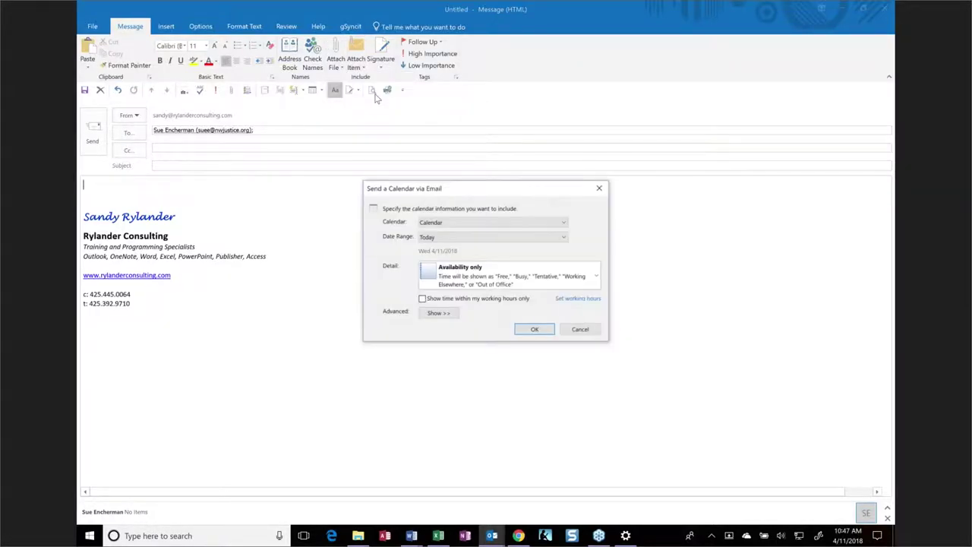
{"action": "left_click", "coordinate": [473, 238]}
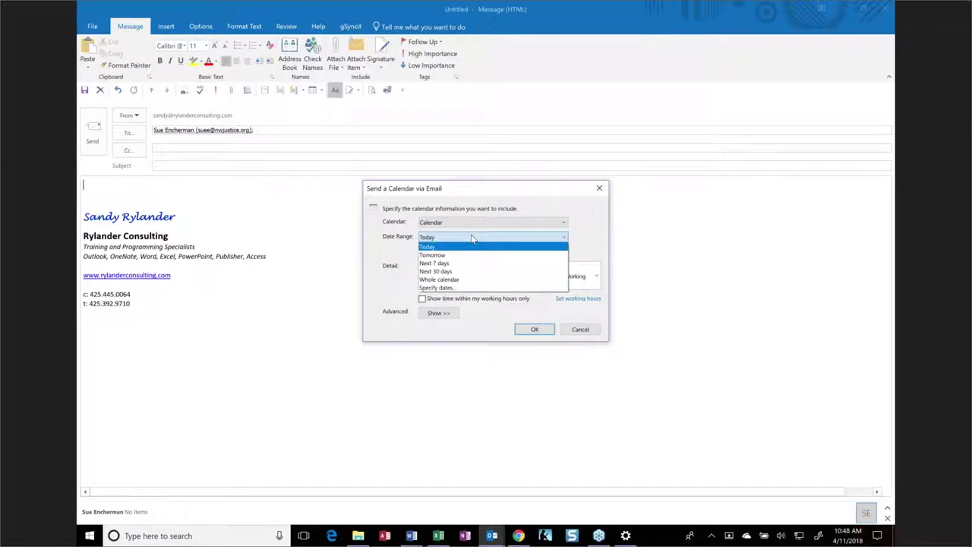
{"action": "left_click", "coordinate": [434, 263]}
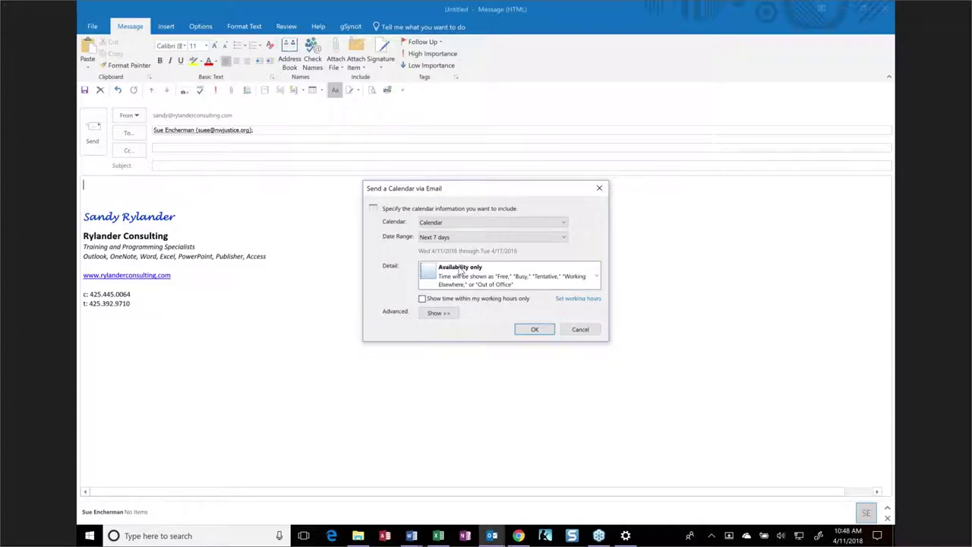
{"action": "left_click", "coordinate": [460, 272]}
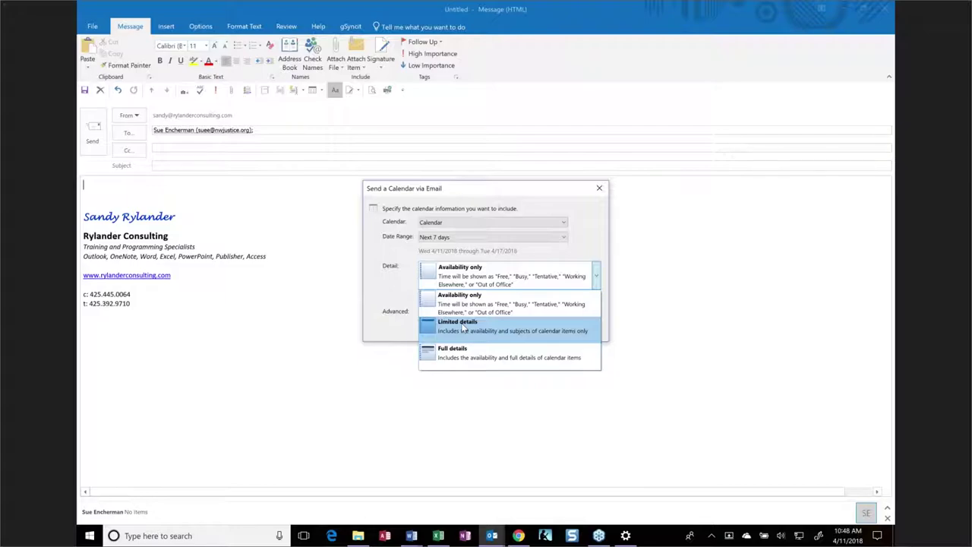
{"action": "left_click", "coordinate": [462, 327]}
{"action": "left_click", "coordinate": [534, 329]}
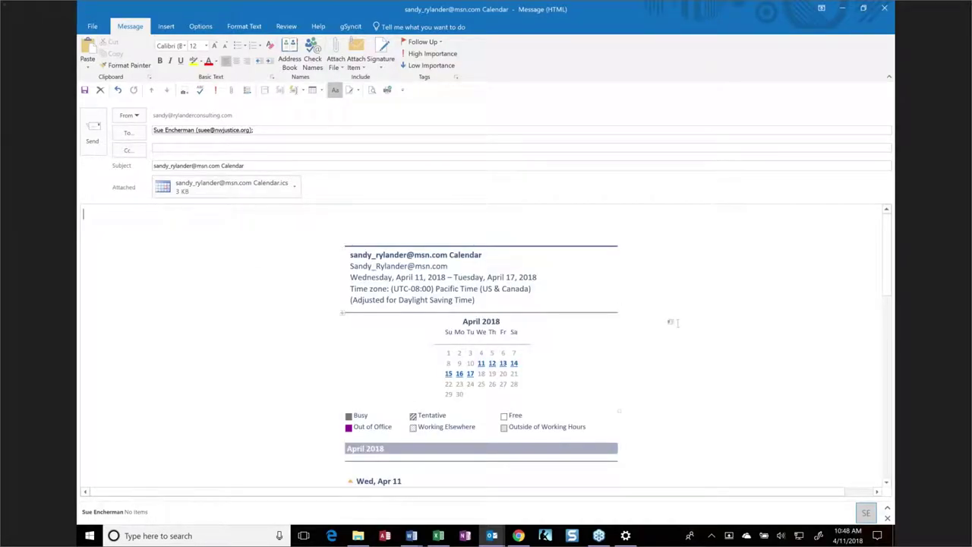
Examine the daily schedule of the inserted calendar and the types of Outlook items that can be attached.
{"action": "scroll", "coordinate": [670, 322], "scroll_direction": "down", "scroll_amount": 3}
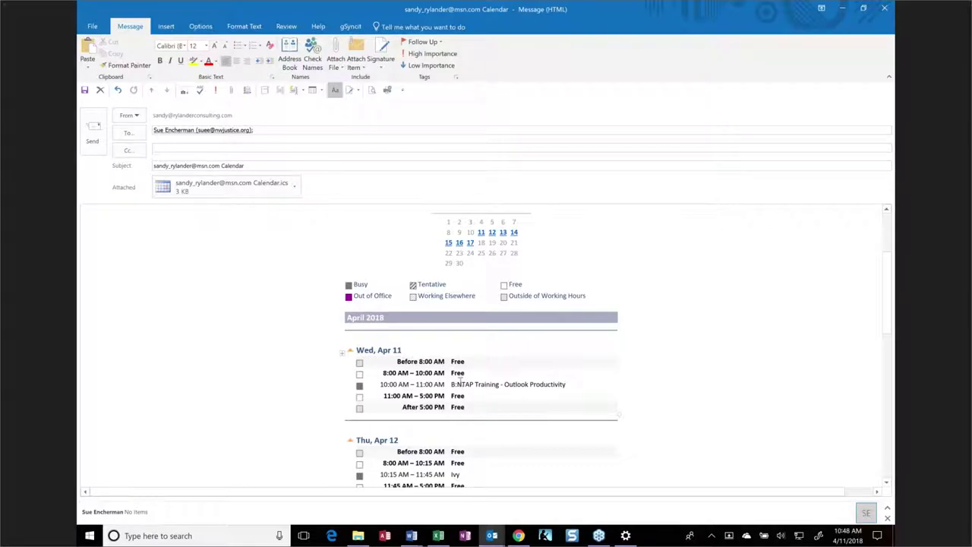
{"action": "scroll", "coordinate": [561, 381], "scroll_direction": "down", "scroll_amount": 1}
{"action": "scroll", "coordinate": [561, 380], "scroll_direction": "down", "scroll_amount": 2}
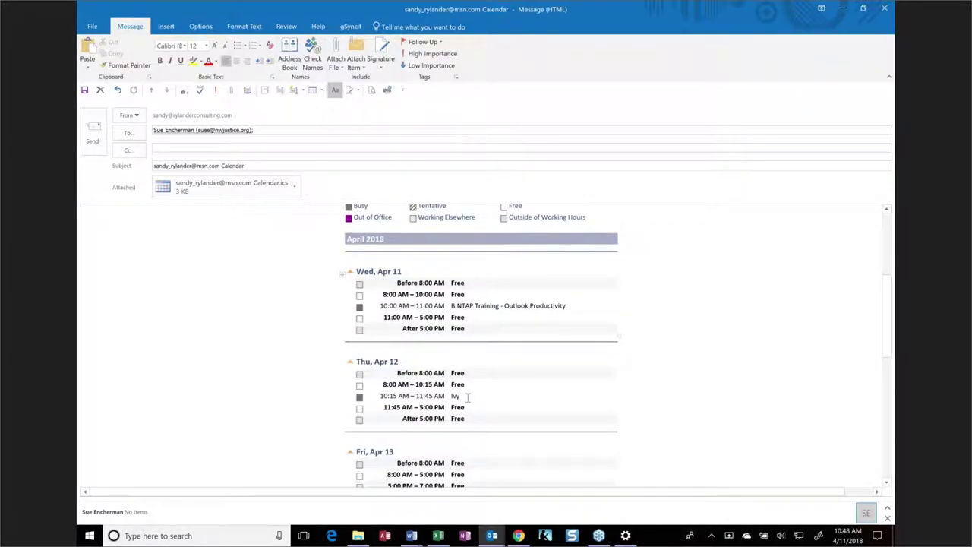
{"action": "scroll", "coordinate": [486, 384], "scroll_direction": "down", "scroll_amount": 5}
{"action": "scroll", "coordinate": [484, 370], "scroll_direction": "down", "scroll_amount": 2}
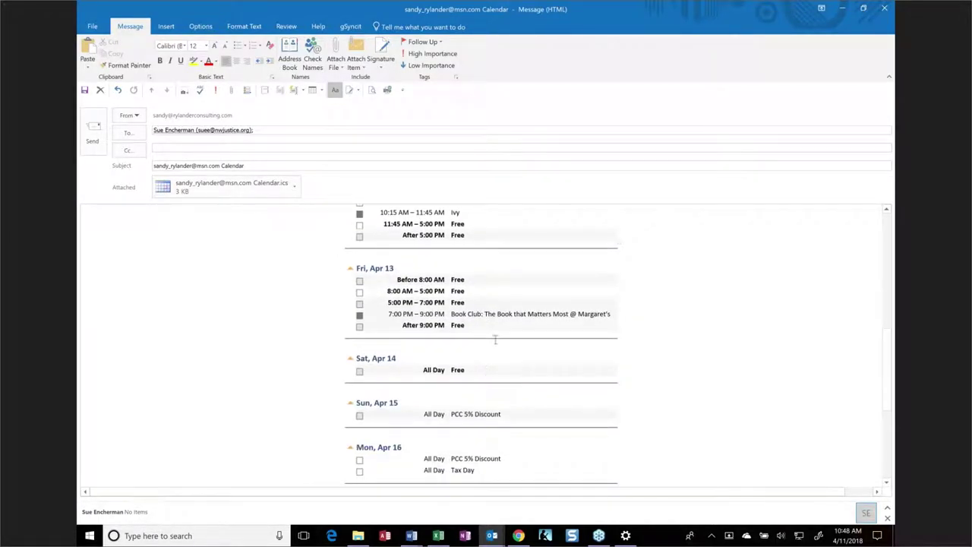
{"action": "scroll", "coordinate": [465, 323], "scroll_direction": "up", "scroll_amount": 10}
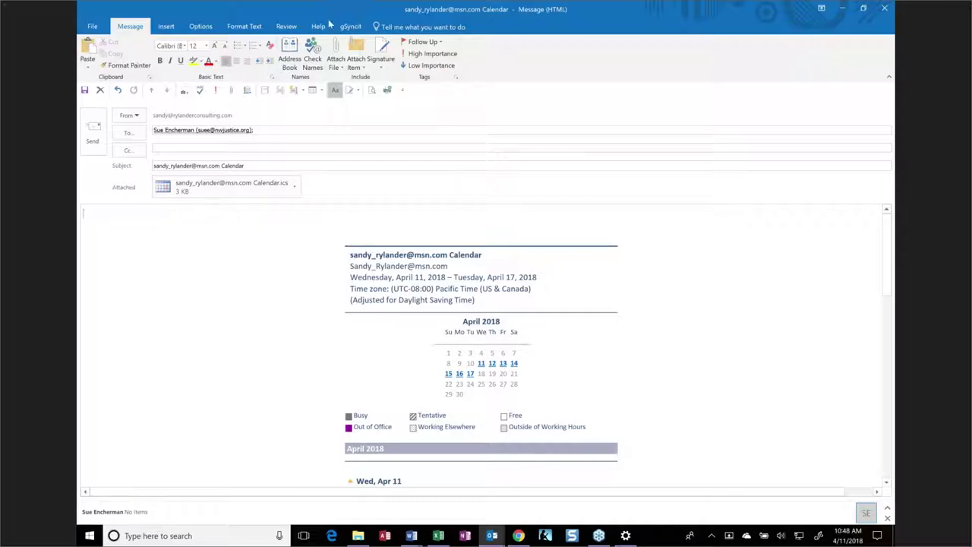
{"action": "left_click", "coordinate": [354, 62]}
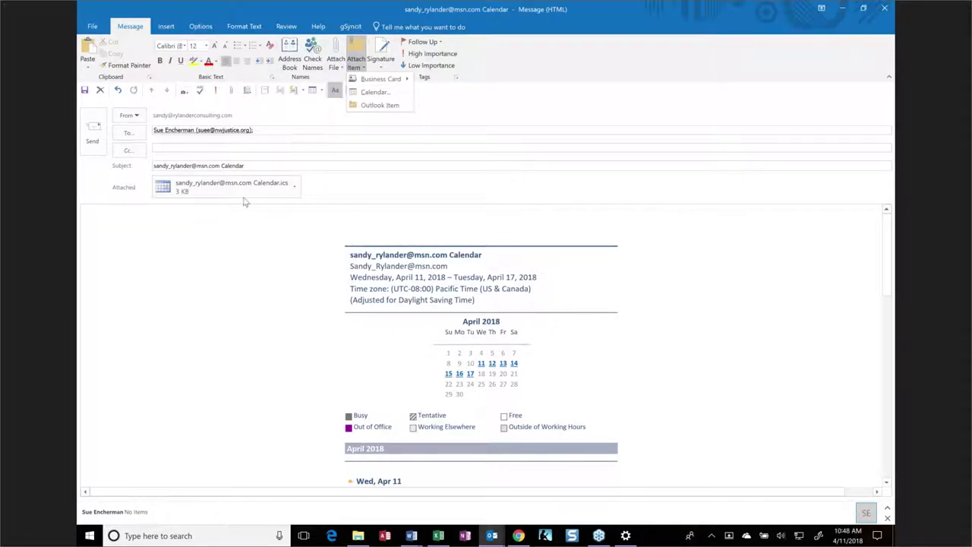
{"action": "left_click", "coordinate": [234, 268]}
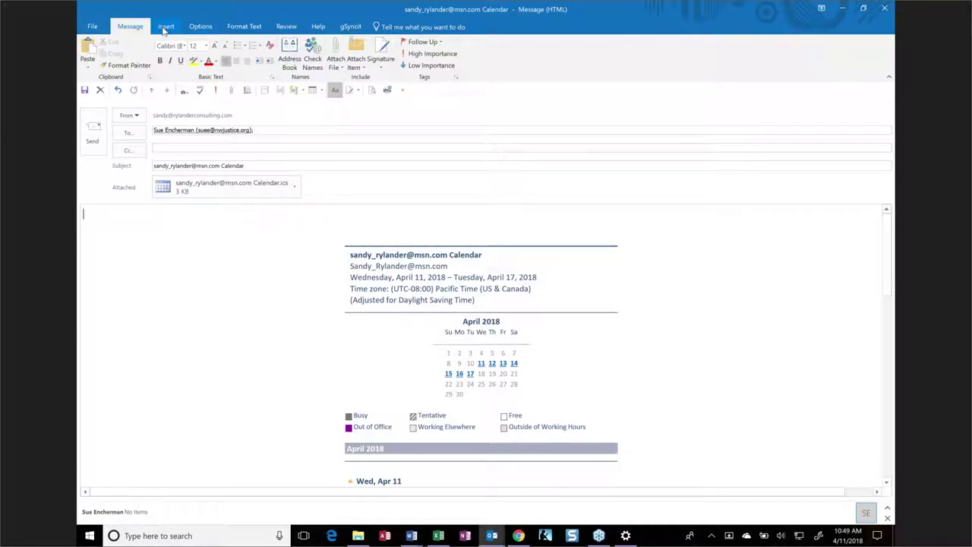
View the saved AutoText entries, and delete the entire calendar content from the message body.
{"action": "left_click", "coordinate": [164, 27]}
{"action": "left_click", "coordinate": [514, 72]}
{"action": "mouse_move", "coordinate": [531, 81]}
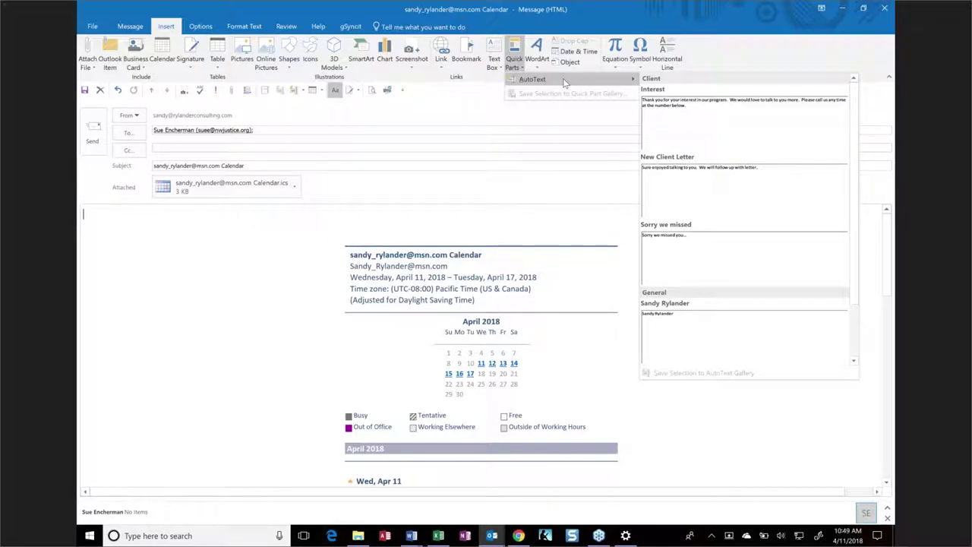
{"action": "left_click", "coordinate": [310, 222]}
{"action": "left_click", "coordinate": [310, 221]}
{"action": "key", "text": "ctrl+a"}
{"action": "key", "text": "Delete"}
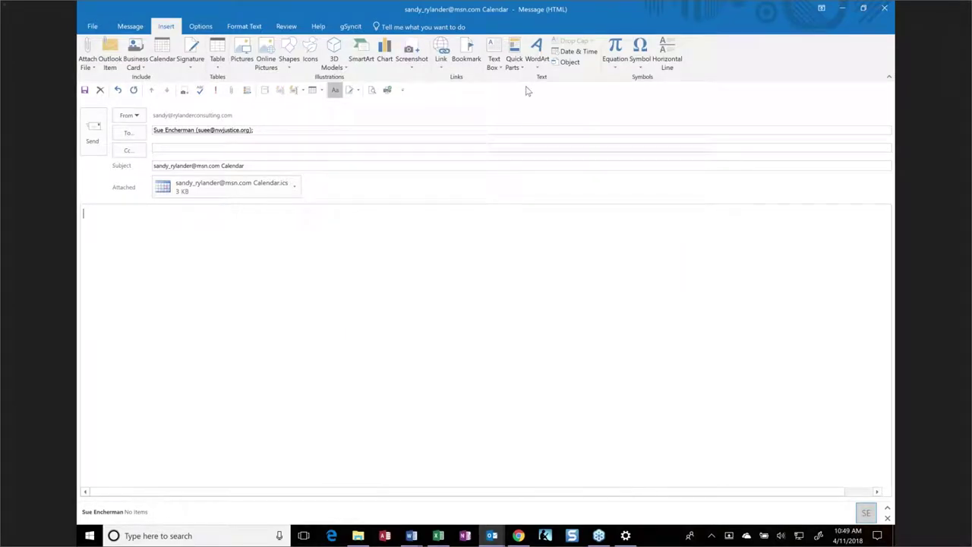
Check the Interest entry in the AutoText gallery, and enter "Inter" in the message body to call it up.
{"action": "left_click", "coordinate": [521, 68]}
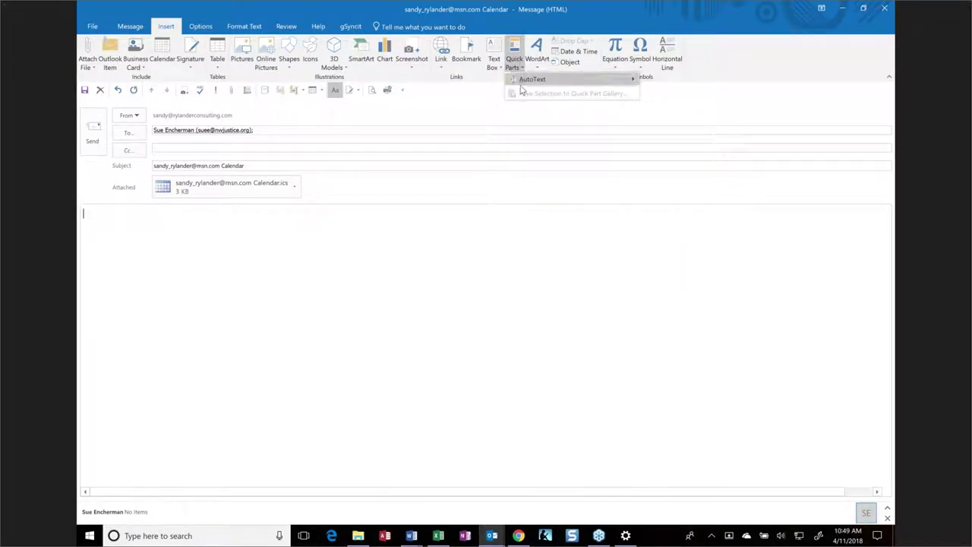
{"action": "mouse_move", "coordinate": [522, 84]}
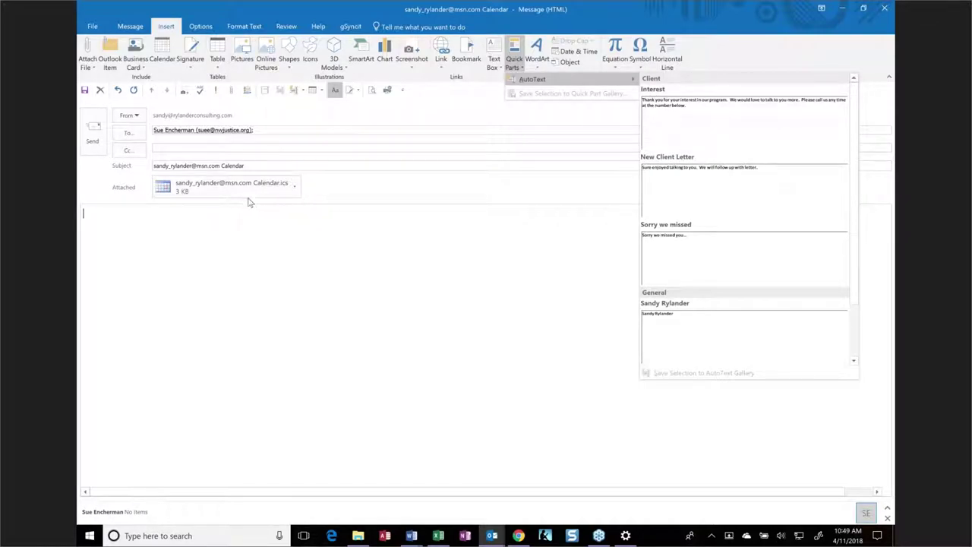
{"action": "left_click", "coordinate": [215, 219]}
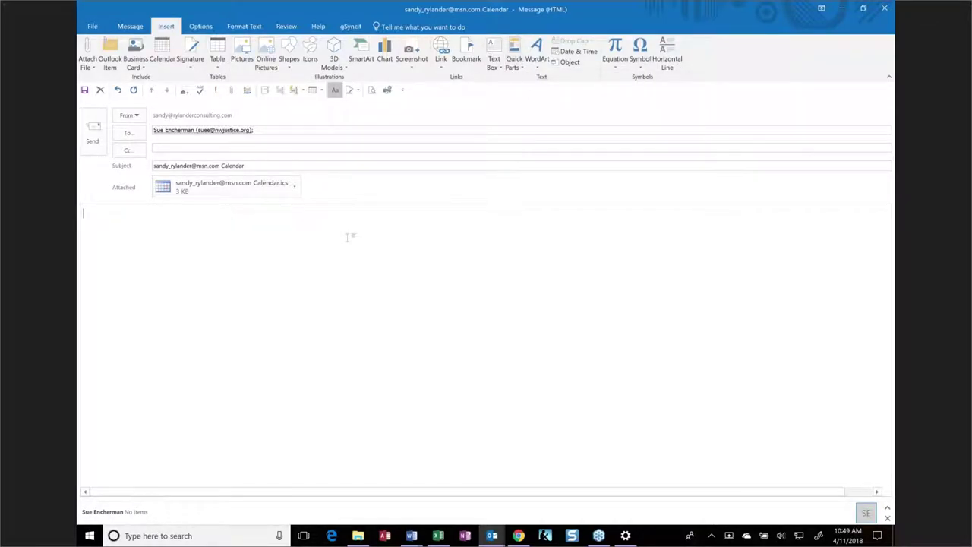
{"action": "type", "text": "inter"}
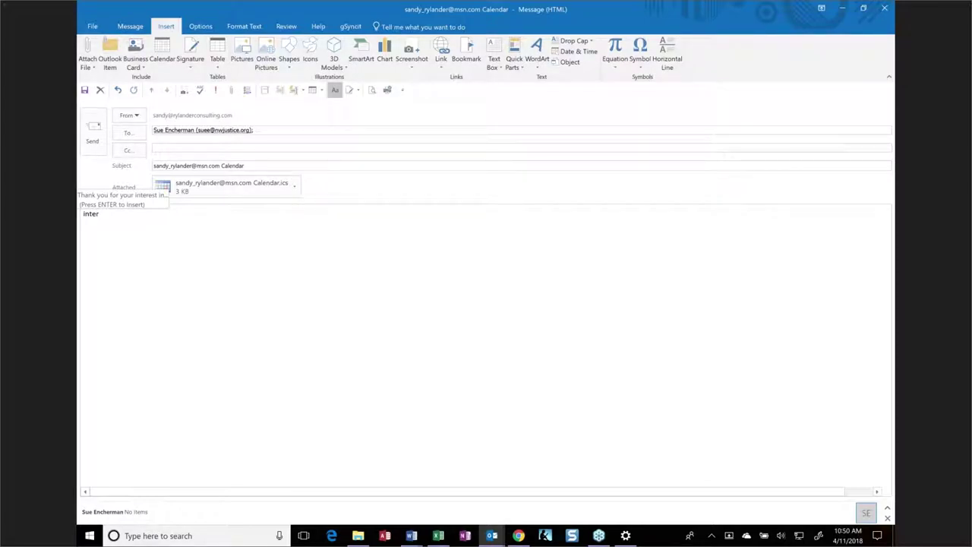
Expand "Inter" into the saved thank-you AutoText in the message body, and delete the inserted sentence.
{"action": "key", "text": "Return"}
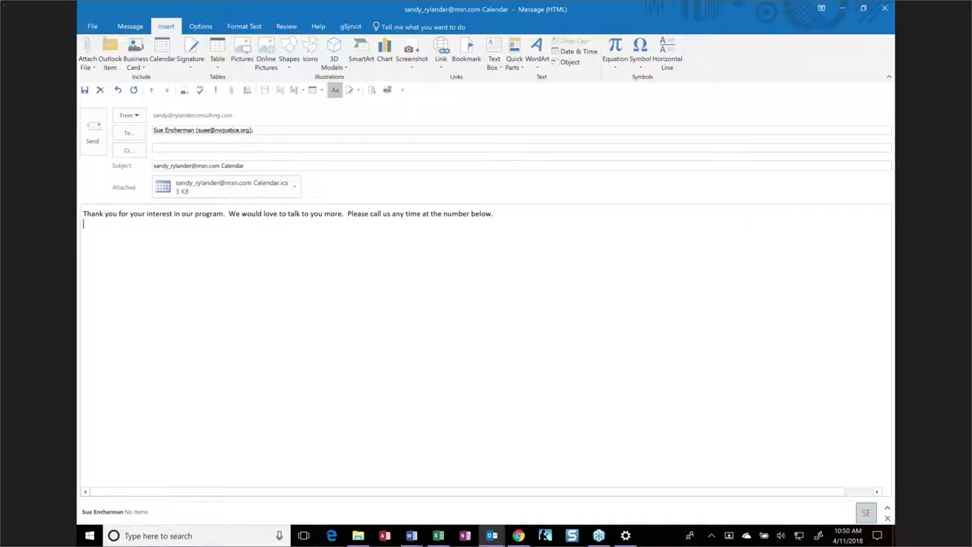
{"action": "left_click_drag", "start_coordinate": [495, 213], "coordinate": [82, 215]}
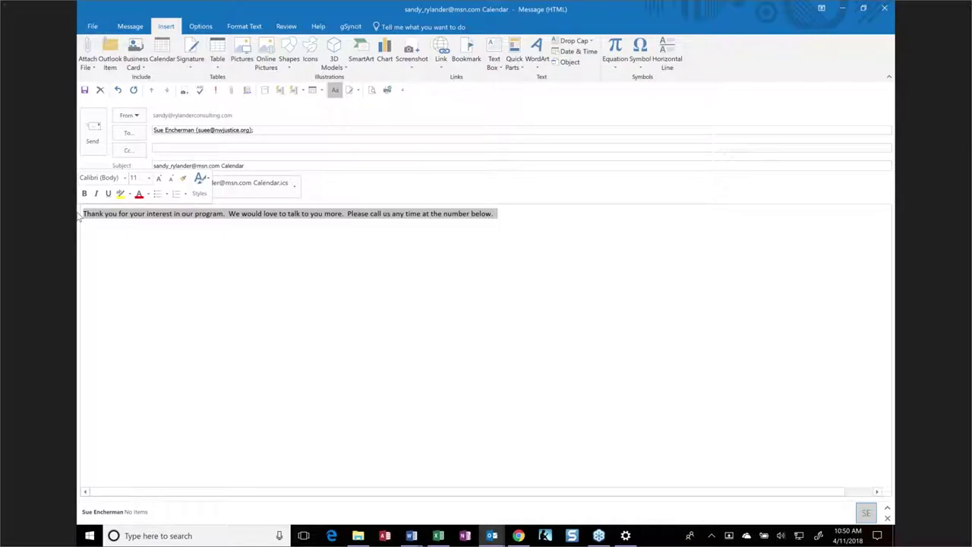
{"action": "key", "text": "Delete"}
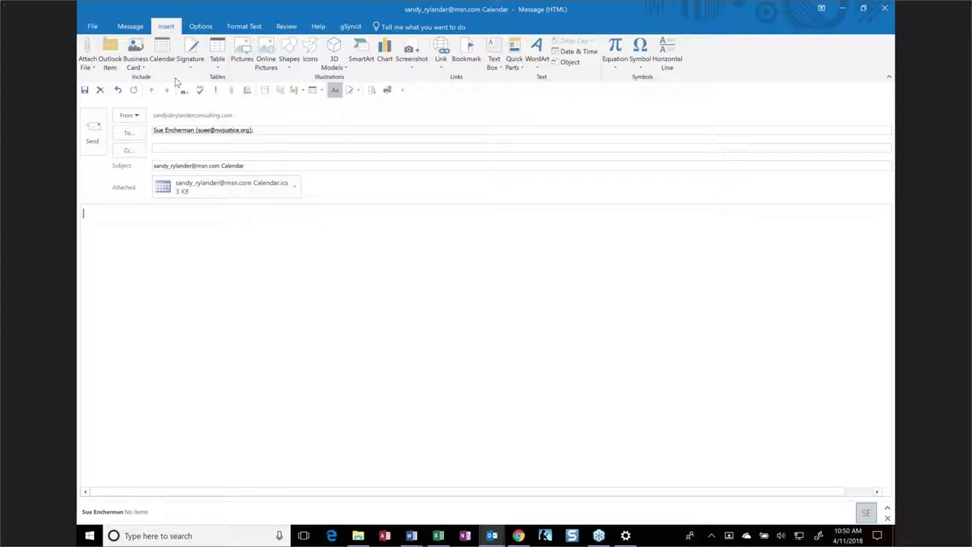
{"action": "left_click", "coordinate": [516, 68]}
{"action": "left_click", "coordinate": [516, 67]}
{"action": "left_click", "coordinate": [466, 53]}
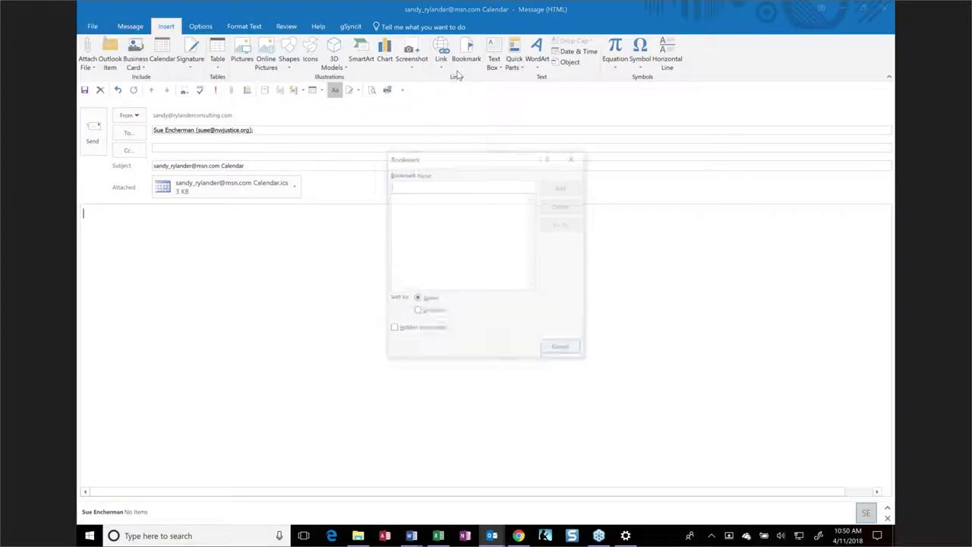
{"action": "left_click", "coordinate": [562, 349]}
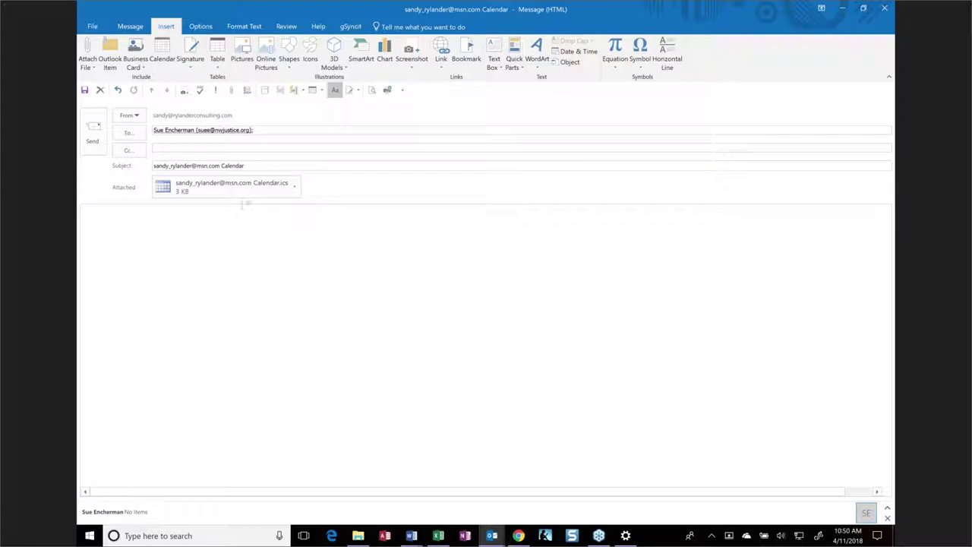
Close the calendar message without keeping its draft, and start a new blank email with the cursor above the signature.
{"action": "left_click", "coordinate": [885, 9]}
{"action": "left_click", "coordinate": [489, 296]}
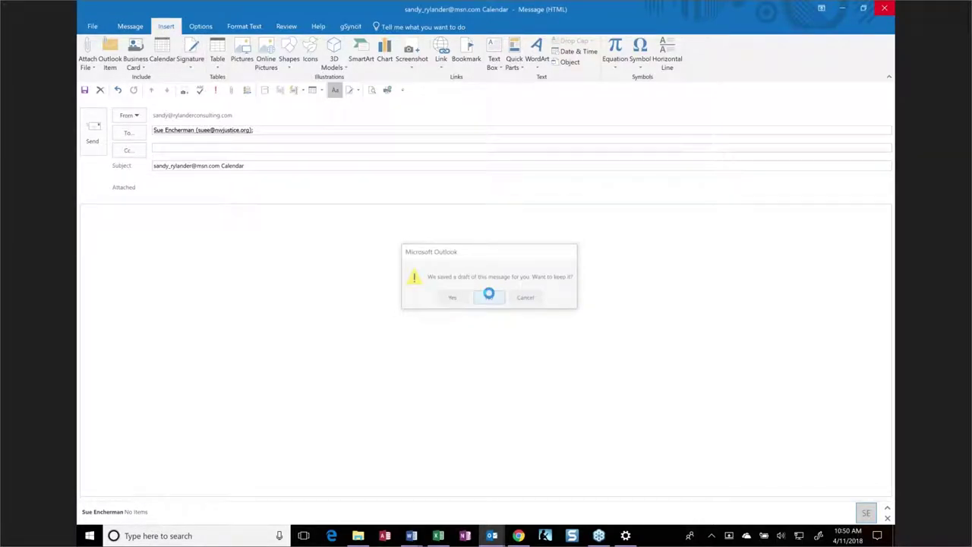
{"action": "left_click", "coordinate": [492, 537]}
{"action": "left_click", "coordinate": [88, 52]}
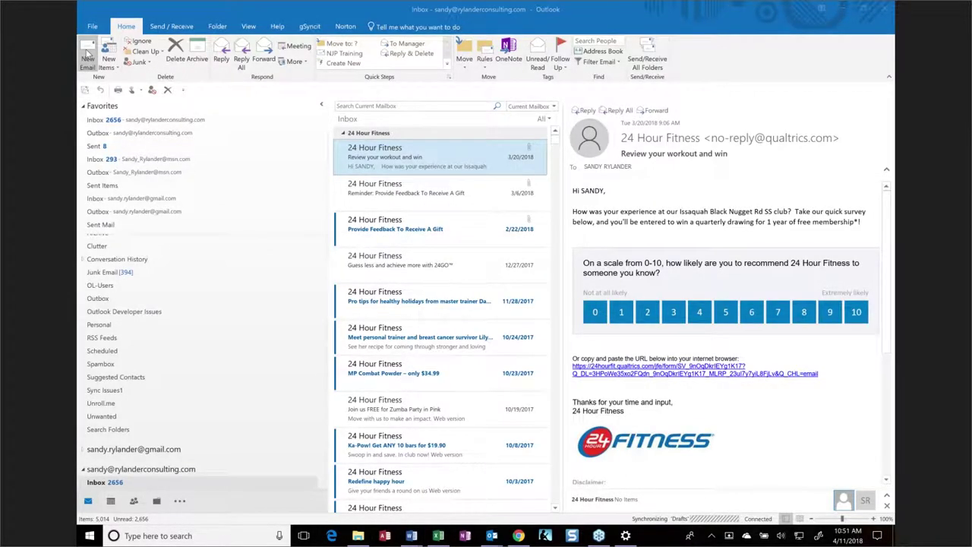
{"action": "left_click", "coordinate": [91, 182]}
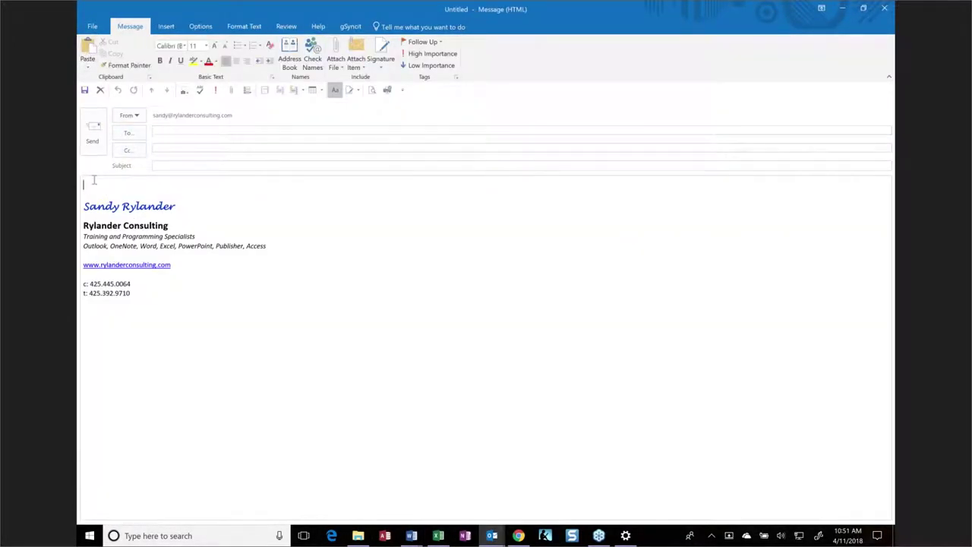
{"action": "left_click", "coordinate": [167, 27]}
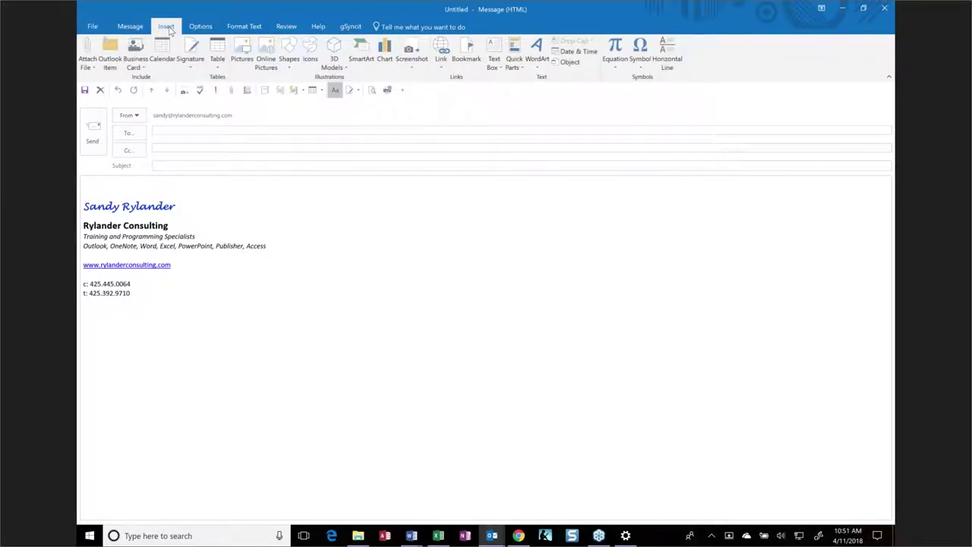
{"action": "left_click", "coordinate": [132, 28]}
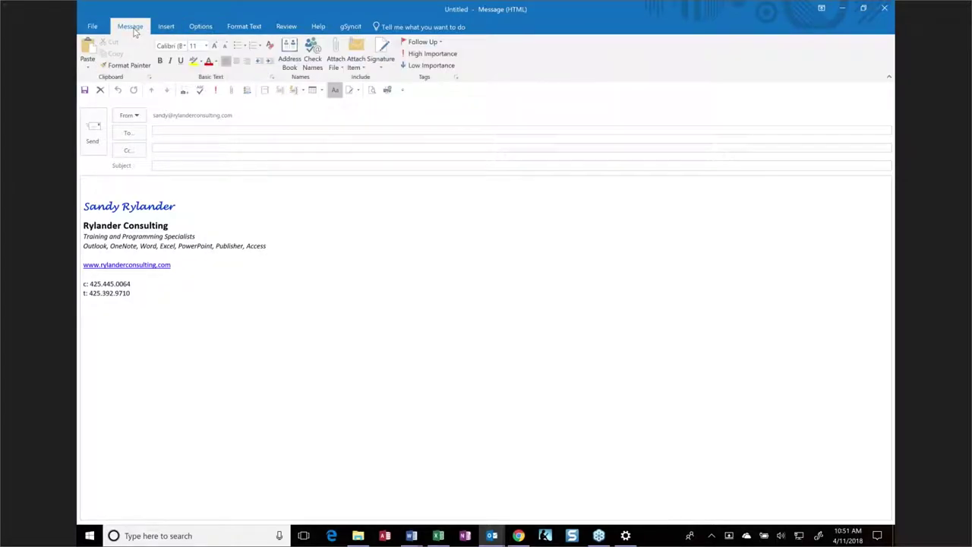
{"action": "left_click", "coordinate": [361, 69]}
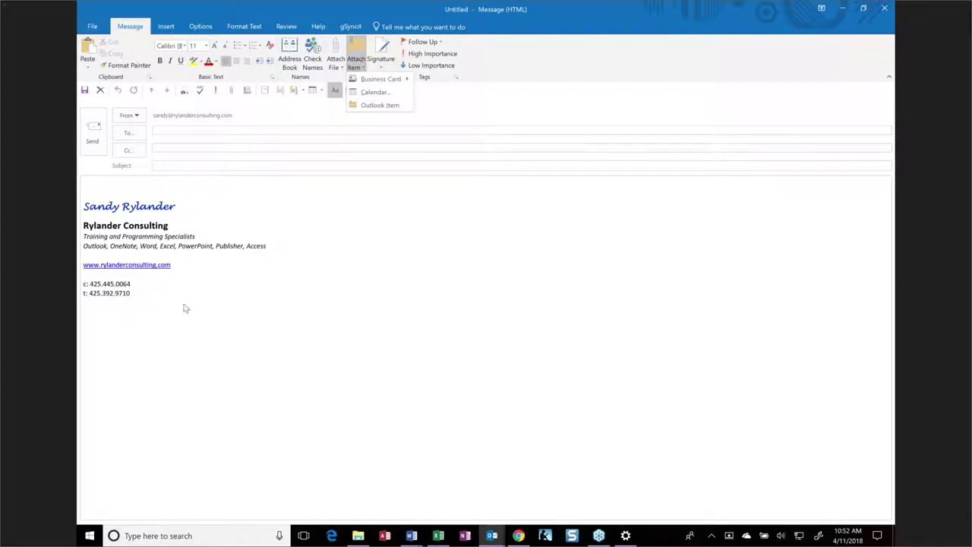
Switch to the blank Word document and enter the sentence "This is a test".
{"action": "left_click", "coordinate": [411, 536]}
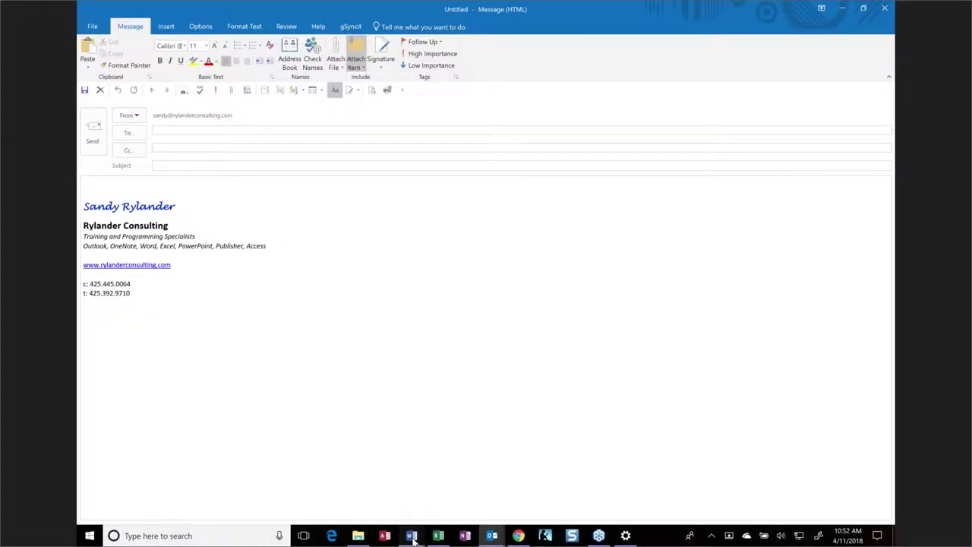
{"action": "left_click", "coordinate": [390, 491]}
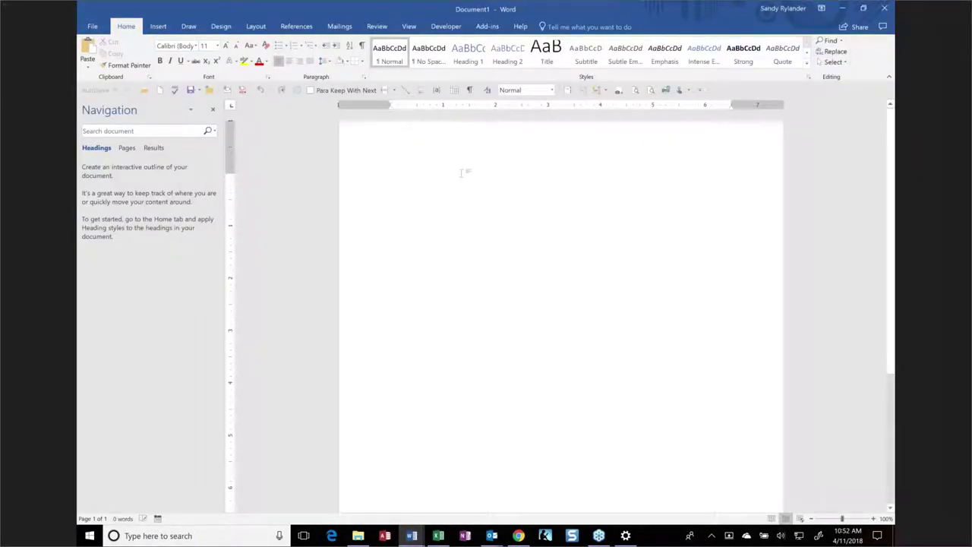
{"action": "type", "text": "This is a"}
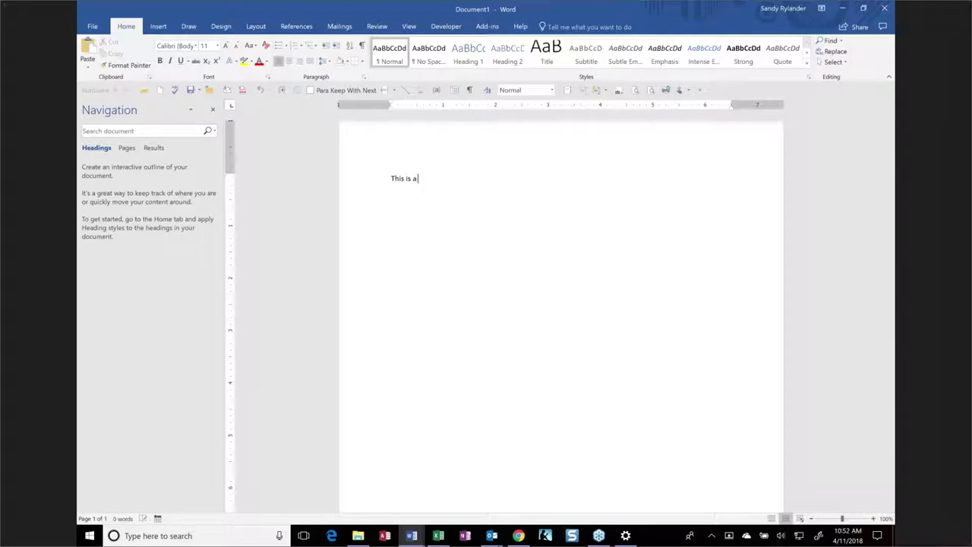
{"action": "type", "text": " test"}
Save the sentence "This is a test" as an AutoText building block named "Tester" in Normal.dotm.
{"action": "left_click", "coordinate": [391, 180]}
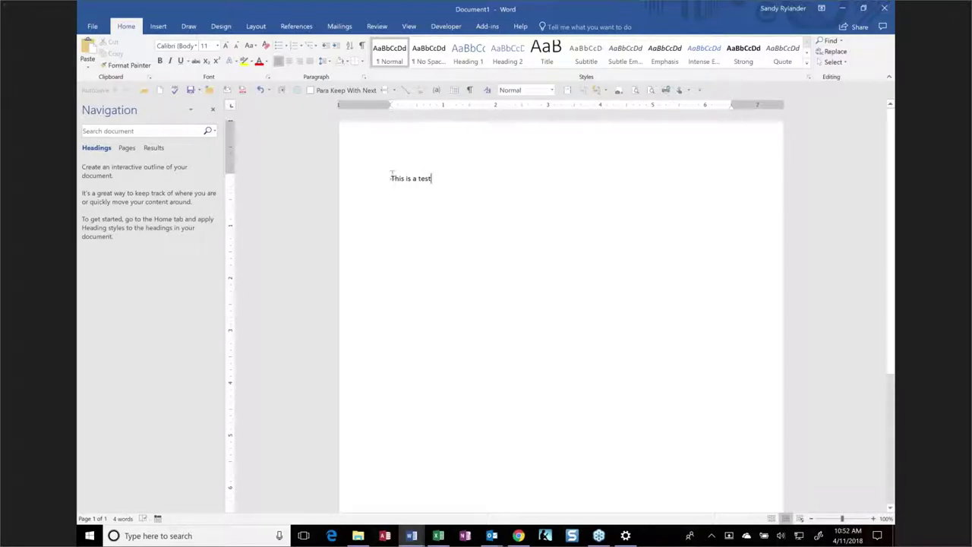
{"action": "left_click", "coordinate": [443, 182], "text": "shift"}
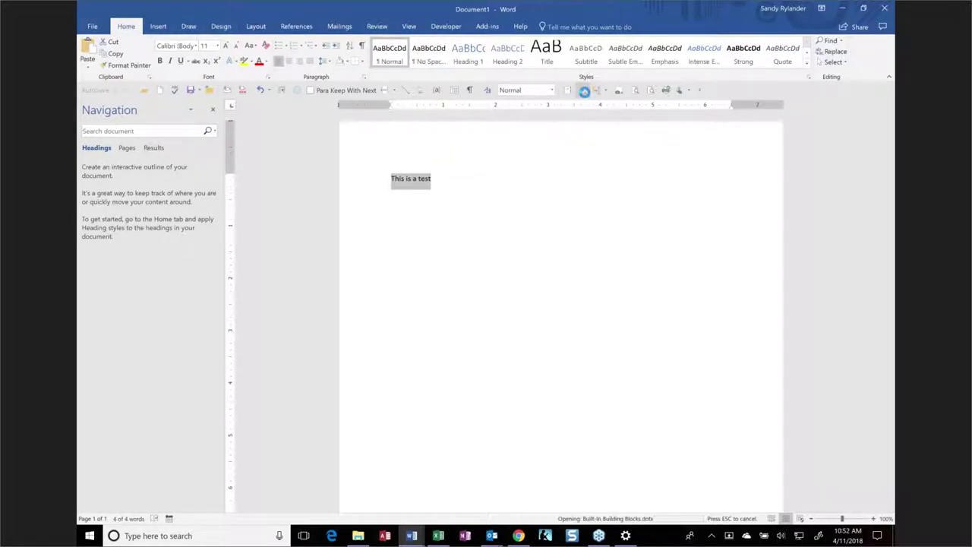
{"action": "left_click", "coordinate": [585, 92]}
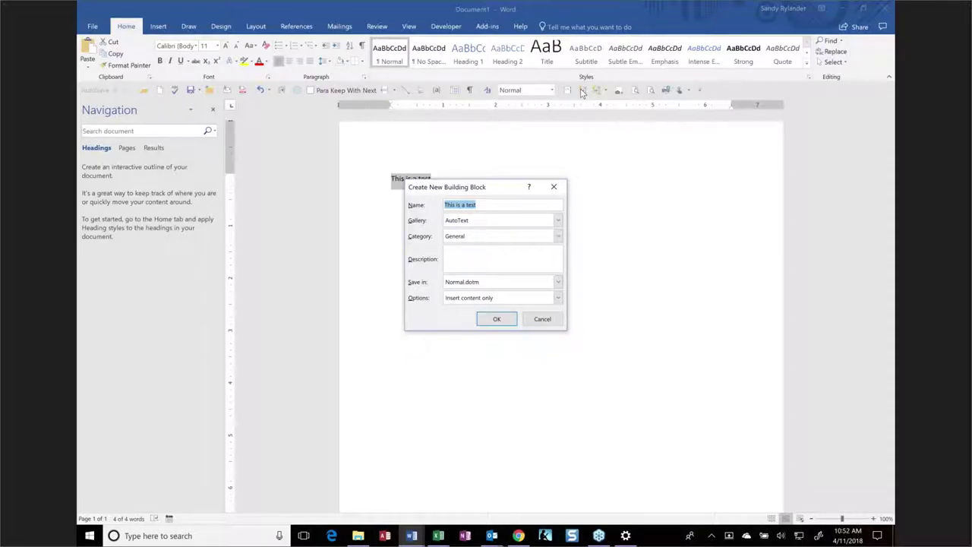
{"action": "type", "text": "Tester"}
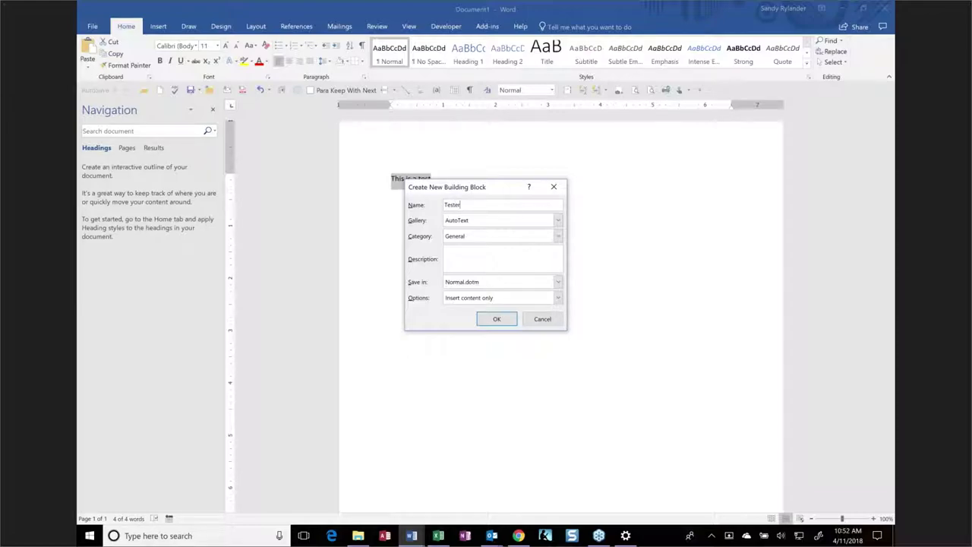
{"action": "left_click", "coordinate": [496, 320]}
Replace the sentence with the word "tester" to try the AutoText suggestion, and clear the page.
{"action": "key", "text": "Delete"}
{"action": "type", "text": "tester"}
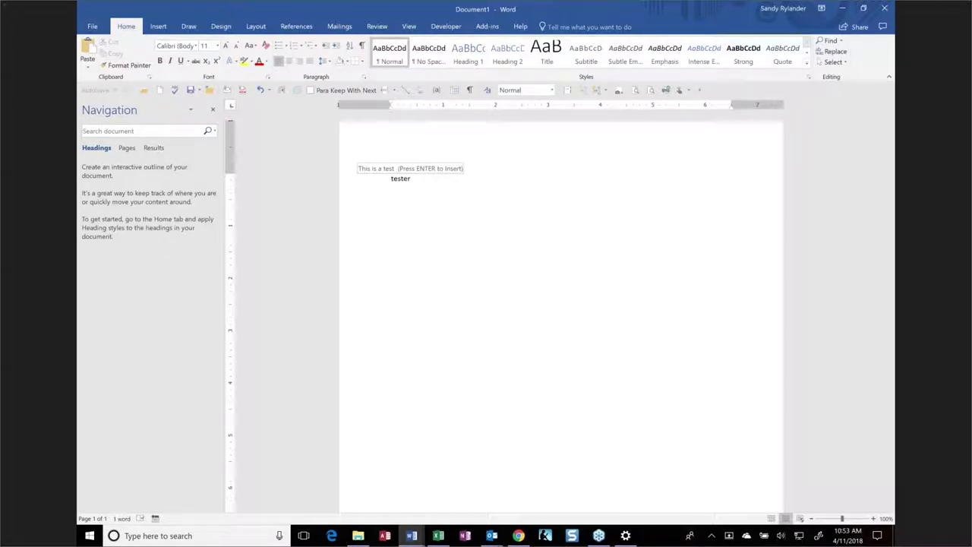
{"action": "key", "text": "alt+Tab"}
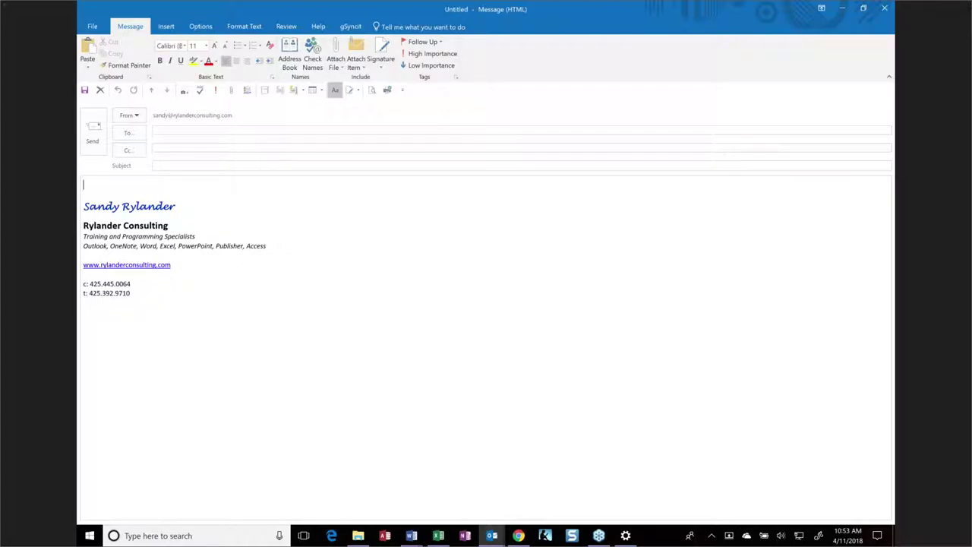
{"action": "key", "text": "alt+Tab"}
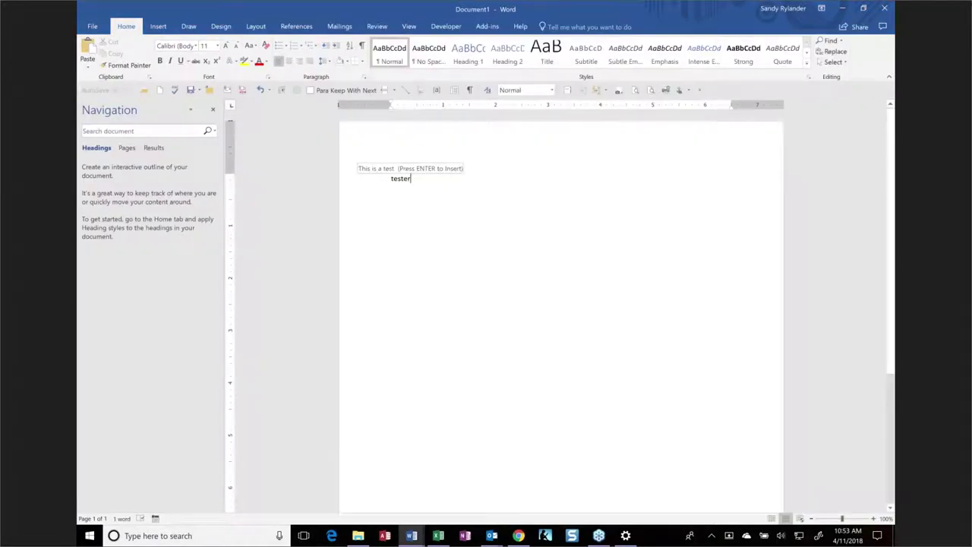
{"action": "left_click", "coordinate": [342, 181]}
{"action": "key", "text": "Delete"}
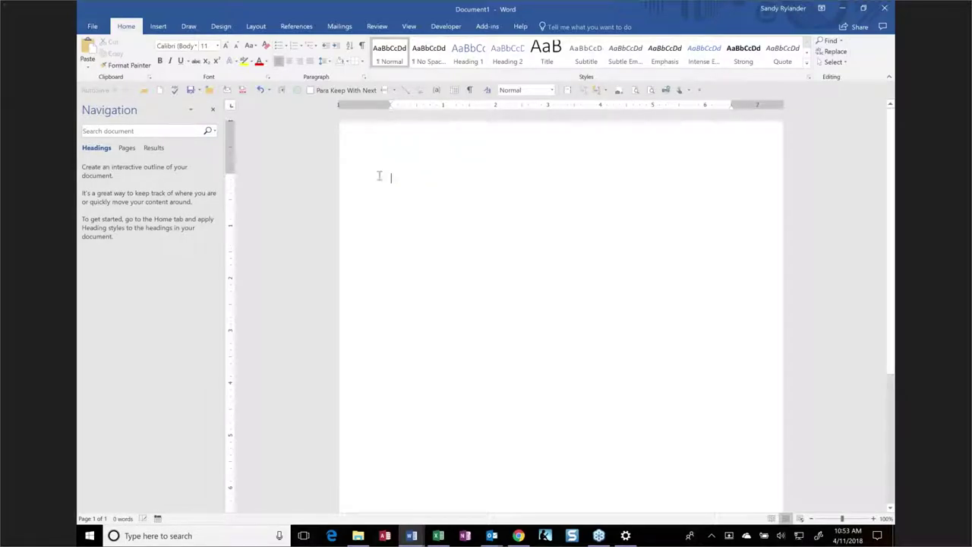
Insert the Aberdeen-AddrComplete AutoText entry into the document, and delete the inserted address.
{"action": "left_click", "coordinate": [605, 93]}
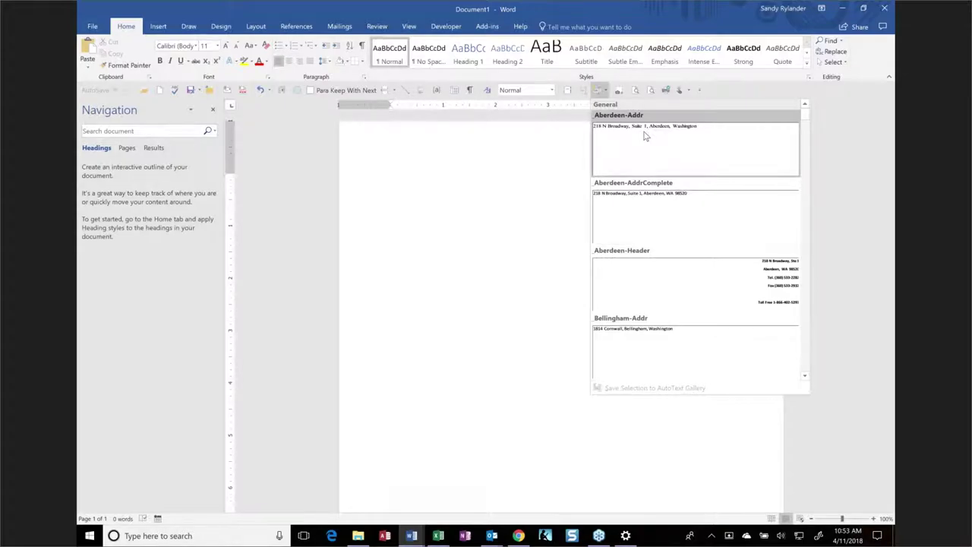
{"action": "left_click", "coordinate": [644, 220]}
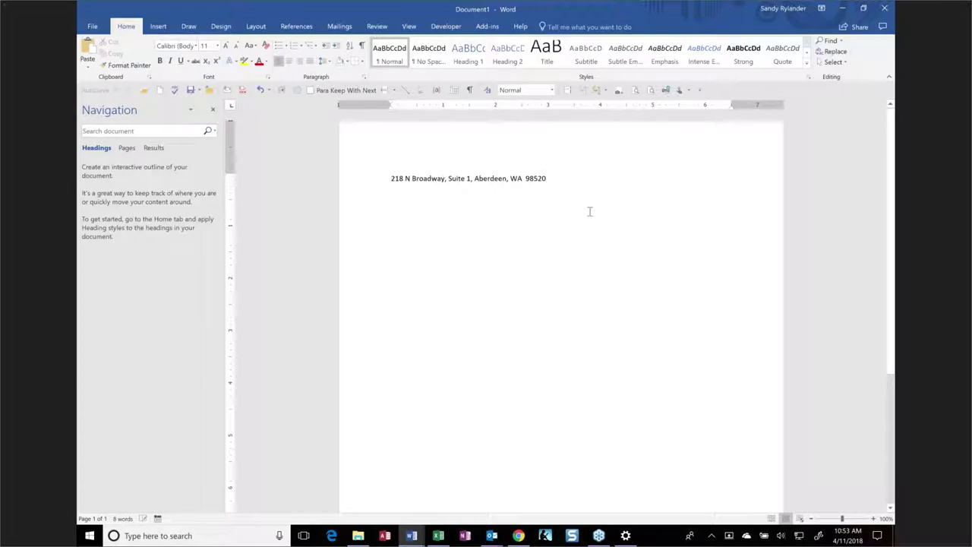
{"action": "left_click", "coordinate": [357, 188]}
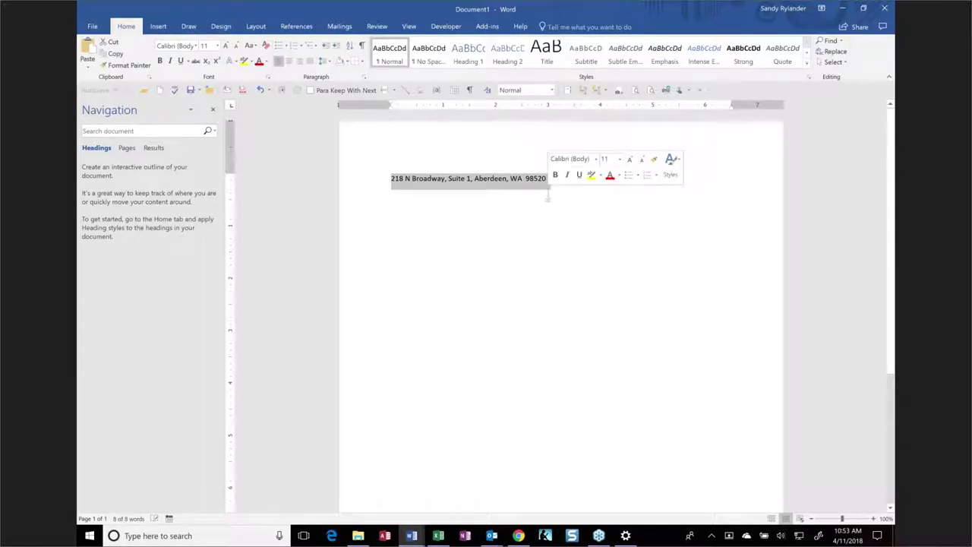
{"action": "key", "text": "Delete"}
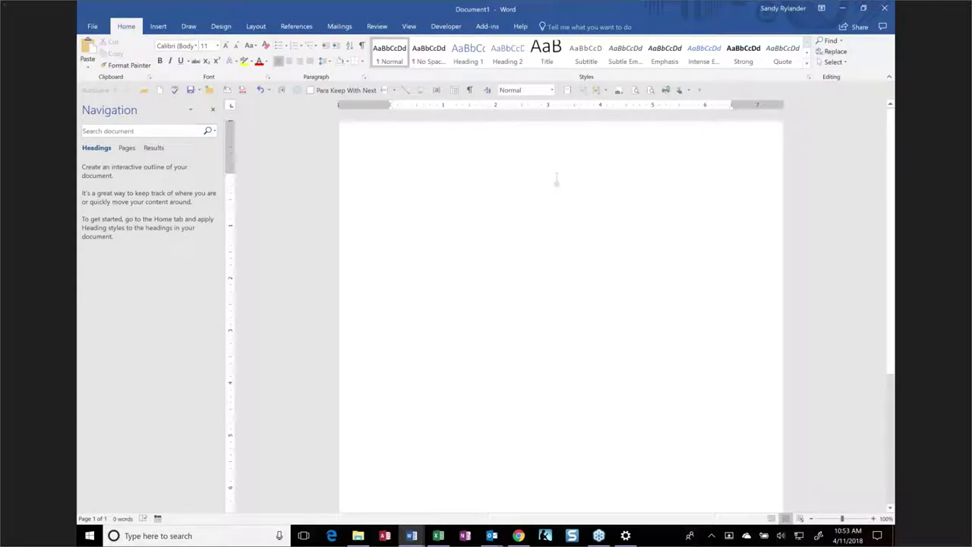
Switch to the untitled Outlook message and examine the Quick Tables gallery and its customization options.
{"action": "key", "text": "alt+Tab"}
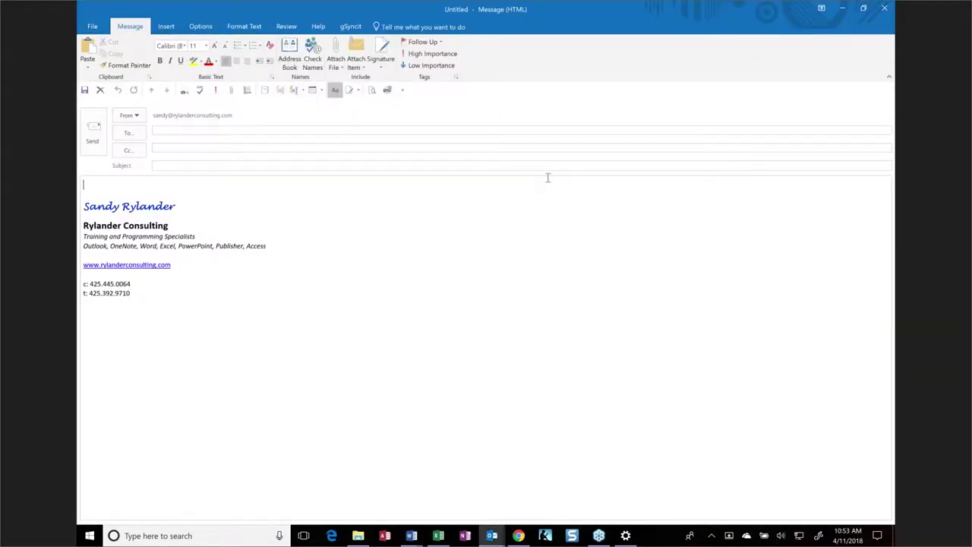
{"action": "left_click", "coordinate": [320, 95]}
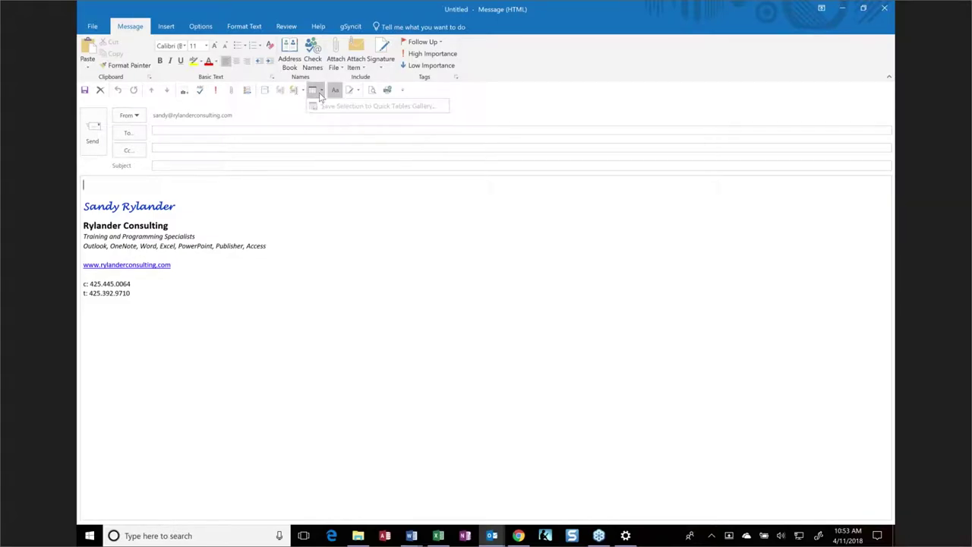
{"action": "left_click", "coordinate": [440, 171]}
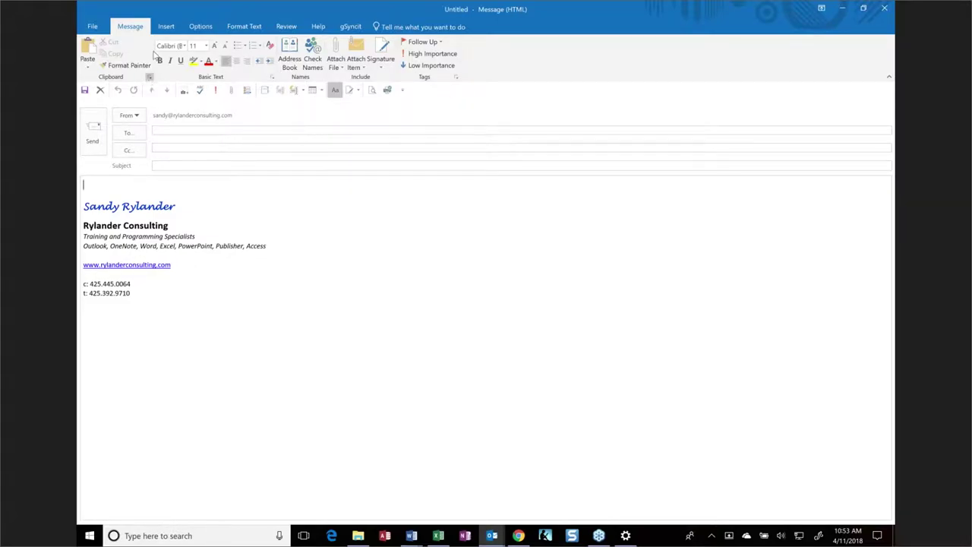
{"action": "left_click", "coordinate": [168, 26]}
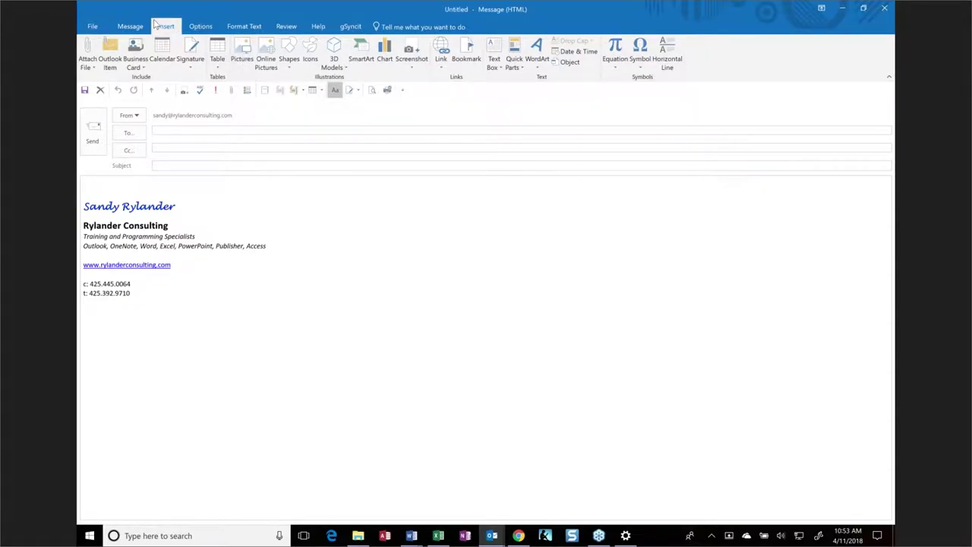
{"action": "left_click", "coordinate": [219, 55]}
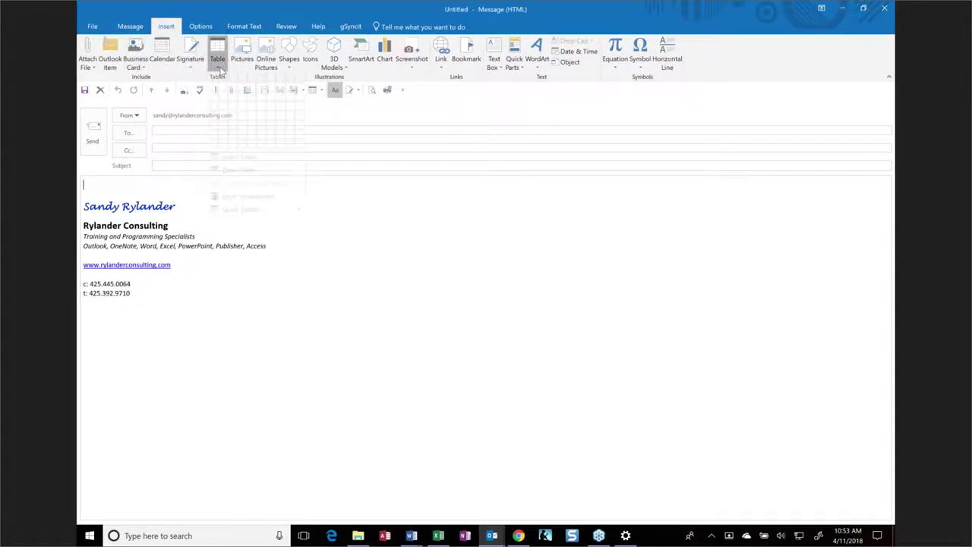
{"action": "right_click", "coordinate": [241, 221]}
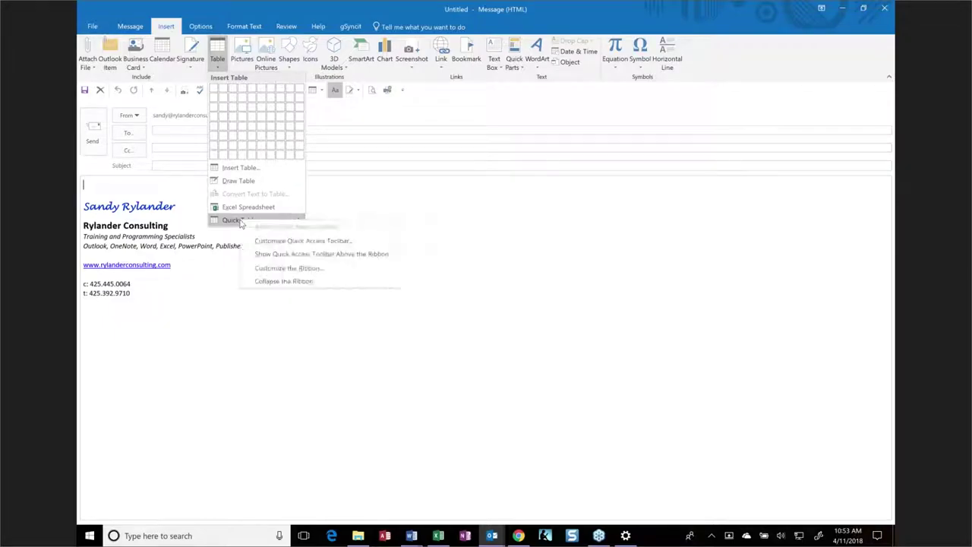
{"action": "key", "text": "Escape"}
{"action": "key", "text": "Escape"}
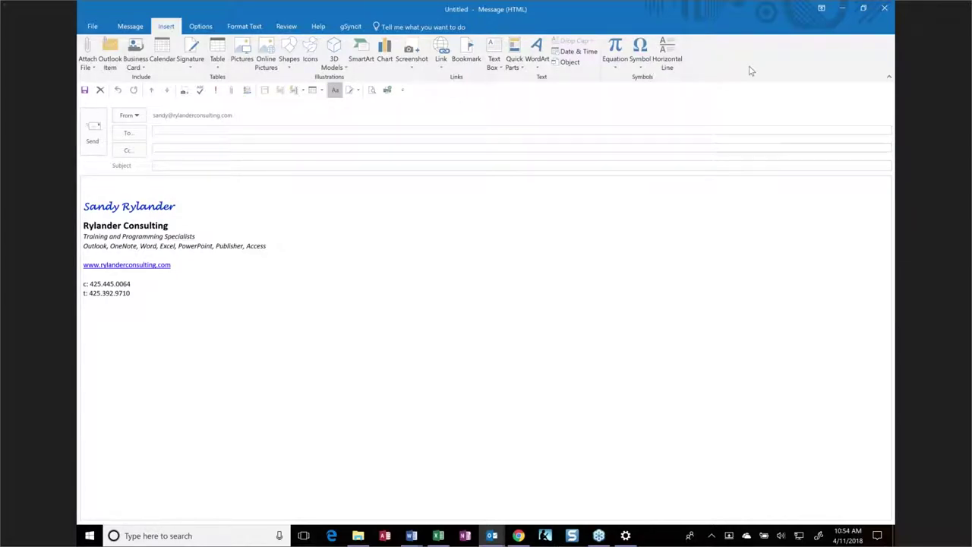
Close the untitled email message and return to the Outlook inbox.
{"action": "left_click", "coordinate": [882, 10]}
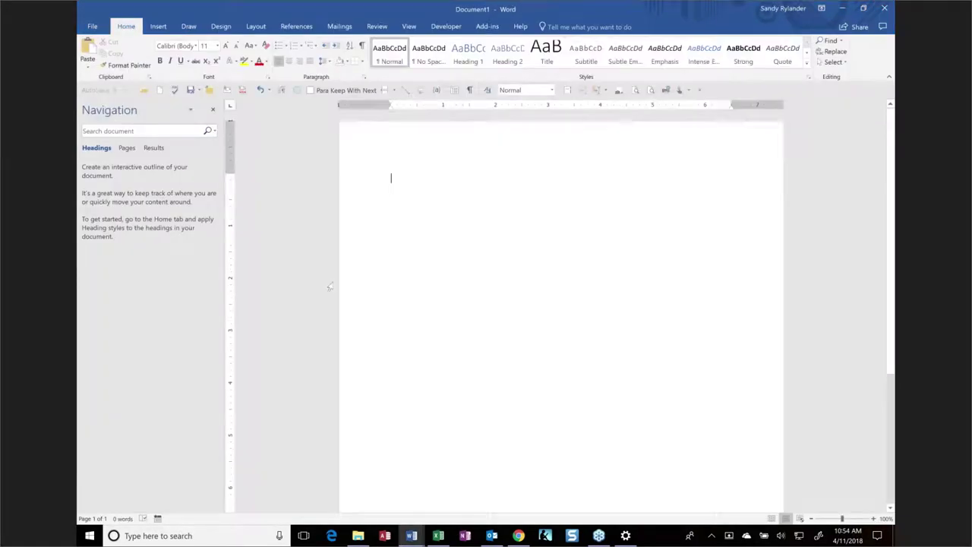
{"action": "left_click", "coordinate": [491, 536]}
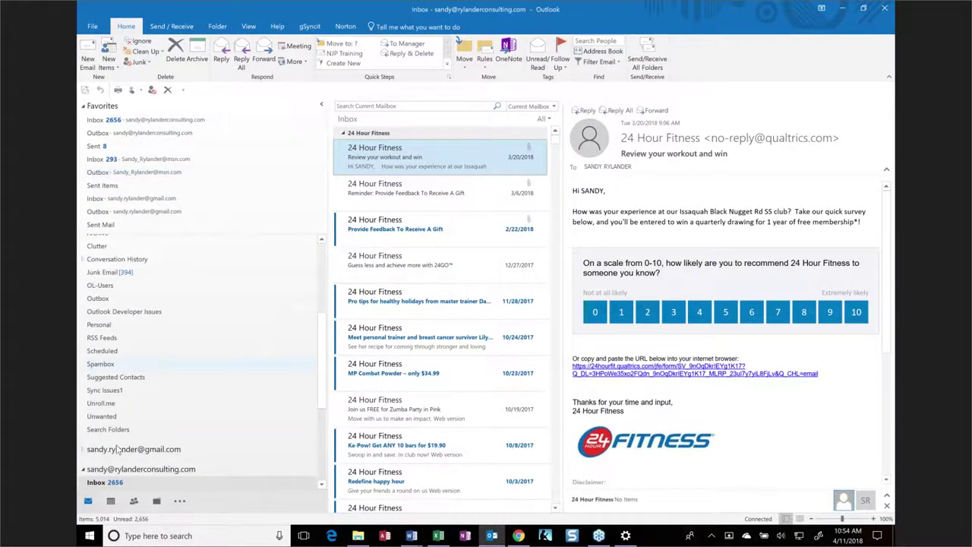
Open the Contacts folder, find a contact by the first letters of the last name, and create an email addressed to that contact.
{"action": "left_click", "coordinate": [135, 502]}
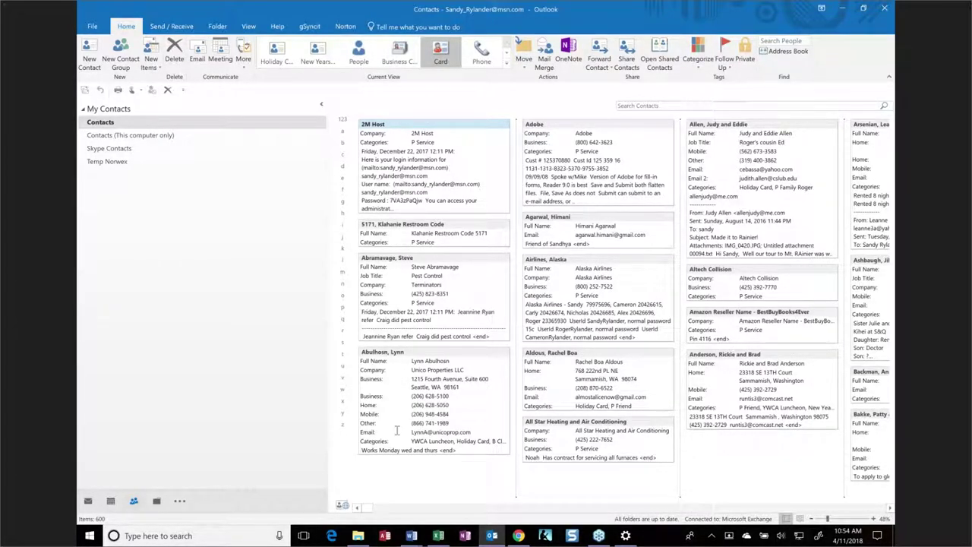
{"action": "type", "text": "ro"}
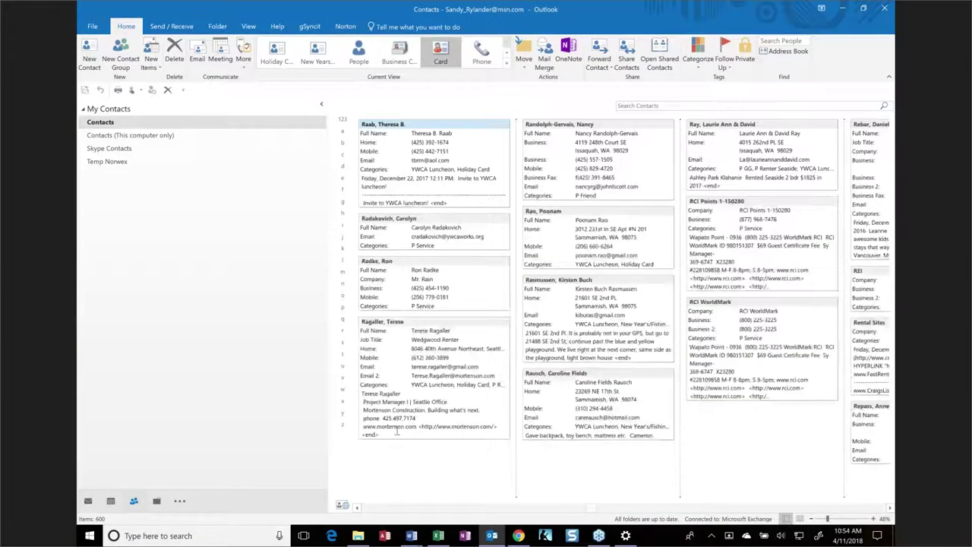
{"action": "type", "text": "w"}
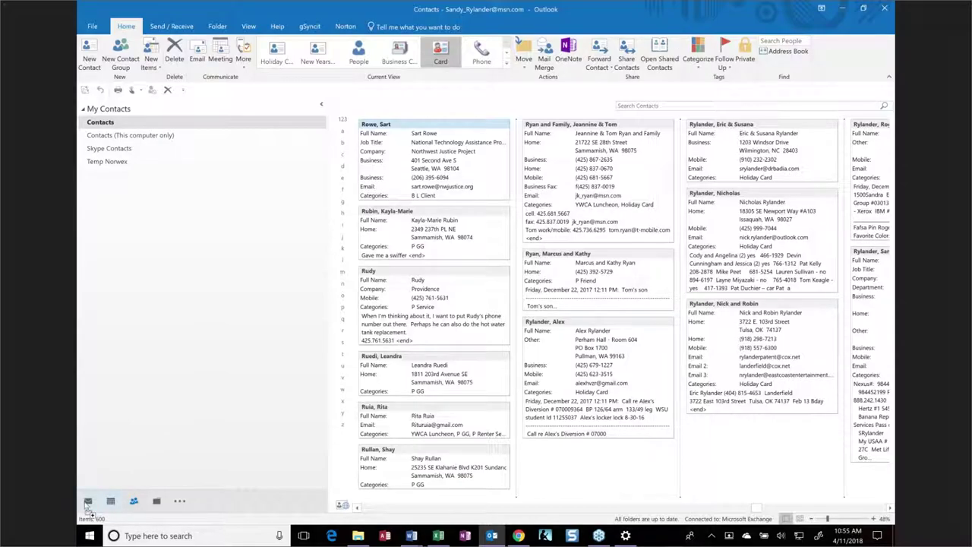
{"action": "left_click_drag", "start_coordinate": [88, 504], "coordinate": [87, 503]}
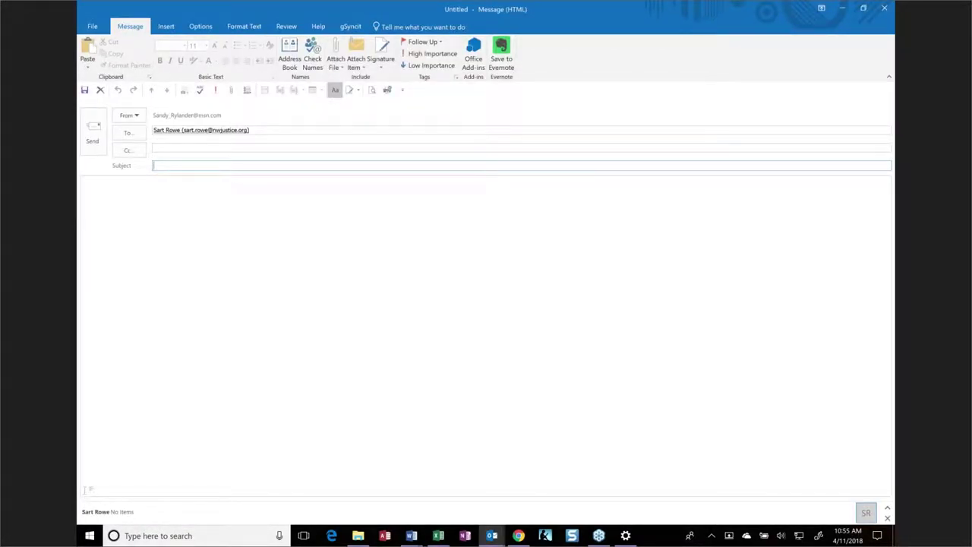
Insert a saved signature into the message body, and close the message without saving it.
{"action": "left_click", "coordinate": [339, 68]}
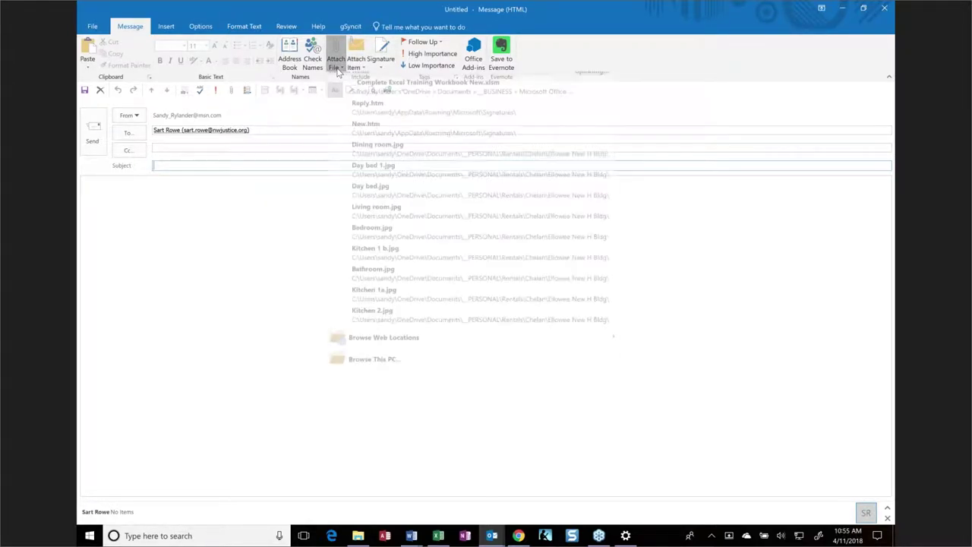
{"action": "left_click", "coordinate": [717, 43]}
{"action": "left_click", "coordinate": [145, 206]}
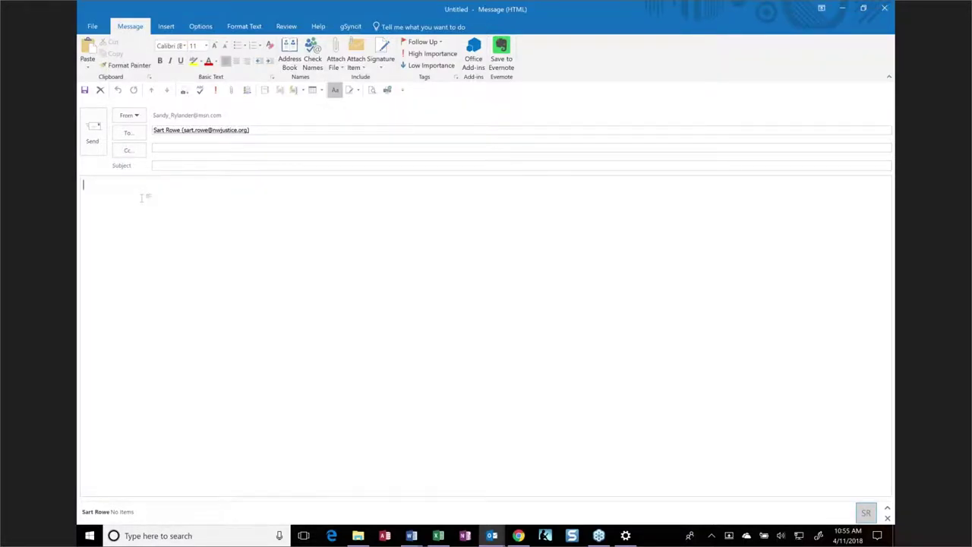
{"action": "left_click", "coordinate": [360, 90]}
{"action": "left_click", "coordinate": [363, 112]}
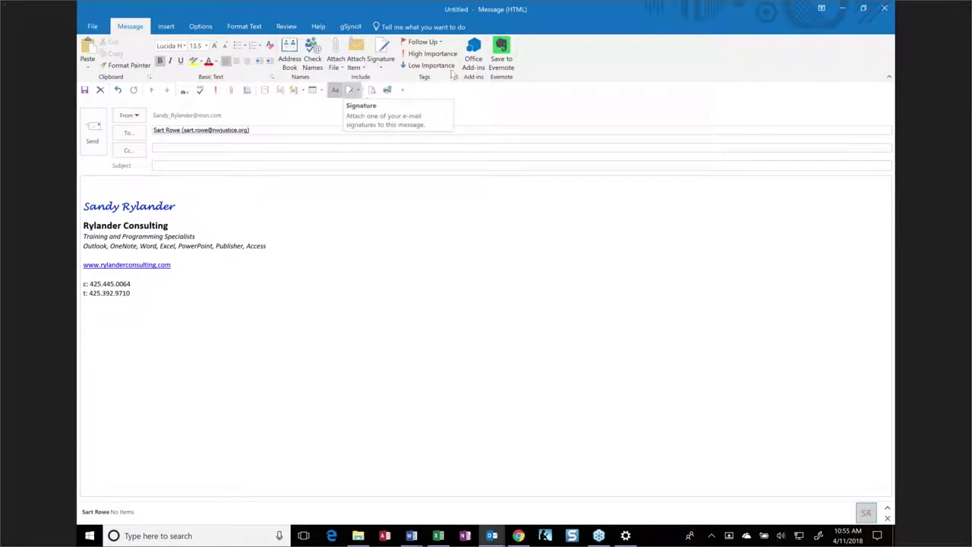
{"action": "left_click", "coordinate": [884, 8]}
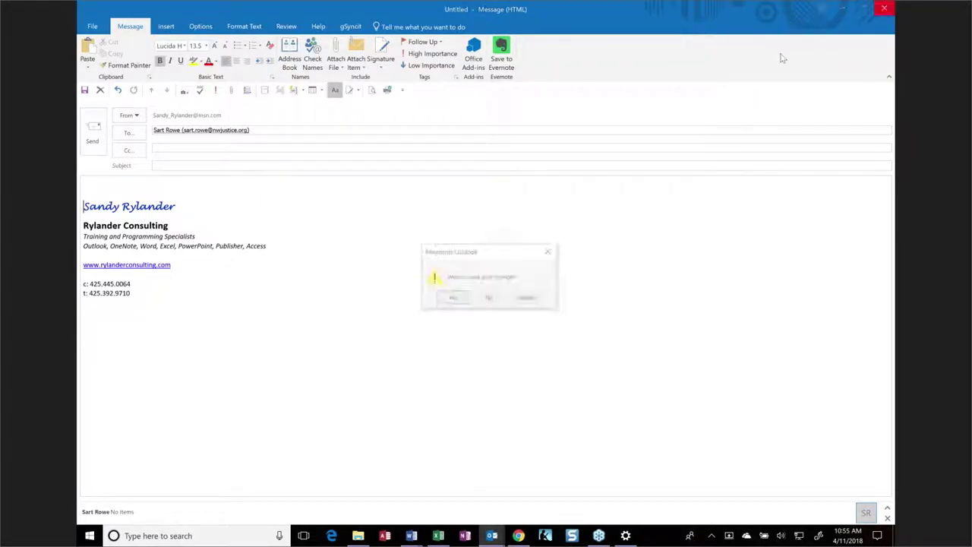
{"action": "left_click", "coordinate": [493, 297]}
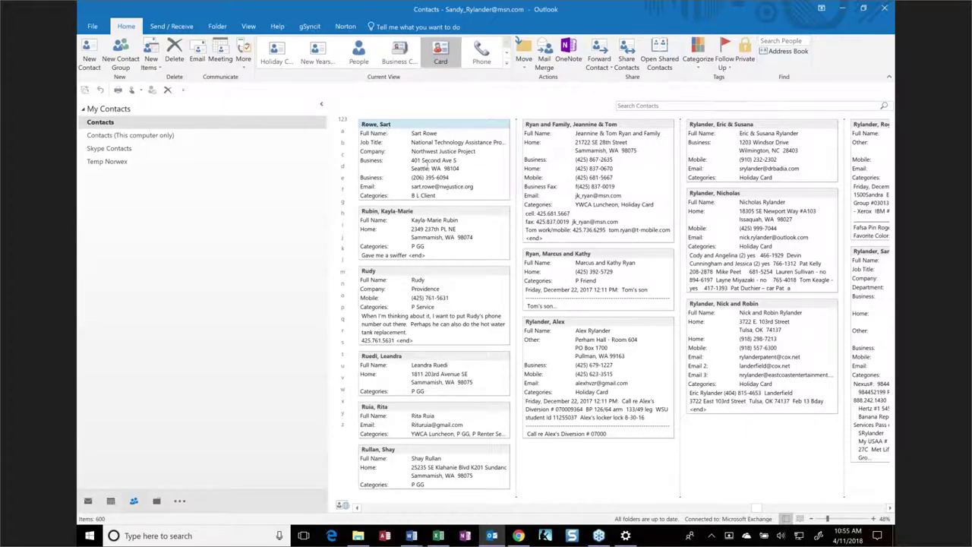
Add two more contact cards to the selection and start a new email addressed to all three contacts.
{"action": "left_click", "coordinate": [547, 129]}
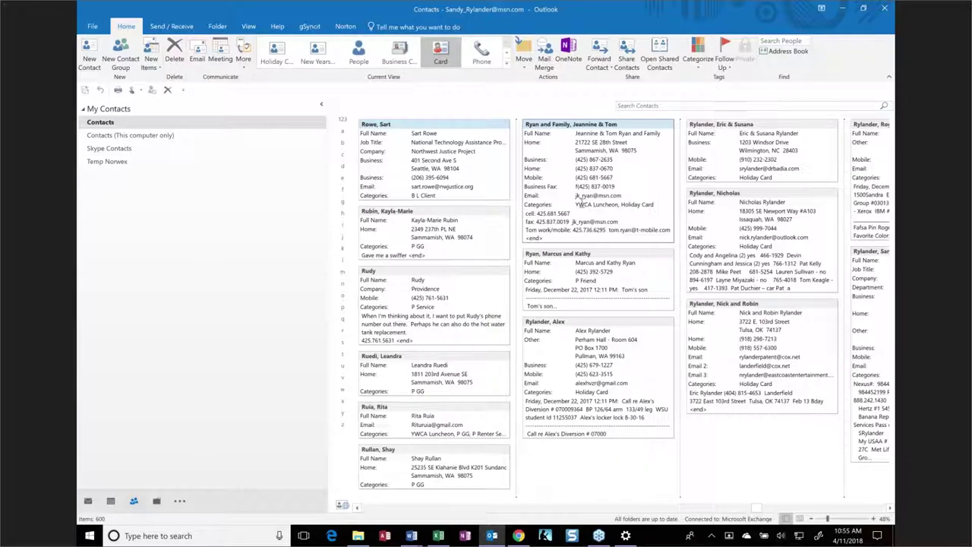
{"action": "left_click", "coordinate": [763, 202]}
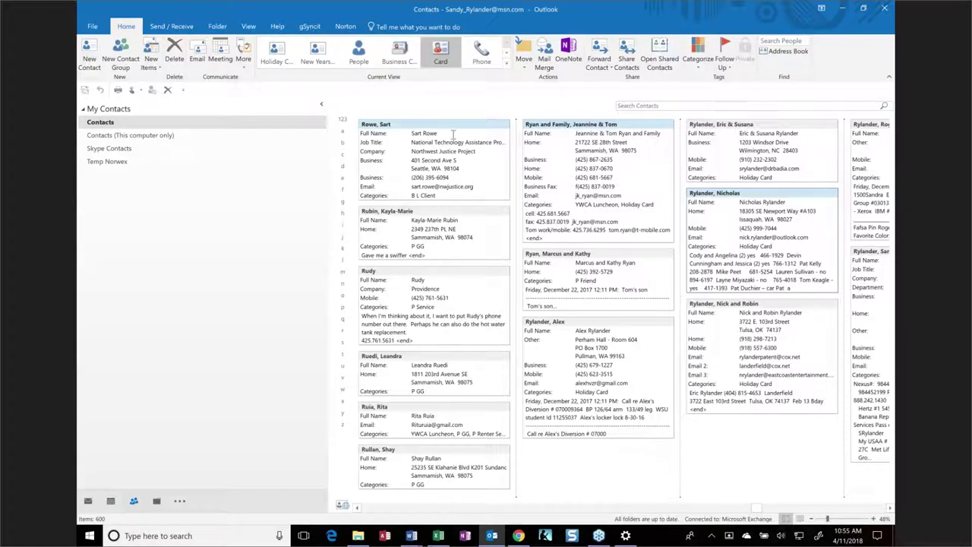
{"action": "left_click", "coordinate": [197, 58]}
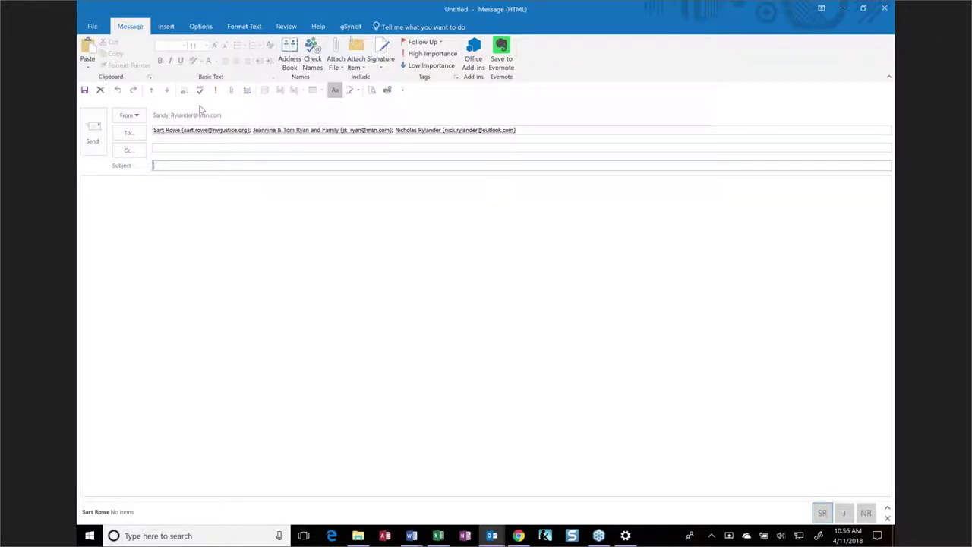
Show the Bcc field in the message and move all recipients from To to Bcc.
{"action": "left_click", "coordinate": [247, 91]}
{"action": "left_click", "coordinate": [559, 130]}
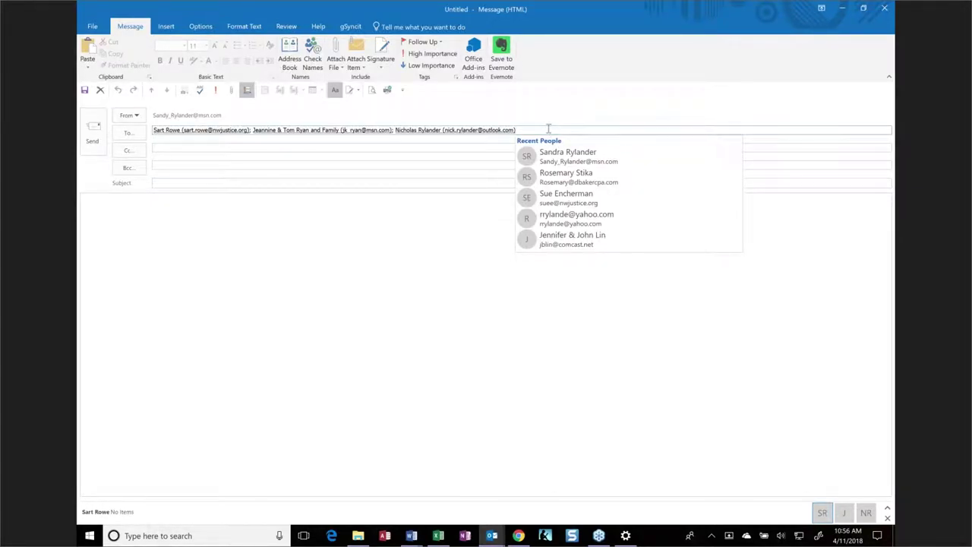
{"action": "key", "text": "ctrl+a"}
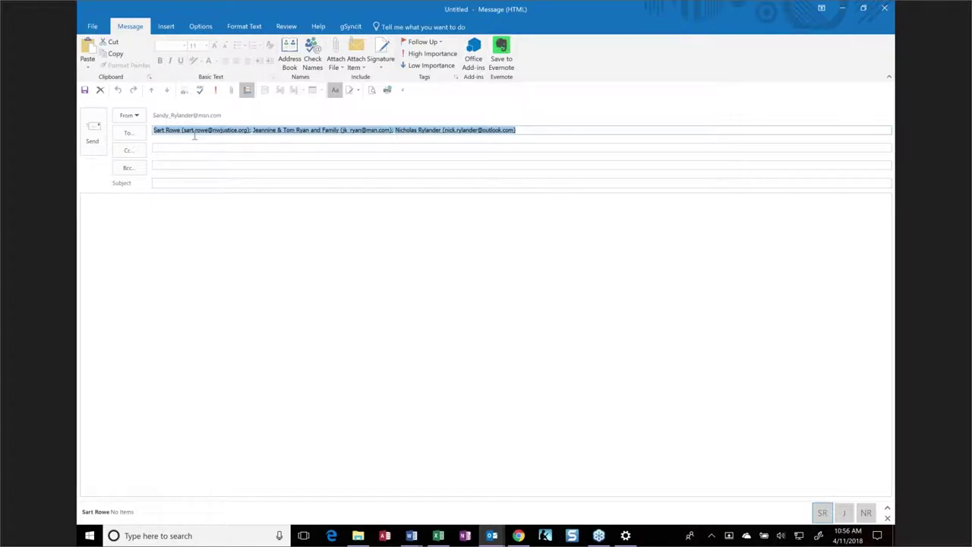
{"action": "left_click", "coordinate": [252, 167]}
{"action": "left_click_drag", "start_coordinate": [253, 167], "coordinate": [251, 165]}
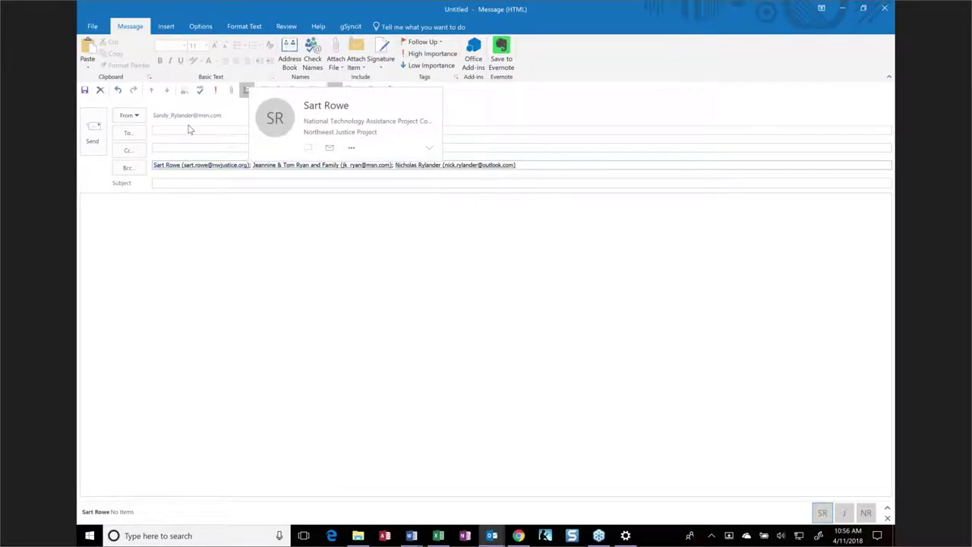
Show the recent people suggestions for the empty To field, and close the message without saving it.
{"action": "left_click", "coordinate": [224, 126]}
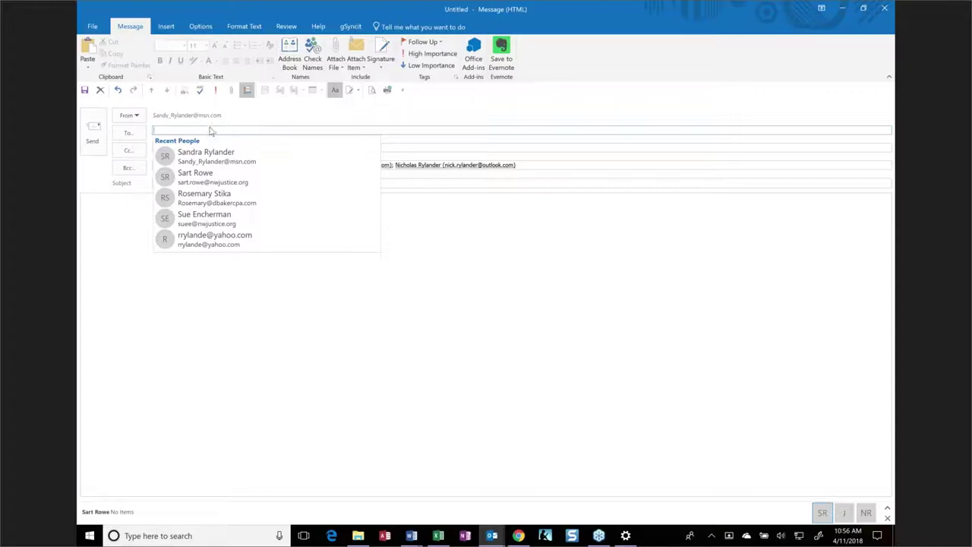
{"action": "left_click", "coordinate": [547, 235]}
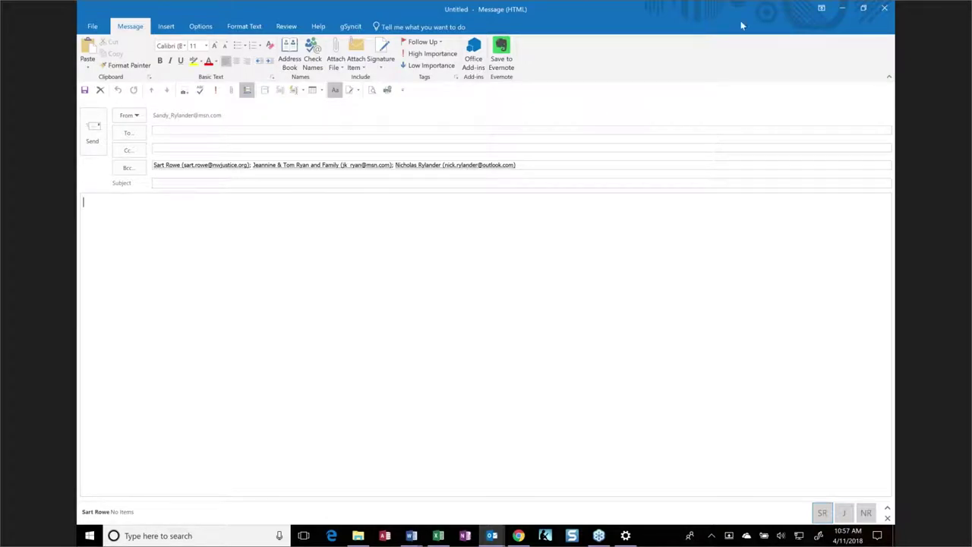
{"action": "left_click", "coordinate": [884, 8]}
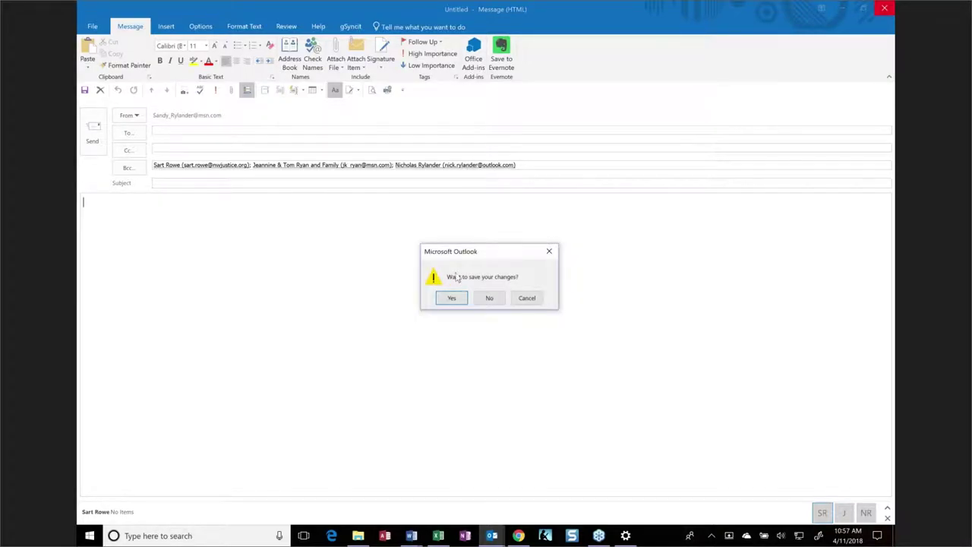
{"action": "left_click", "coordinate": [492, 298]}
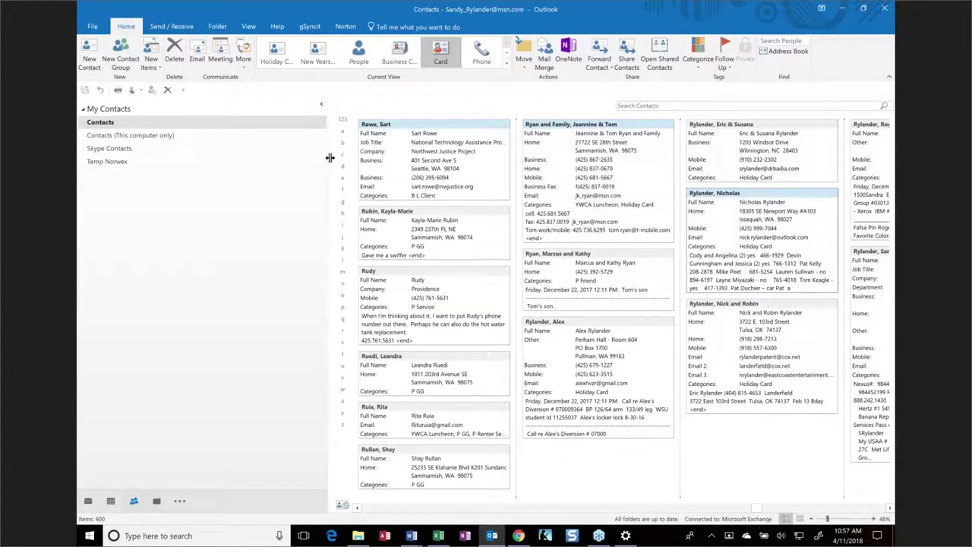
Narrow the folder pane, and compare the contacts in the People, Business Card and Card views.
{"action": "left_click_drag", "start_coordinate": [331, 161], "coordinate": [228, 170]}
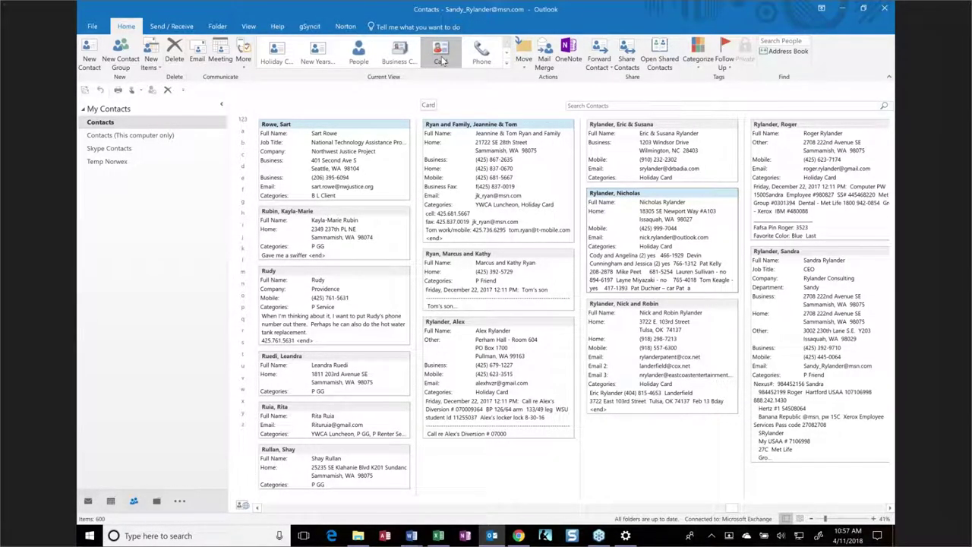
{"action": "left_click", "coordinate": [361, 52]}
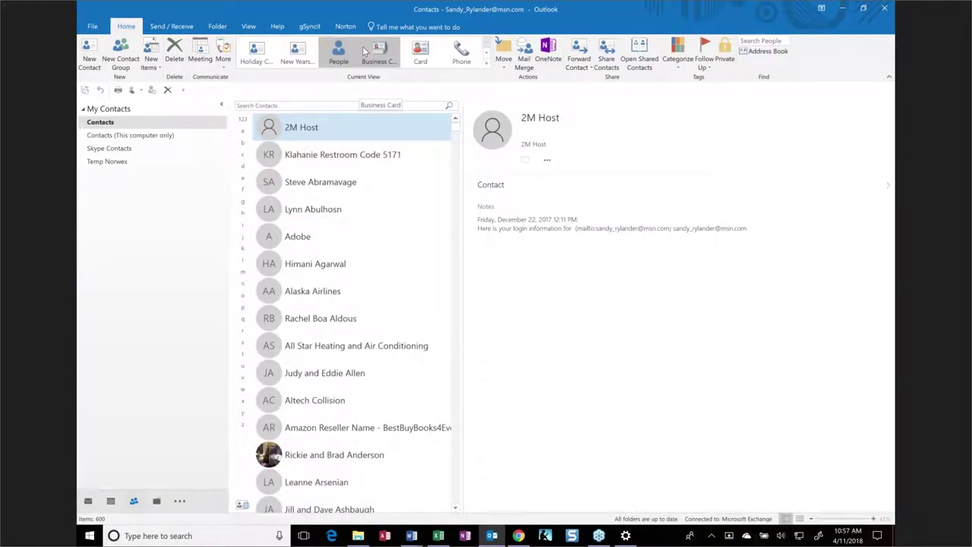
{"action": "left_click", "coordinate": [374, 52]}
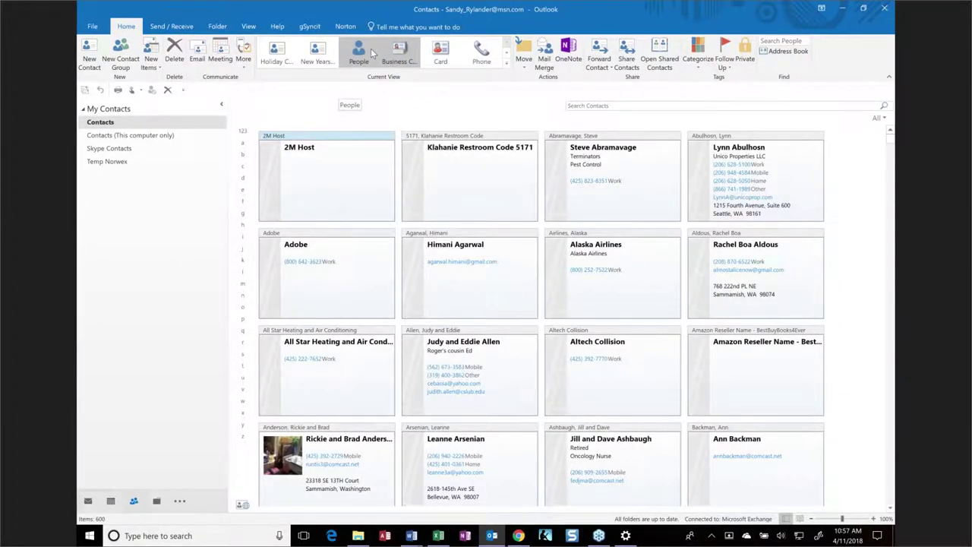
{"action": "left_click", "coordinate": [441, 53]}
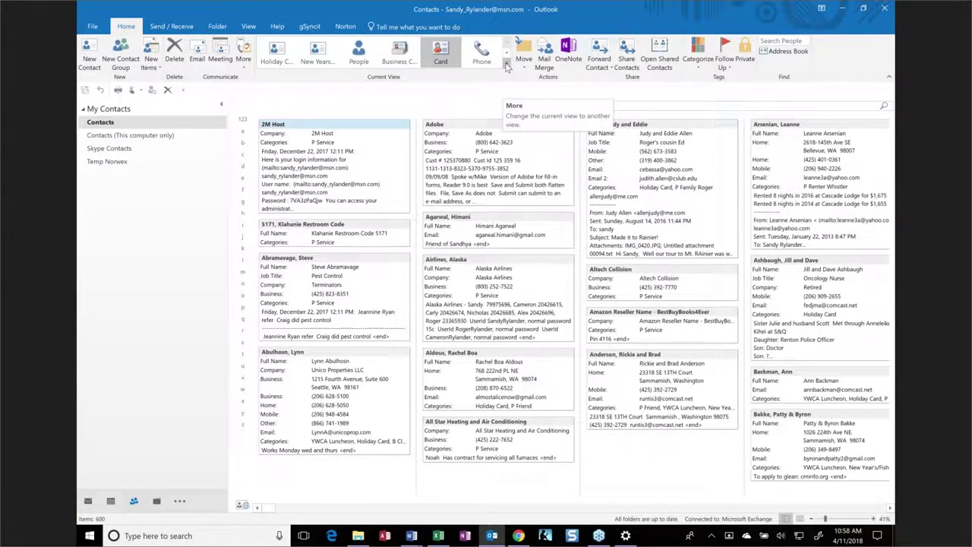
Switch the contacts to List view and collapse all category groups.
{"action": "left_click", "coordinate": [507, 67]}
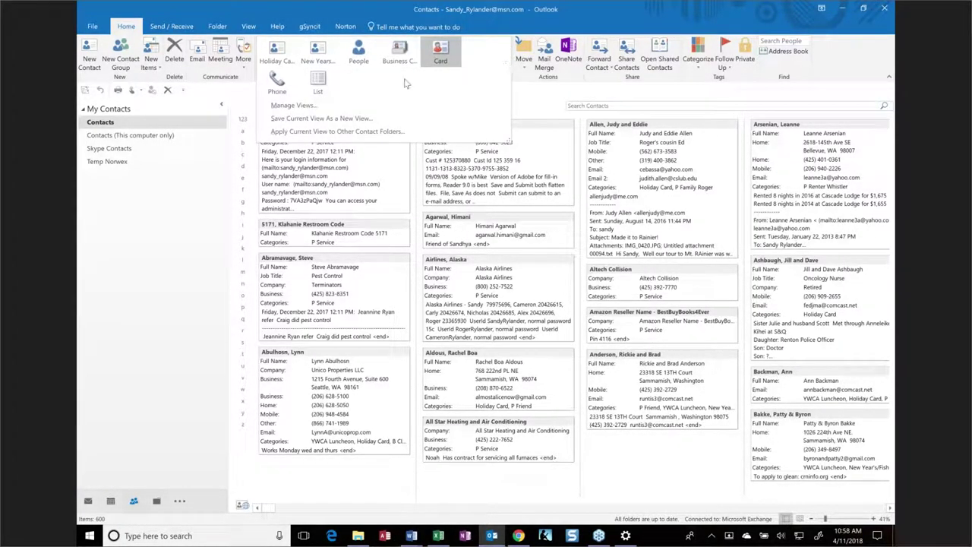
{"action": "left_click", "coordinate": [318, 90]}
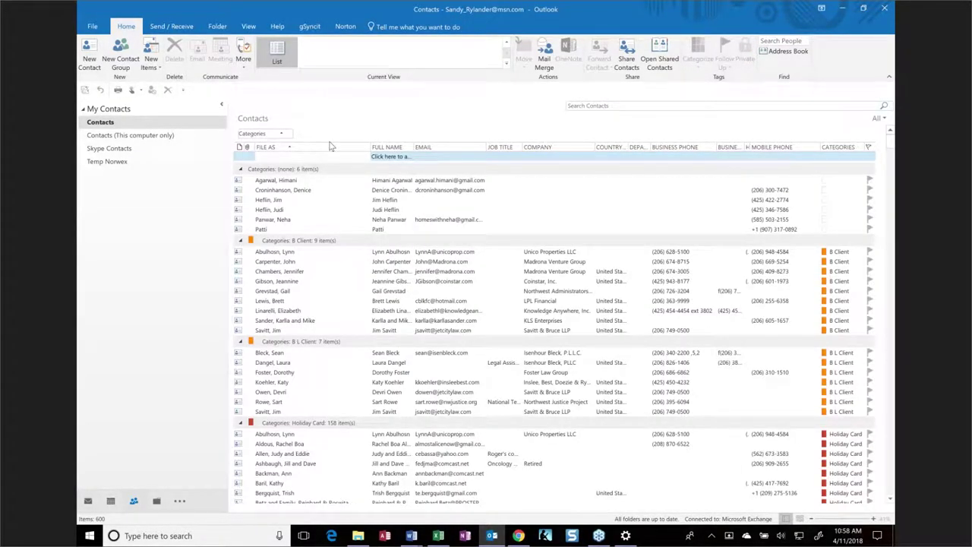
{"action": "left_click_drag", "start_coordinate": [288, 241], "coordinate": [317, 342]}
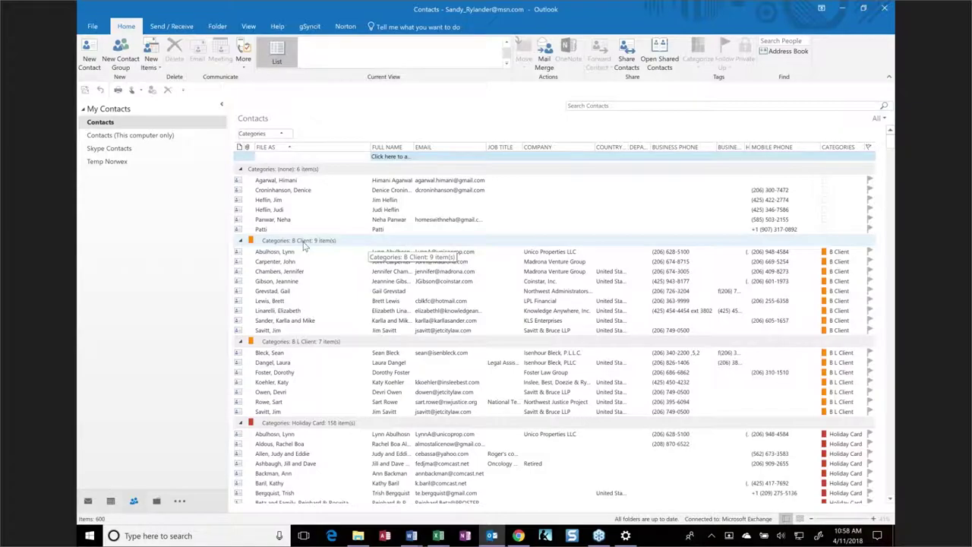
{"action": "right_click", "coordinate": [362, 246]}
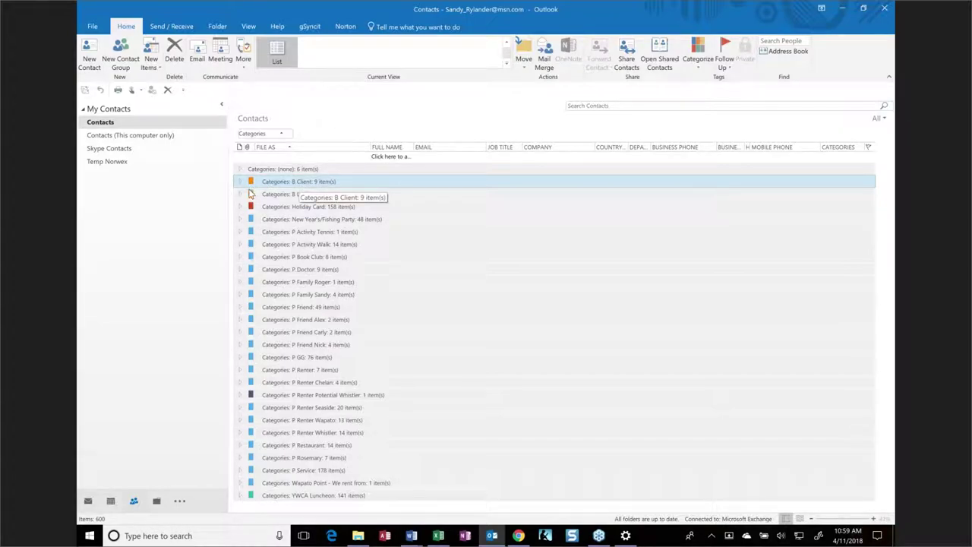
{"action": "left_click_drag", "start_coordinate": [251, 194], "coordinate": [248, 190]}
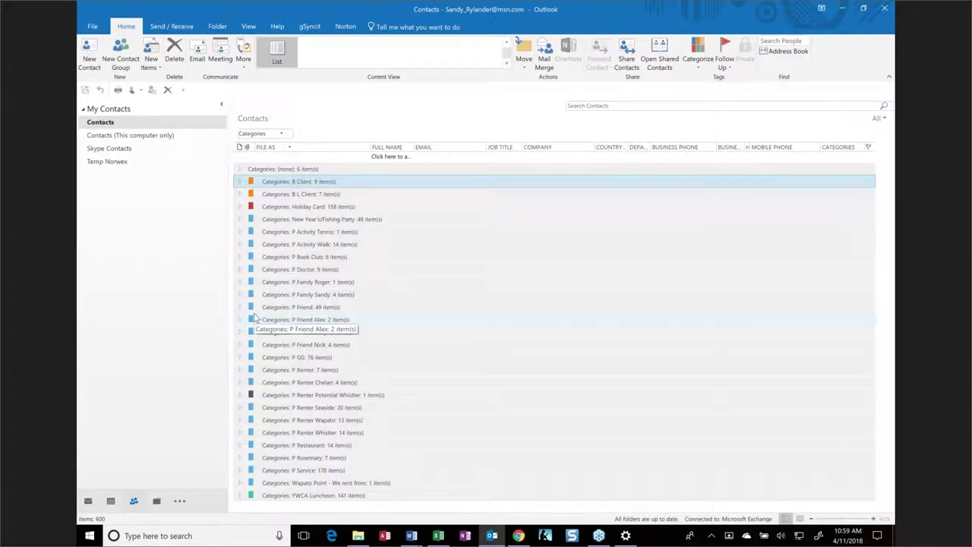
{"action": "left_click_drag", "start_coordinate": [278, 503], "coordinate": [278, 503]}
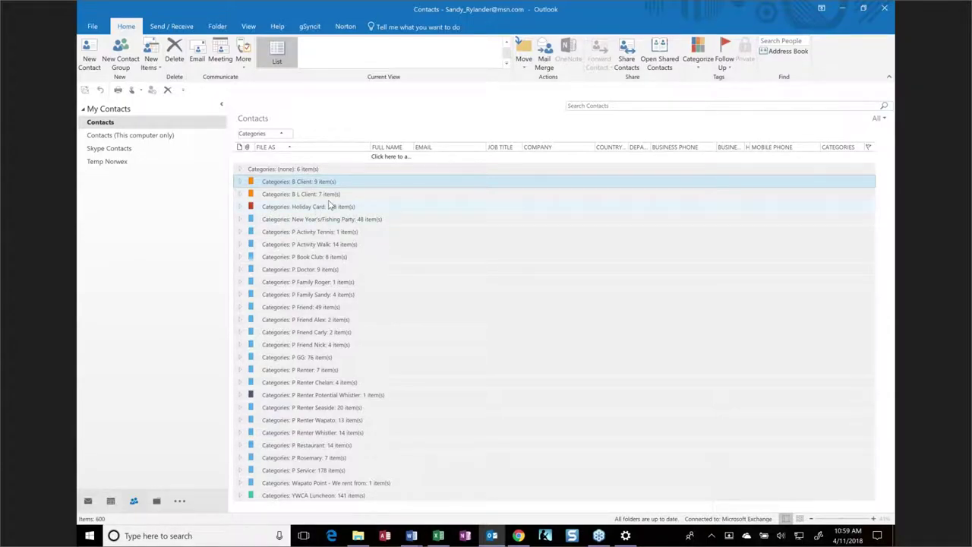
Expand the Holiday Card category group and select all of its contacts from first to last.
{"action": "left_click", "coordinate": [240, 208]}
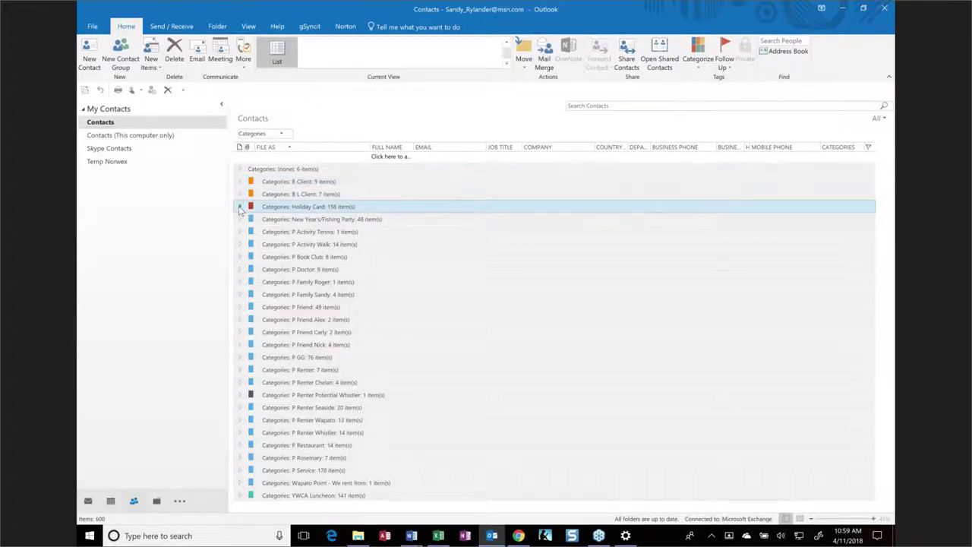
{"action": "left_click", "coordinate": [240, 206]}
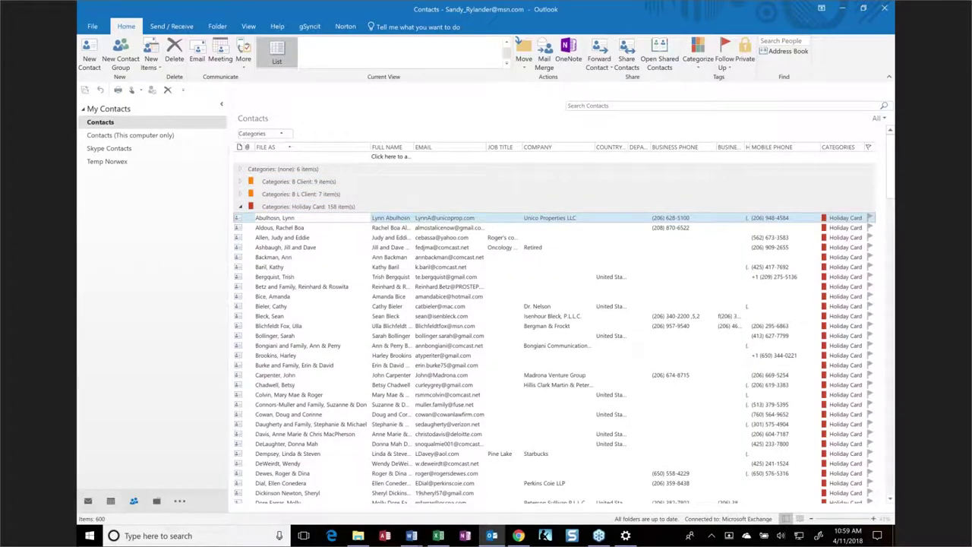
{"action": "scroll", "coordinate": [279, 218], "scroll_direction": "down", "scroll_amount": 20}
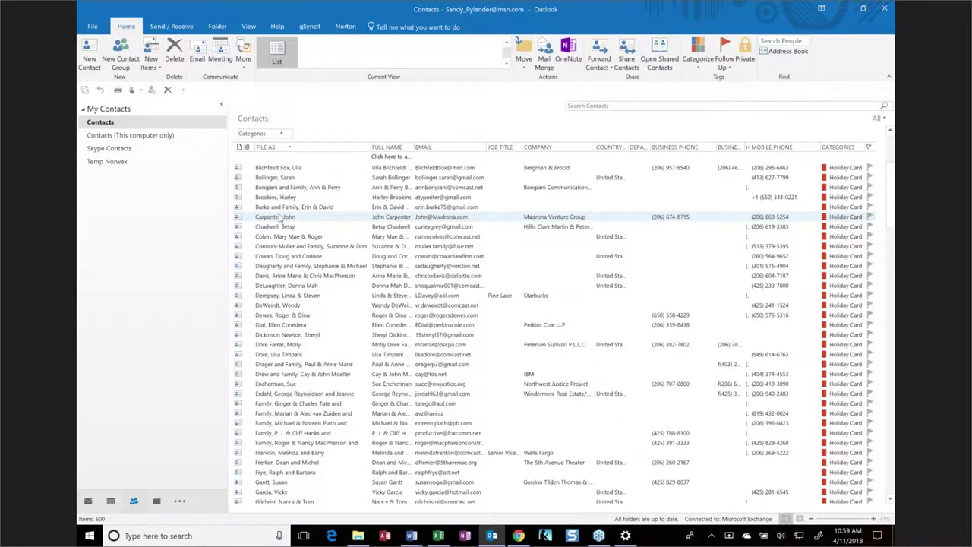
{"action": "scroll", "coordinate": [279, 218], "scroll_direction": "down", "scroll_amount": 9}
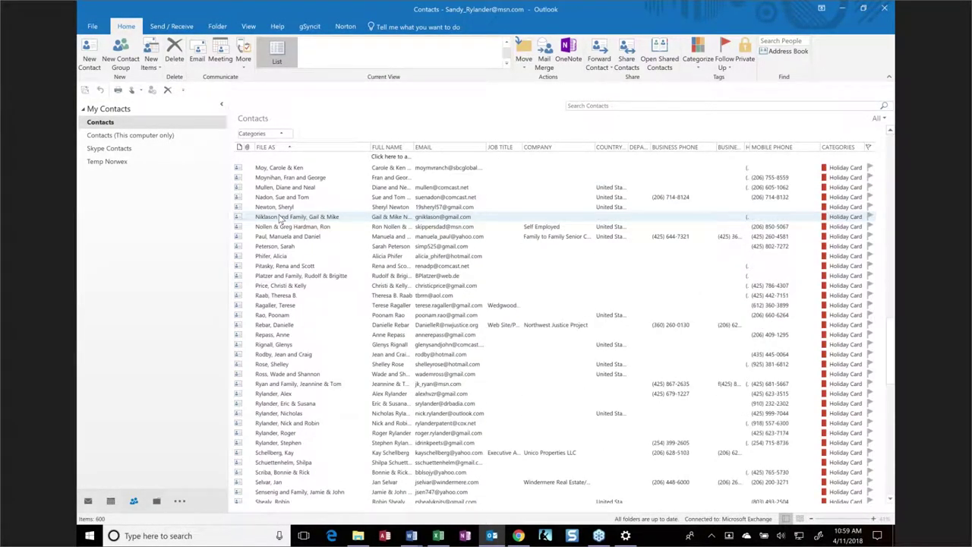
{"action": "scroll", "coordinate": [280, 219], "scroll_direction": "down", "scroll_amount": 15}
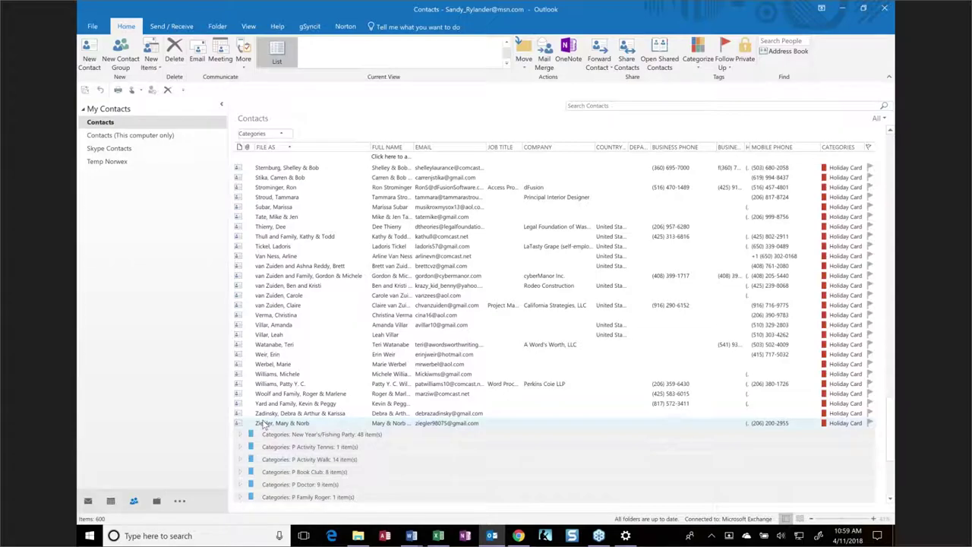
{"action": "left_click", "coordinate": [262, 423], "text": "shift"}
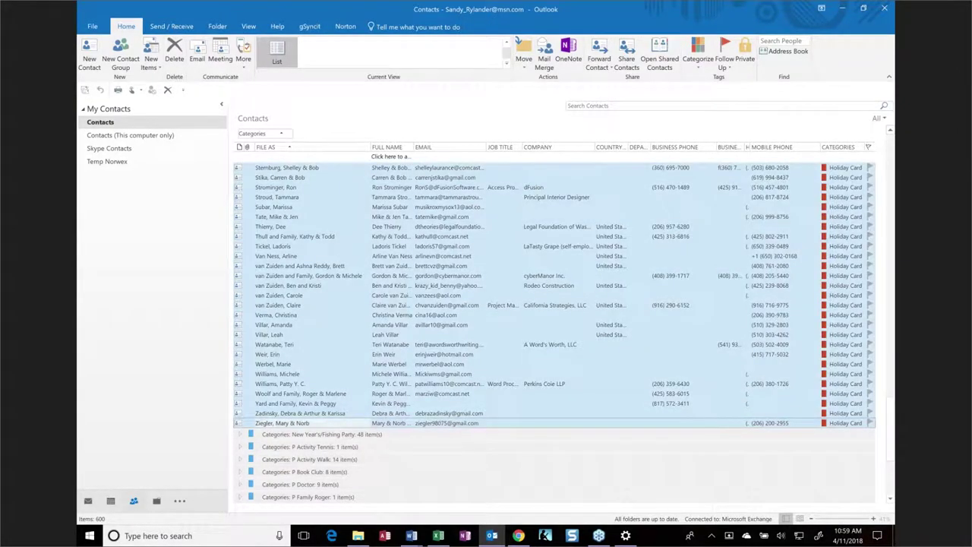
Start an email to all the selected Holiday Card contacts and move every recipient from the To field to the Bcc field.
{"action": "left_click", "coordinate": [197, 51]}
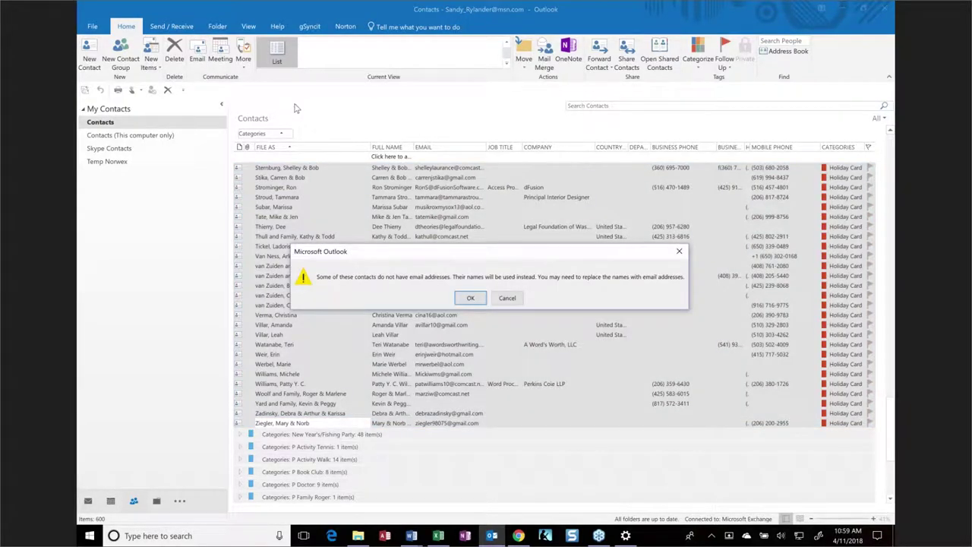
{"action": "left_click", "coordinate": [469, 298]}
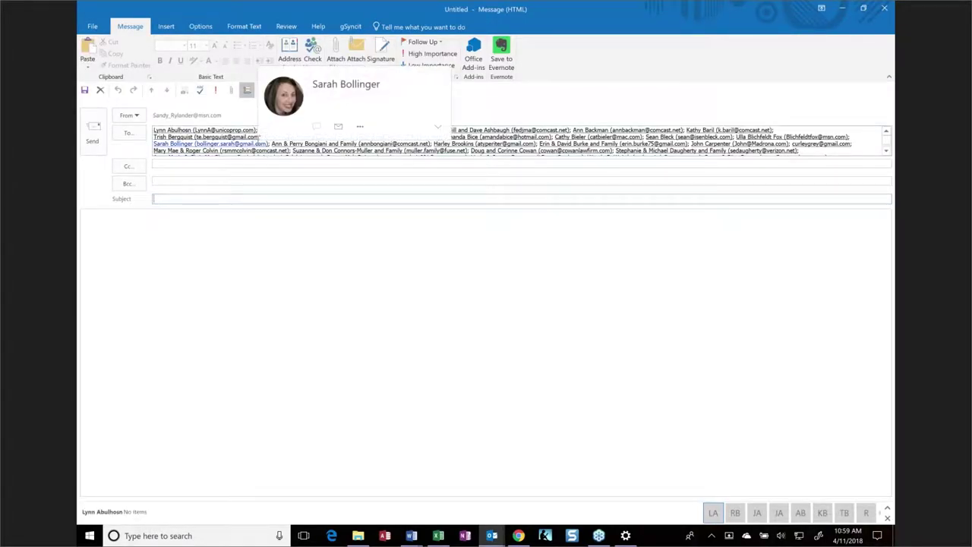
{"action": "left_click", "coordinate": [257, 141]}
{"action": "key", "text": "ctrl+a"}
{"action": "left_click_drag", "start_coordinate": [258, 142], "coordinate": [200, 182]}
{"action": "left_click", "coordinate": [130, 240]}
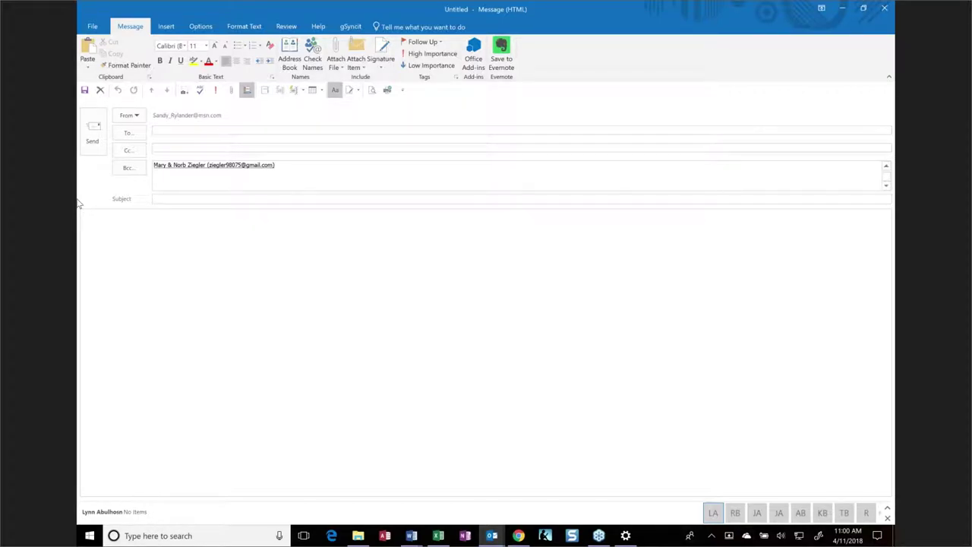
Check the end of the Bcc recipient list, and close the message without saving it.
{"action": "left_click", "coordinate": [316, 167]}
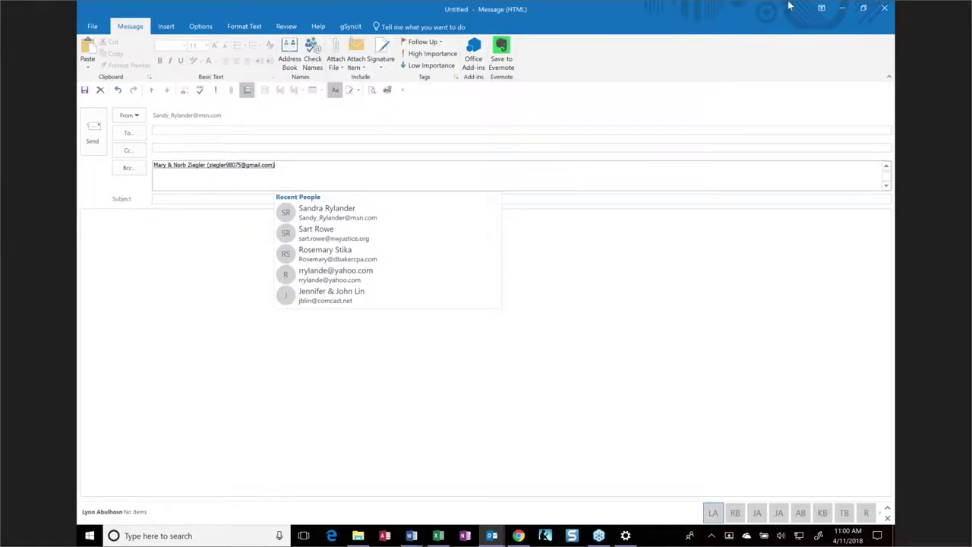
{"action": "left_click", "coordinate": [885, 9]}
{"action": "left_click", "coordinate": [494, 297]}
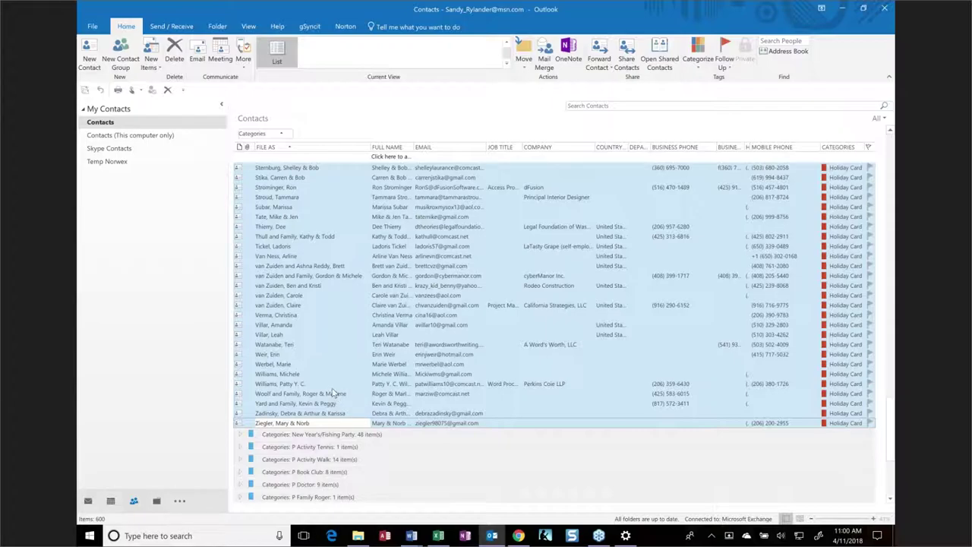
Return to the beginning of the Holiday Card group and switch the contacts to Card view.
{"action": "scroll", "coordinate": [332, 392], "scroll_direction": "up", "scroll_amount": 5}
{"action": "scroll", "coordinate": [327, 372], "scroll_direction": "up", "scroll_amount": 20}
{"action": "scroll", "coordinate": [325, 366], "scroll_direction": "up", "scroll_amount": 10}
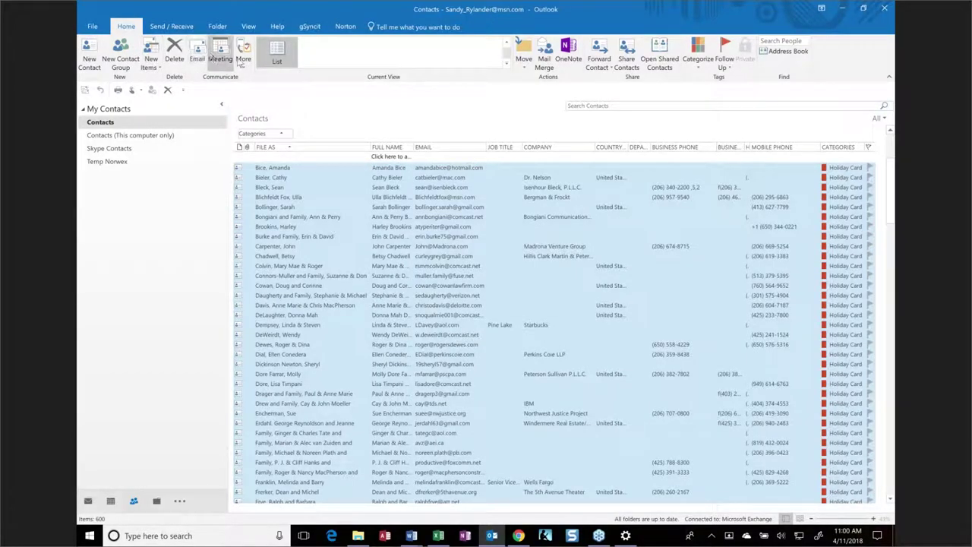
{"action": "left_click", "coordinate": [507, 43]}
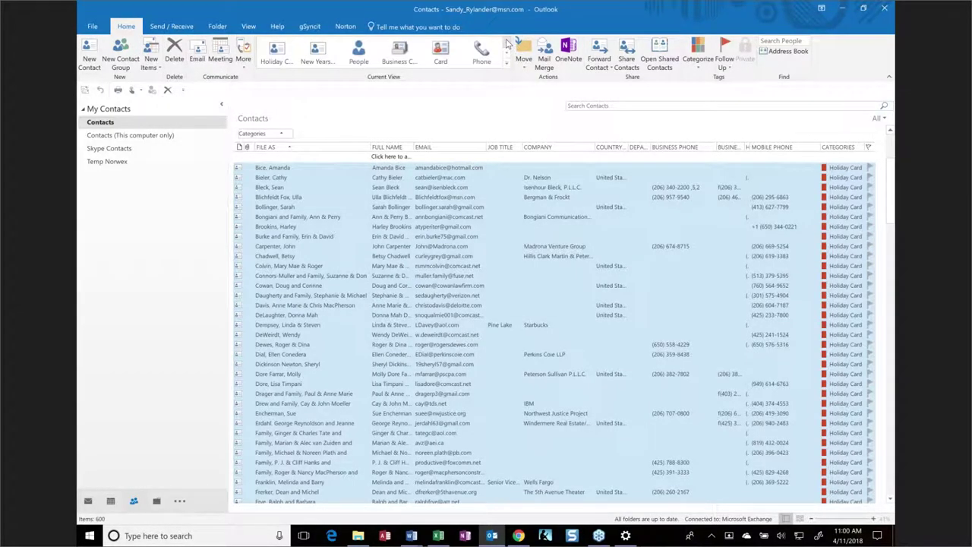
{"action": "left_click", "coordinate": [437, 59]}
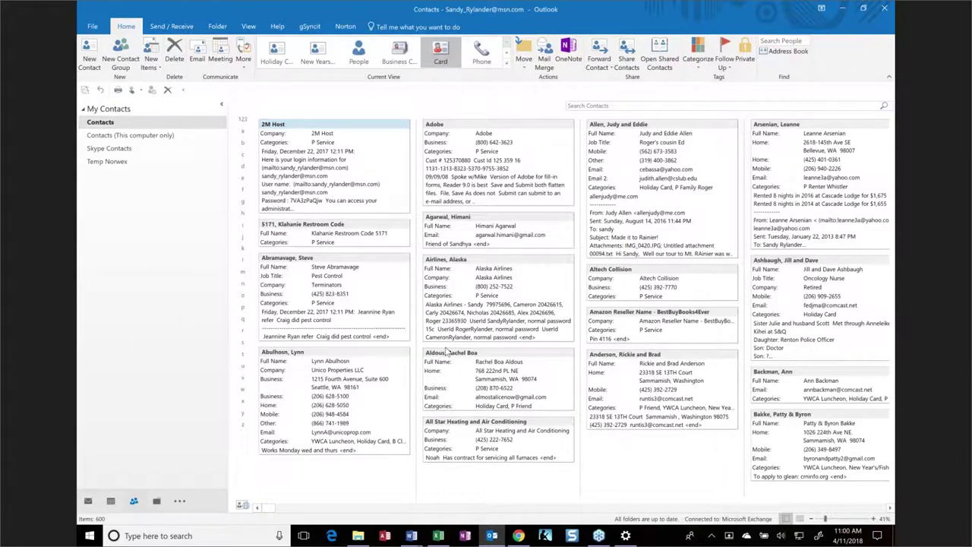
Open the Card view contact categorized as Holiday Card and P Friend, and review the complete list of color categories.
{"action": "left_click", "coordinate": [447, 354]}
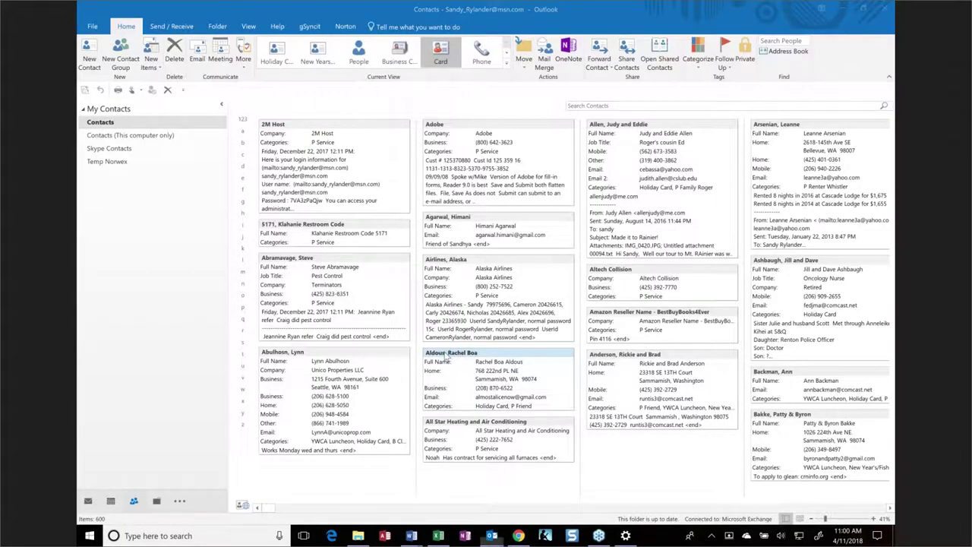
{"action": "double_click", "coordinate": [446, 356]}
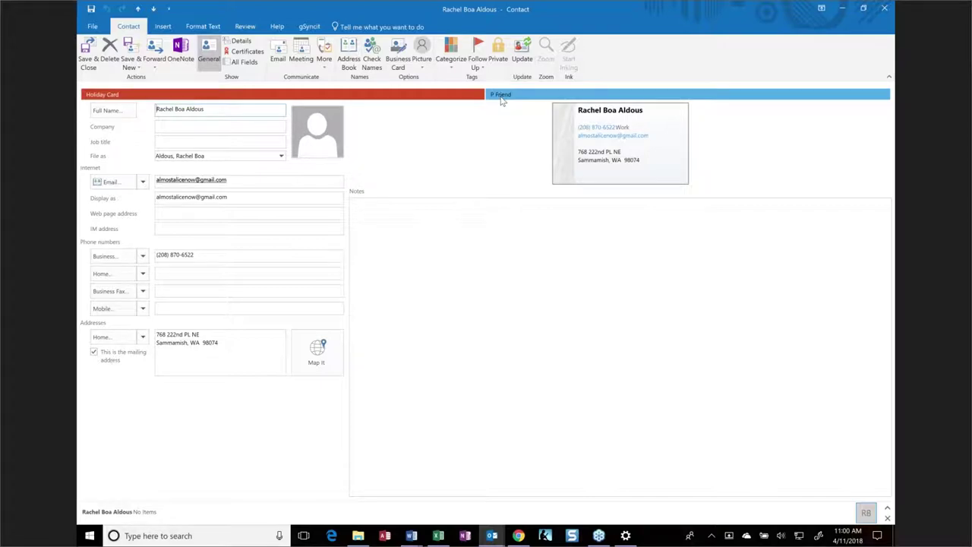
{"action": "left_click", "coordinate": [451, 67]}
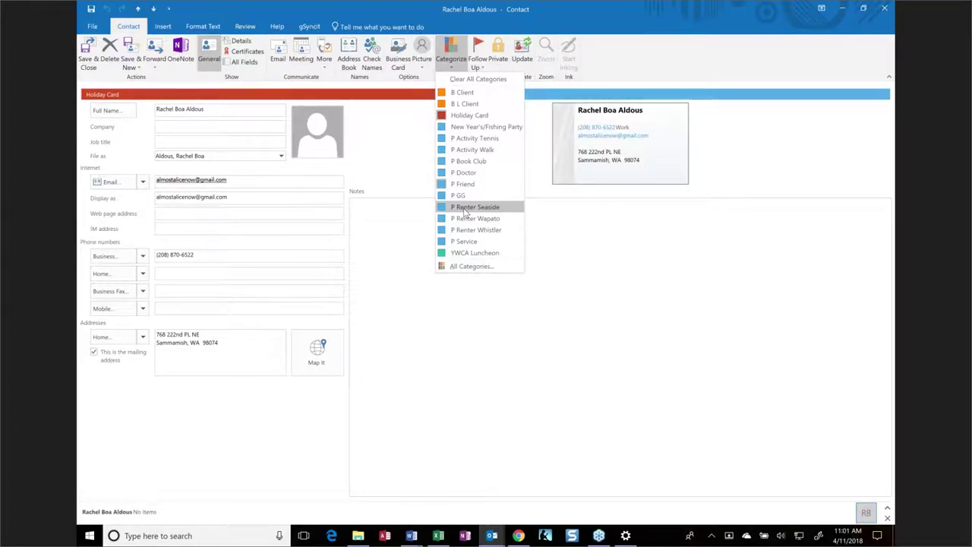
{"action": "left_click", "coordinate": [471, 266]}
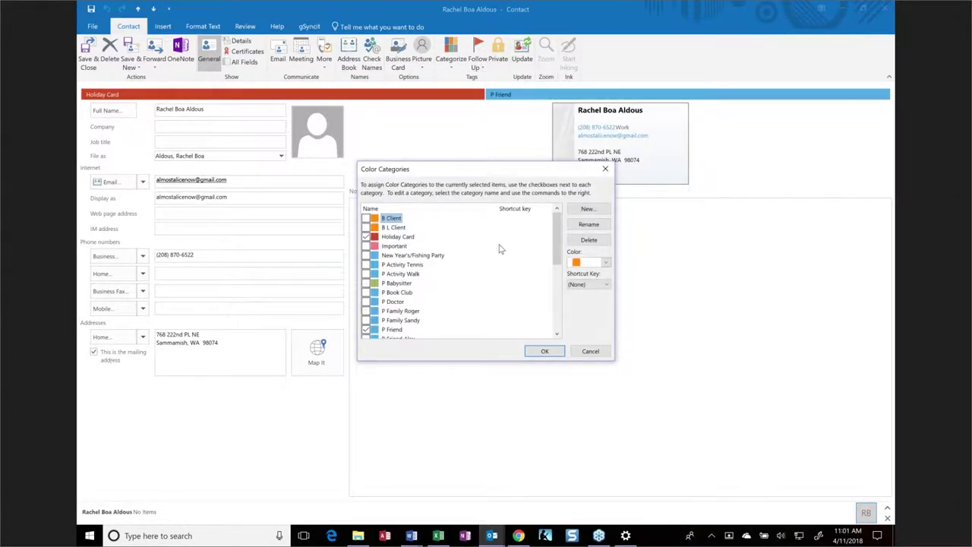
{"action": "scroll", "coordinate": [495, 256], "scroll_direction": "down", "scroll_amount": 5}
{"action": "scroll", "coordinate": [495, 256], "scroll_direction": "down", "scroll_amount": 1}
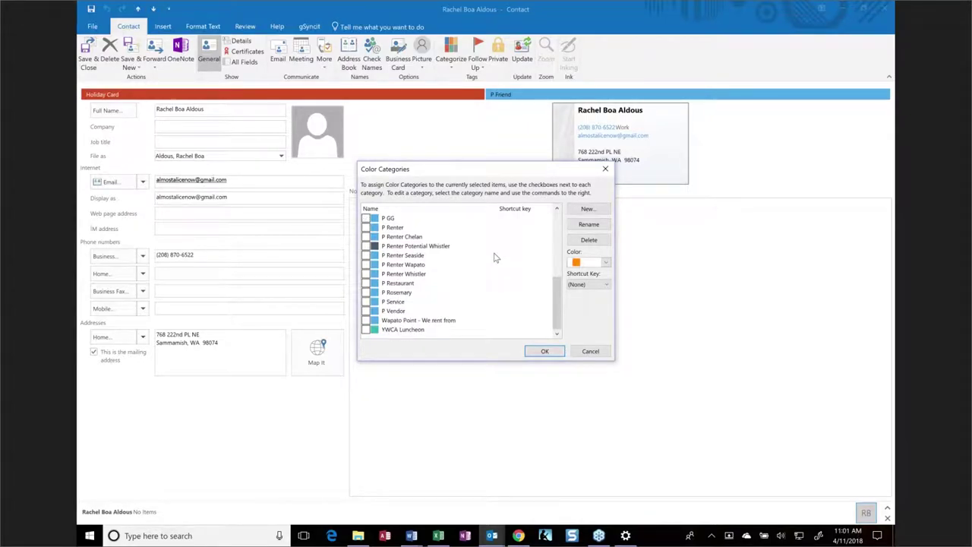
{"action": "scroll", "coordinate": [494, 258], "scroll_direction": "up", "scroll_amount": 6}
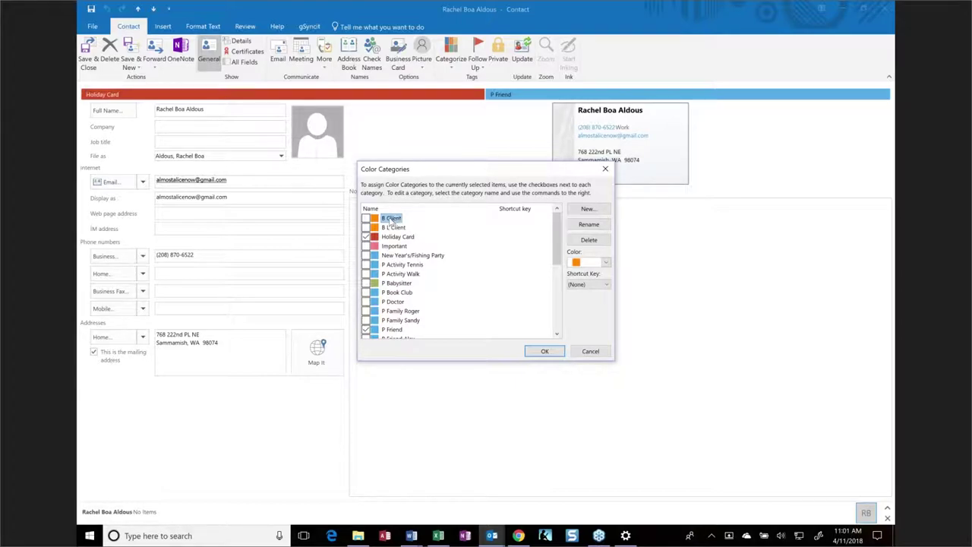
{"action": "left_click", "coordinate": [581, 225]}
{"action": "type", "text": "f"}
{"action": "key", "text": "ctrl+z"}
Create a color category named NJP, keeping the preset light orange color and no shortcut key.
{"action": "left_click", "coordinate": [587, 210]}
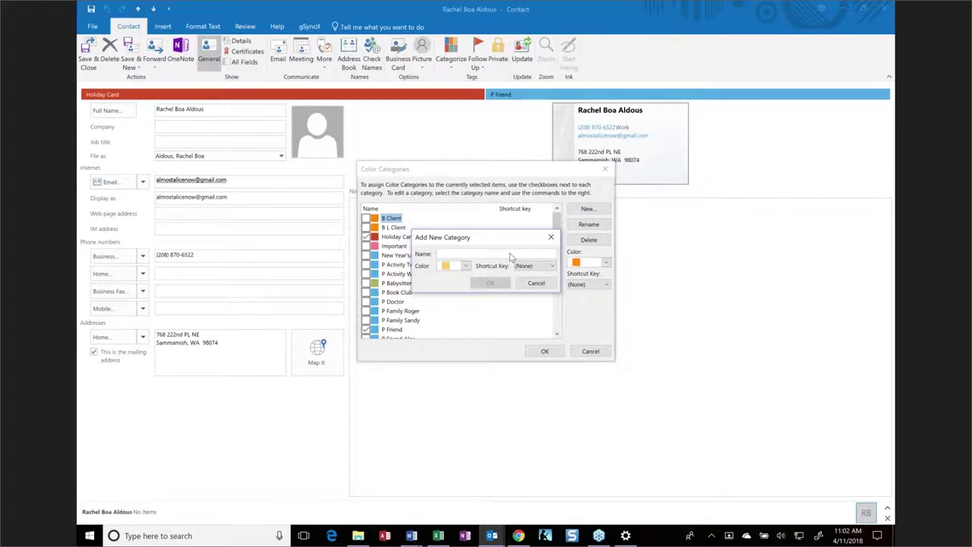
{"action": "type", "text": "NJP"}
{"action": "left_click", "coordinate": [465, 266]}
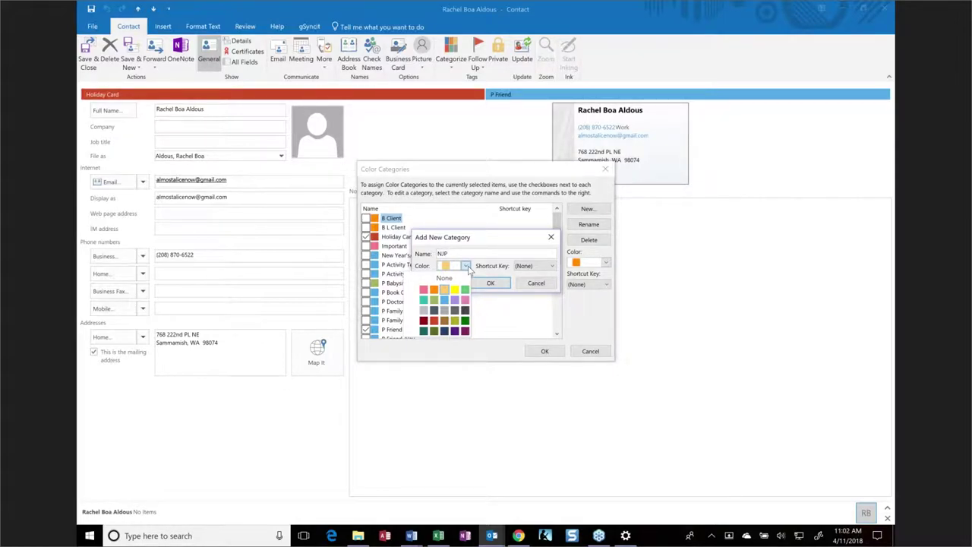
{"action": "left_click", "coordinate": [444, 170]}
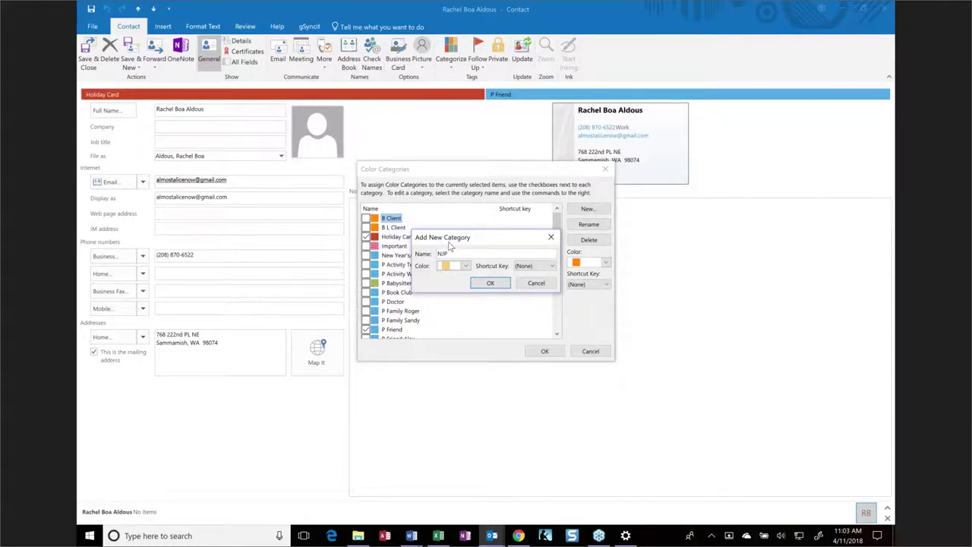
{"action": "left_click", "coordinate": [466, 266]}
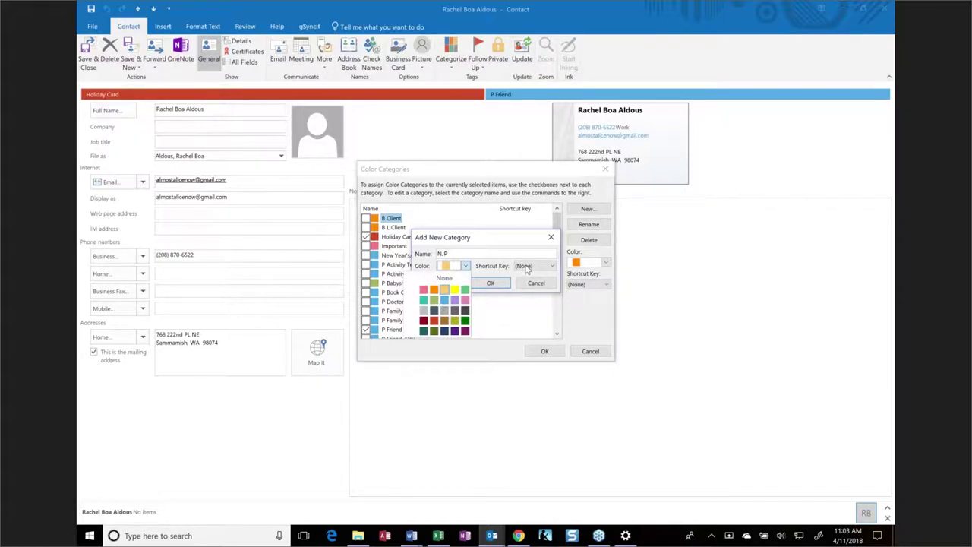
{"action": "left_click", "coordinate": [487, 241]}
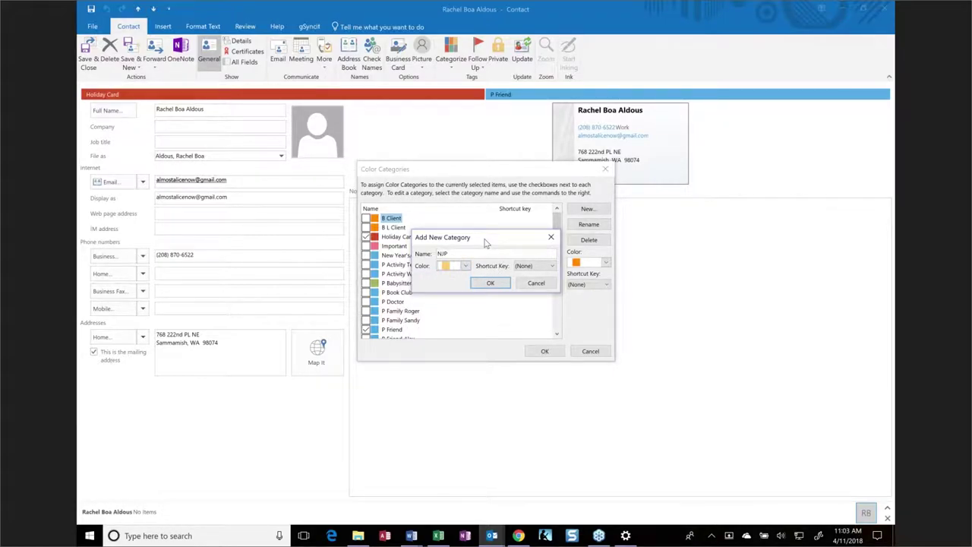
{"action": "left_click", "coordinate": [489, 282]}
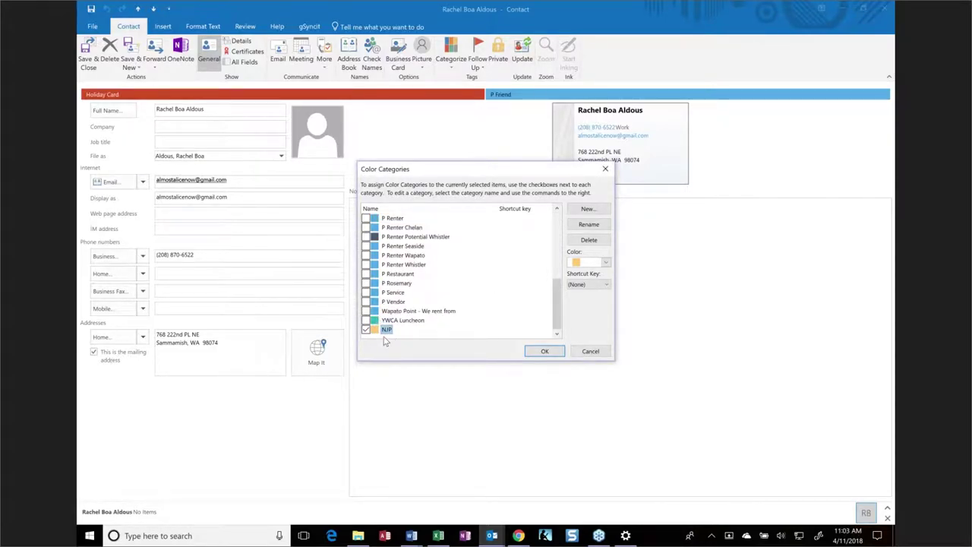
Unassign the NJP category from the open contact, accept the category changes, and close the contact.
{"action": "left_click", "coordinate": [366, 330]}
{"action": "left_click", "coordinate": [544, 353]}
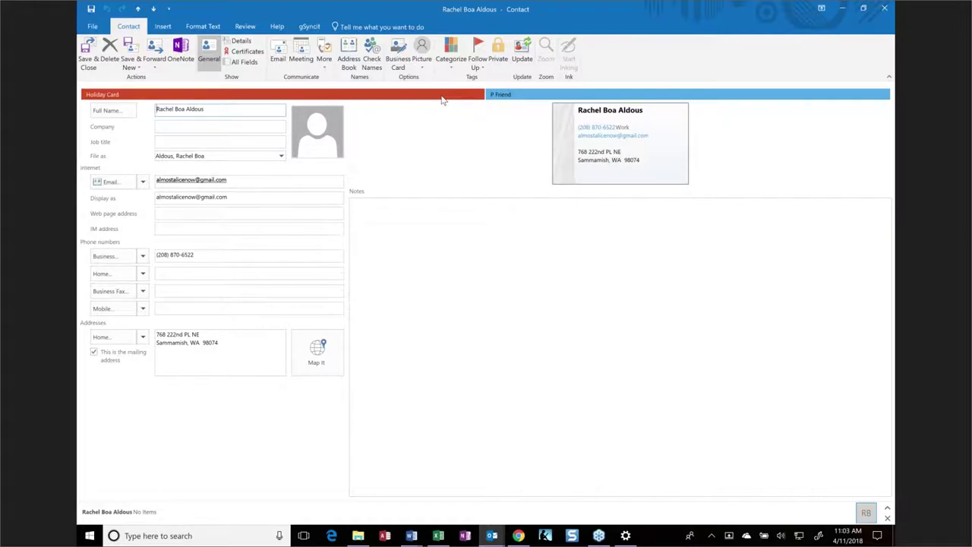
{"action": "left_click", "coordinate": [883, 10]}
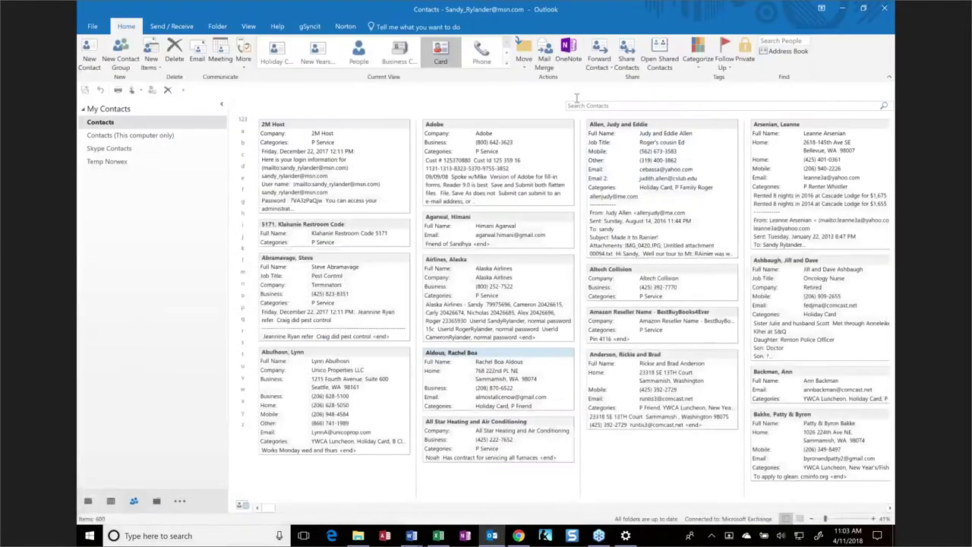
Examine the category choices for the same contact from the contacts overview, including the full color category list, without assigning any.
{"action": "mouse_move", "coordinate": [135, 504]}
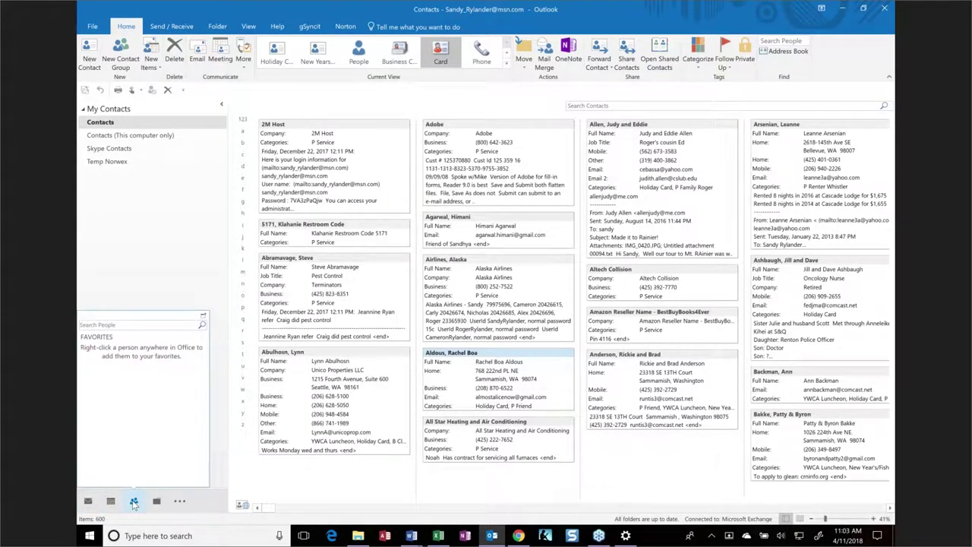
{"action": "left_click", "coordinate": [134, 503]}
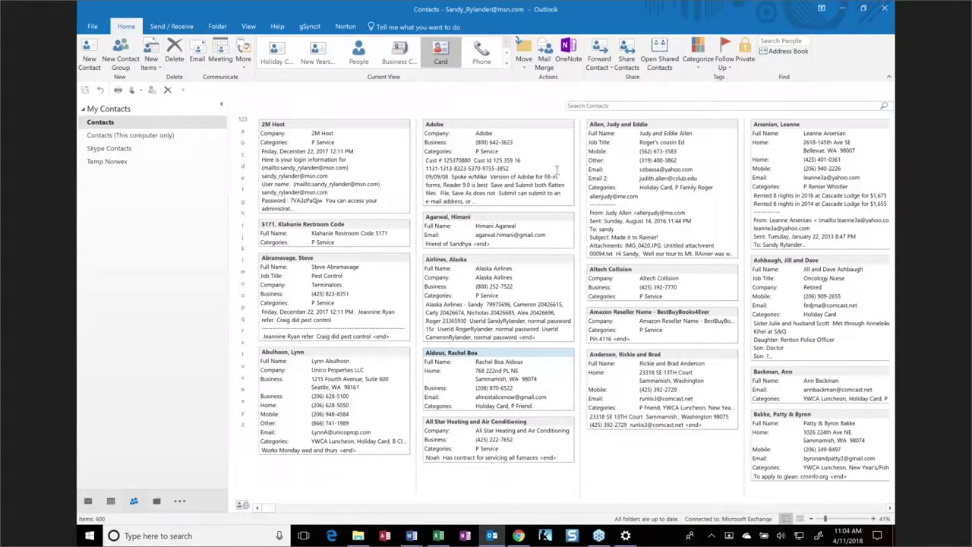
{"action": "right_click", "coordinate": [472, 355]}
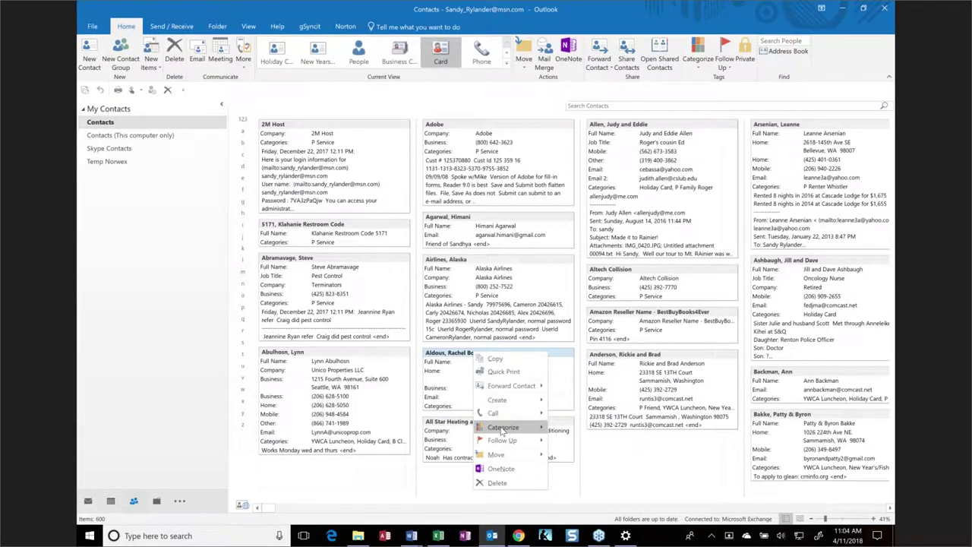
{"action": "mouse_move", "coordinate": [502, 430]}
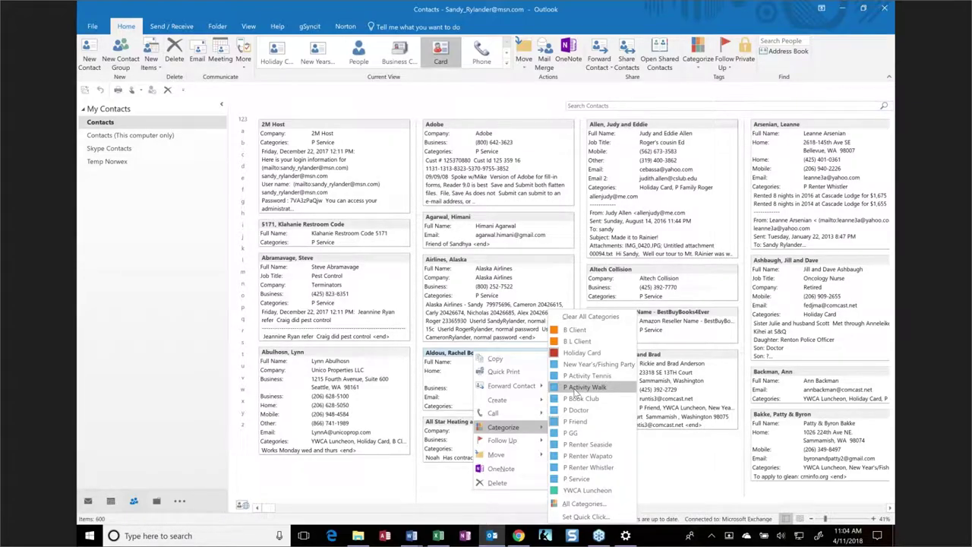
{"action": "left_click", "coordinate": [589, 505]}
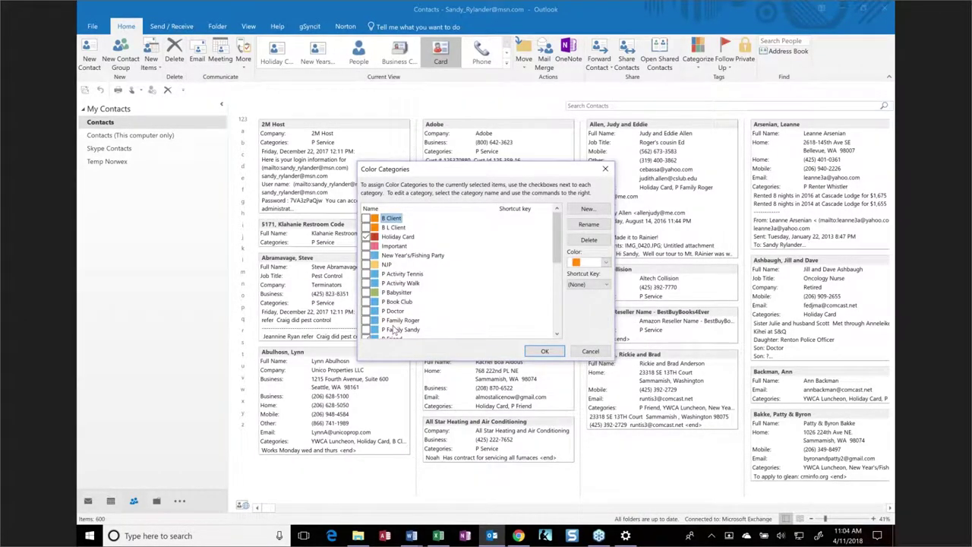
{"action": "scroll", "coordinate": [414, 304], "scroll_direction": "down", "scroll_amount": 8}
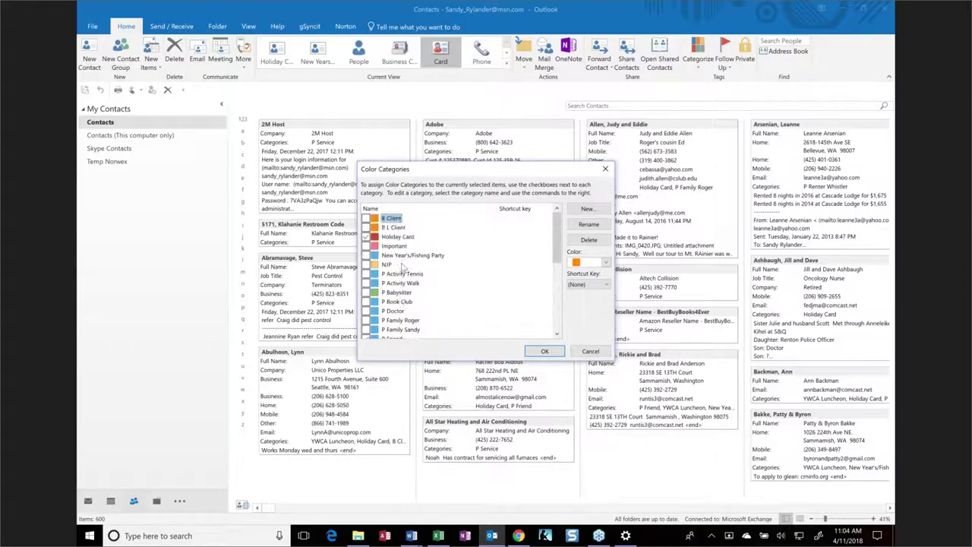
{"action": "left_click", "coordinate": [605, 351]}
{"action": "right_click", "coordinate": [485, 352]}
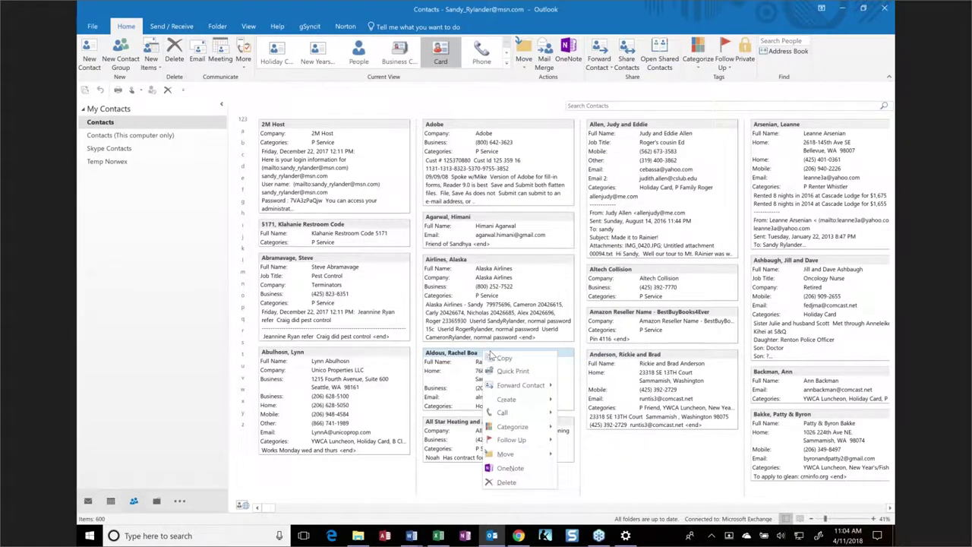
{"action": "mouse_move", "coordinate": [543, 428]}
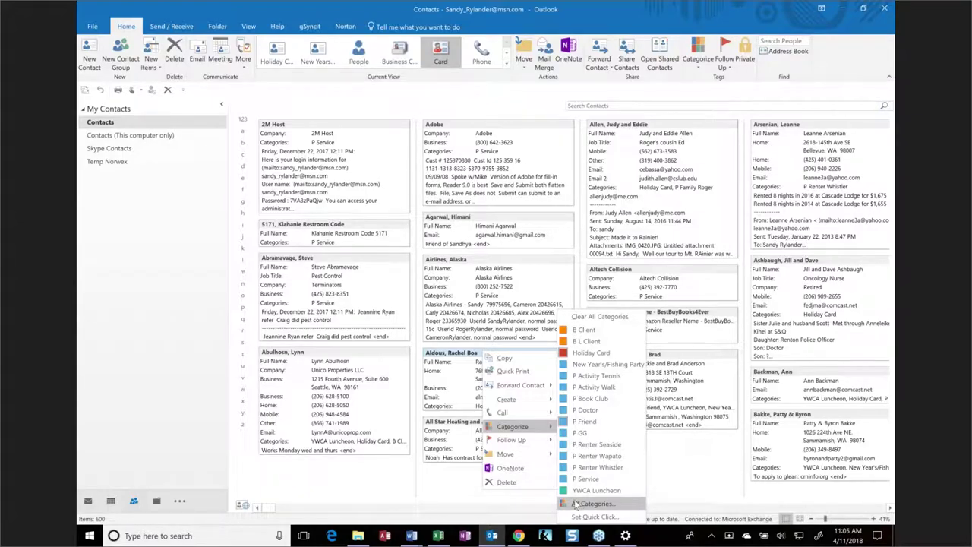
{"action": "left_click", "coordinate": [327, 515]}
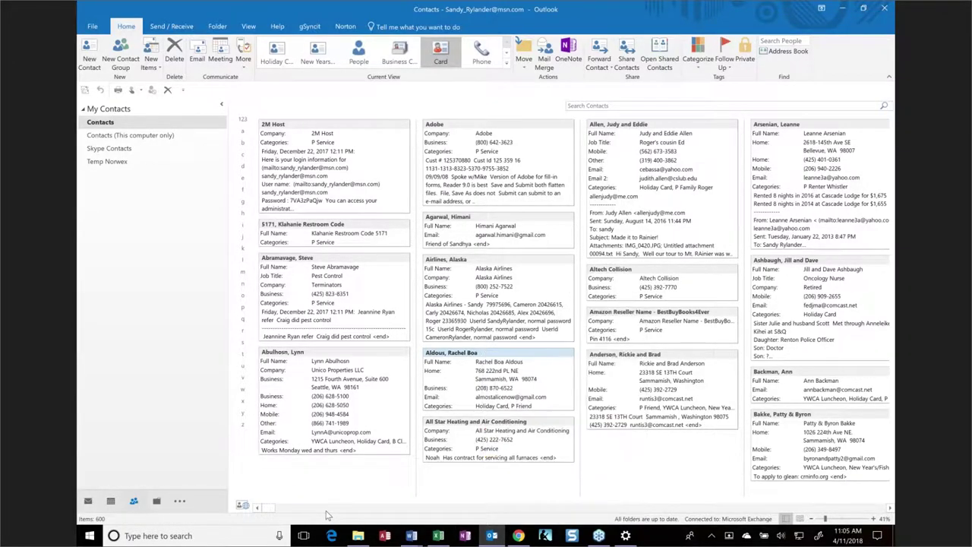
Select four non-adjacent contacts together in Card view and examine the category choices offered for them, without assigning any.
{"action": "scroll", "coordinate": [327, 515], "scroll_direction": "down", "scroll_amount": 3}
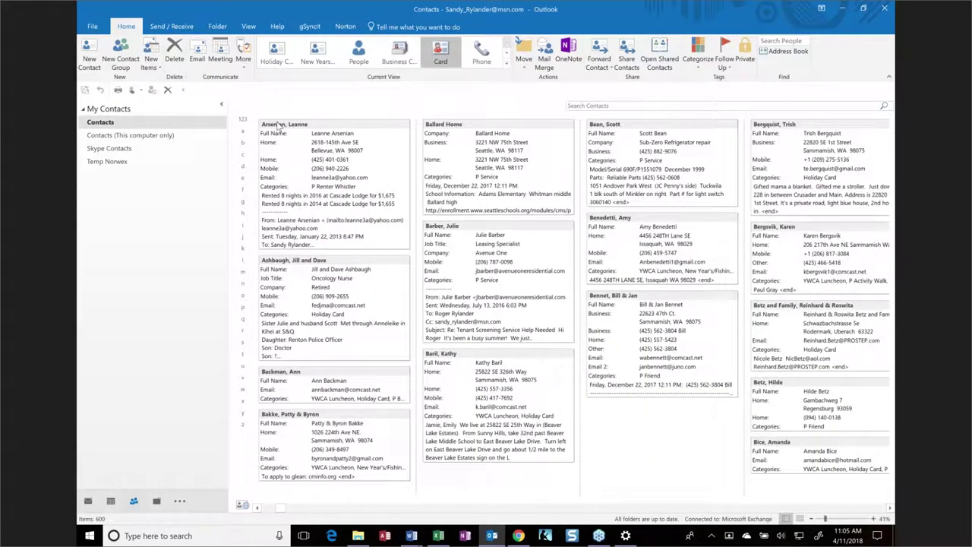
{"action": "left_click", "coordinate": [279, 127]}
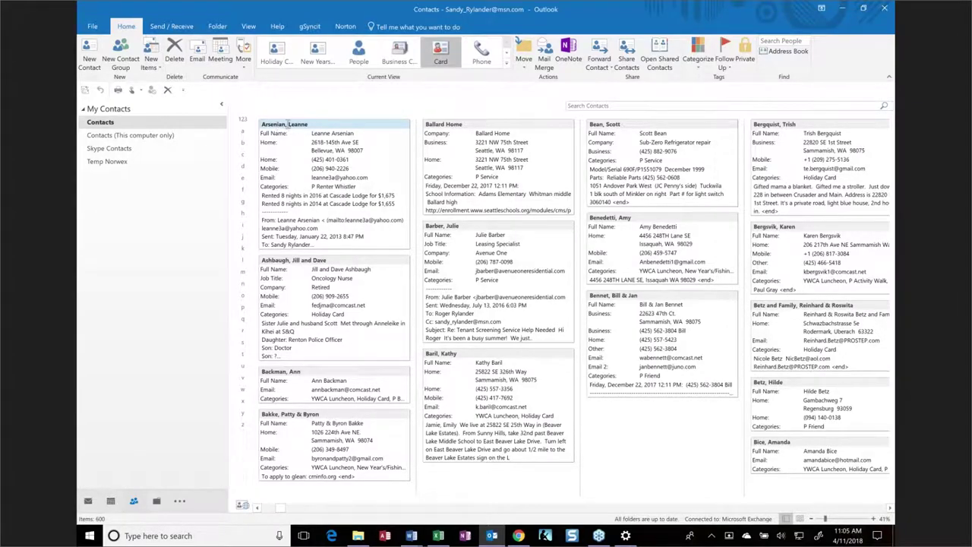
{"action": "left_click", "coordinate": [460, 228]}
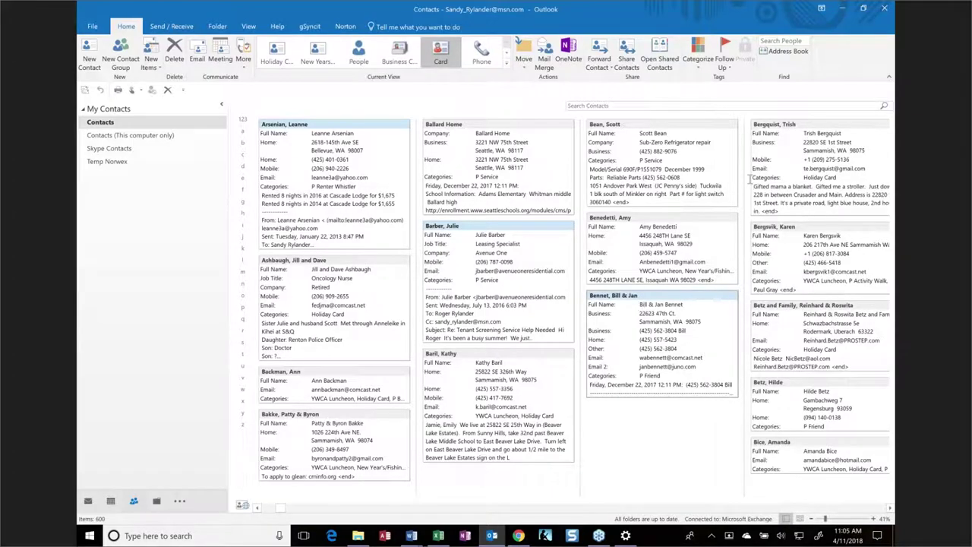
{"action": "left_click", "coordinate": [773, 127]}
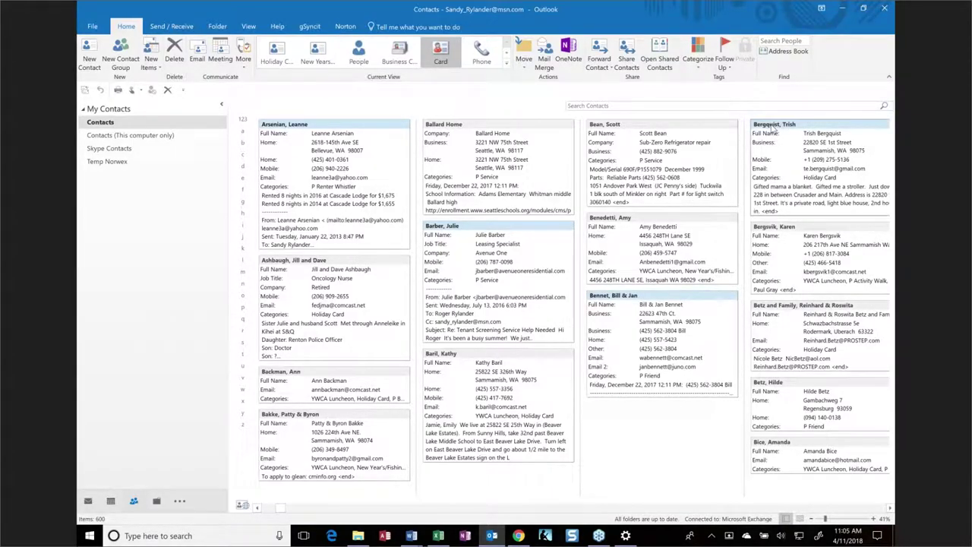
{"action": "right_click", "coordinate": [773, 129]}
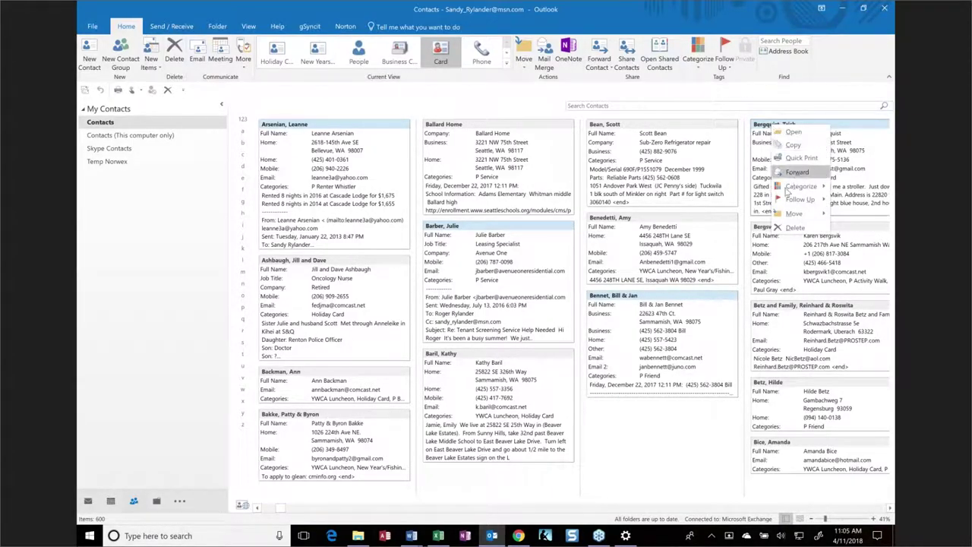
{"action": "mouse_move", "coordinate": [787, 191]}
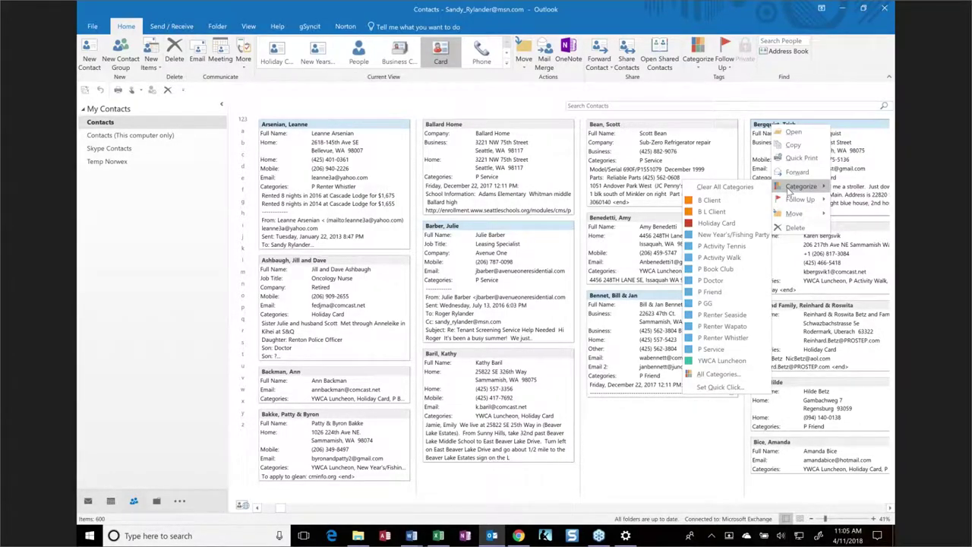
{"action": "left_click", "coordinate": [439, 103]}
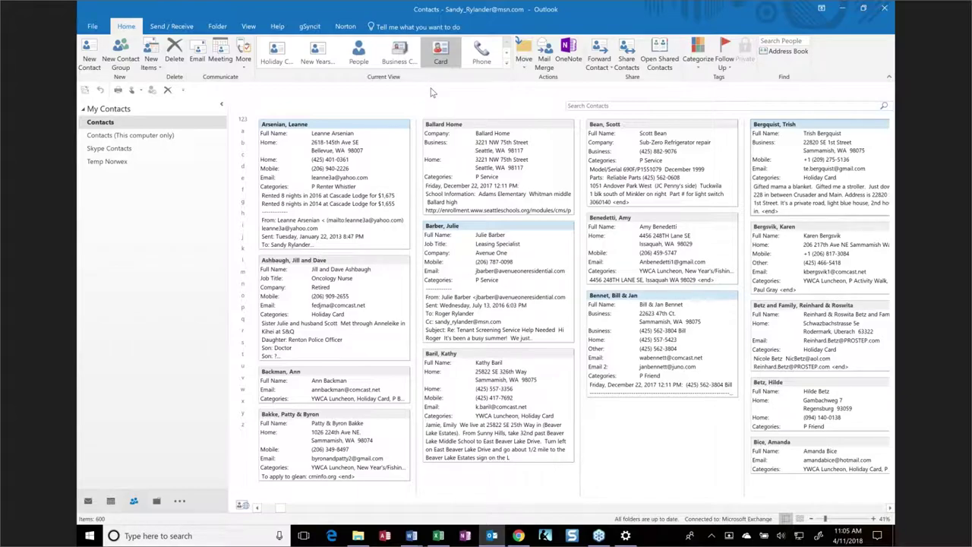
Compare the contacts shown by the Holiday Card view and the New Years view.
{"action": "left_click", "coordinate": [276, 53]}
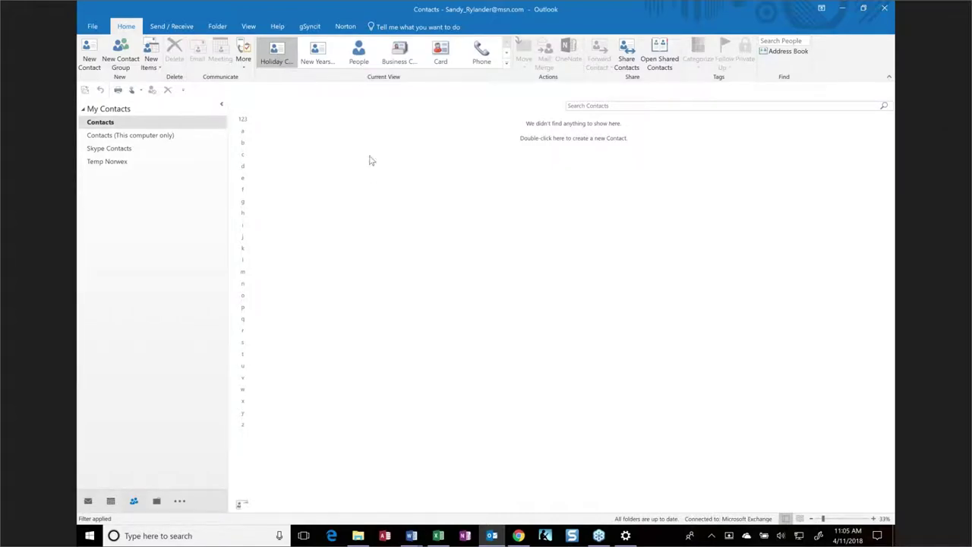
{"action": "left_click", "coordinate": [311, 54]}
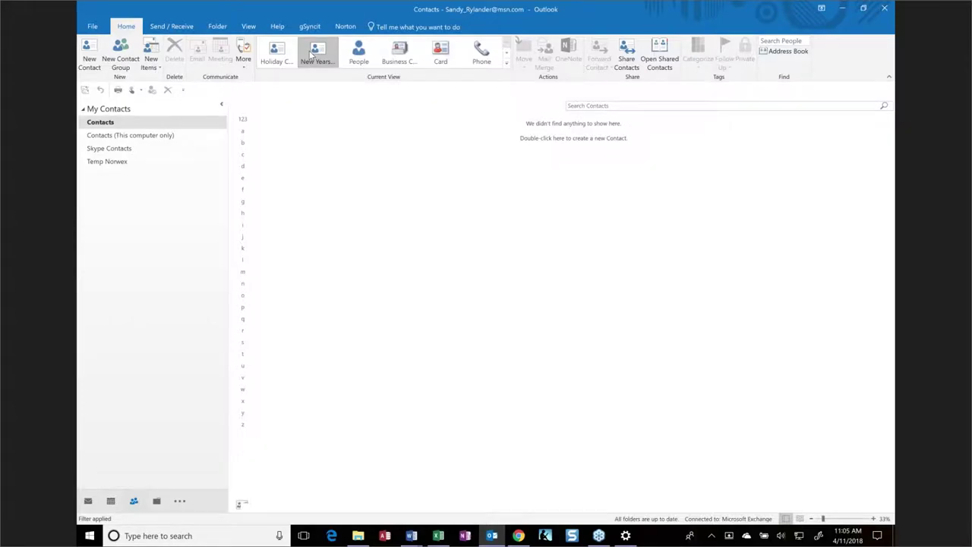
{"action": "left_click", "coordinate": [282, 57]}
{"action": "left_click", "coordinate": [317, 56]}
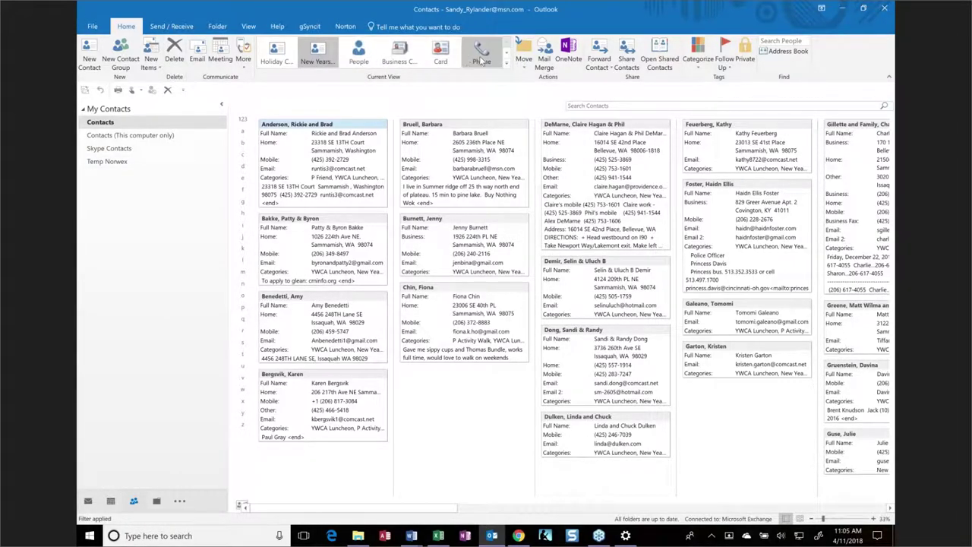
Switch the contacts to List view and widen the Full Name column enough to read whole names.
{"action": "left_click", "coordinate": [508, 67]}
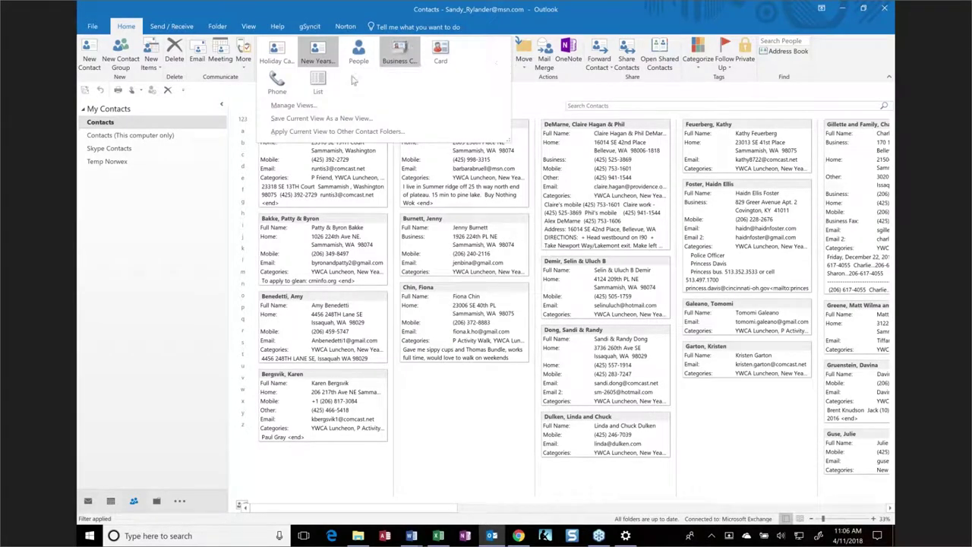
{"action": "left_click", "coordinate": [309, 89]}
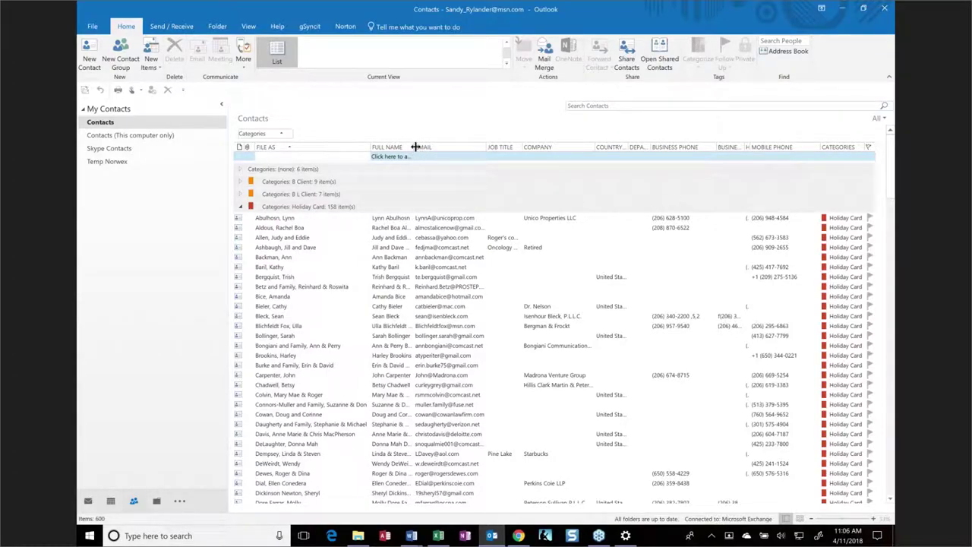
{"action": "left_click_drag", "start_coordinate": [415, 146], "coordinate": [484, 147]}
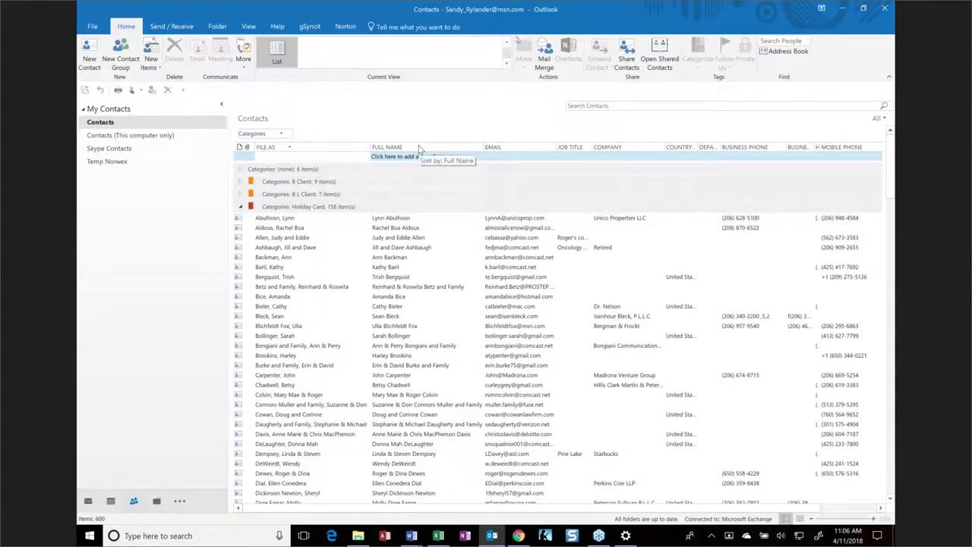
Remove the Full Name column from the list, and try moving the Job Title column ahead of Email and back.
{"action": "left_click_drag", "start_coordinate": [419, 148], "coordinate": [420, 198]}
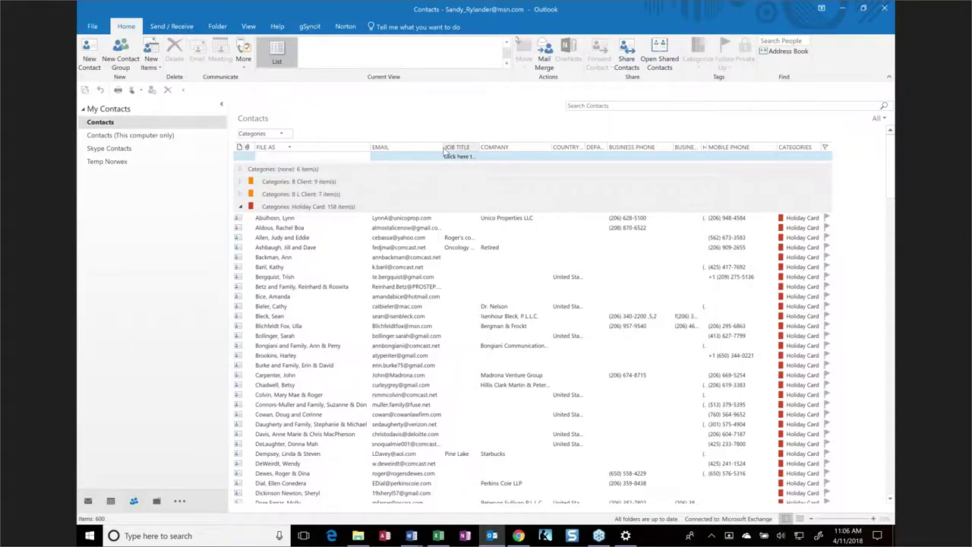
{"action": "left_click_drag", "start_coordinate": [378, 155], "coordinate": [372, 149]}
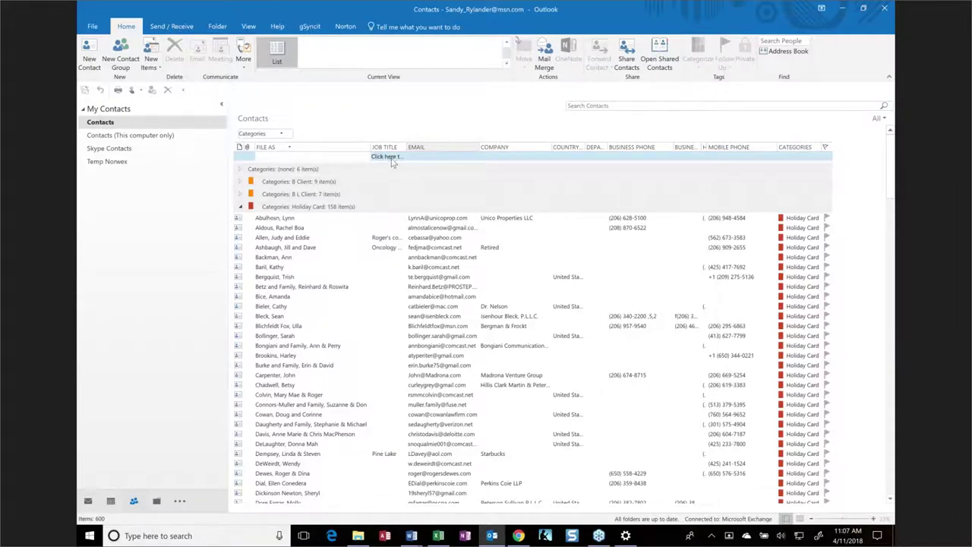
{"action": "left_click_drag", "start_coordinate": [416, 147], "coordinate": [372, 147]}
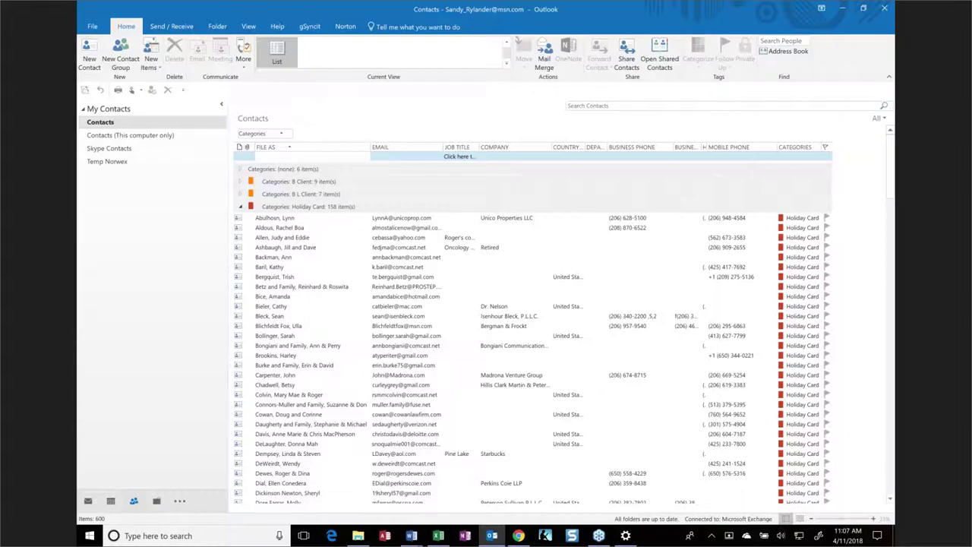
{"action": "mouse_move", "coordinate": [394, 148]}
{"action": "left_mouse_down"}
{"action": "mouse_move", "coordinate": [396, 177]}
{"action": "mouse_move", "coordinate": [404, 157]}
{"action": "left_mouse_up"}
Open the Field Chooser for the contact list's columns and place it over the middle of the list.
{"action": "right_click", "coordinate": [418, 150]}
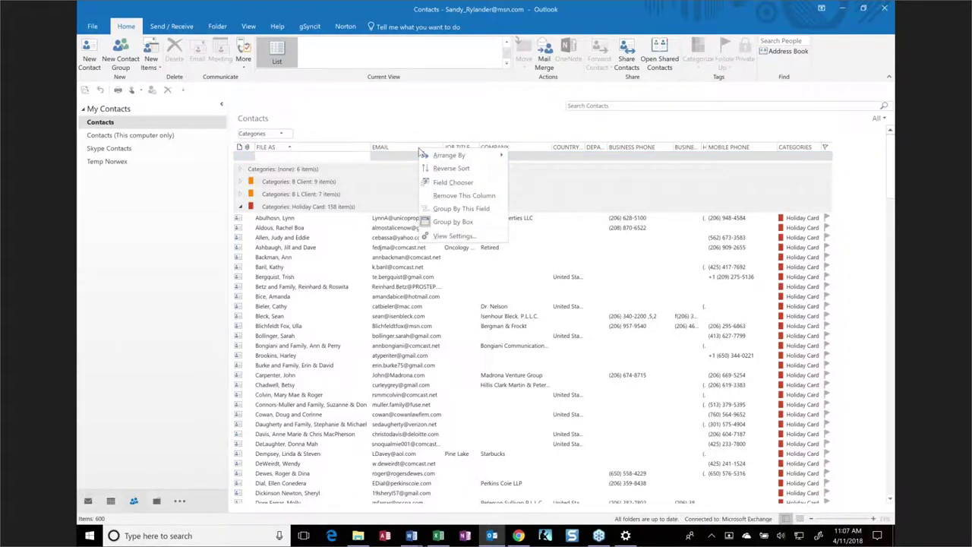
{"action": "left_click", "coordinate": [449, 183]}
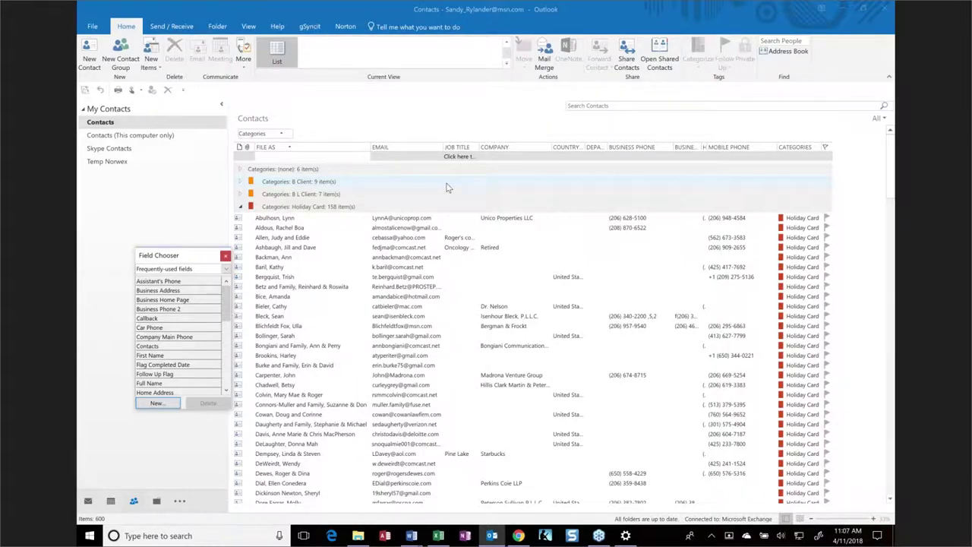
{"action": "right_click", "coordinate": [427, 149]}
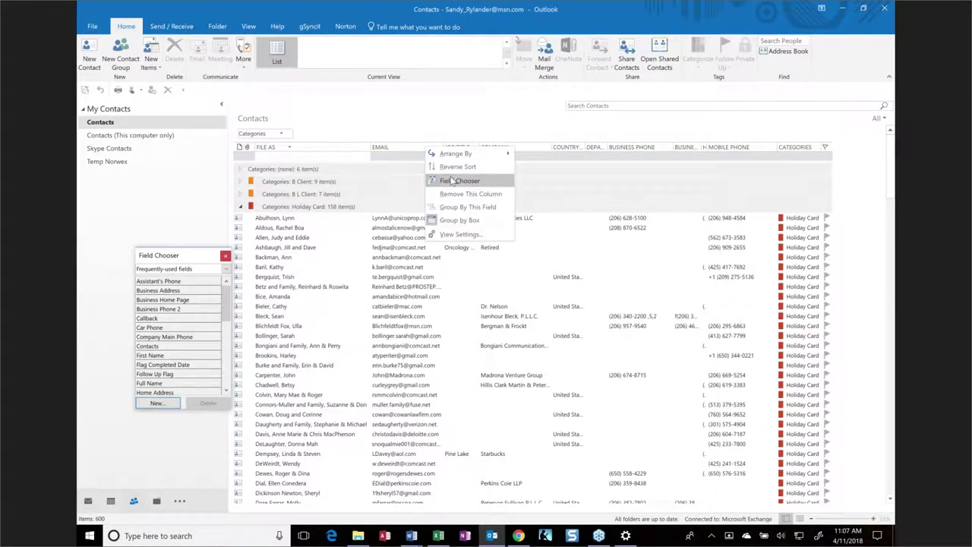
{"action": "left_click", "coordinate": [509, 113]}
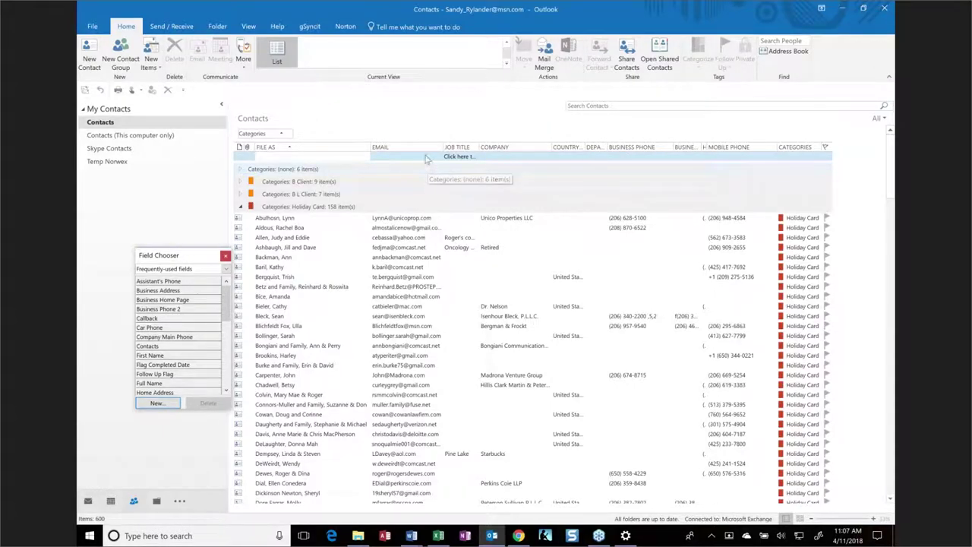
{"action": "left_click_drag", "start_coordinate": [170, 260], "coordinate": [508, 218]}
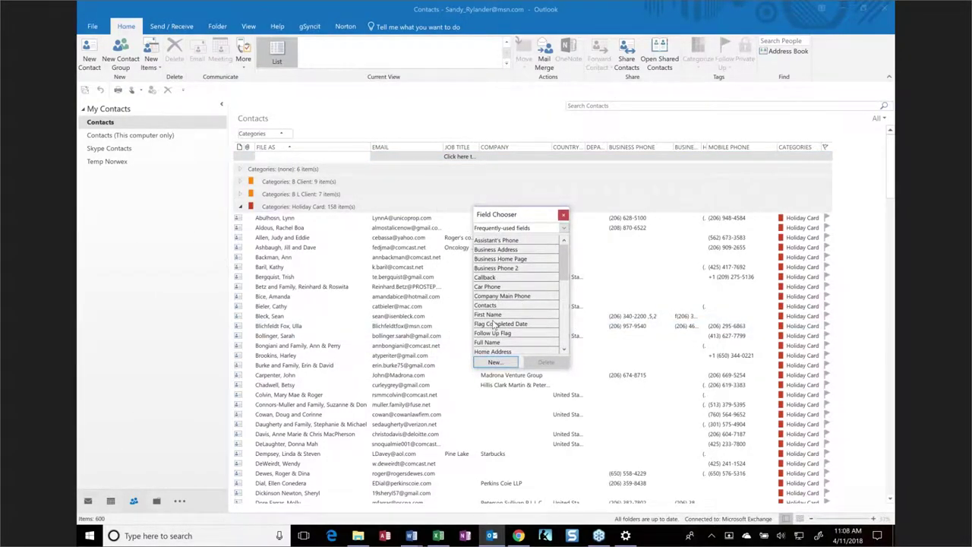
Set the Field Chooser to offer All Contact fields.
{"action": "left_click", "coordinate": [486, 230]}
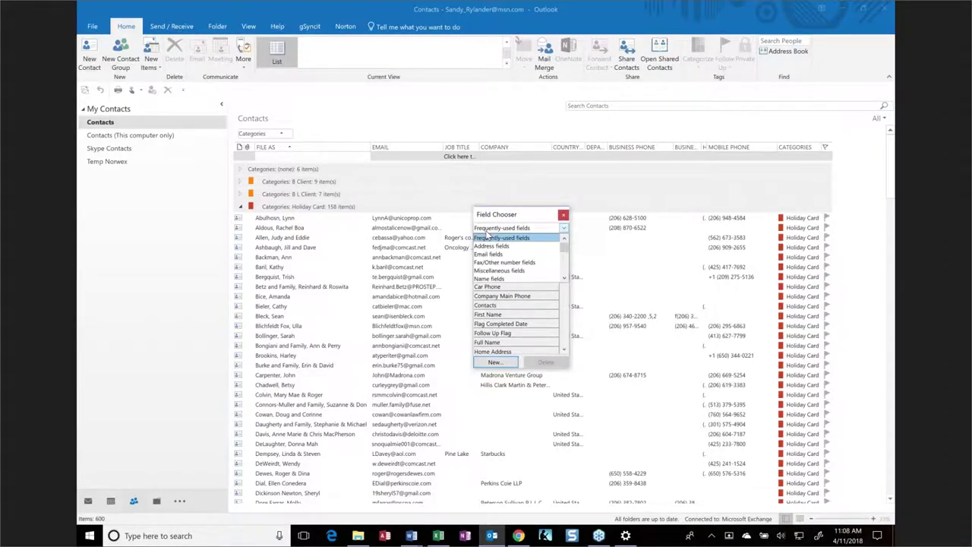
{"action": "scroll", "coordinate": [497, 268], "scroll_direction": "down", "scroll_amount": 1}
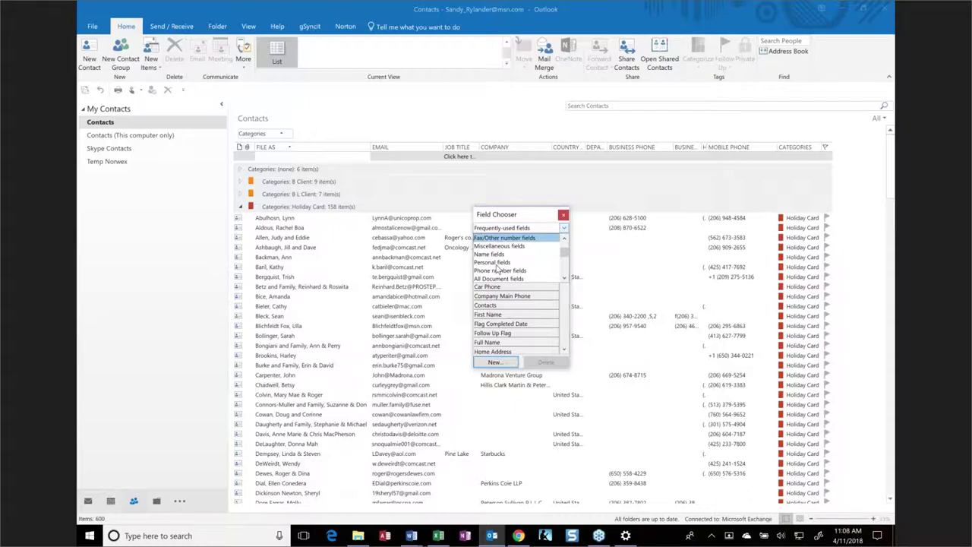
{"action": "scroll", "coordinate": [522, 273], "scroll_direction": "down", "scroll_amount": 1}
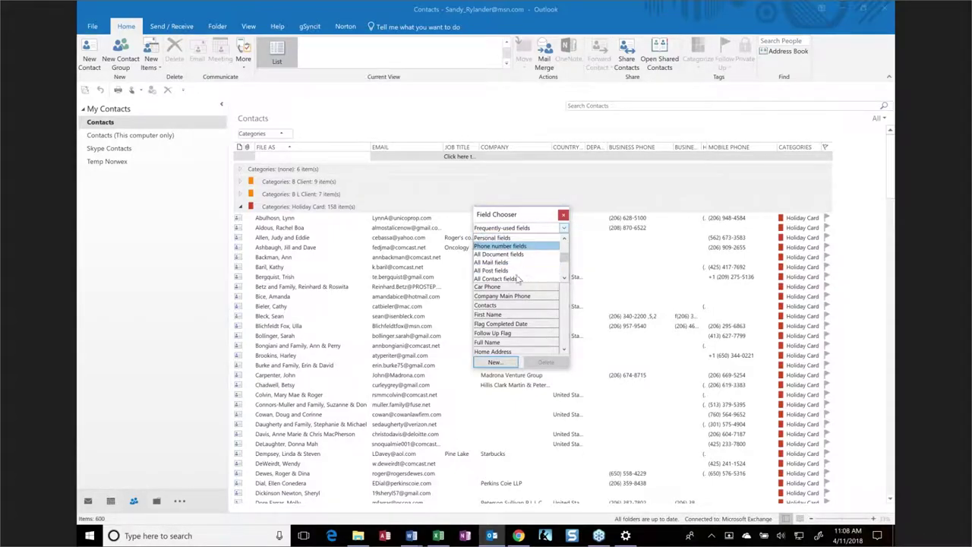
{"action": "left_click", "coordinate": [515, 282]}
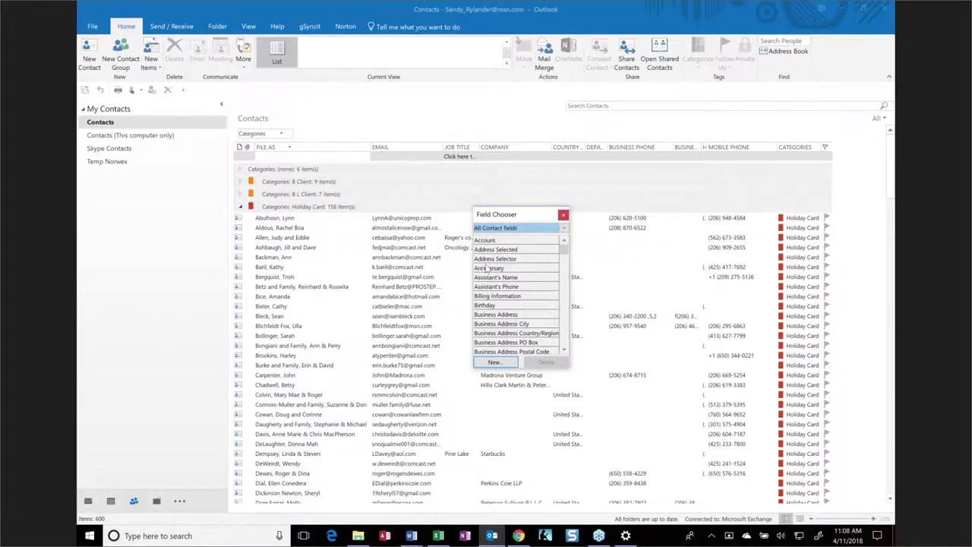
Look through the available contact fields, add Birthday as a column between File As and Email, and widen it.
{"action": "scroll", "coordinate": [550, 285], "scroll_direction": "down", "scroll_amount": 3}
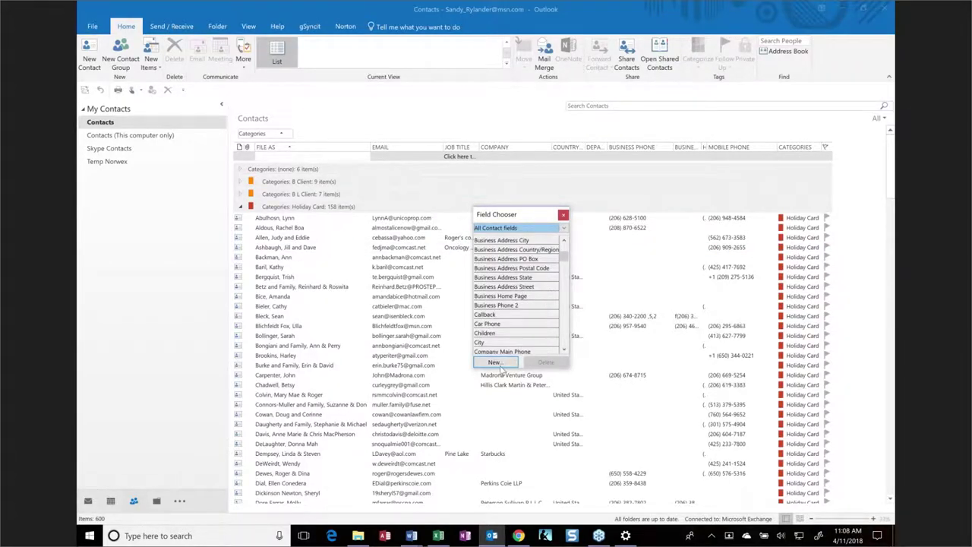
{"action": "scroll", "coordinate": [524, 345], "scroll_direction": "down", "scroll_amount": 2}
{"action": "scroll", "coordinate": [523, 341], "scroll_direction": "down", "scroll_amount": 4}
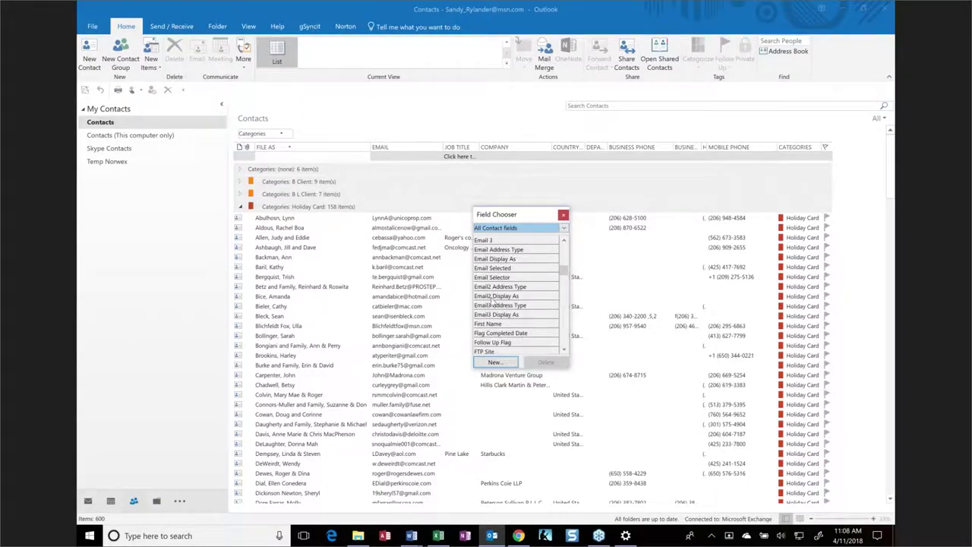
{"action": "scroll", "coordinate": [493, 292], "scroll_direction": "down", "scroll_amount": 7}
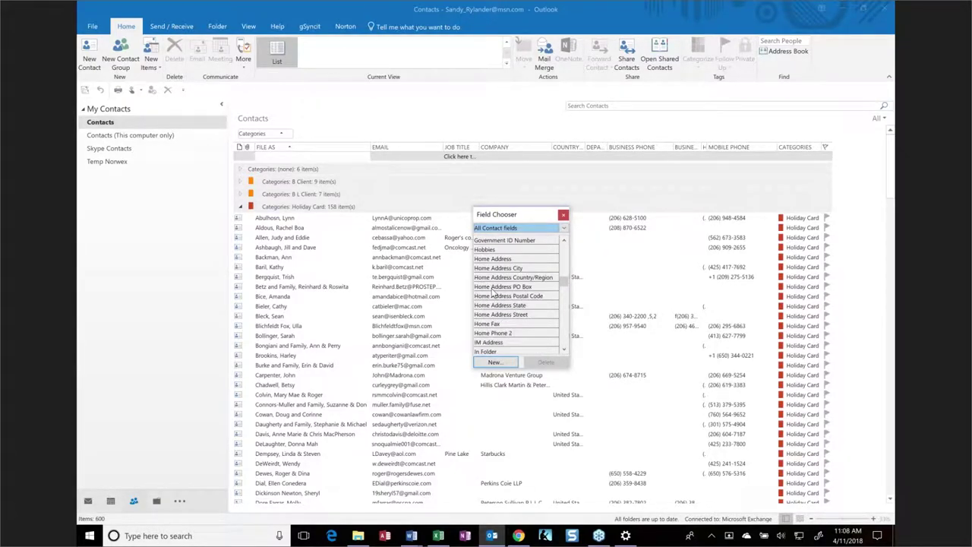
{"action": "scroll", "coordinate": [492, 293], "scroll_direction": "down", "scroll_amount": 3}
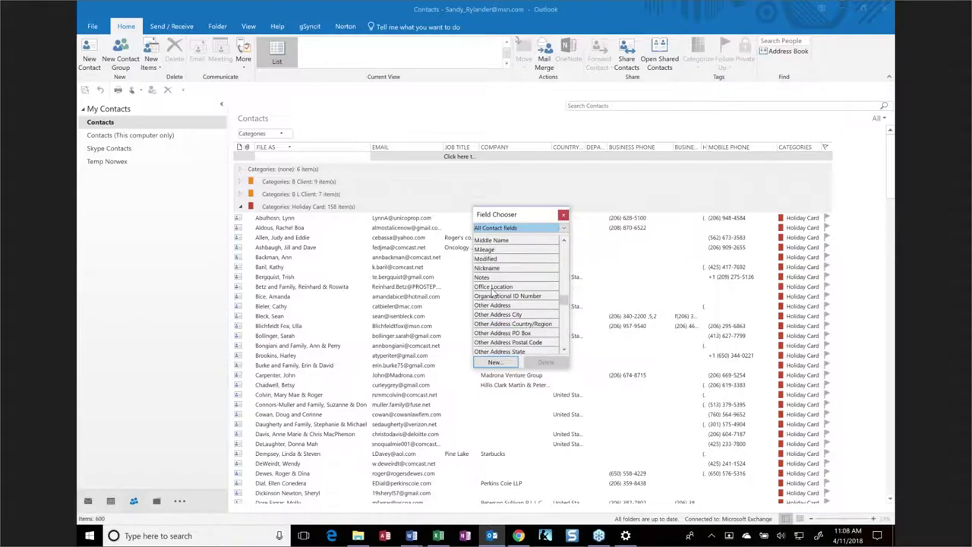
{"action": "scroll", "coordinate": [495, 281], "scroll_direction": "up", "scroll_amount": 3}
{"action": "scroll", "coordinate": [495, 281], "scroll_direction": "up", "scroll_amount": 15}
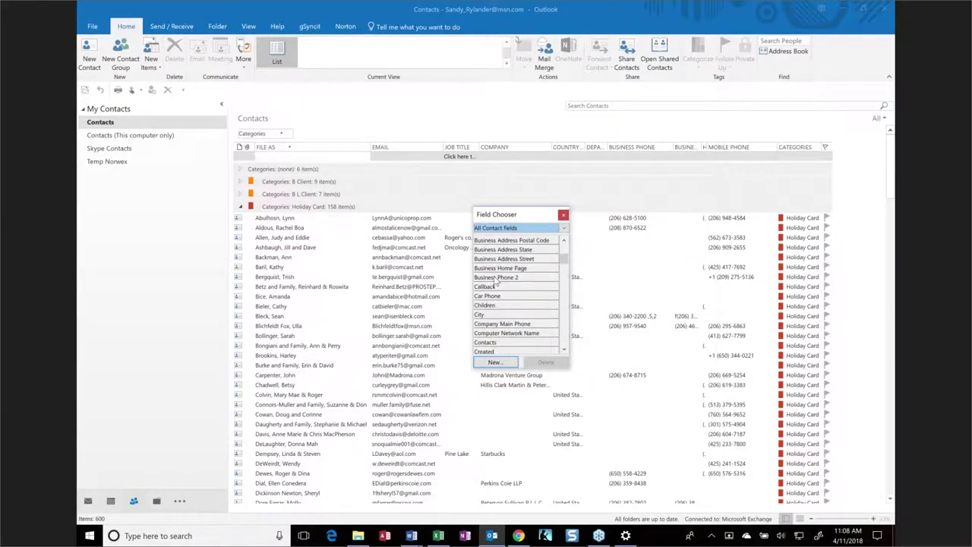
{"action": "left_click_drag", "start_coordinate": [486, 306], "coordinate": [372, 150]}
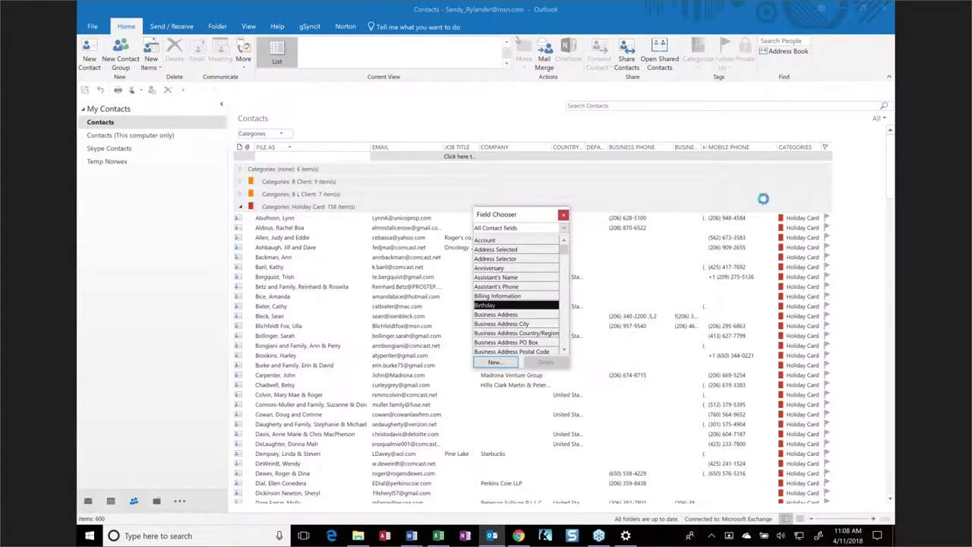
{"action": "left_click", "coordinate": [388, 148]}
{"action": "left_click_drag", "start_coordinate": [386, 148], "coordinate": [471, 148]}
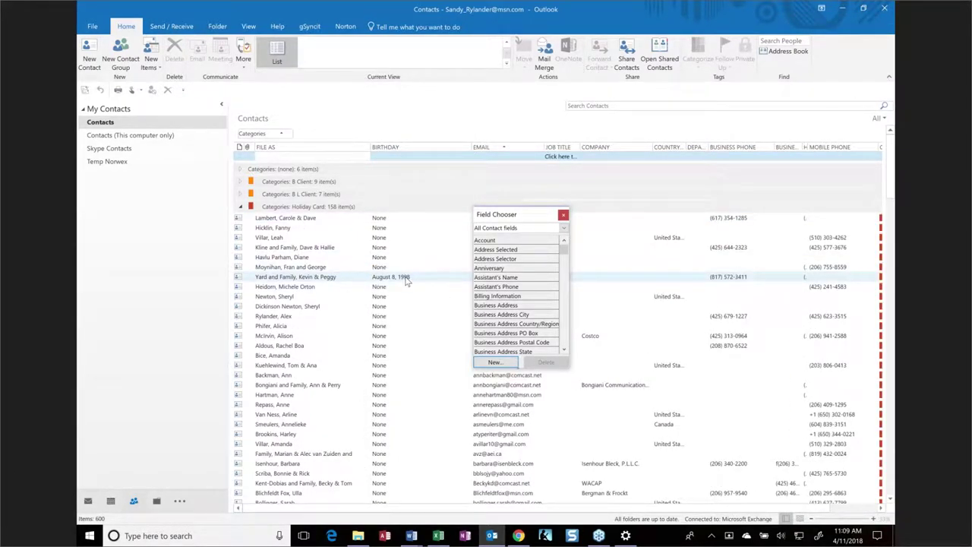
Sort the contact list by Birthday with the latest date first, then by File As ascending and finally File As descending.
{"action": "left_click", "coordinate": [411, 152]}
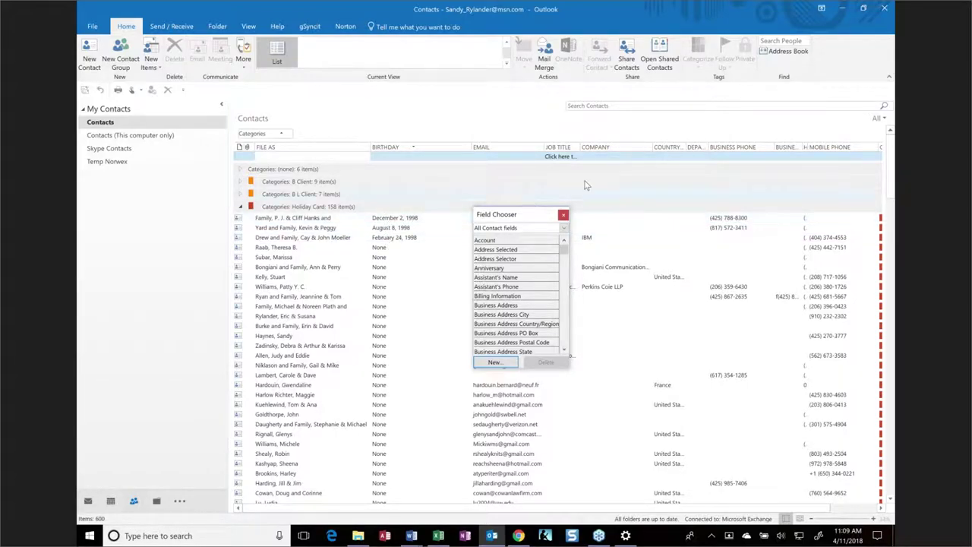
{"action": "left_click", "coordinate": [306, 149]}
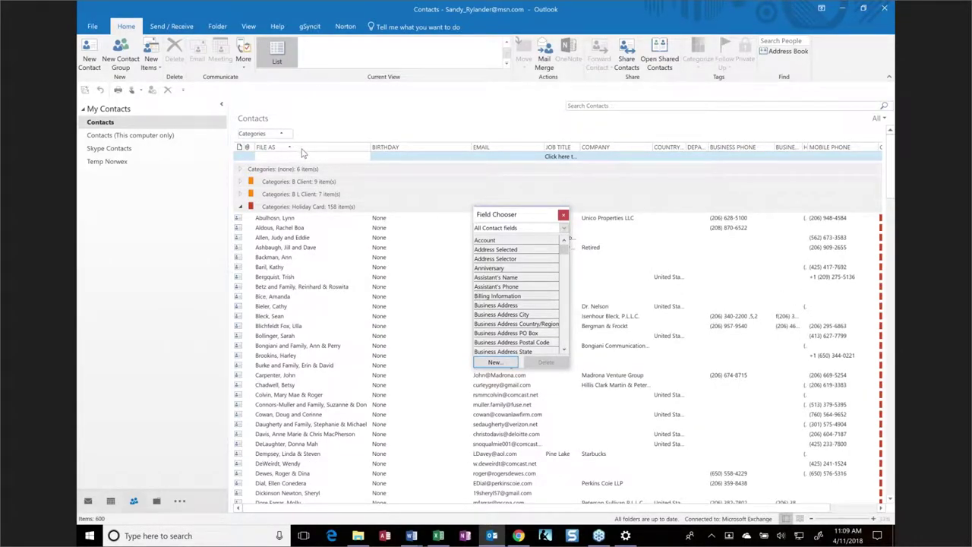
{"action": "left_click", "coordinate": [303, 150]}
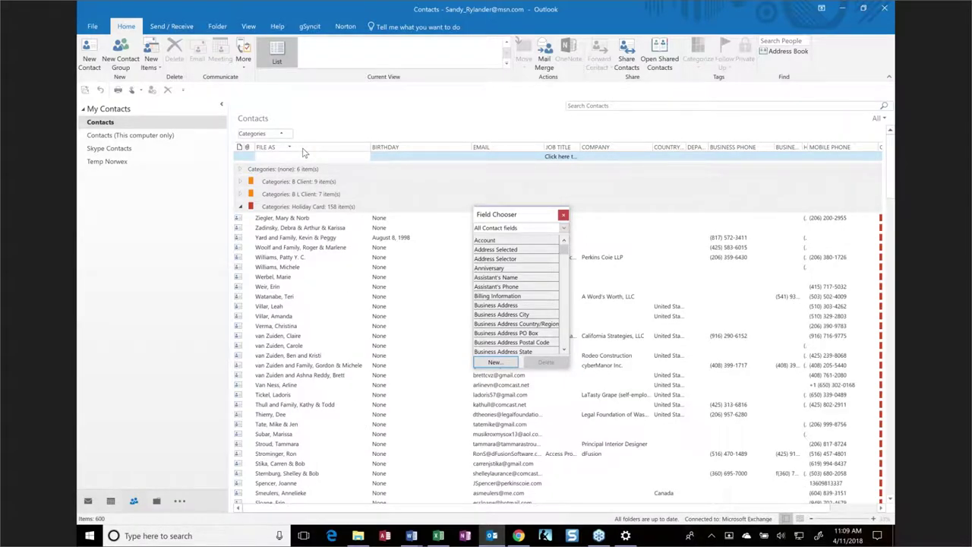
Sort the contact list by File As ascending, close the Field Chooser, and narrow the Birthday column.
{"action": "left_click", "coordinate": [303, 152]}
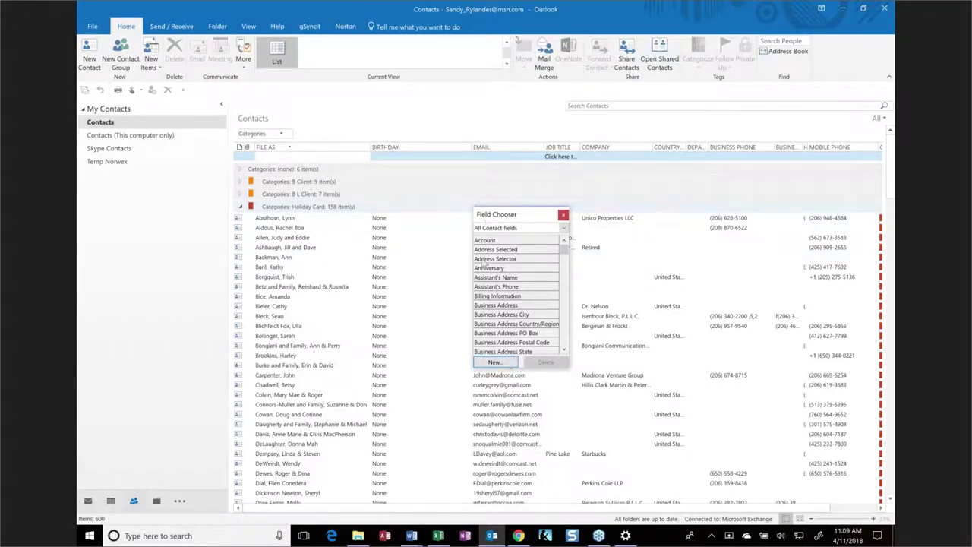
{"action": "left_click", "coordinate": [564, 216]}
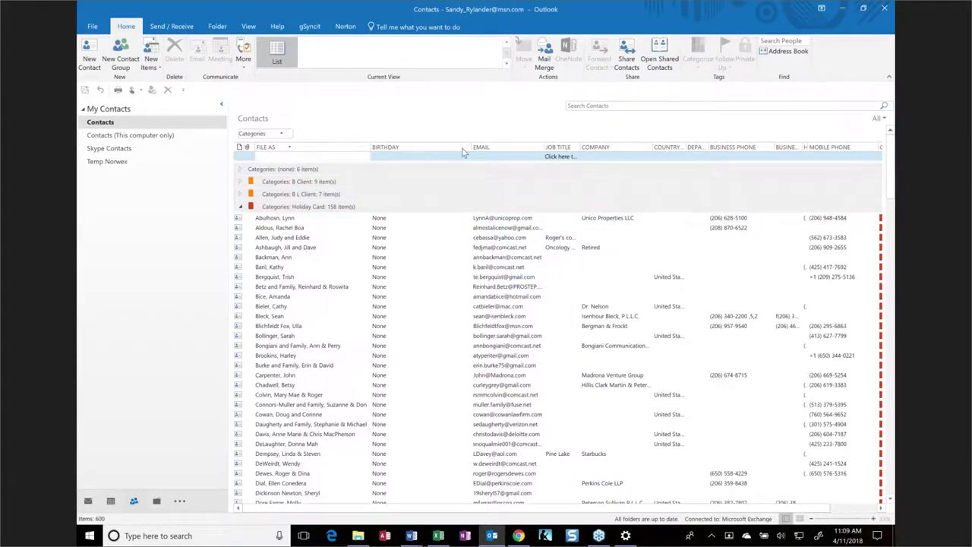
{"action": "left_click_drag", "start_coordinate": [471, 148], "coordinate": [438, 148]}
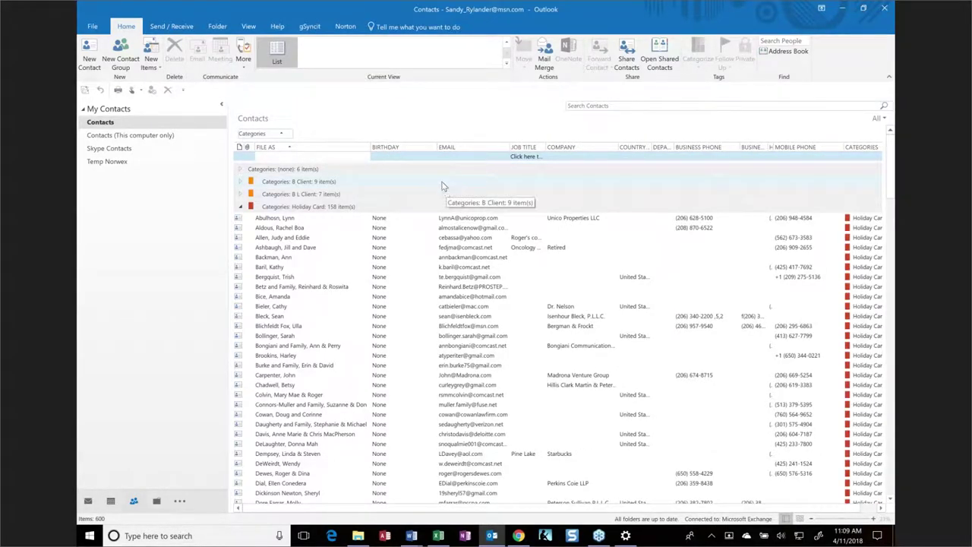
Review the advanced view settings of the contact List view, including its columns, grouping and sort options, and leave them without changes.
{"action": "left_click", "coordinate": [506, 47]}
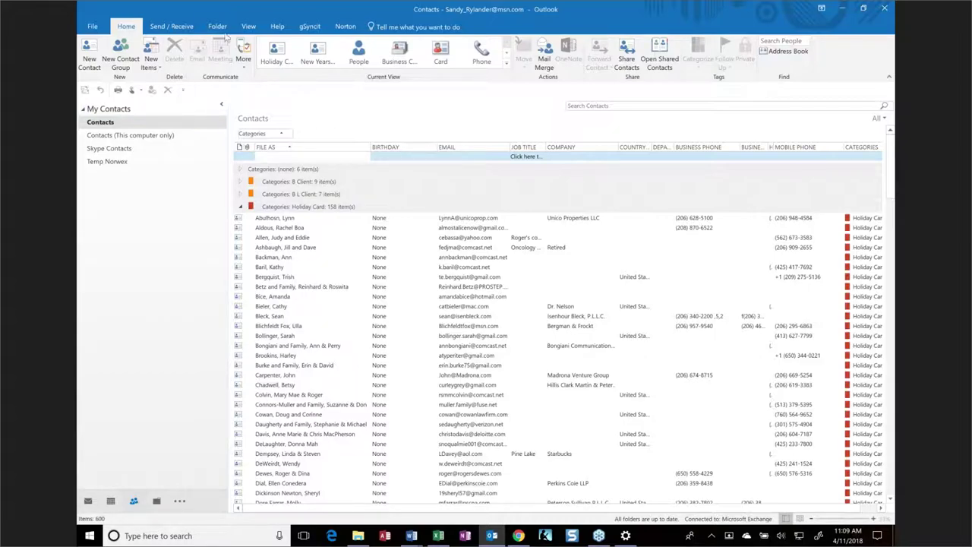
{"action": "left_click", "coordinate": [248, 27]}
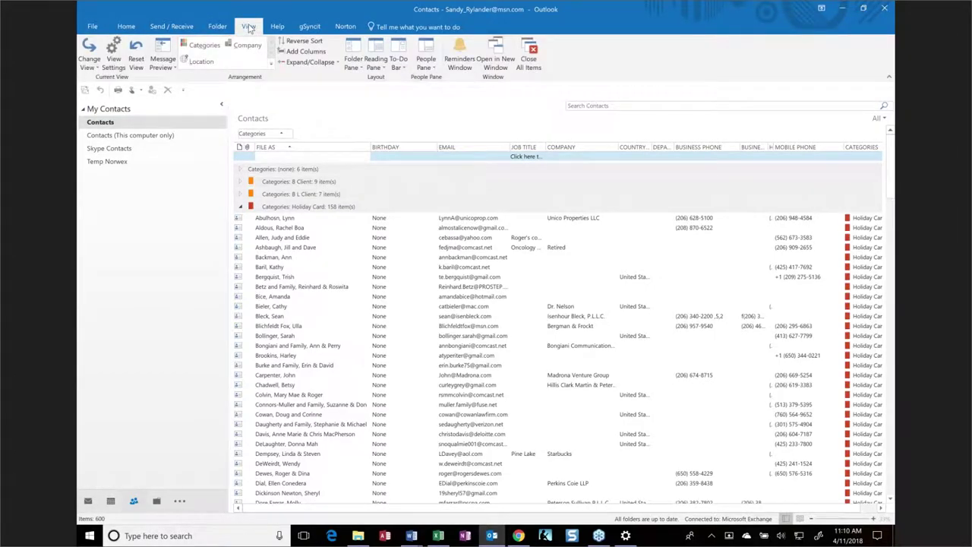
{"action": "left_click", "coordinate": [113, 64]}
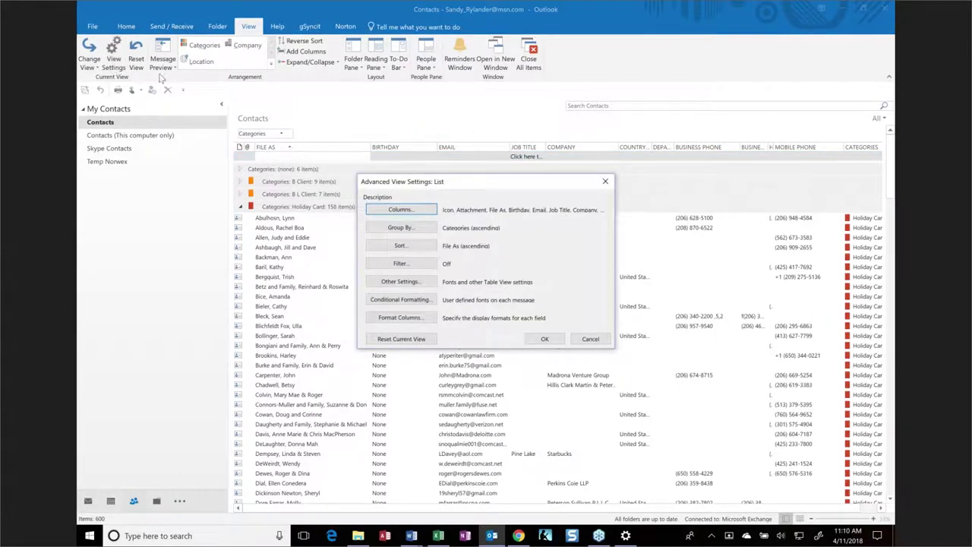
{"action": "left_click", "coordinate": [591, 340]}
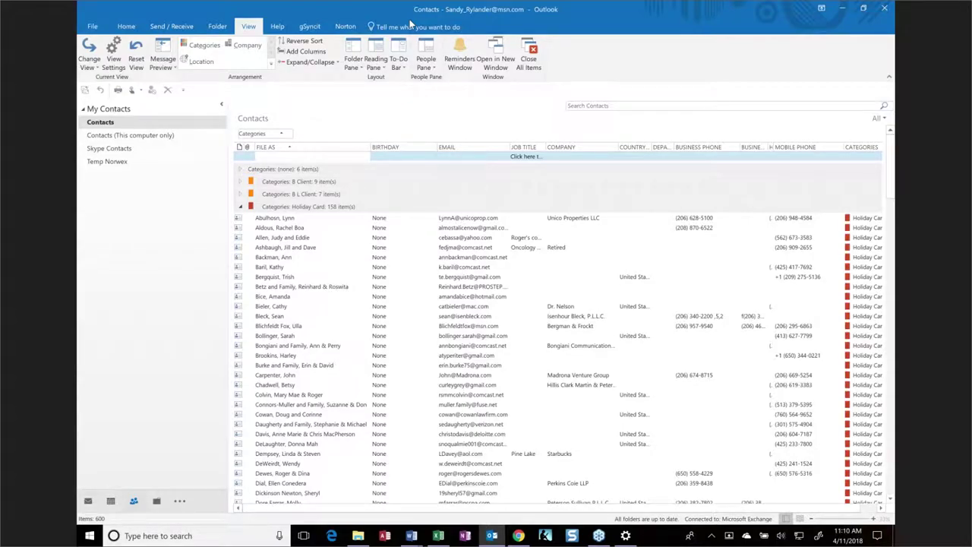
{"action": "key", "text": "Right"}
{"action": "key", "text": "Return"}
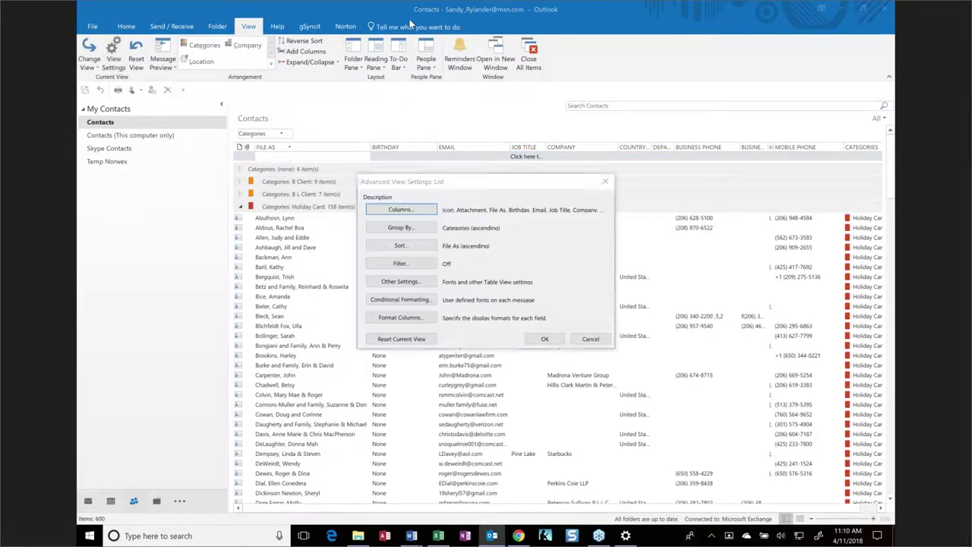
{"action": "left_click", "coordinate": [594, 339]}
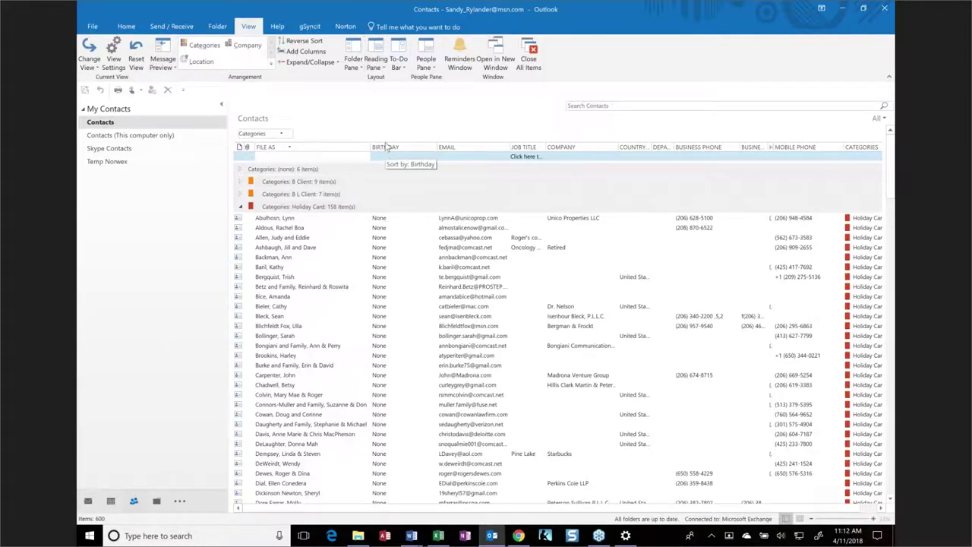
Remove the Birthday column from the contact list and reopen the Field Chooser over the column headings.
{"action": "left_click", "coordinate": [386, 148]}
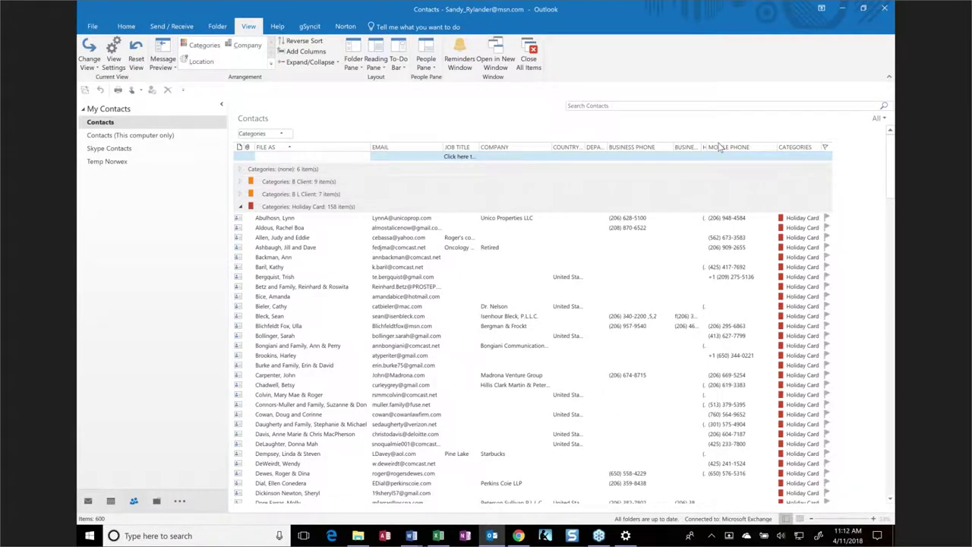
{"action": "right_click", "coordinate": [423, 149]}
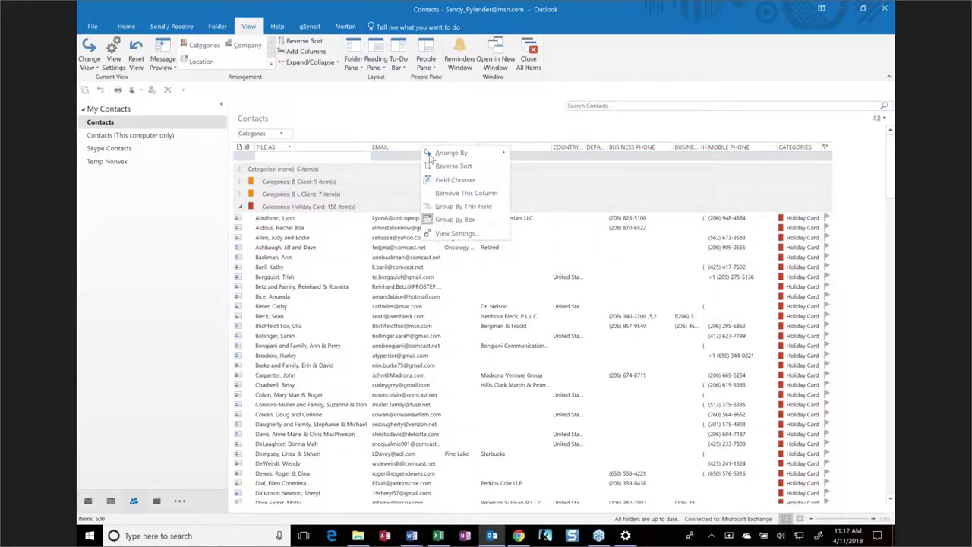
{"action": "left_click", "coordinate": [454, 180]}
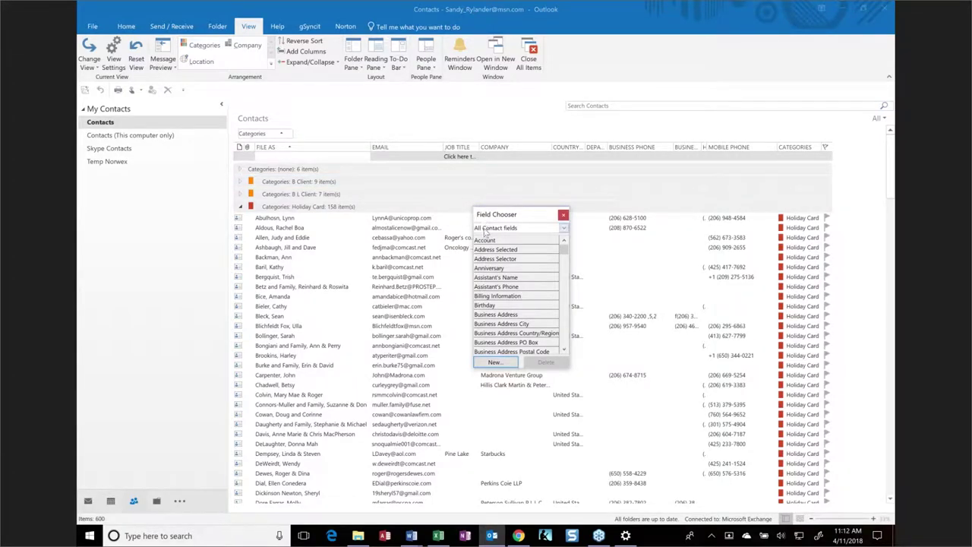
{"action": "left_click_drag", "start_coordinate": [522, 217], "coordinate": [402, 139]}
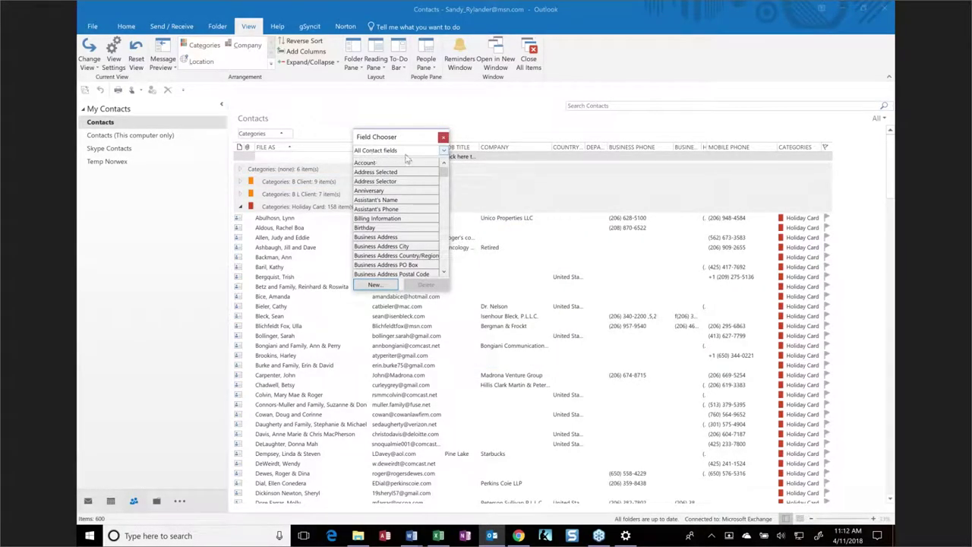
Browse the Field Chooser's field sets, show the Personal fields with Birthday selected, and close the chooser without adding a column.
{"action": "left_click", "coordinate": [423, 150]}
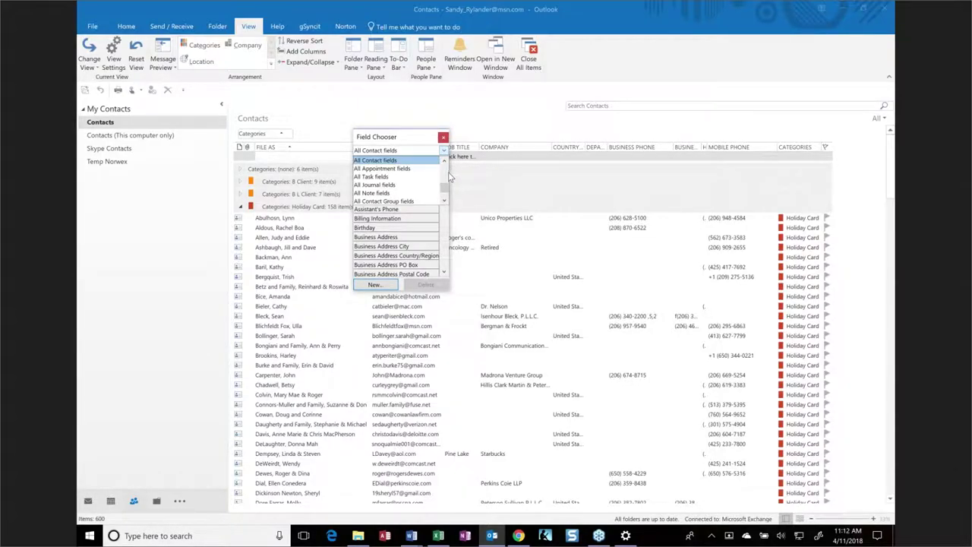
{"action": "left_click", "coordinate": [444, 177]}
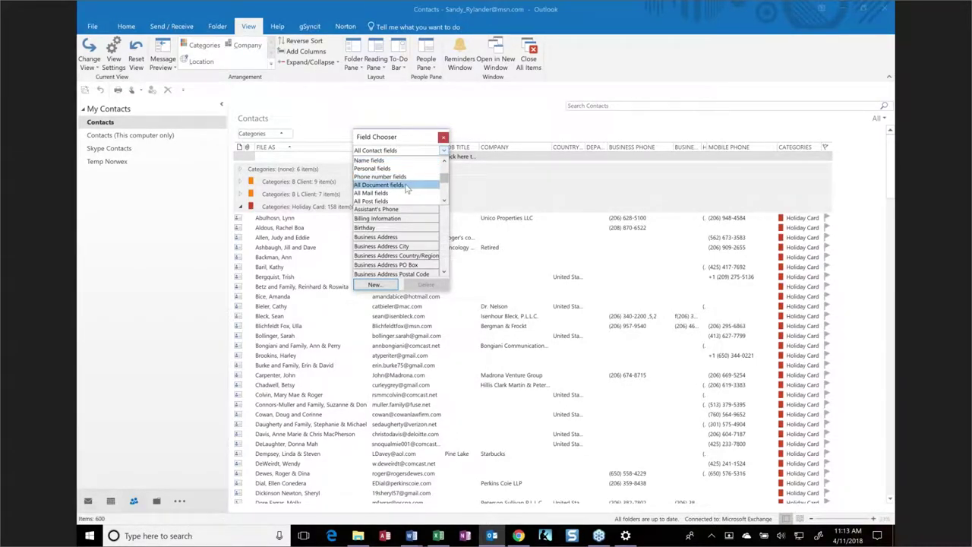
{"action": "scroll", "coordinate": [406, 186], "scroll_direction": "down", "scroll_amount": 2}
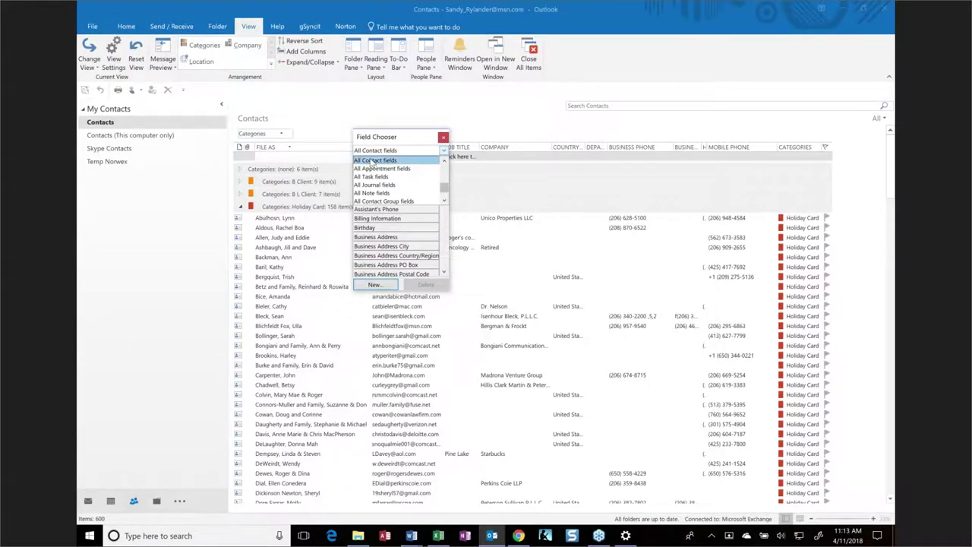
{"action": "scroll", "coordinate": [374, 168], "scroll_direction": "up", "scroll_amount": 2}
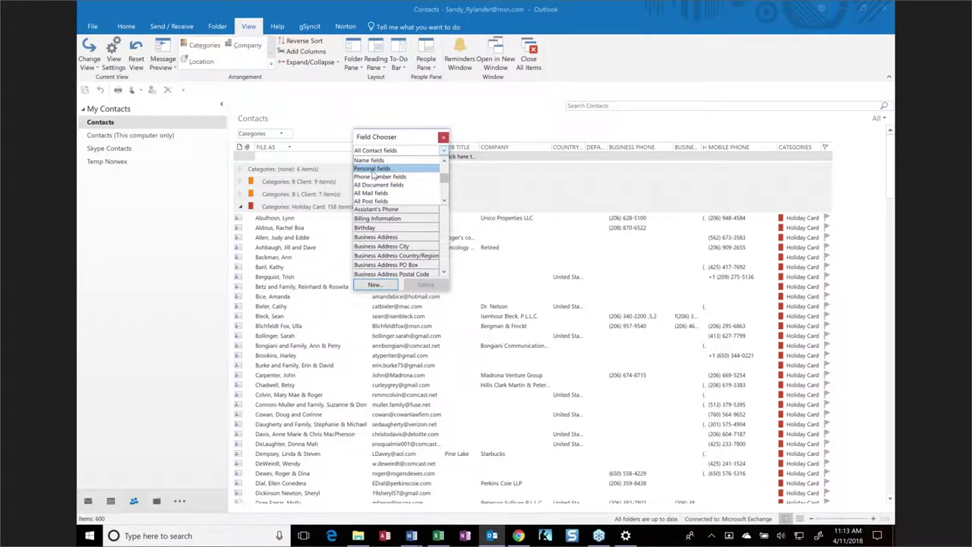
{"action": "left_click", "coordinate": [373, 169]}
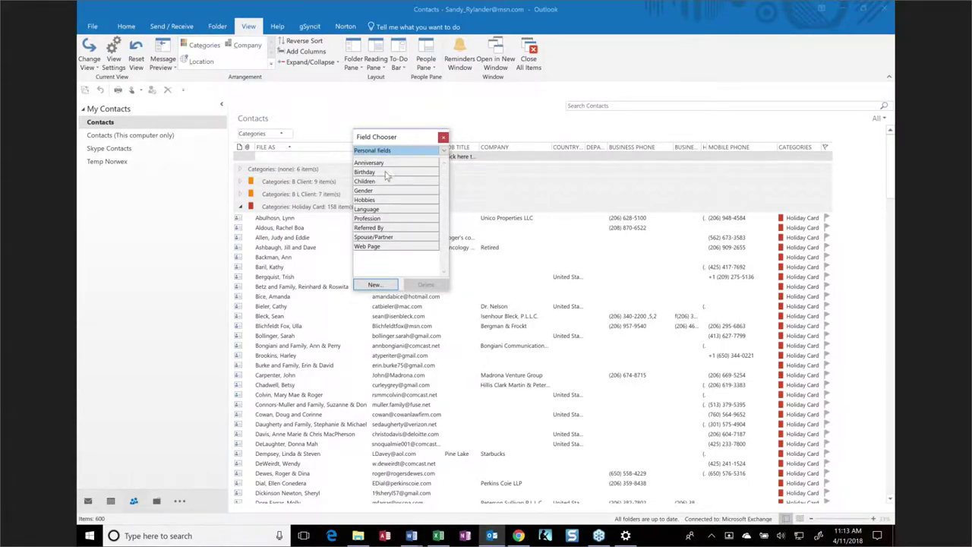
{"action": "left_click", "coordinate": [382, 174]}
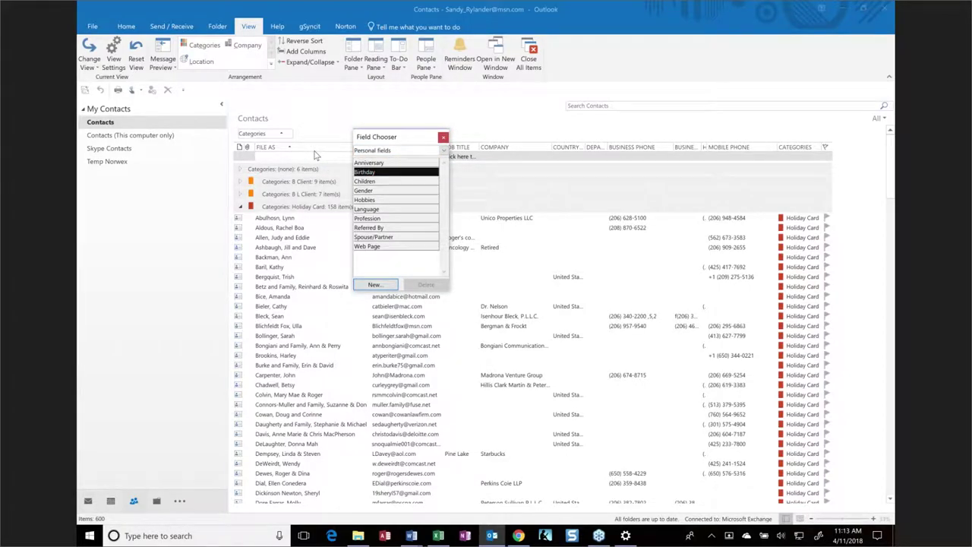
{"action": "left_click_drag", "start_coordinate": [402, 141], "coordinate": [528, 151]}
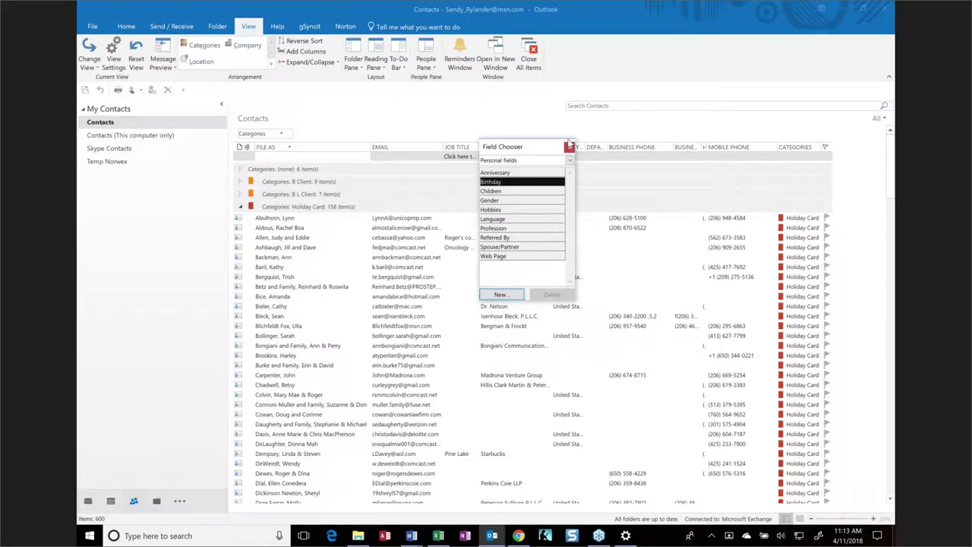
{"action": "left_click", "coordinate": [569, 147]}
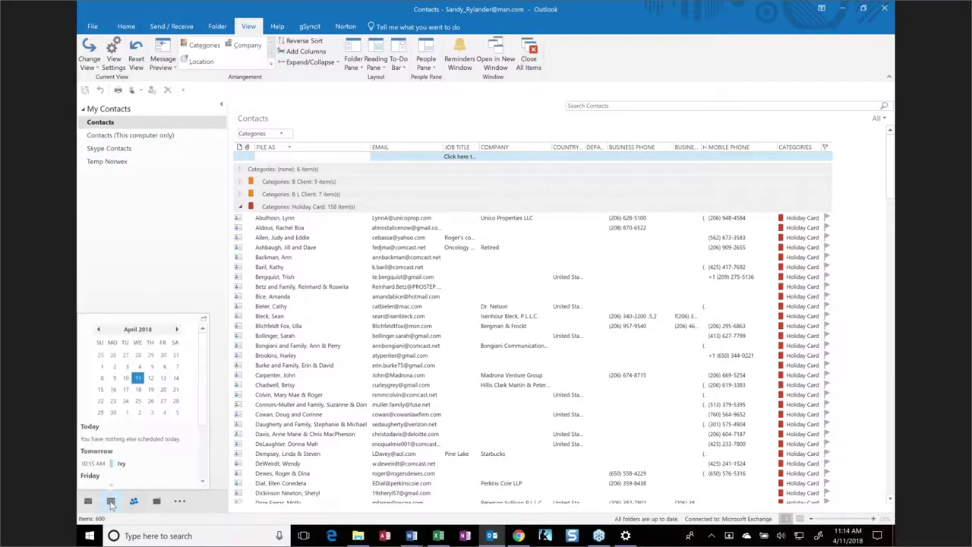
Switch from the contacts to the calendar and display it by month.
{"action": "left_click", "coordinate": [110, 502]}
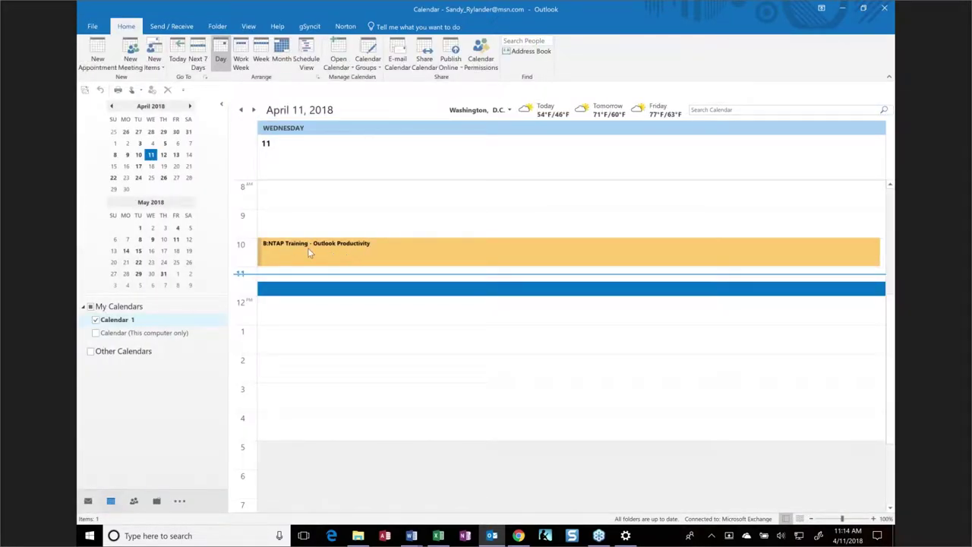
{"action": "mouse_move", "coordinate": [300, 255]}
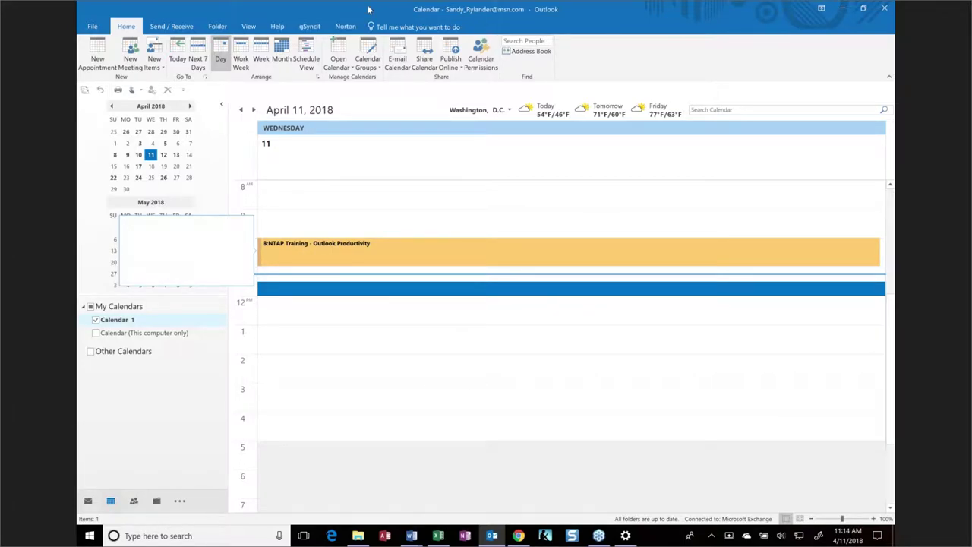
{"action": "left_click", "coordinate": [282, 49]}
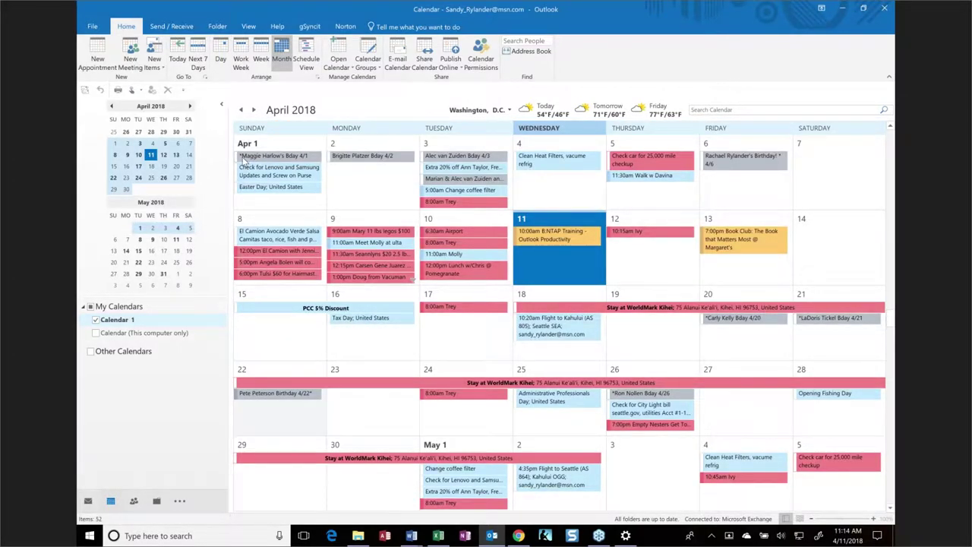
Examine the details of the color-coded April entries, including the birthdays, the book club and the Outlook Productivity training.
{"action": "mouse_move", "coordinate": [243, 158]}
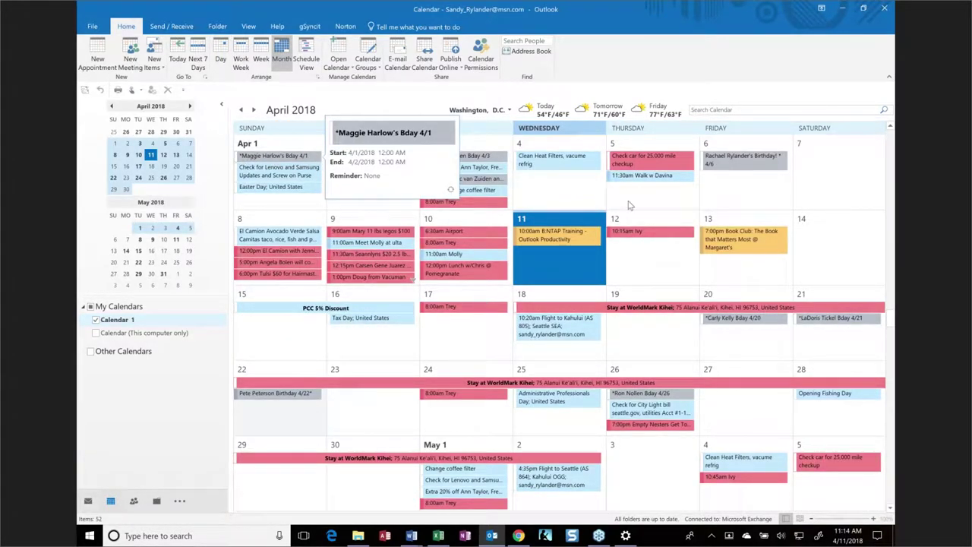
{"action": "mouse_move", "coordinate": [445, 158]}
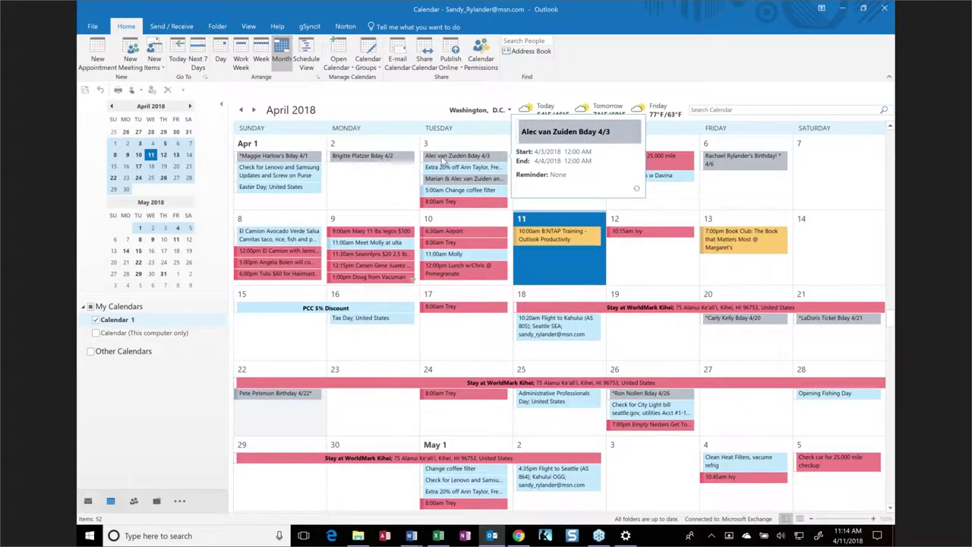
{"action": "mouse_move", "coordinate": [352, 160]}
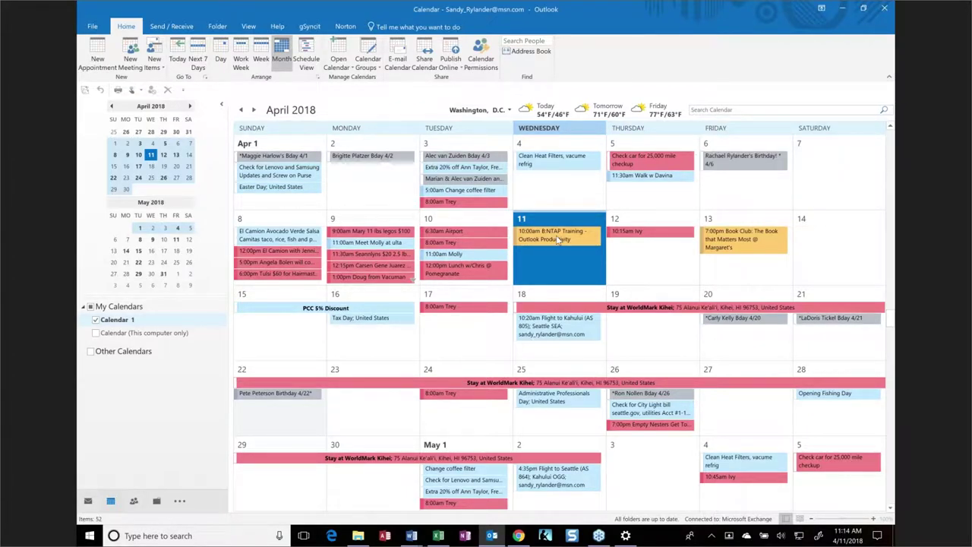
{"action": "mouse_move", "coordinate": [724, 241]}
{"action": "mouse_move", "coordinate": [618, 313]}
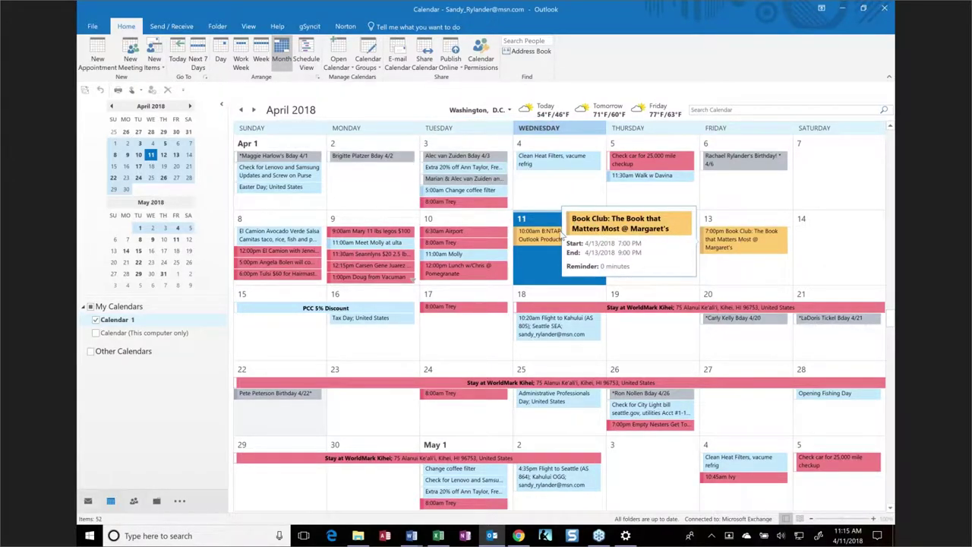
{"action": "mouse_move", "coordinate": [548, 240]}
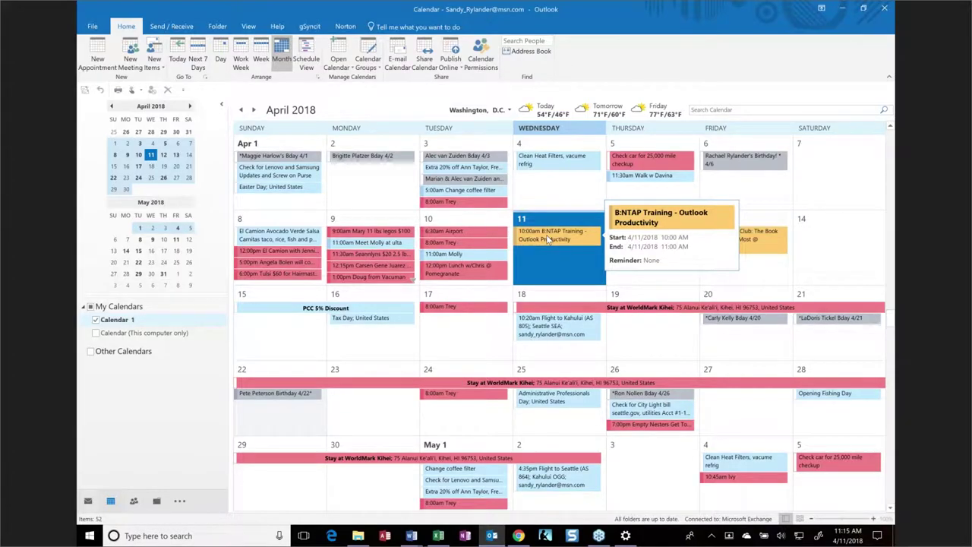
Open the calendar view's conditional formatting rules, select the Birthday rule, and look at its color choices without changing the color.
{"action": "left_click", "coordinate": [248, 28]}
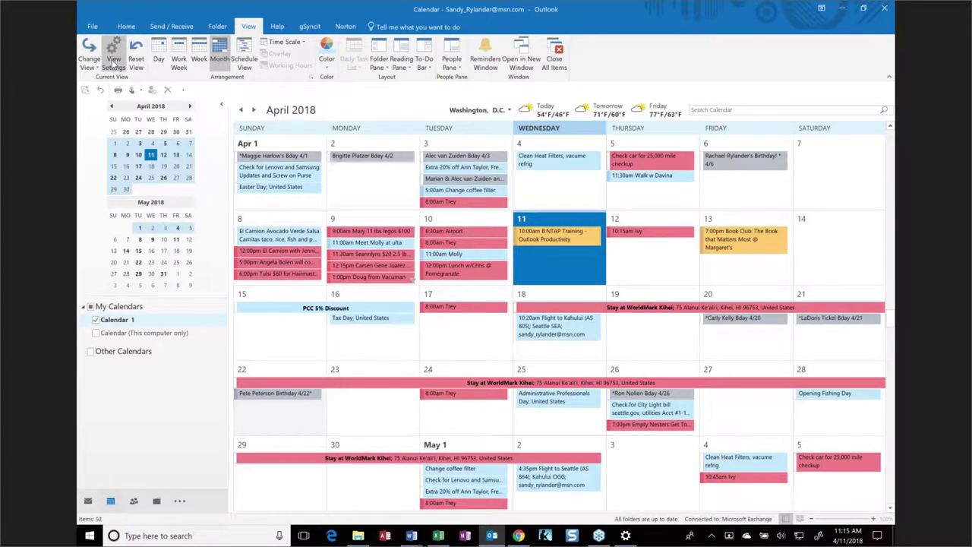
{"action": "left_click", "coordinate": [114, 65]}
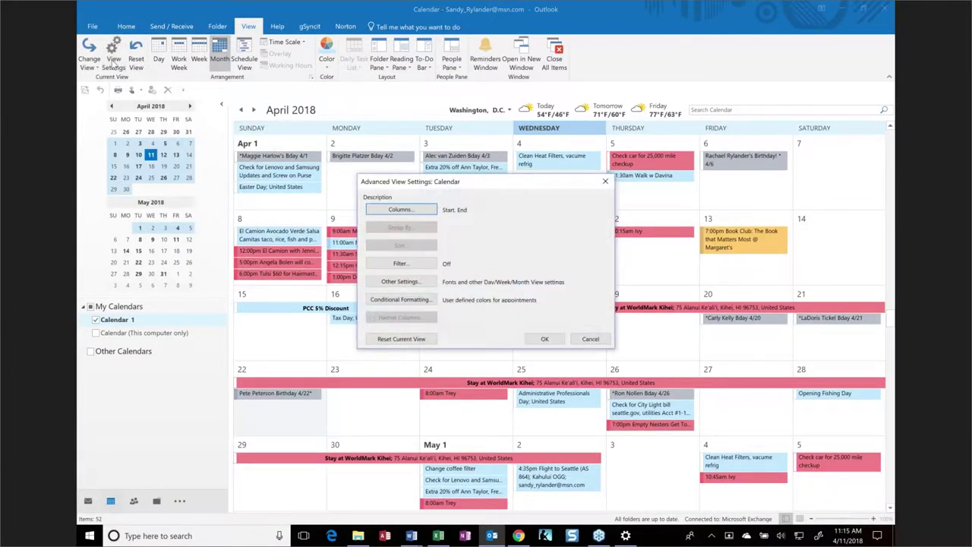
{"action": "left_click", "coordinate": [389, 302]}
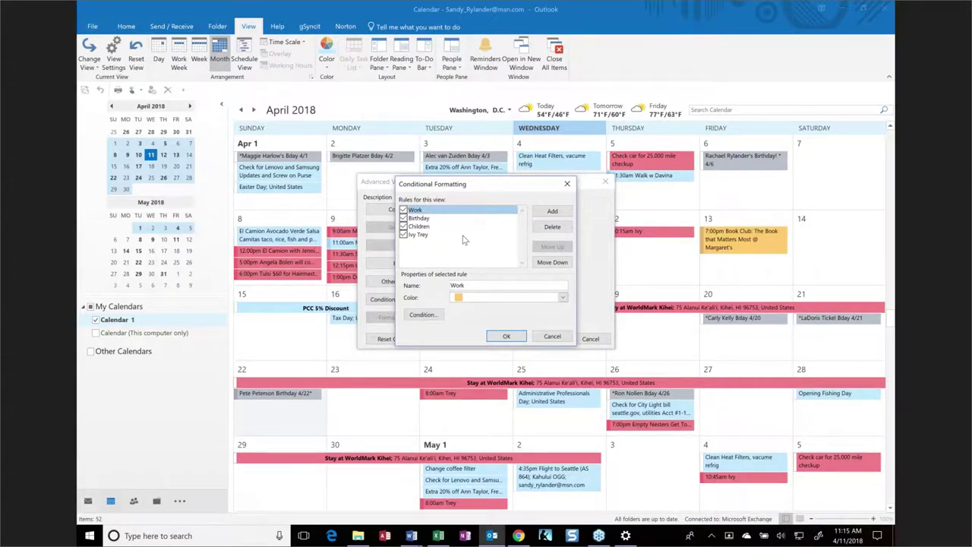
{"action": "left_click", "coordinate": [423, 219]}
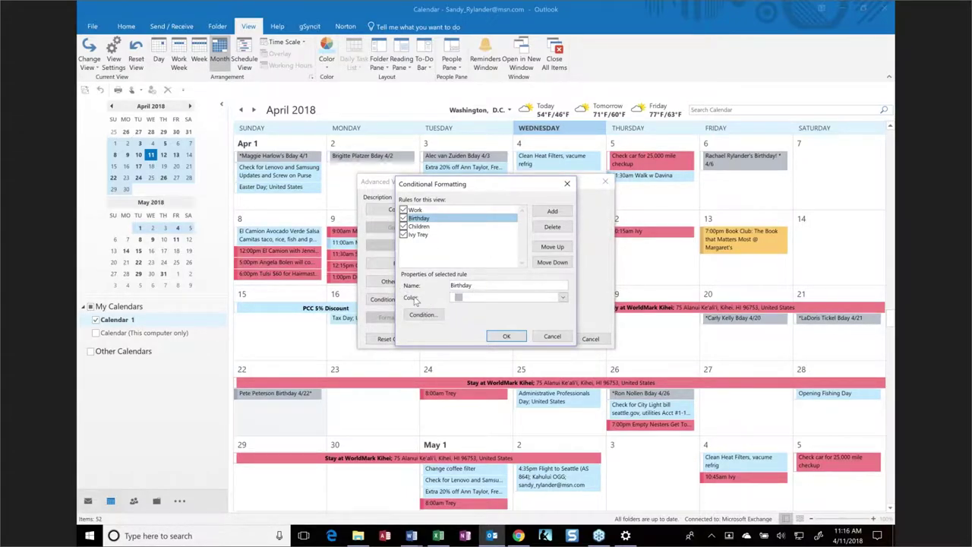
{"action": "left_click", "coordinate": [490, 301]}
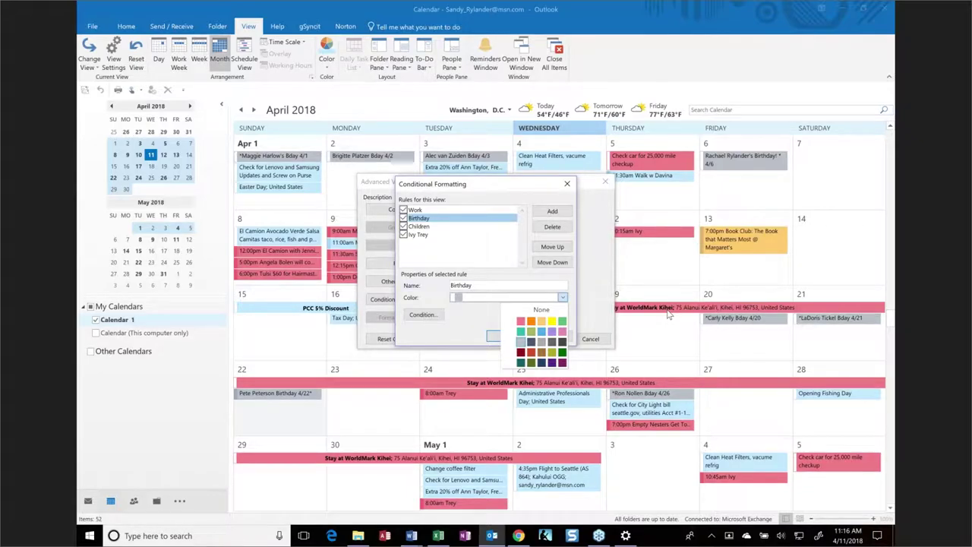
{"action": "left_click", "coordinate": [475, 323]}
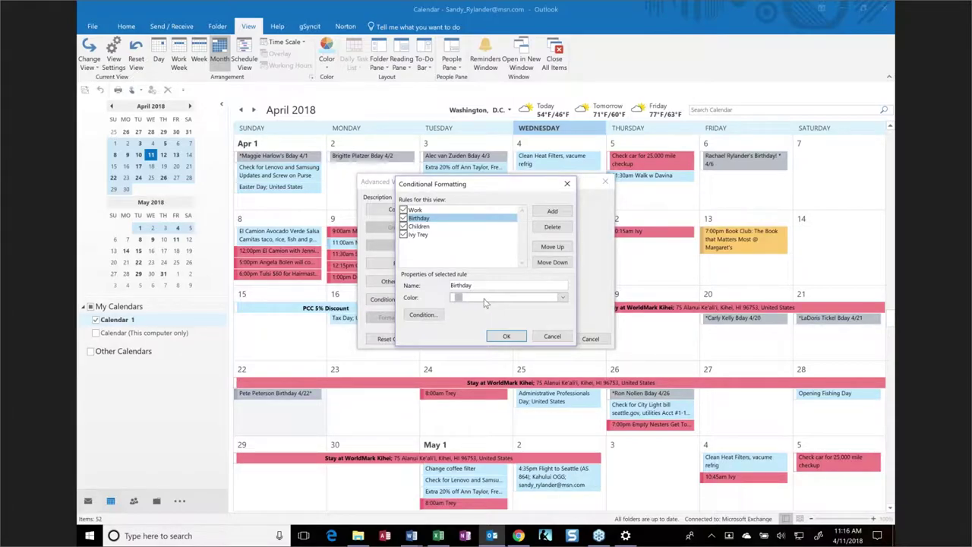
Inspect the filter conditions of the Birthday and Work formatting rules, leaving both without changes.
{"action": "left_click", "coordinate": [420, 316]}
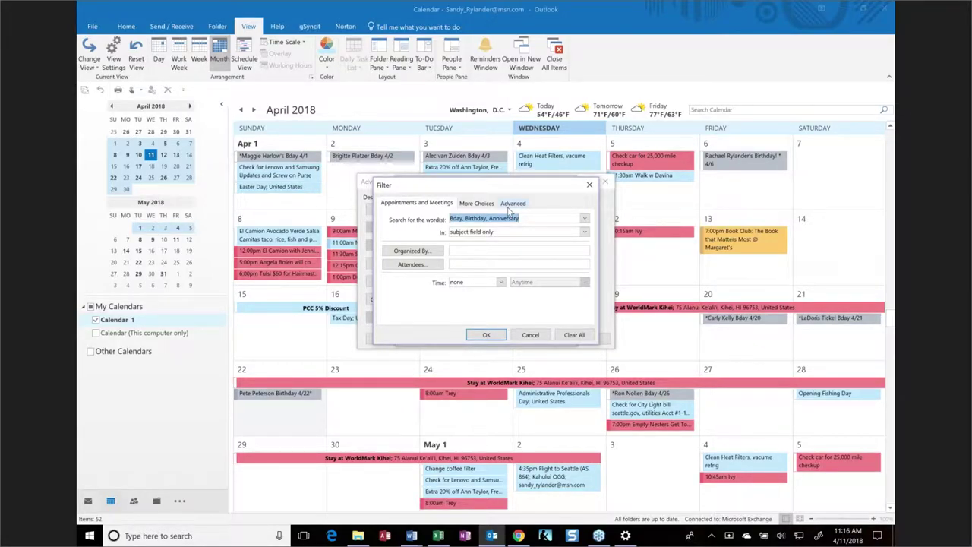
{"action": "left_click", "coordinate": [531, 335]}
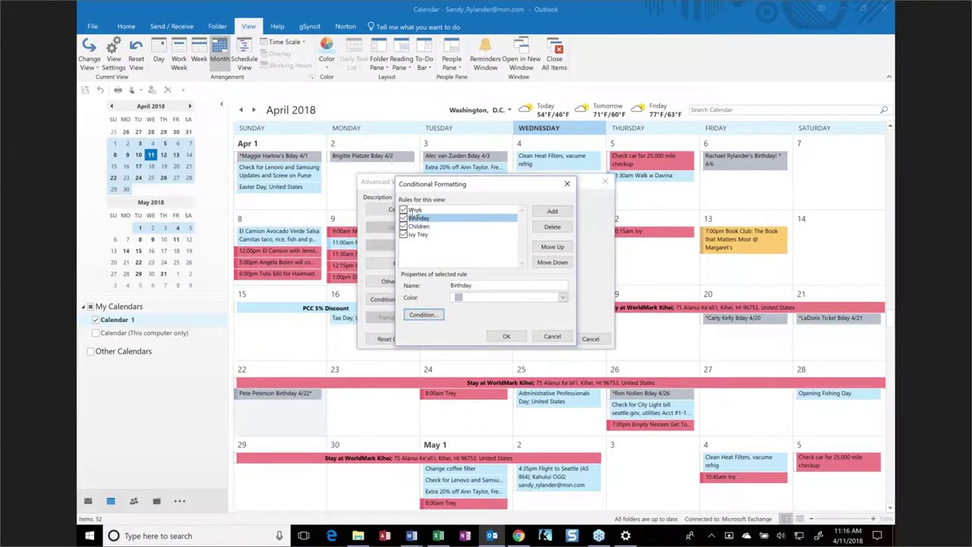
{"action": "left_click", "coordinate": [415, 211]}
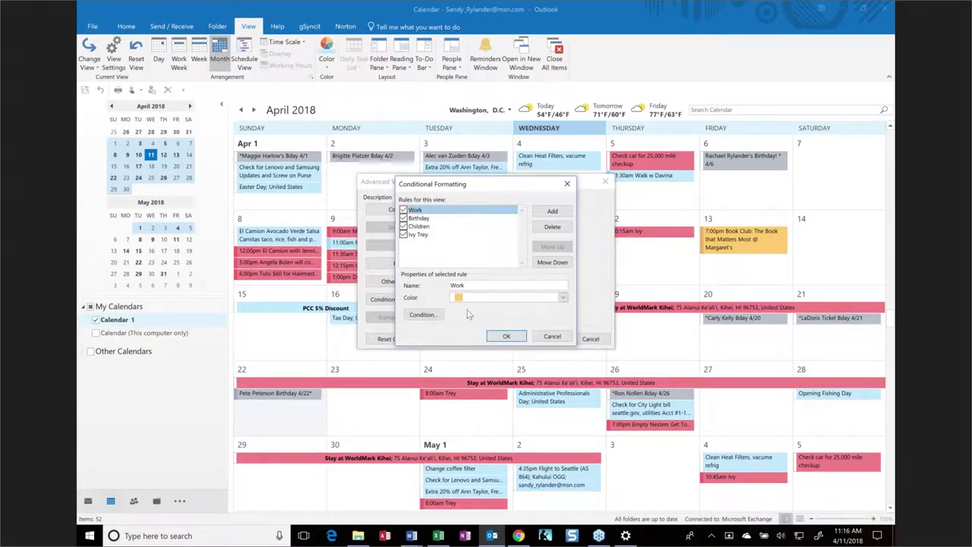
{"action": "left_click", "coordinate": [421, 315]}
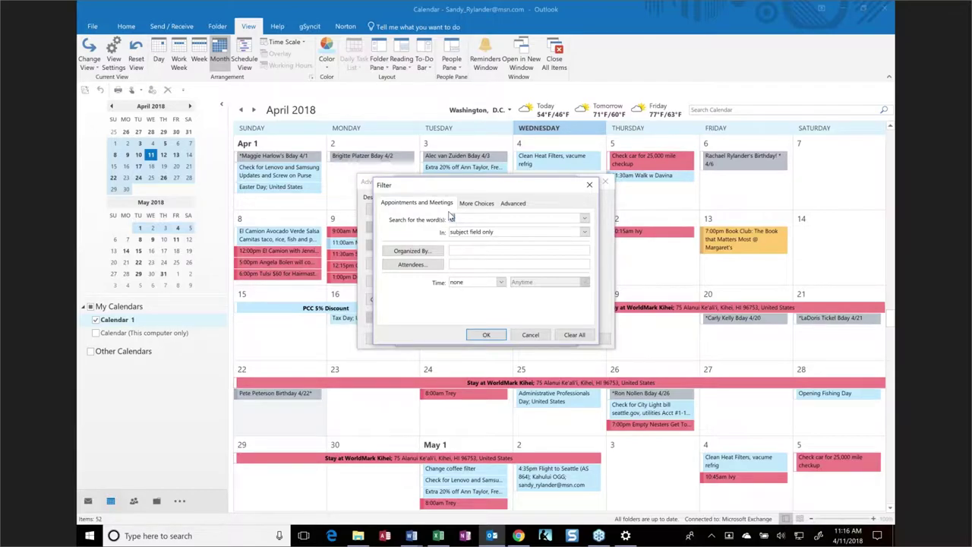
{"action": "left_click", "coordinate": [540, 335]}
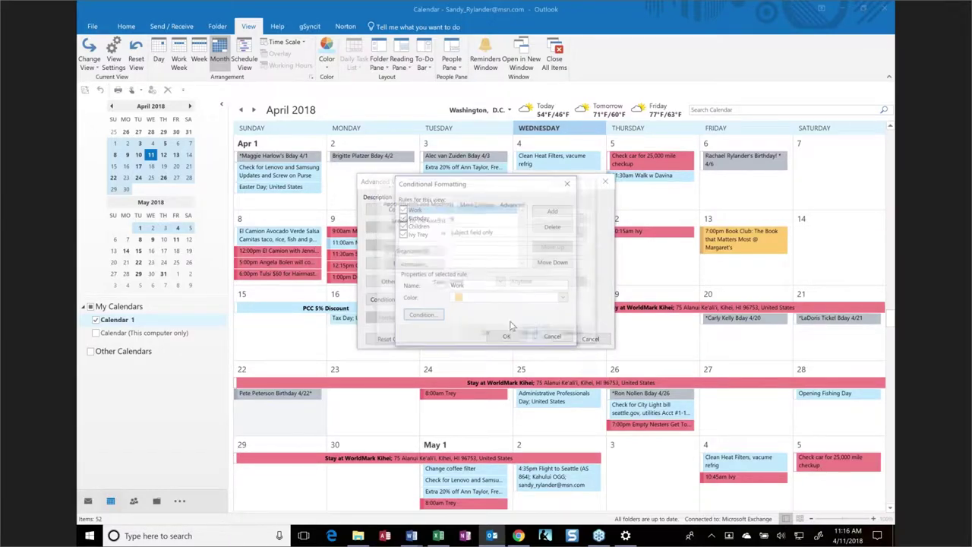
Open the Children rule's filter condition, try clearing all its criteria, and discard the change.
{"action": "left_click", "coordinate": [420, 227]}
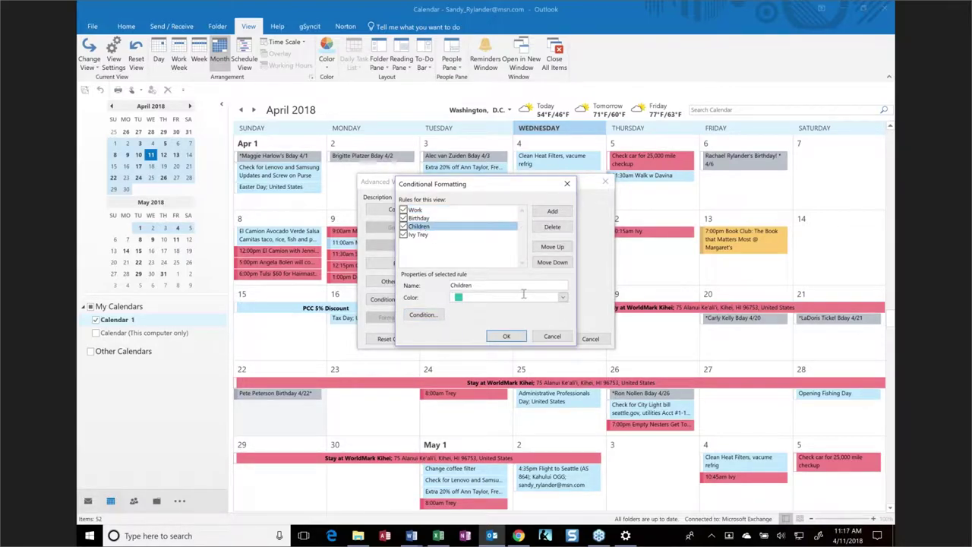
{"action": "left_click", "coordinate": [423, 316]}
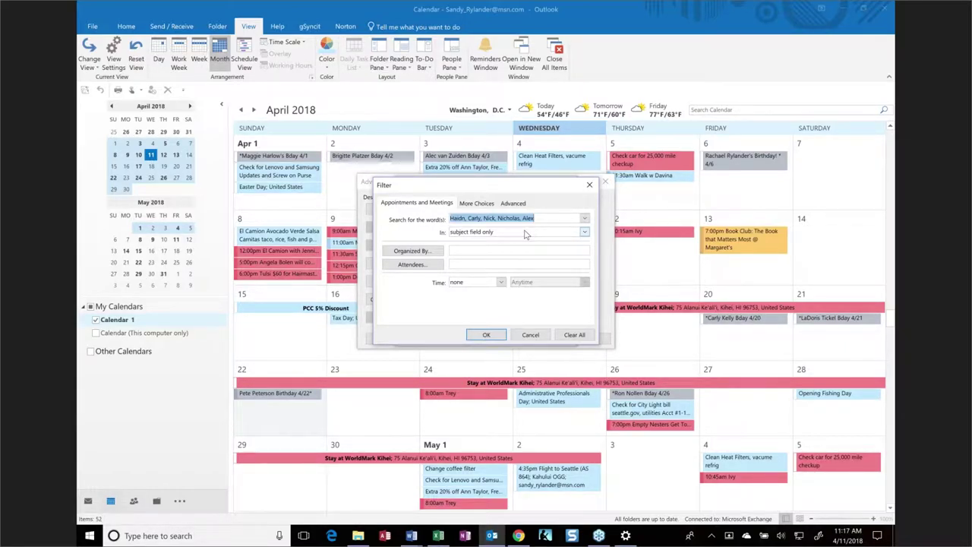
{"action": "left_click", "coordinate": [574, 335]}
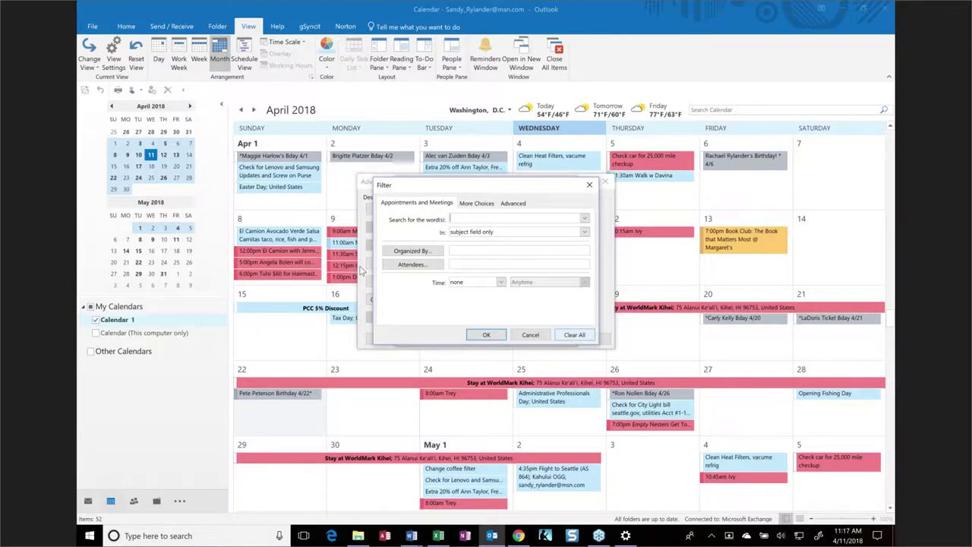
{"action": "left_click", "coordinate": [530, 335]}
{"action": "left_click", "coordinate": [383, 299]}
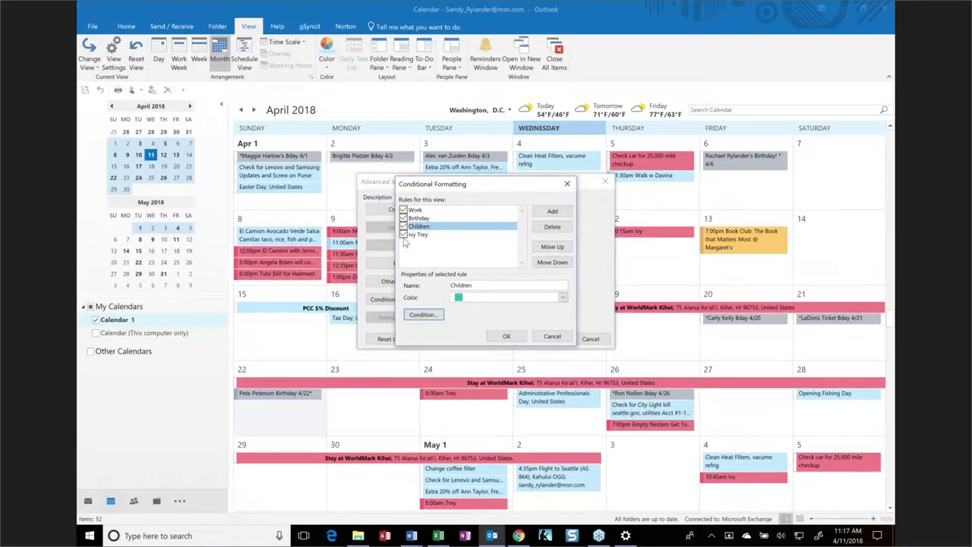
Add a conditional formatting rule named Bday and set its color to Yellow.
{"action": "left_click", "coordinate": [552, 212]}
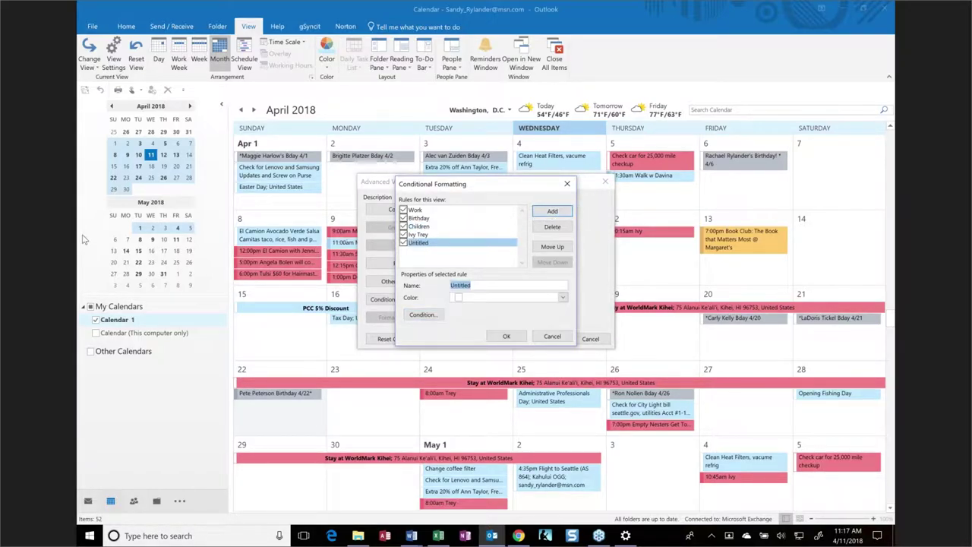
{"action": "type", "text": "Bday"}
{"action": "left_click", "coordinate": [540, 298]}
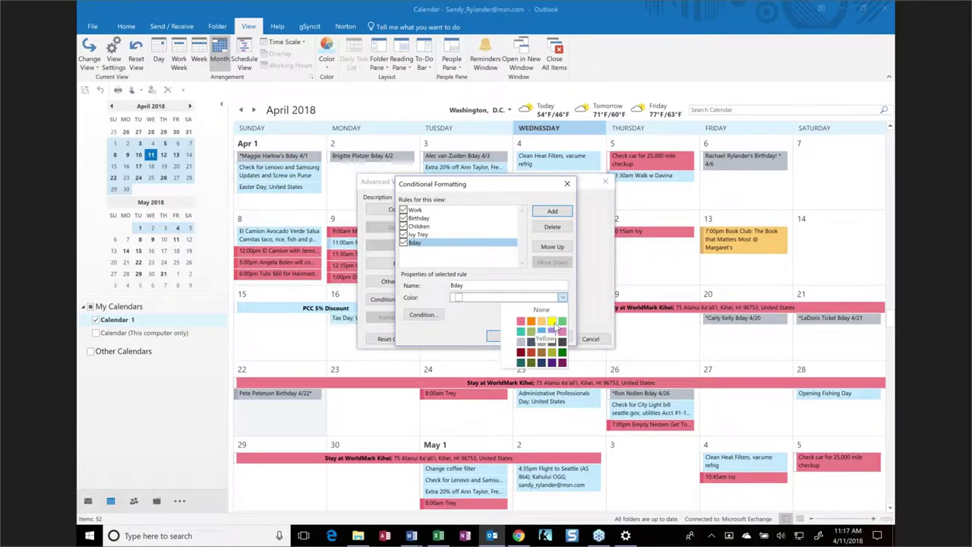
{"action": "left_click", "coordinate": [555, 323]}
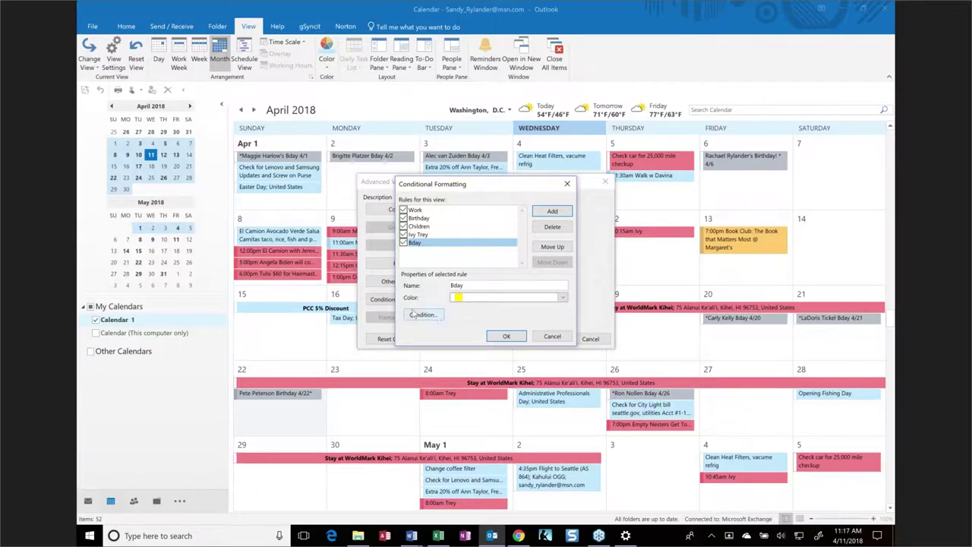
Try entering Bday as the search word in the new rule's condition, and cancel the filter.
{"action": "left_click", "coordinate": [416, 315]}
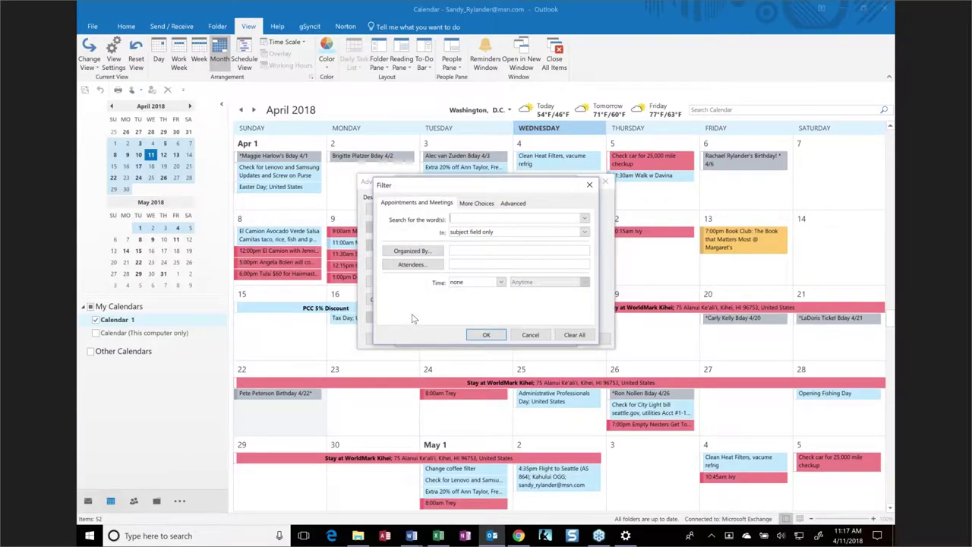
{"action": "type", "text": "Bday"}
{"action": "key", "text": "BackSpace"}
{"action": "key", "text": "BackSpace"}
{"action": "key", "text": "BackSpace"}
{"action": "left_click", "coordinate": [531, 335]}
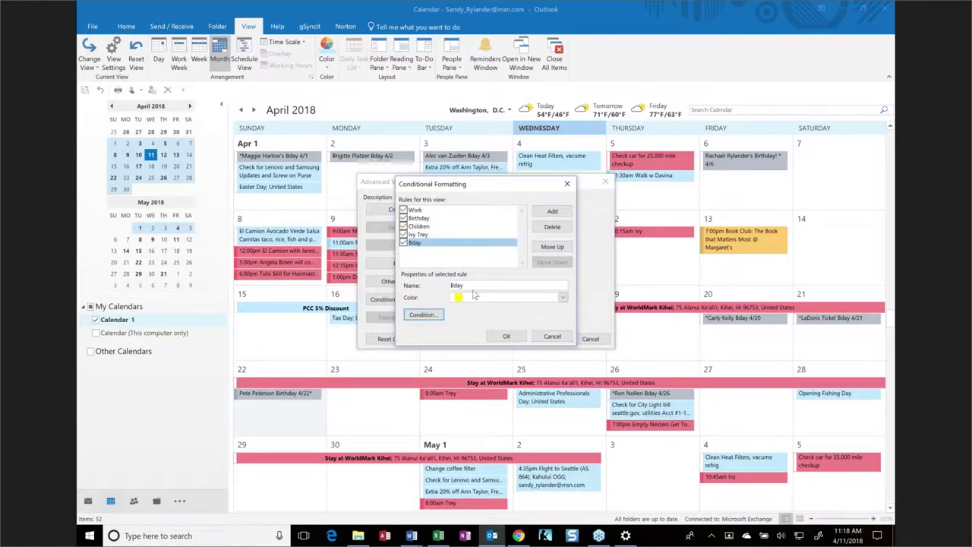
Delete the Bday rule and leave the calendar's conditional formatting and view settings without saving.
{"action": "left_click", "coordinate": [433, 243]}
{"action": "left_click", "coordinate": [554, 227]}
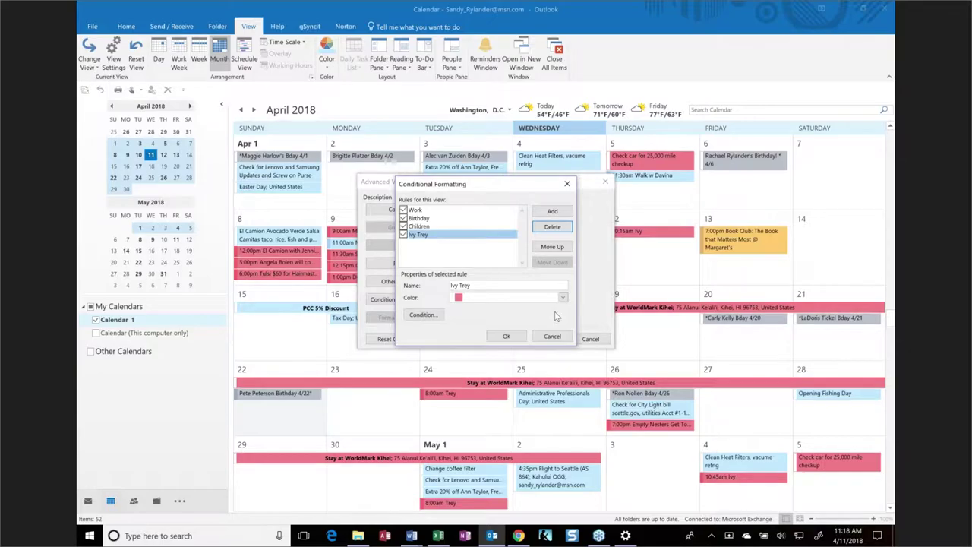
{"action": "left_click", "coordinate": [552, 335]}
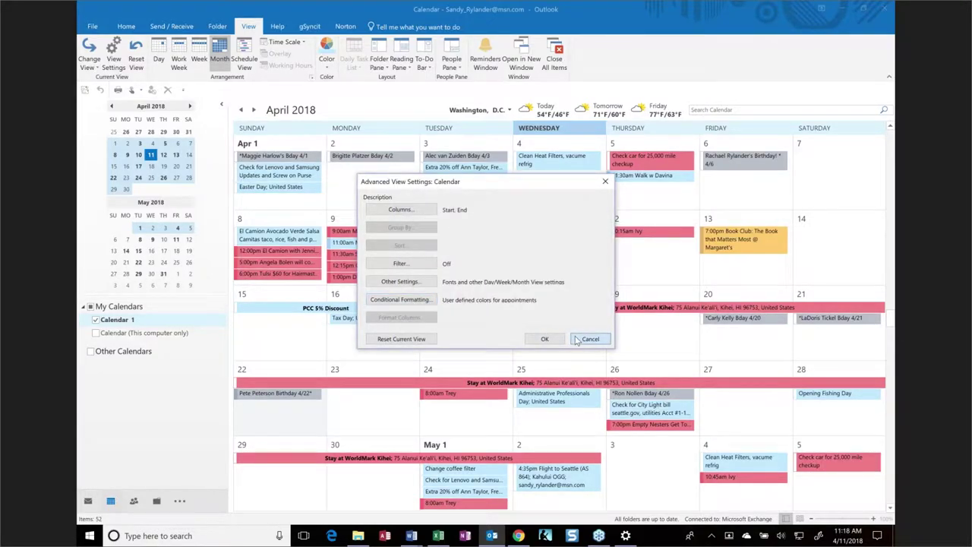
{"action": "left_click", "coordinate": [577, 339]}
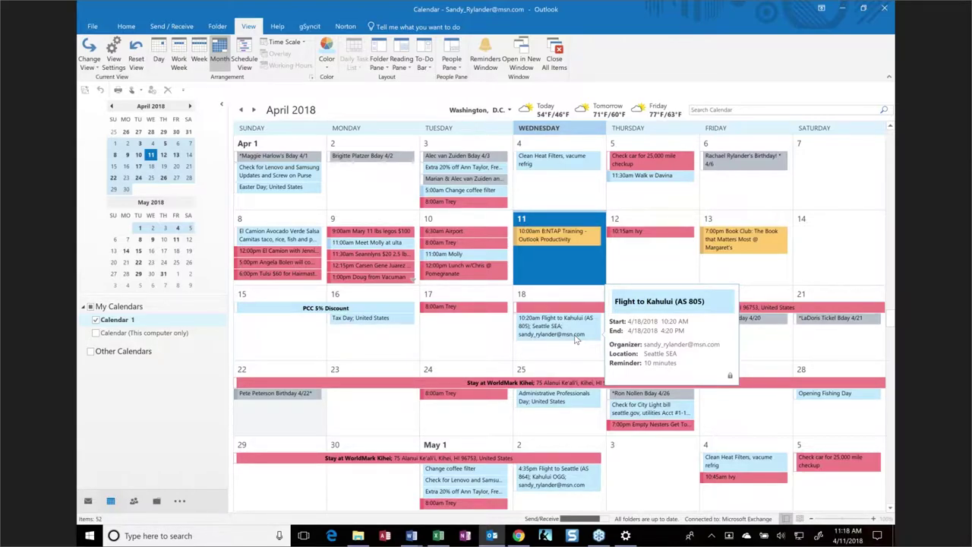
Switch from the calendar to the contacts and open the management of all contact views.
{"action": "left_click", "coordinate": [133, 503]}
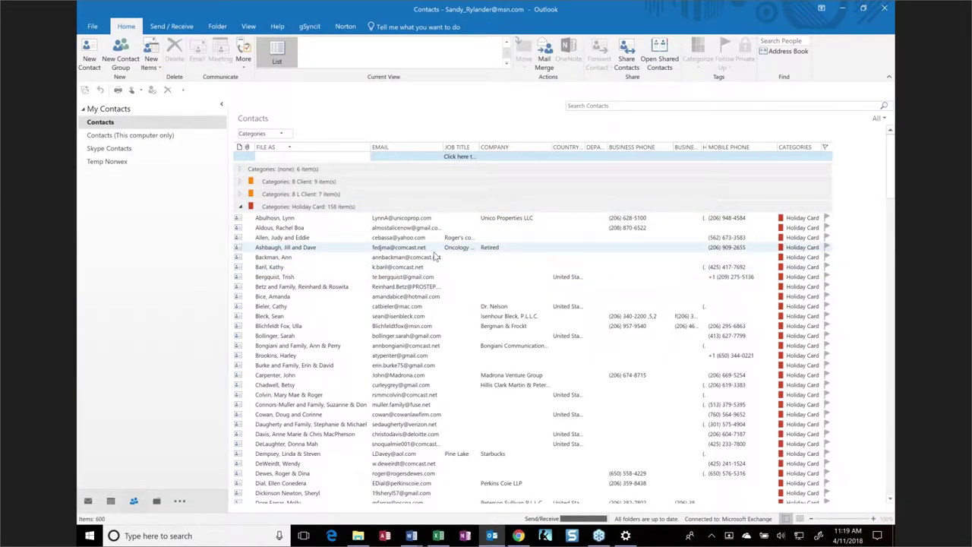
{"action": "left_click", "coordinate": [244, 28]}
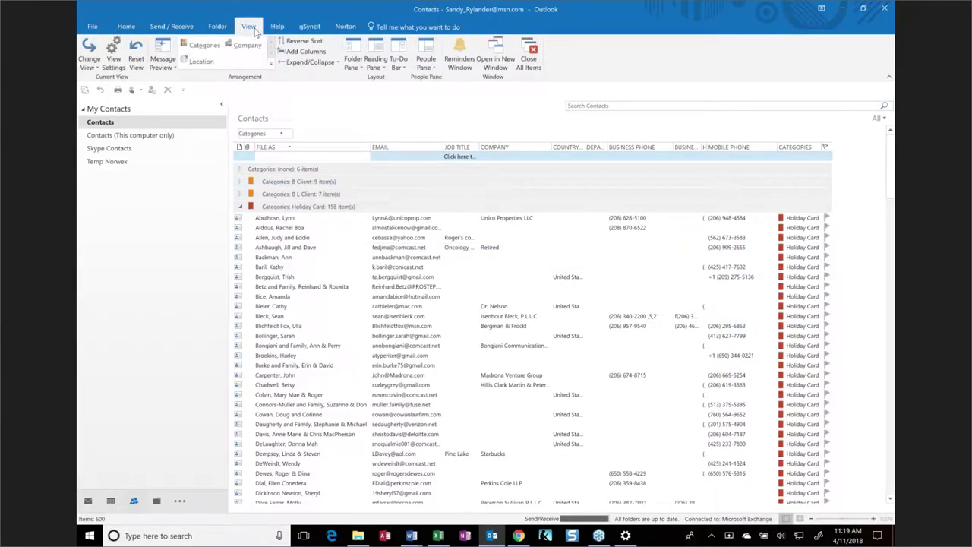
{"action": "left_click", "coordinate": [88, 62]}
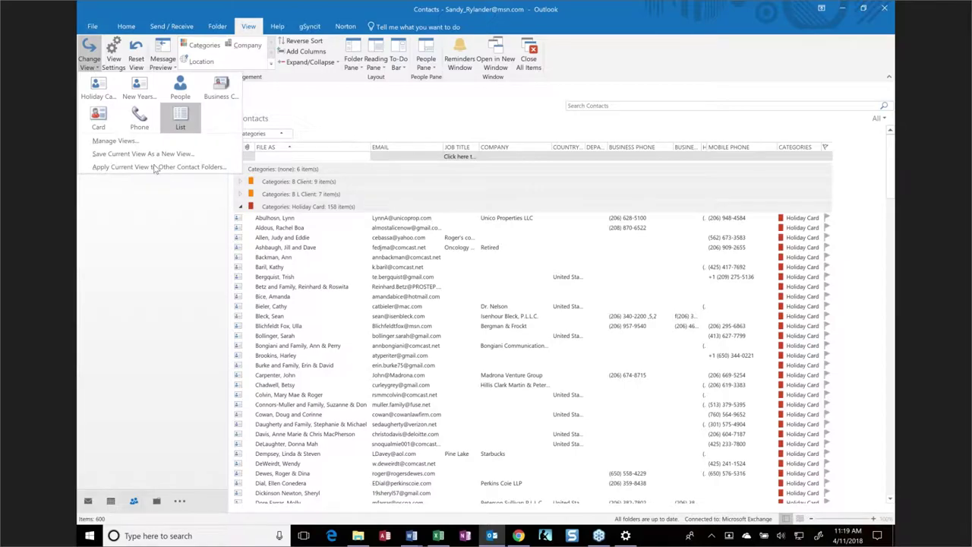
{"action": "left_click", "coordinate": [113, 142]}
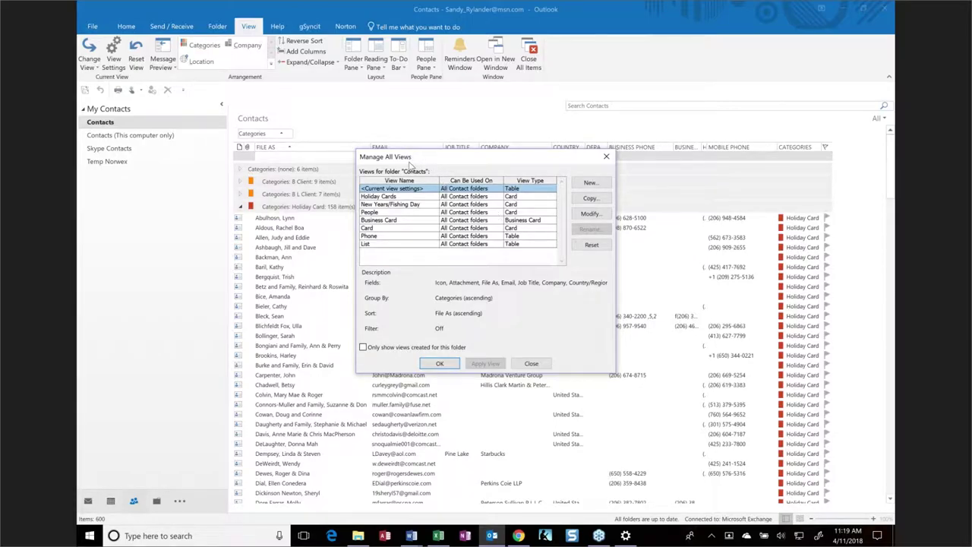
{"action": "left_click_drag", "start_coordinate": [409, 163], "coordinate": [414, 208]}
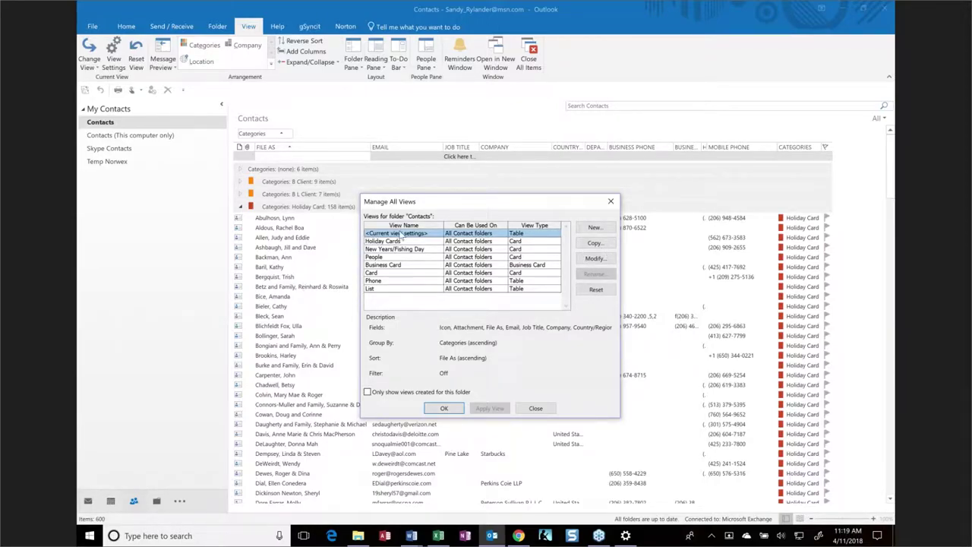
Copy the current view settings to a new view named Birthday for all Contact folders.
{"action": "left_click", "coordinate": [596, 244]}
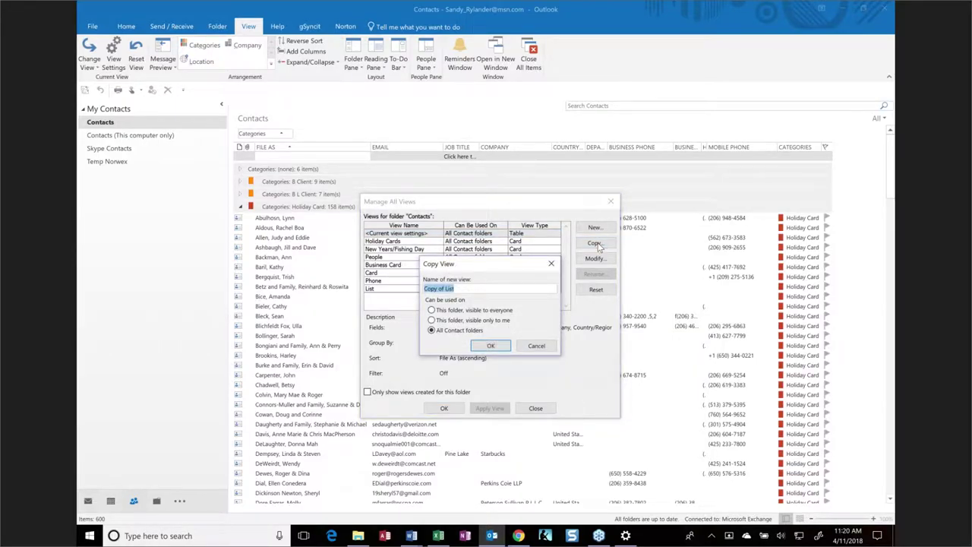
{"action": "type", "text": "Birthday"}
{"action": "left_click", "coordinate": [490, 346]}
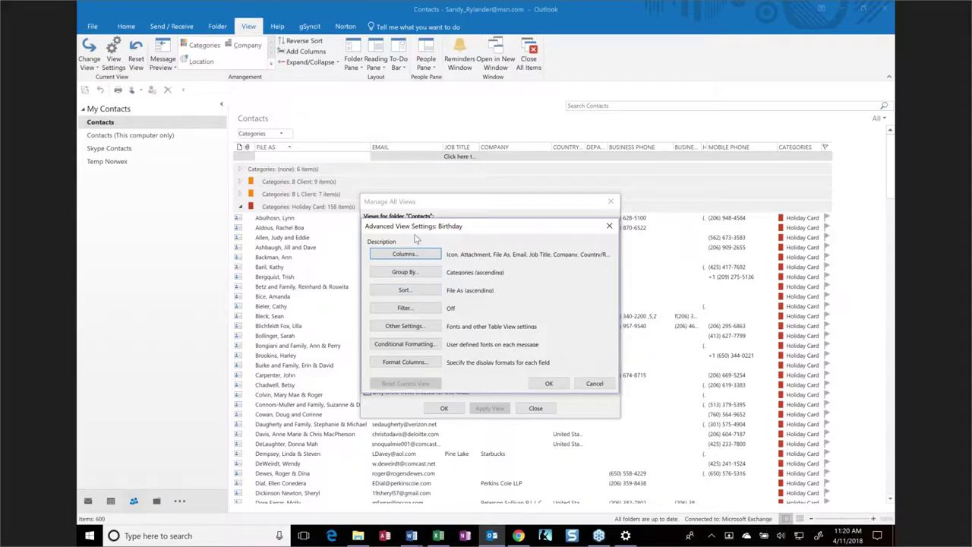
Add the Birthday column from All Contact fields directly after File As in the new view.
{"action": "left_click", "coordinate": [399, 254]}
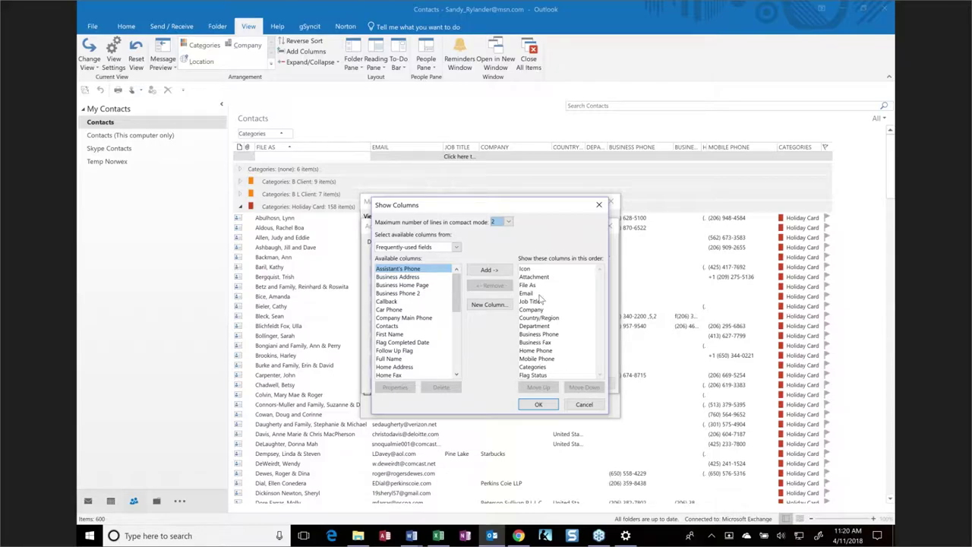
{"action": "left_click", "coordinate": [416, 248]}
{"action": "scroll", "coordinate": [414, 262], "scroll_direction": "down", "scroll_amount": 2}
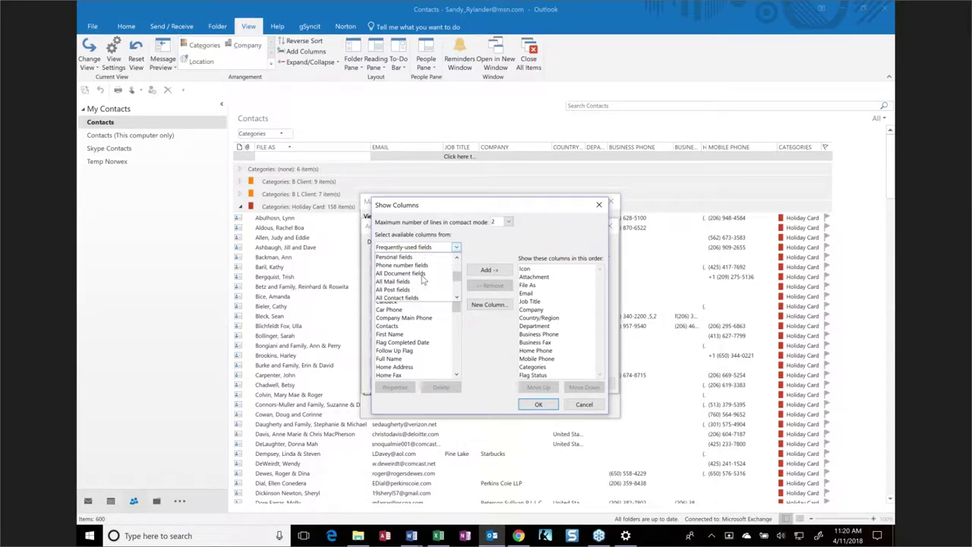
{"action": "left_click", "coordinate": [411, 299]}
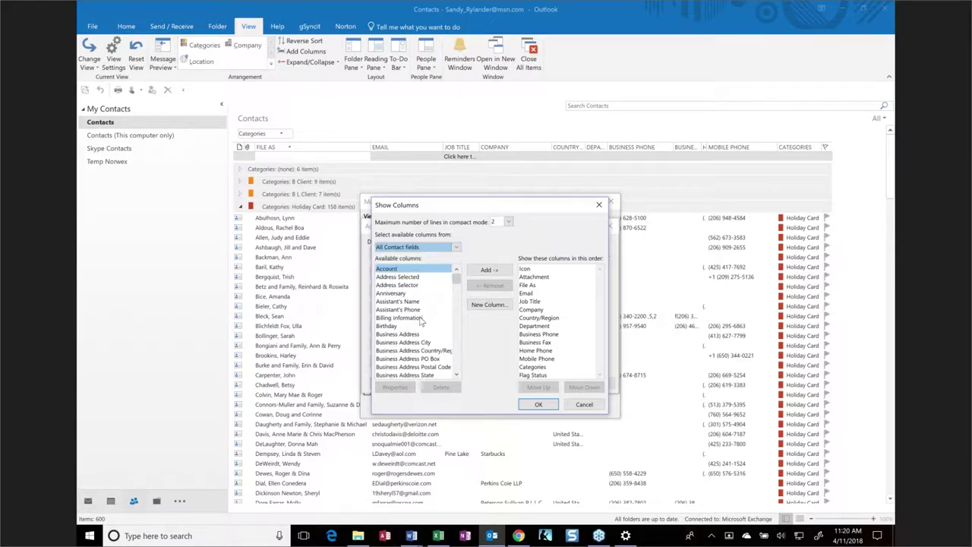
{"action": "left_click", "coordinate": [388, 327]}
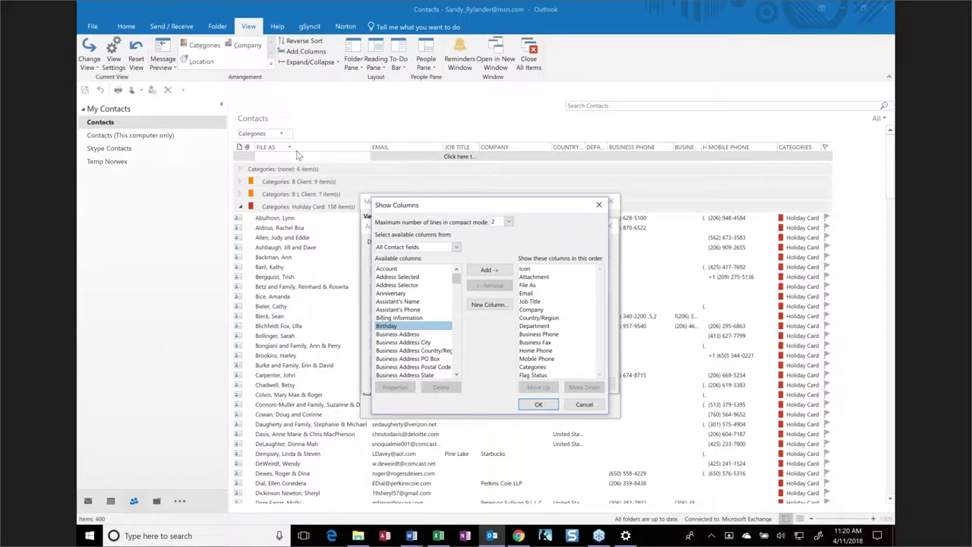
{"action": "left_click", "coordinate": [532, 285]}
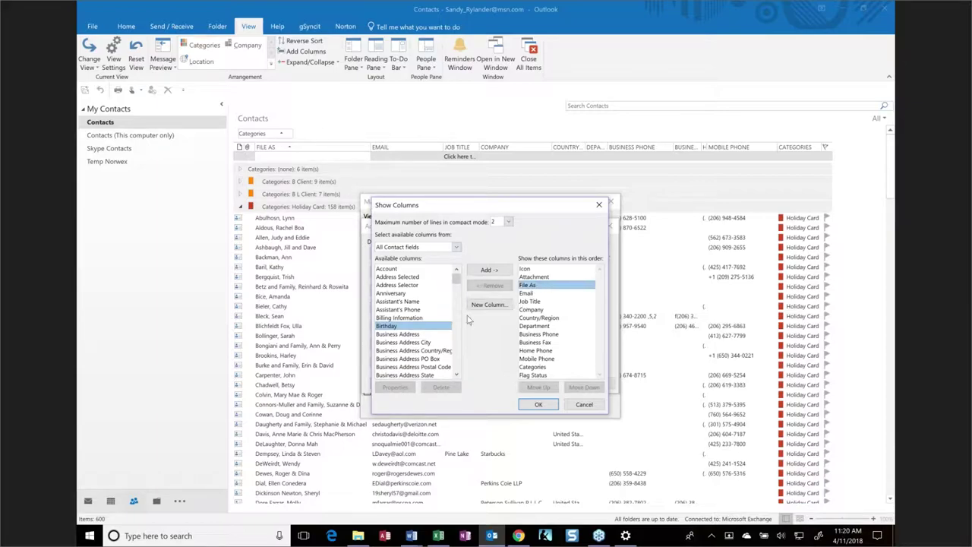
{"action": "double_click", "coordinate": [387, 328]}
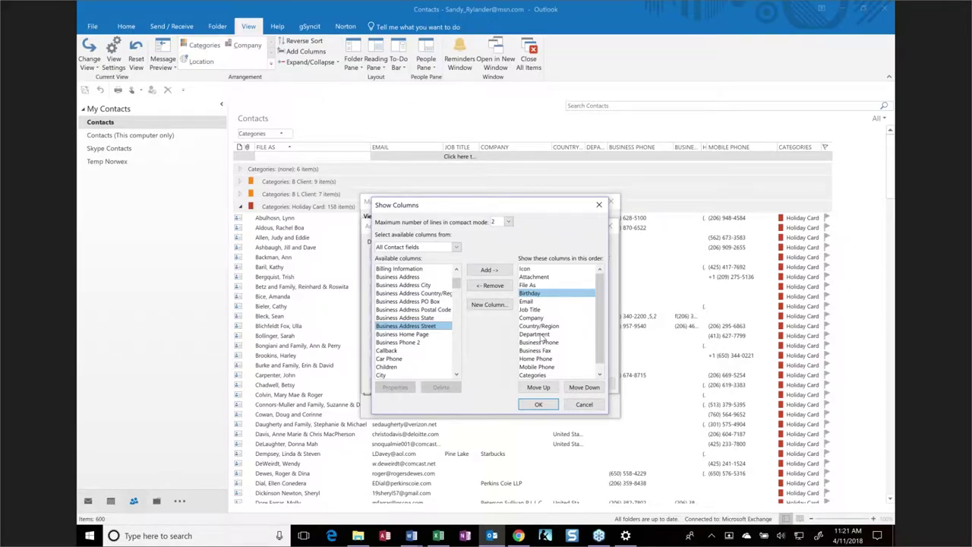
{"action": "left_click", "coordinate": [538, 404]}
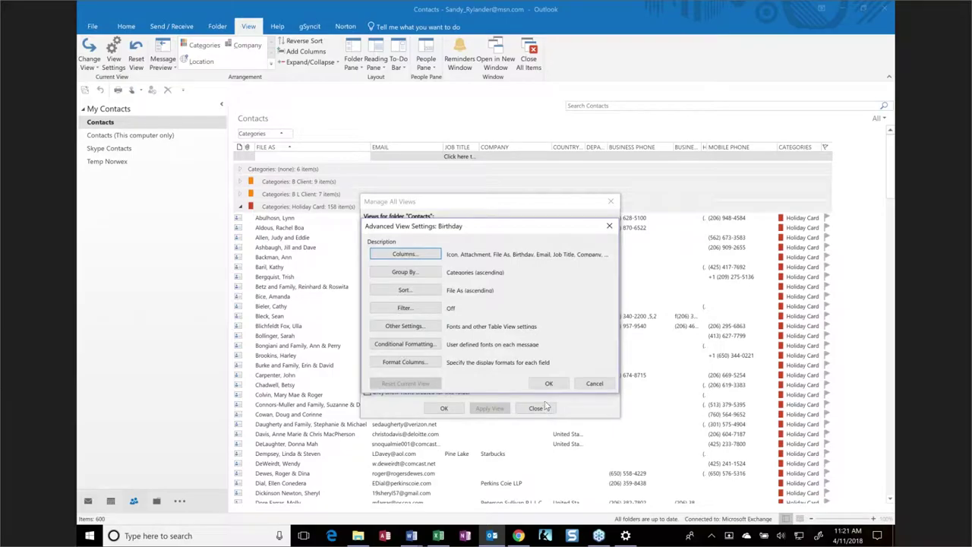
Apply the new Birthday view to the contacts and widen its Birthday column to show the full entries.
{"action": "left_click", "coordinate": [549, 384]}
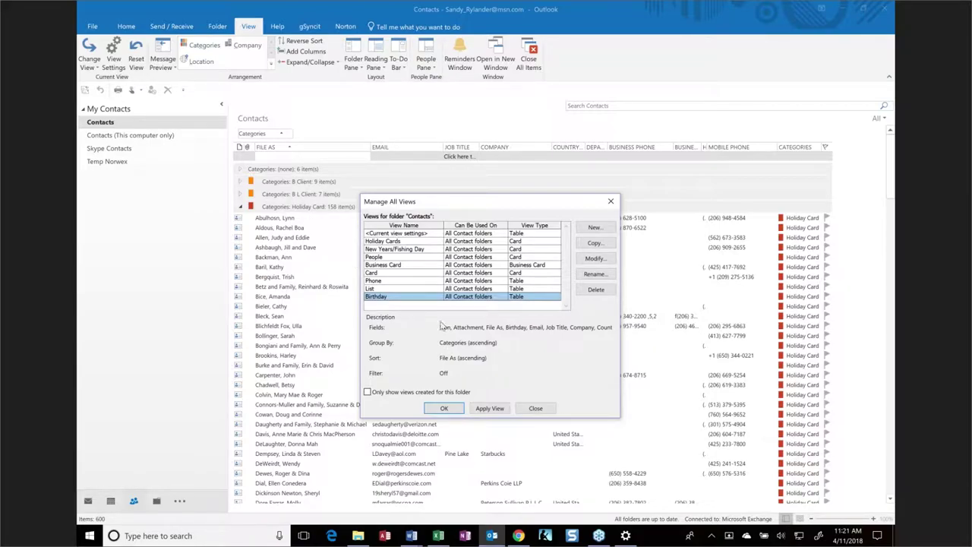
{"action": "left_click", "coordinate": [490, 409]}
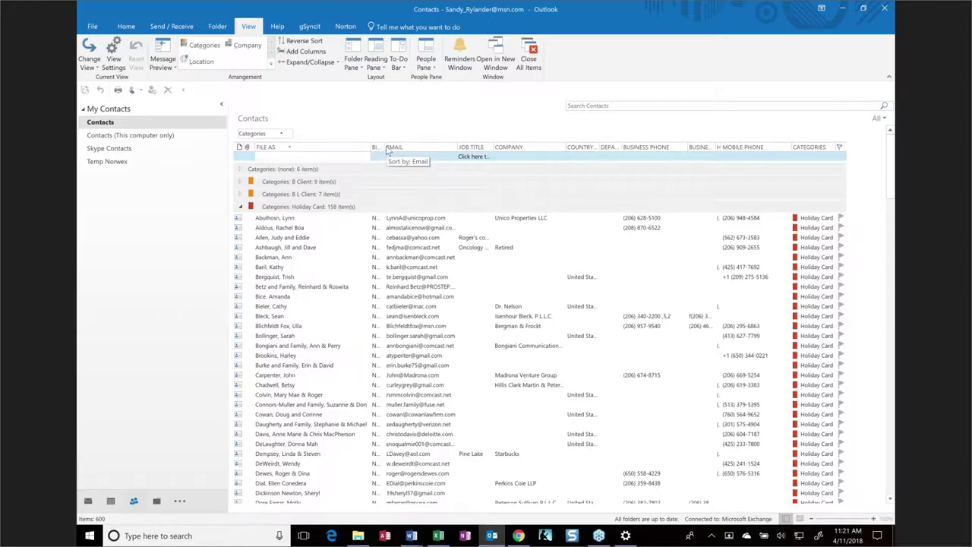
{"action": "left_click_drag", "start_coordinate": [386, 147], "coordinate": [442, 147]}
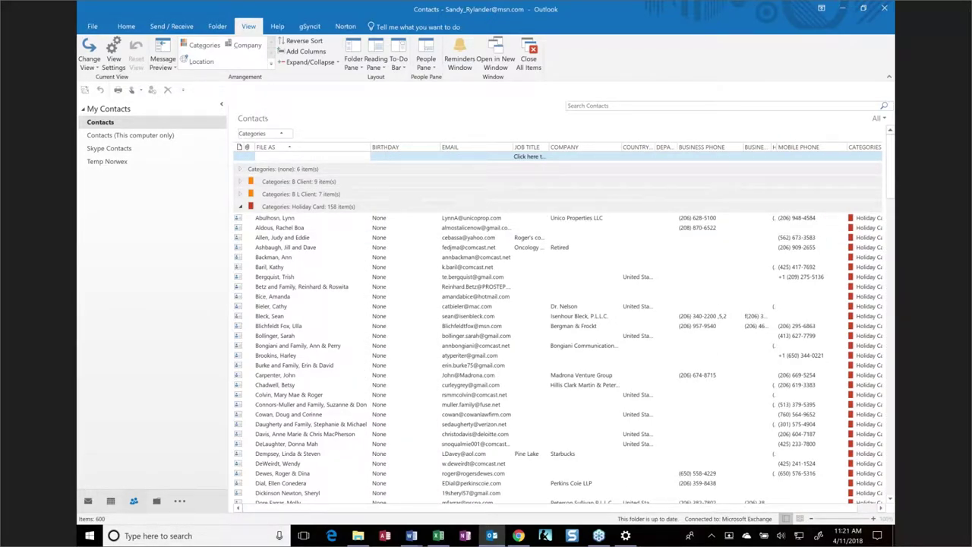
Look up the Birthday view among the current view choices for contacts.
{"action": "left_click", "coordinate": [269, 68]}
{"action": "left_click", "coordinate": [370, 107]}
{"action": "left_click", "coordinate": [123, 28]}
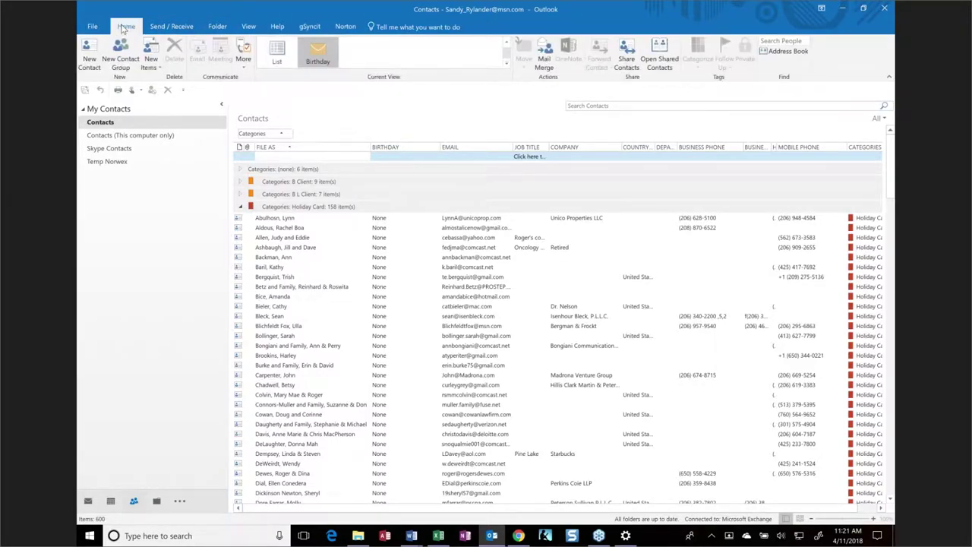
Delete the custom Birthday view from the views available for the Contacts folder.
{"action": "left_click", "coordinate": [319, 59]}
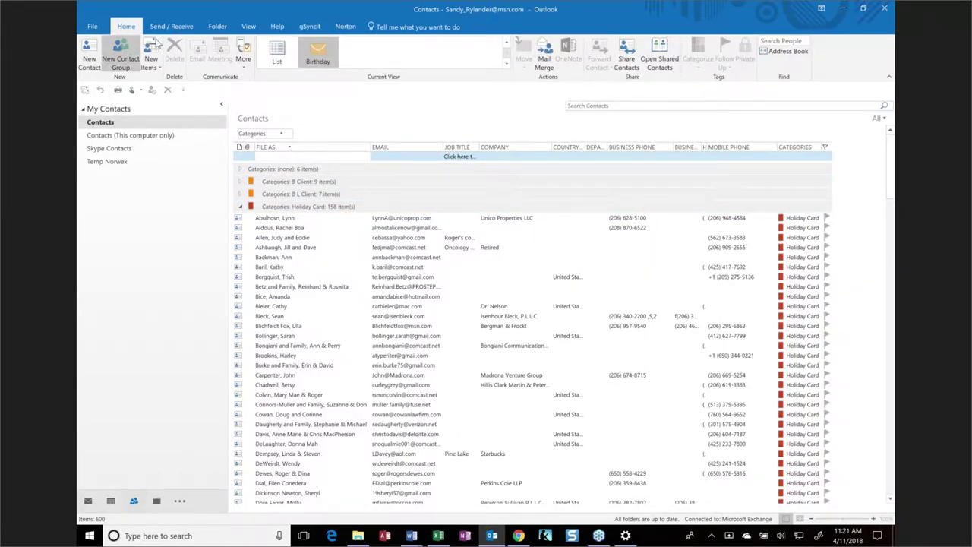
{"action": "left_click", "coordinate": [257, 31]}
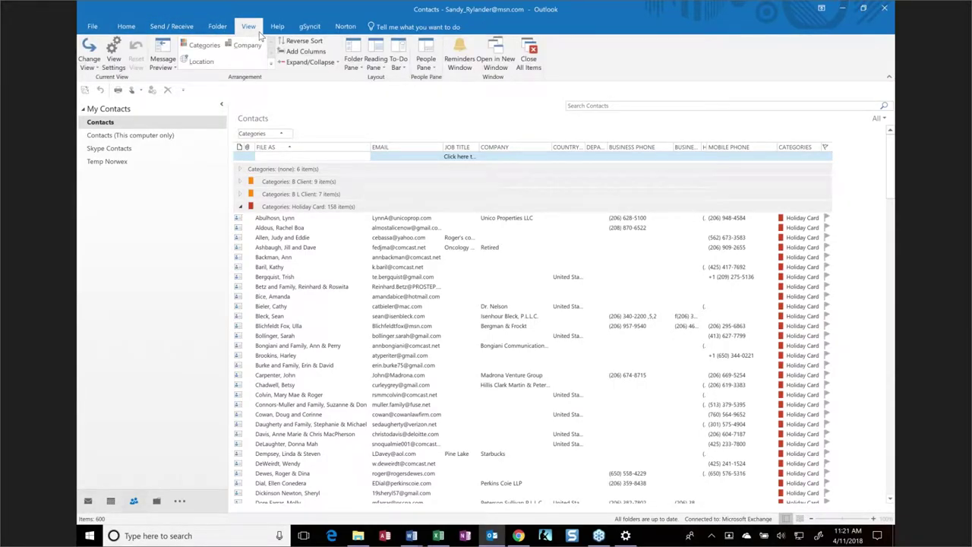
{"action": "left_click", "coordinate": [93, 61]}
{"action": "left_click", "coordinate": [133, 139]}
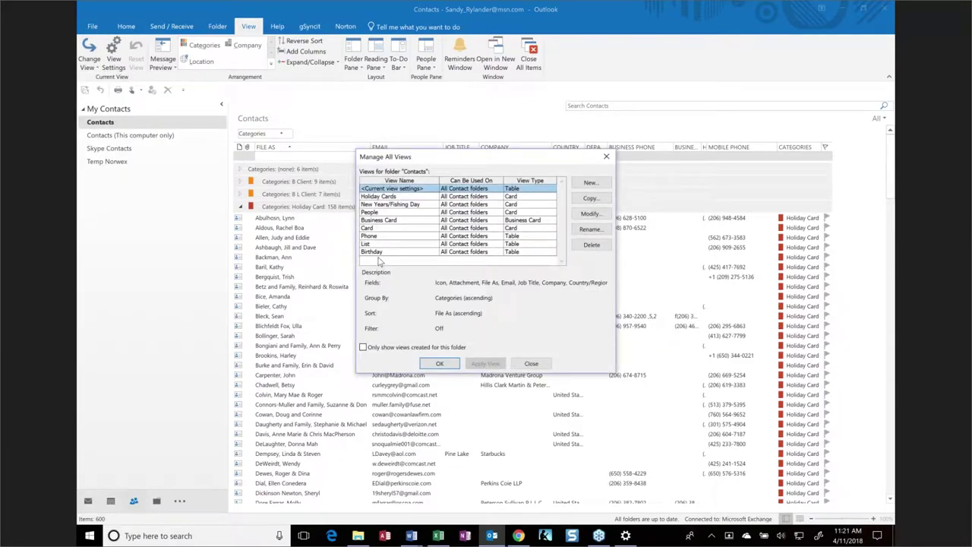
{"action": "left_click", "coordinate": [377, 253]}
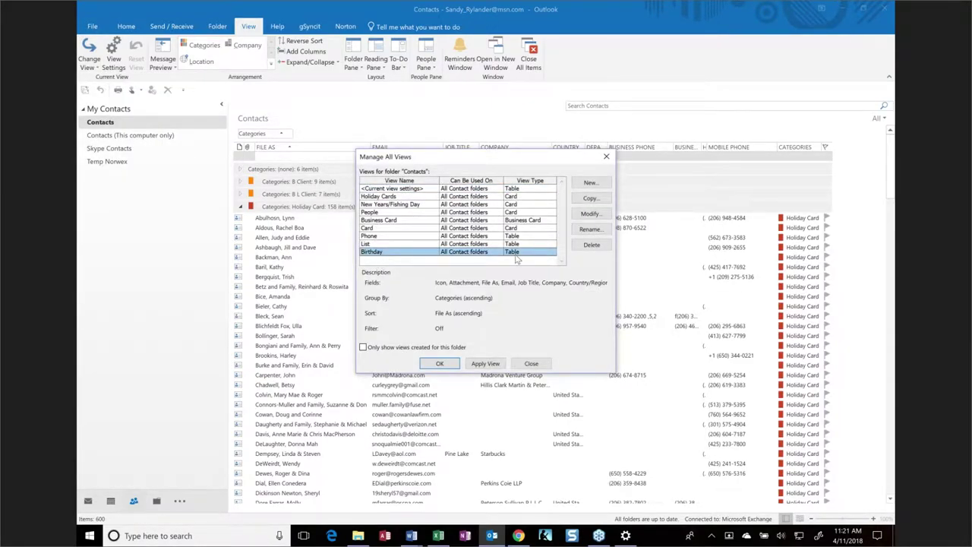
{"action": "left_click", "coordinate": [596, 244]}
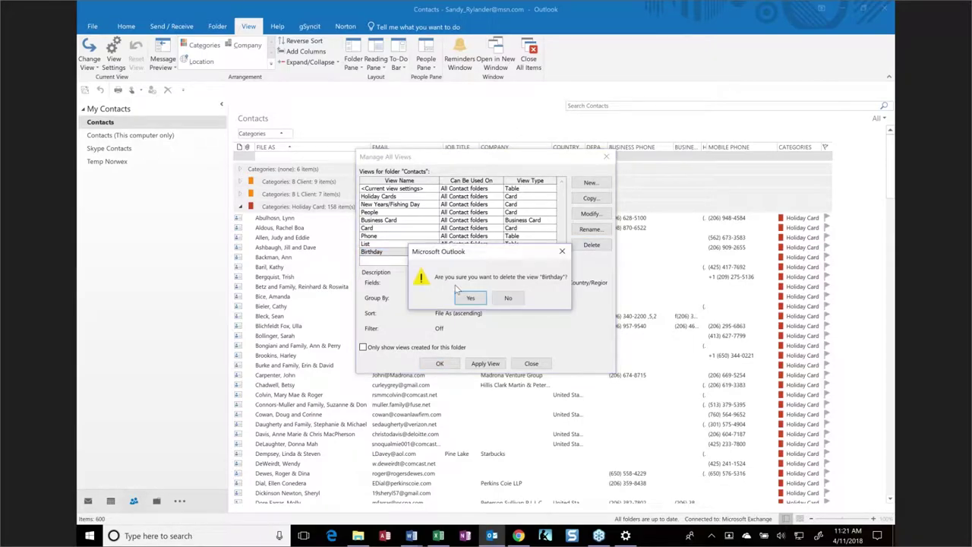
{"action": "left_click", "coordinate": [471, 298]}
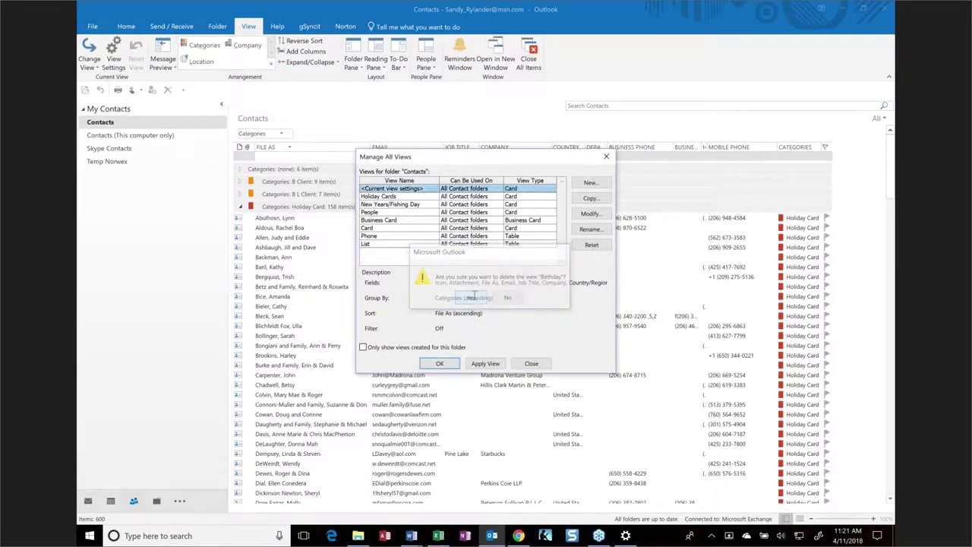
{"action": "left_click", "coordinate": [531, 364]}
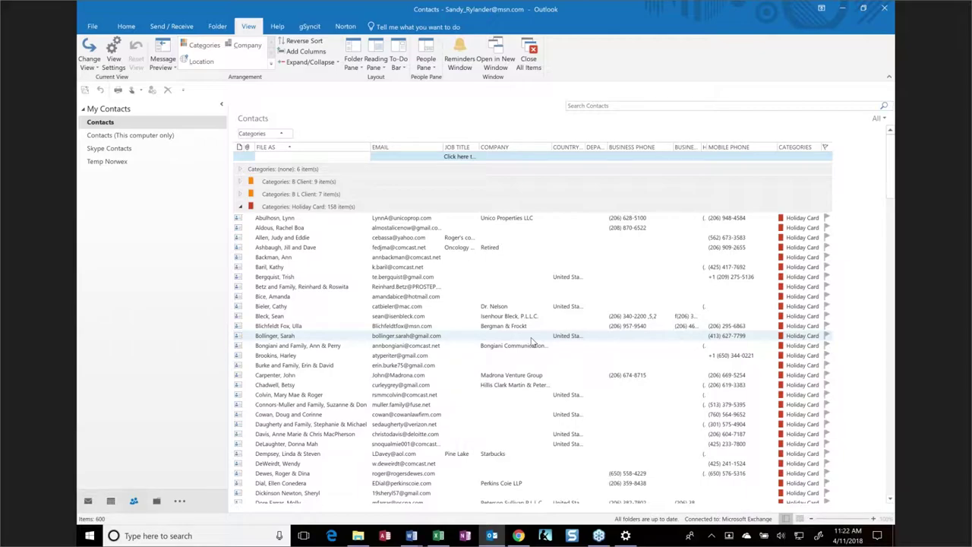
Switch to the consulting account's mail inbox and arrange its messages by date.
{"action": "left_click", "coordinate": [89, 503]}
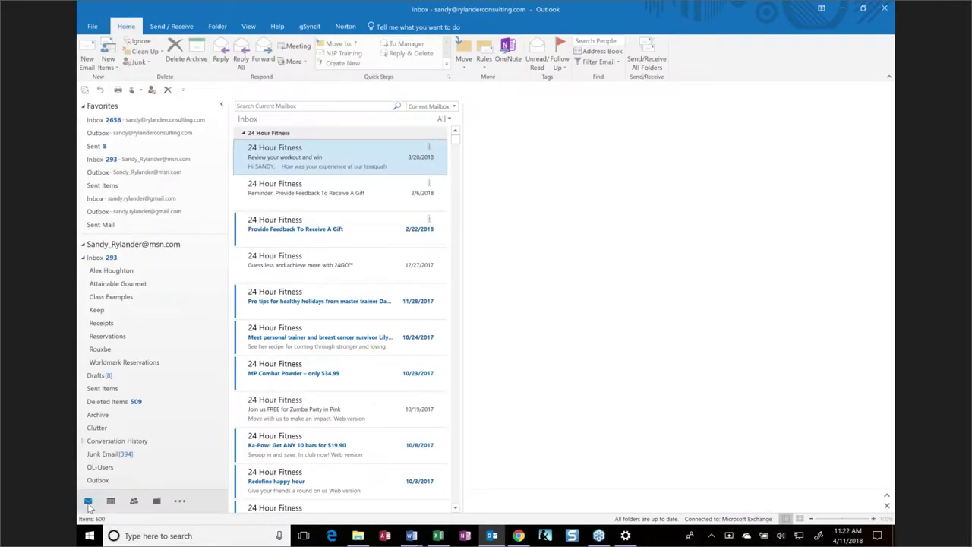
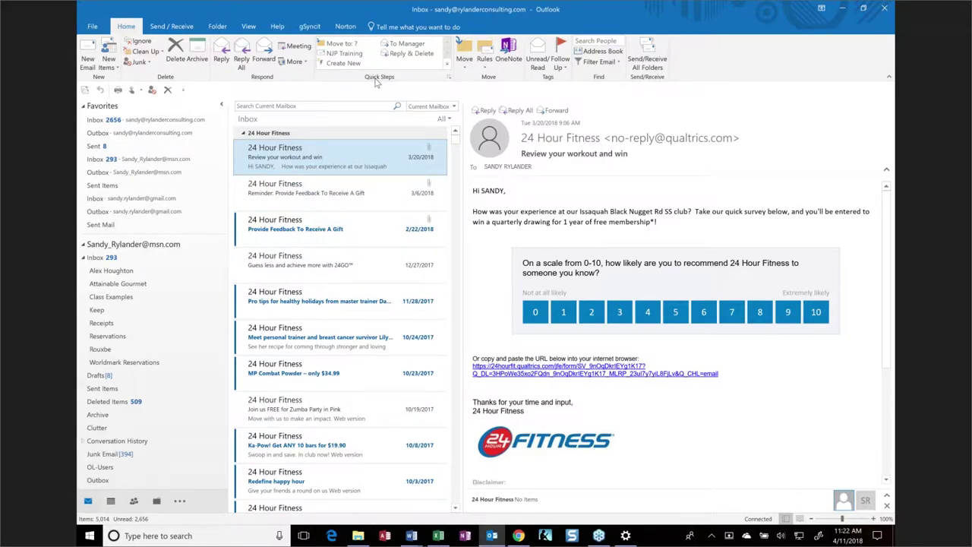
{"action": "left_click", "coordinate": [167, 120]}
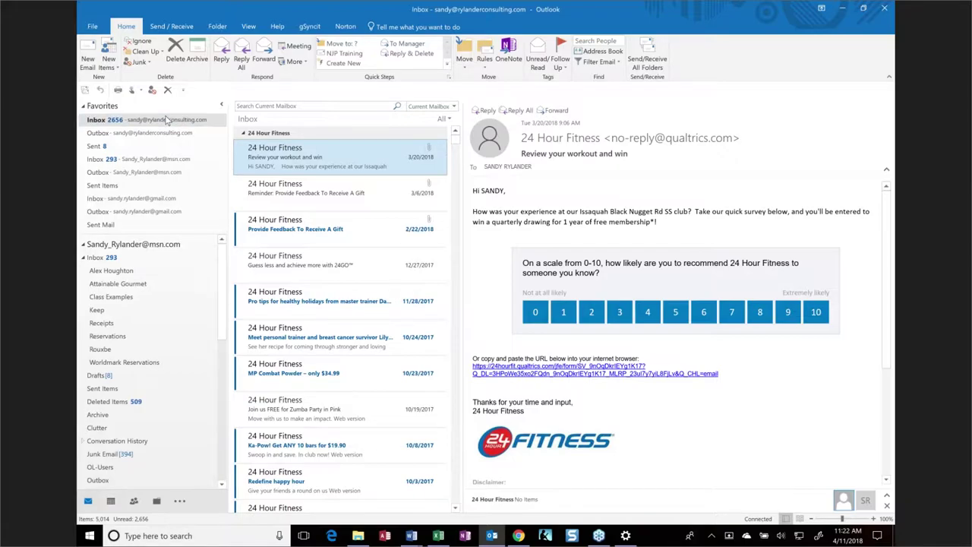
{"action": "left_click", "coordinate": [430, 107]}
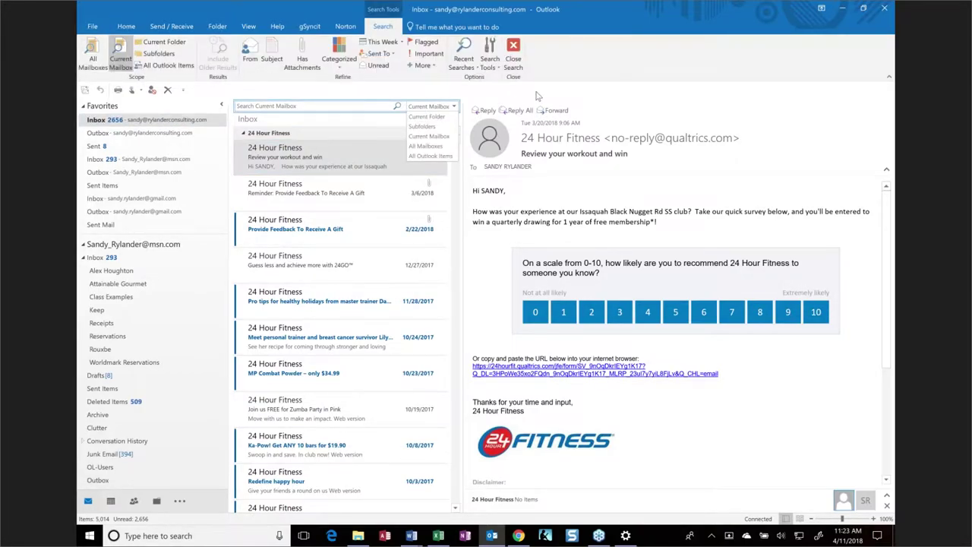
{"action": "left_click", "coordinate": [442, 120]}
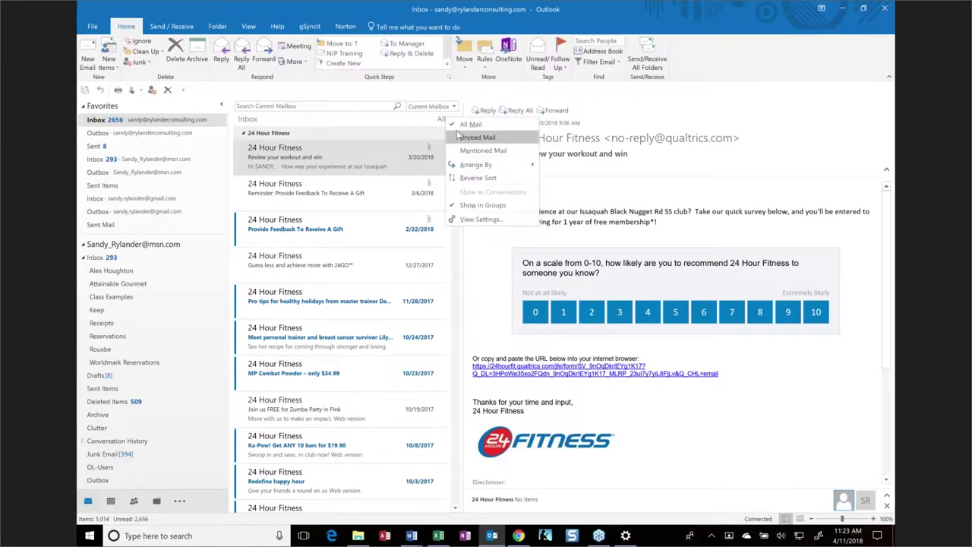
{"action": "mouse_move", "coordinate": [486, 167]}
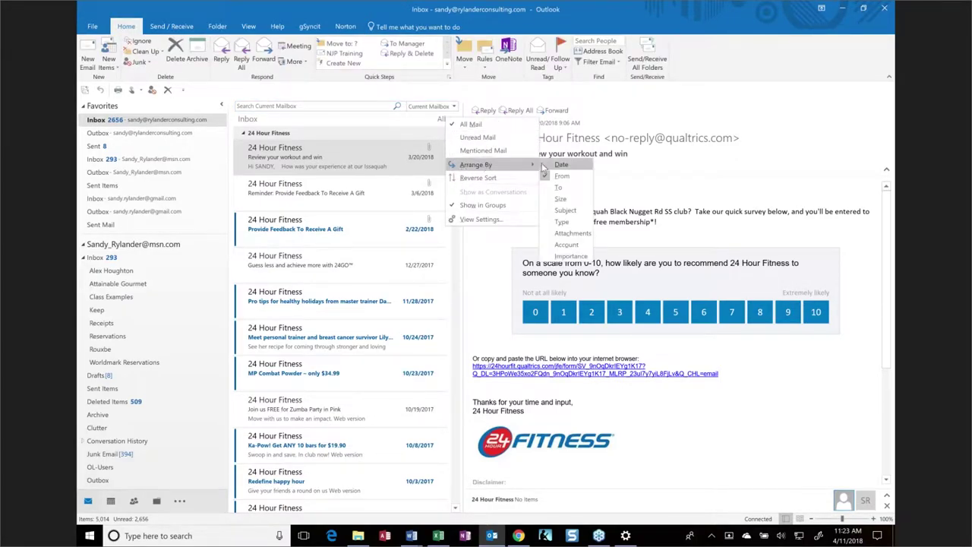
{"action": "left_click", "coordinate": [545, 167]}
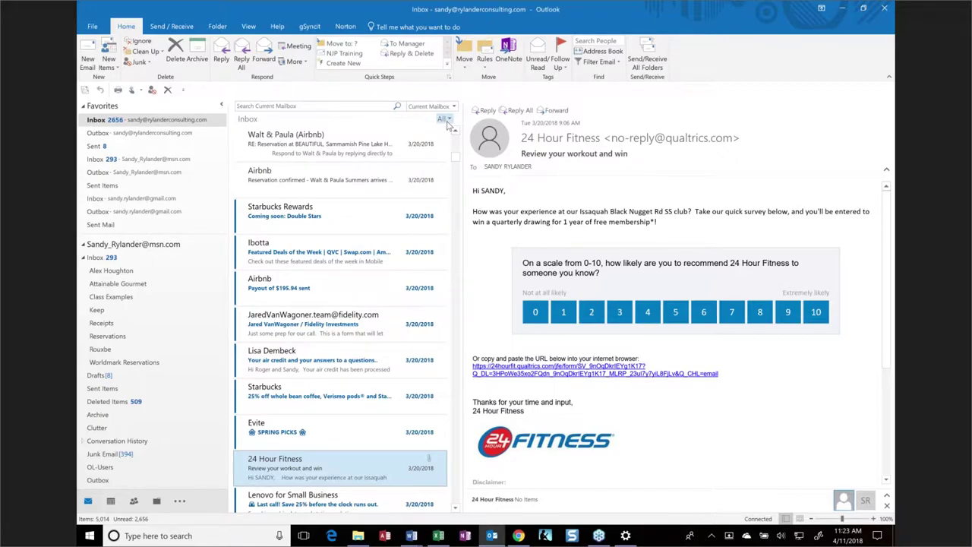
{"action": "left_click", "coordinate": [446, 119]}
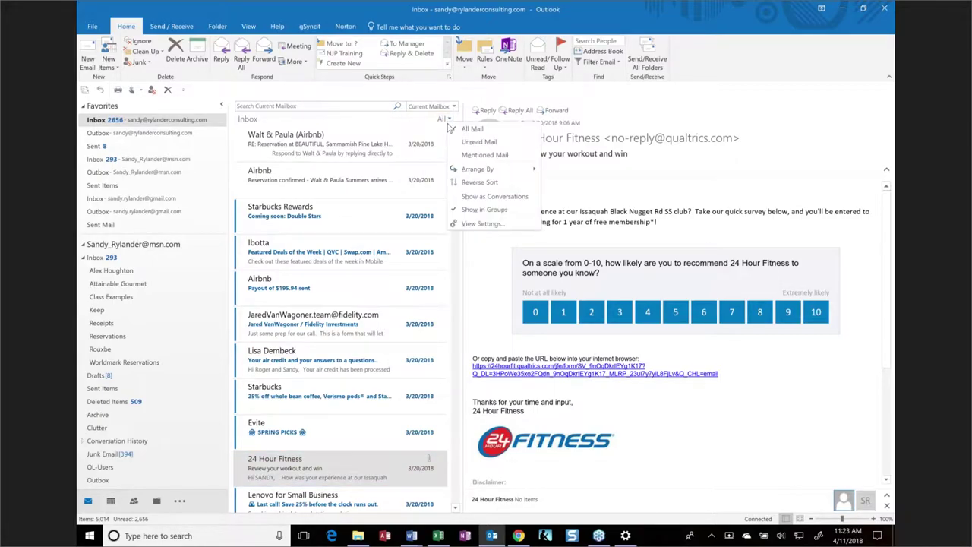
{"action": "left_click", "coordinate": [486, 202]}
Select the two Outlook - Productivity Tools reminder messages together, and switch the selection to the Humana Employer Benefits message.
{"action": "left_click", "coordinate": [293, 160]}
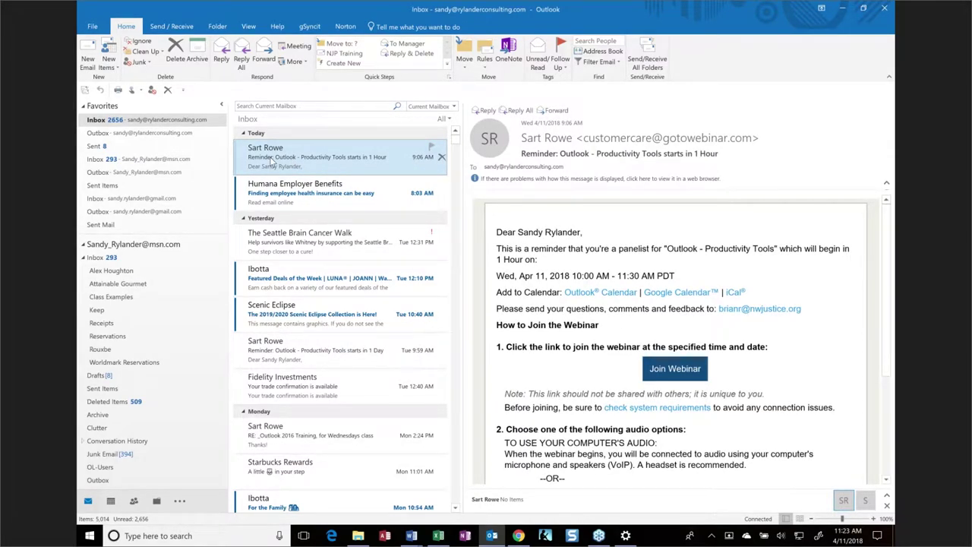
{"action": "left_click", "coordinate": [264, 360], "text": "ctrl"}
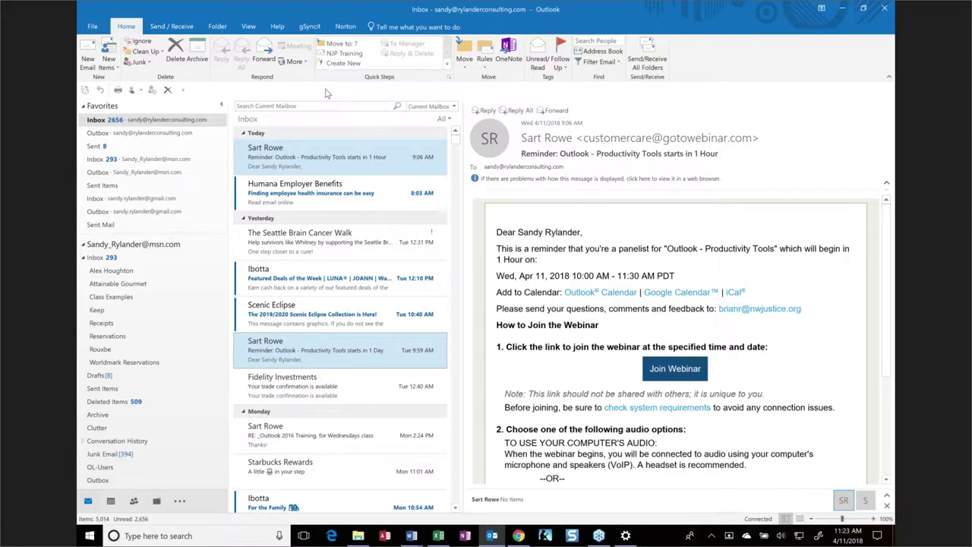
{"action": "left_click", "coordinate": [309, 196]}
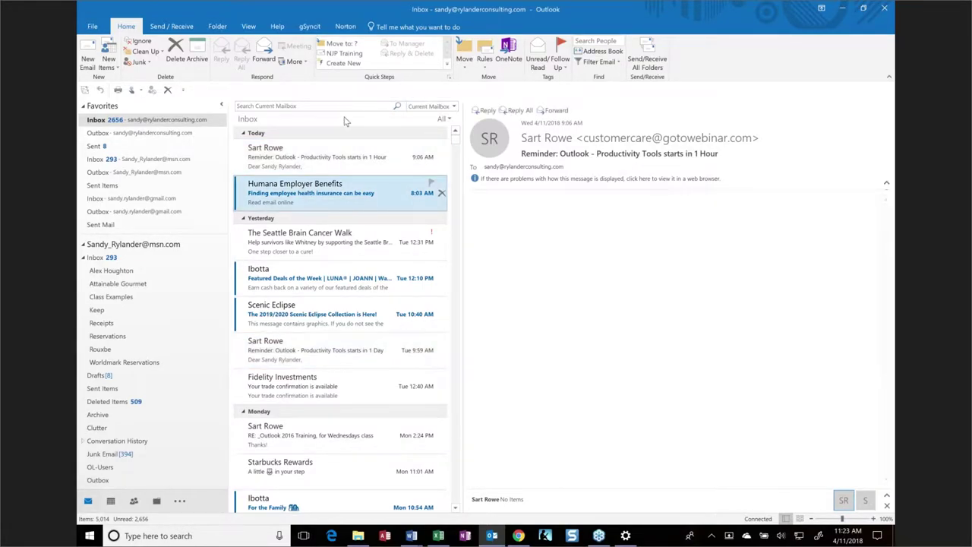
Create a message with the NJP Training Quick Step, fill in QAT as training topic plus placeholder date, time and place, and discard it.
{"action": "left_click", "coordinate": [339, 54]}
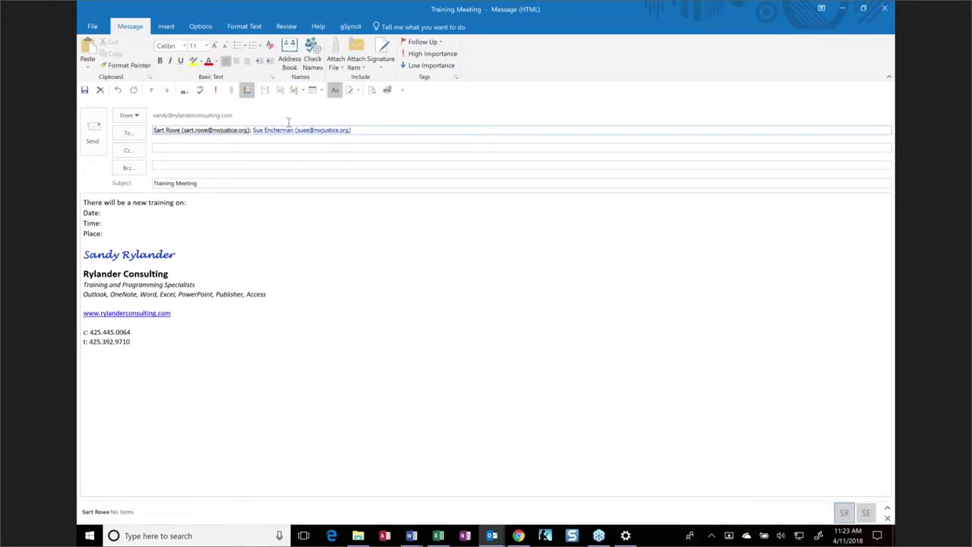
{"action": "mouse_move", "coordinate": [288, 122]}
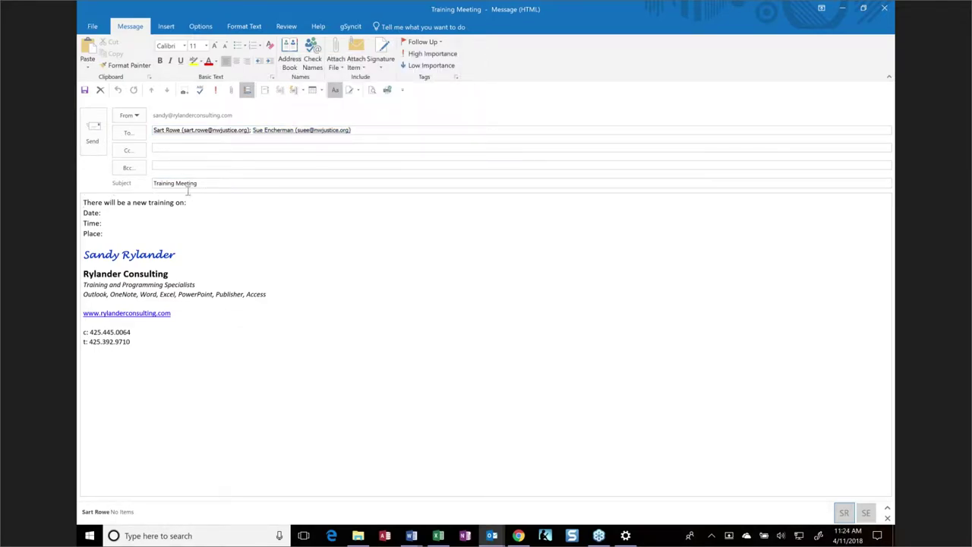
{"action": "left_click", "coordinate": [211, 204]}
{"action": "type", "text": "QAT"}
{"action": "left_click", "coordinate": [137, 213]}
{"action": "type", "text": "dsfgsdf"}
{"action": "left_click", "coordinate": [138, 223]}
{"action": "type", "text": "dfg"}
{"action": "left_click", "coordinate": [117, 236]}
{"action": "type", "text": "dsfgdsfg"}
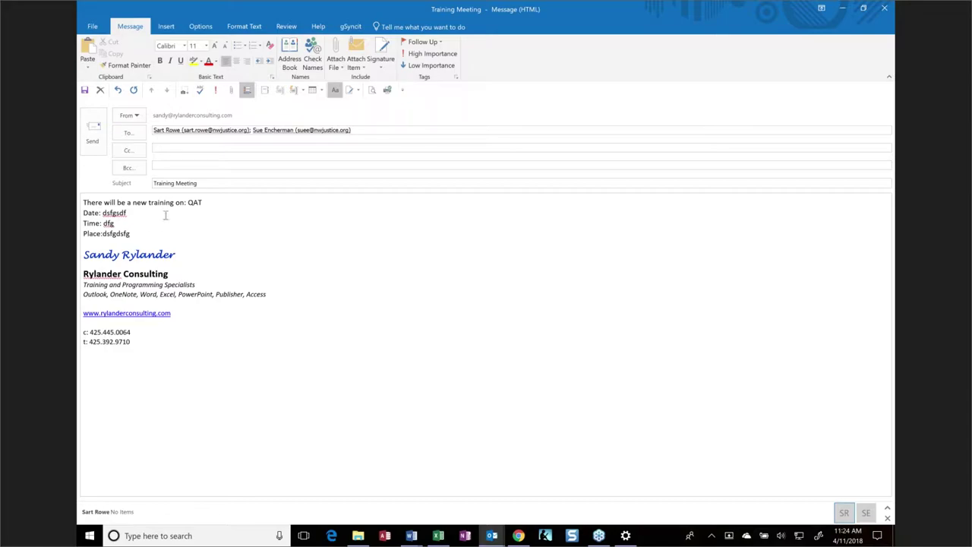
{"action": "left_click", "coordinate": [884, 8]}
{"action": "left_click", "coordinate": [490, 298]}
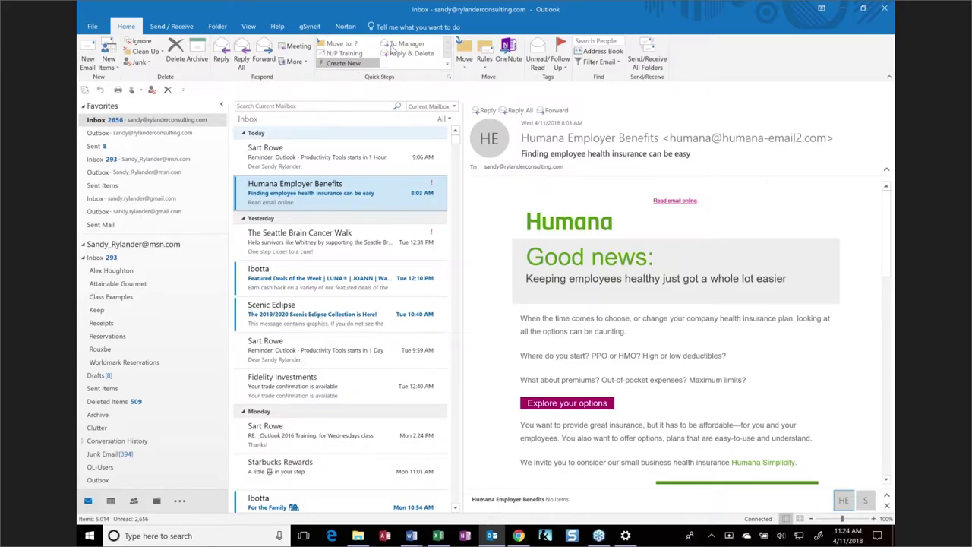
Run the NJP Training Quick Step again, close its message unsent and look over the full list of Quick Steps.
{"action": "left_click", "coordinate": [328, 51]}
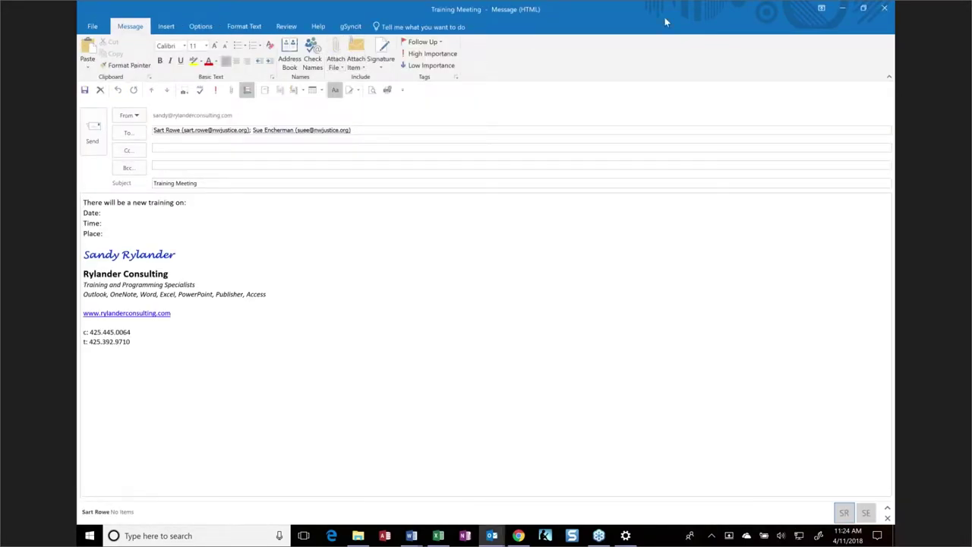
{"action": "left_click", "coordinate": [884, 8]}
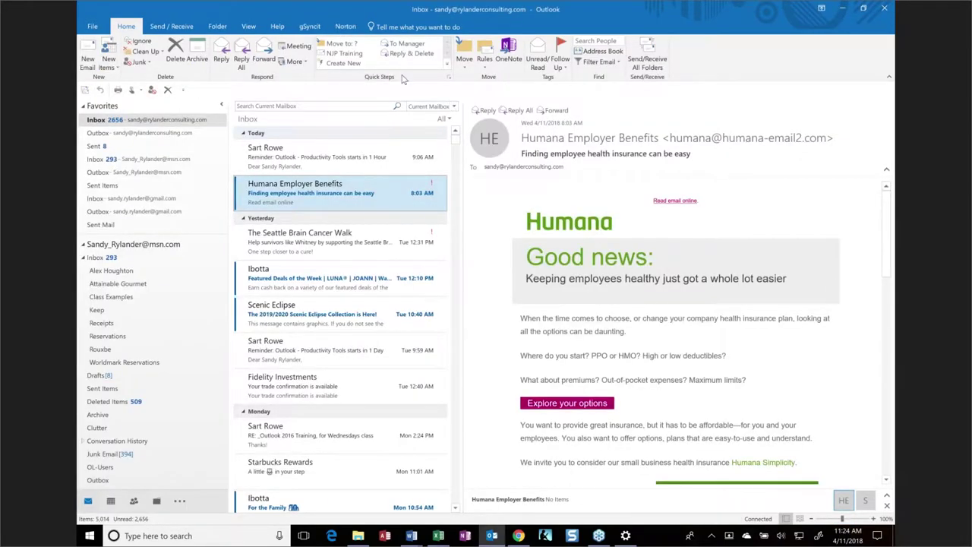
{"action": "left_click", "coordinate": [448, 67]}
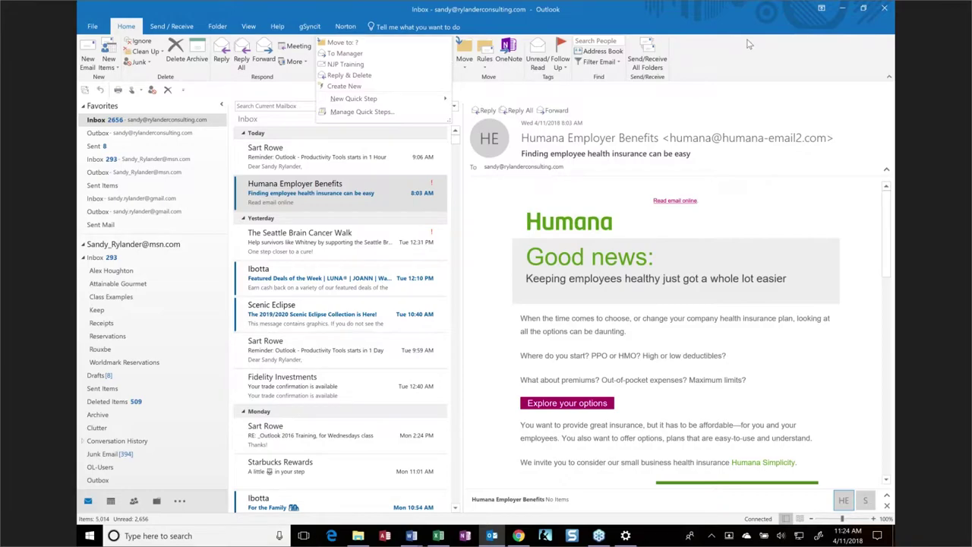
{"action": "key", "text": "Escape"}
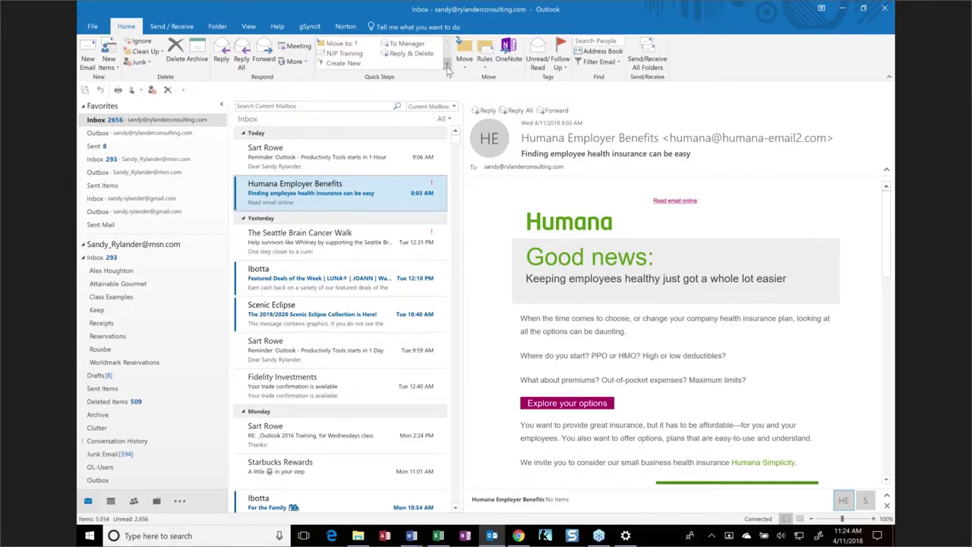
Open the NJP Training Quick Step for editing from the Quick Steps manager.
{"action": "left_click", "coordinate": [448, 68]}
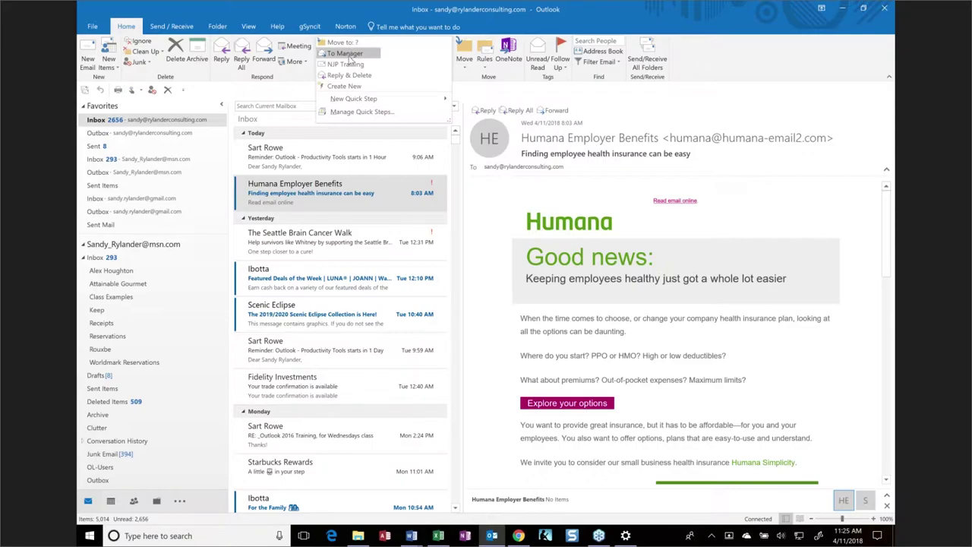
{"action": "left_click", "coordinate": [357, 112]}
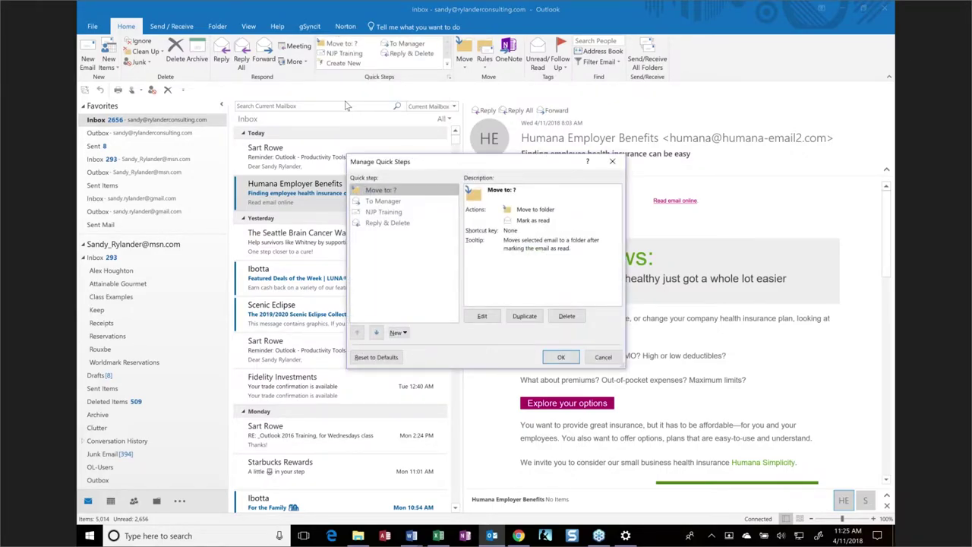
{"action": "left_click", "coordinate": [370, 213]}
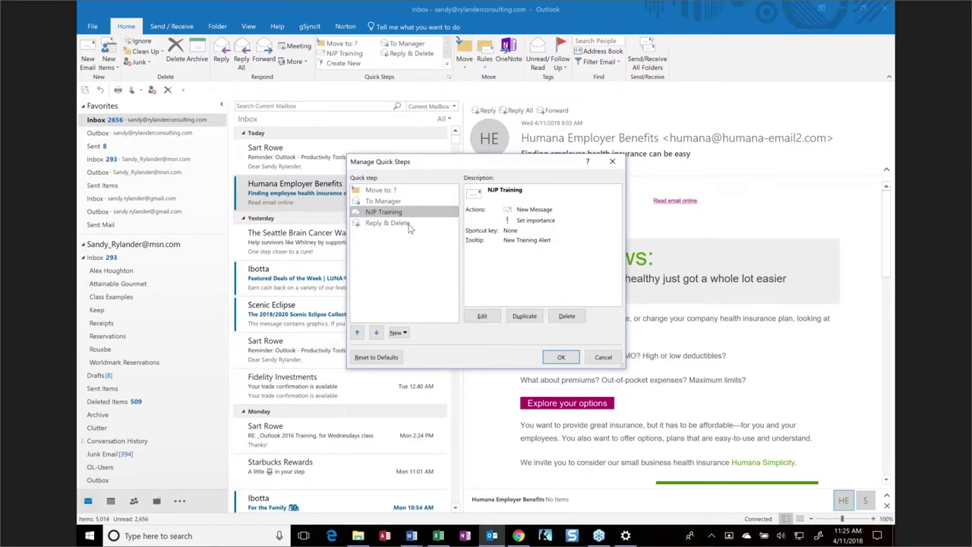
{"action": "left_click", "coordinate": [481, 318]}
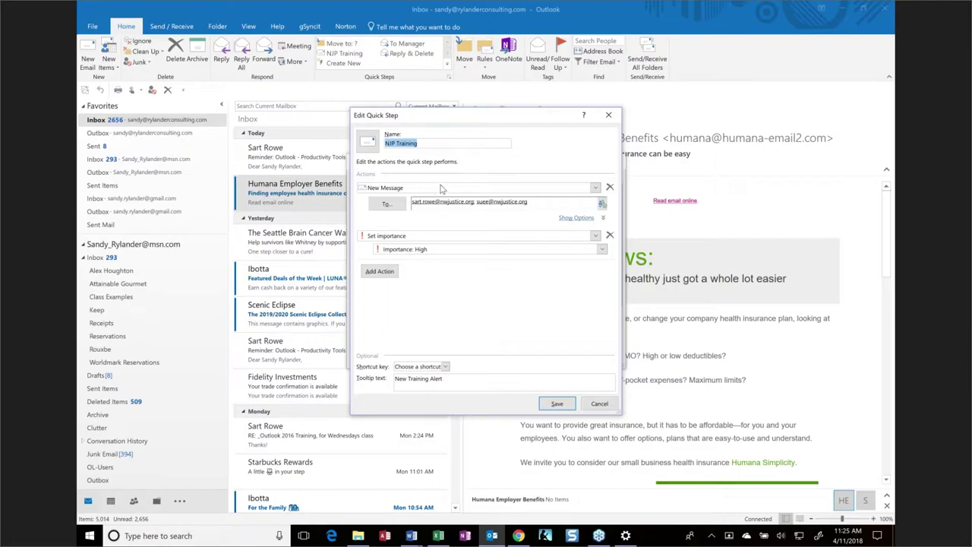
Examine the available actions for the NJP Training Quick Step, expand its New Message options and review the importance choices.
{"action": "left_click", "coordinate": [596, 189]}
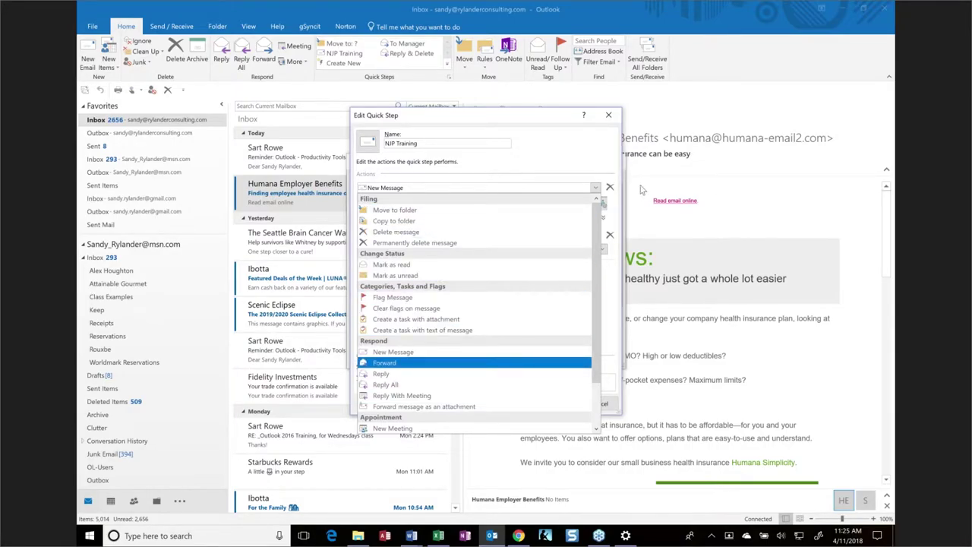
{"action": "left_click", "coordinate": [565, 157]}
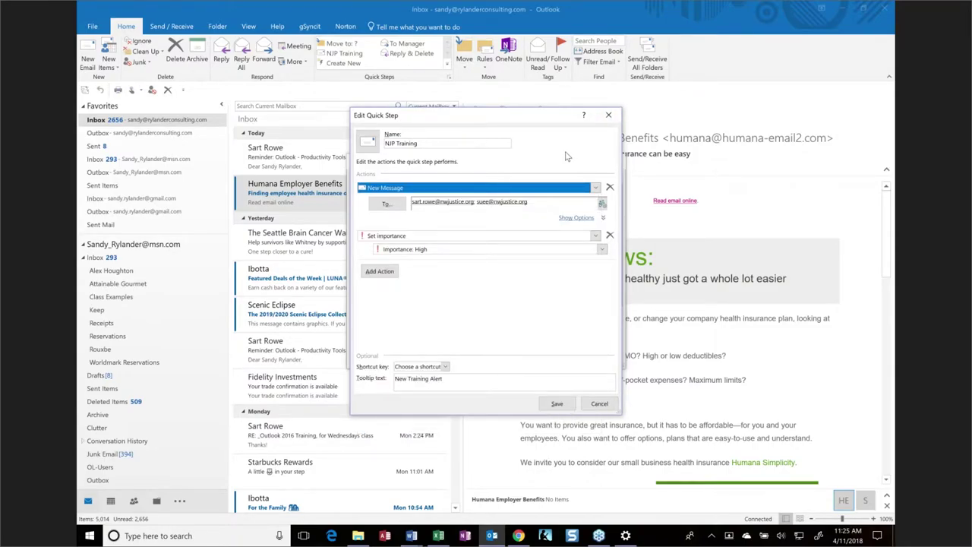
{"action": "left_click", "coordinate": [578, 221]}
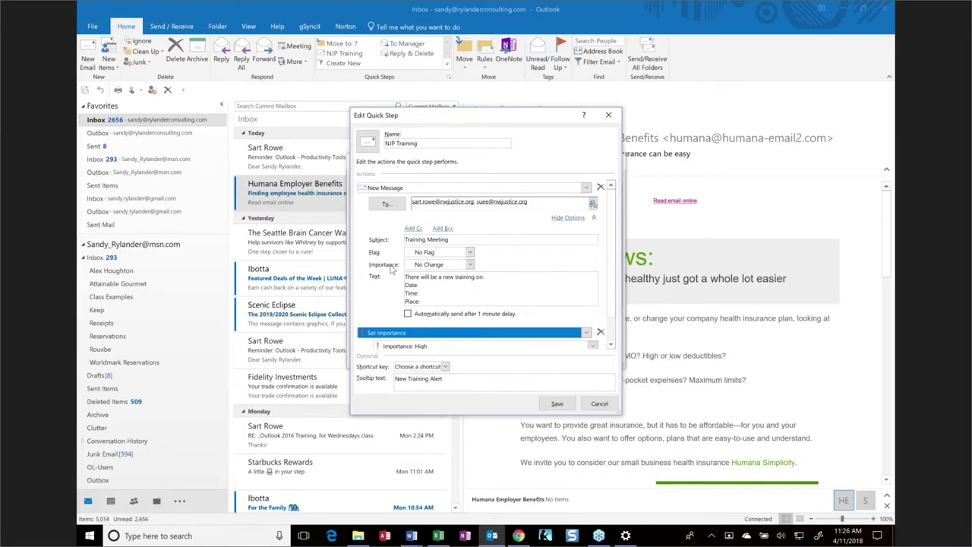
{"action": "left_click", "coordinate": [471, 265]}
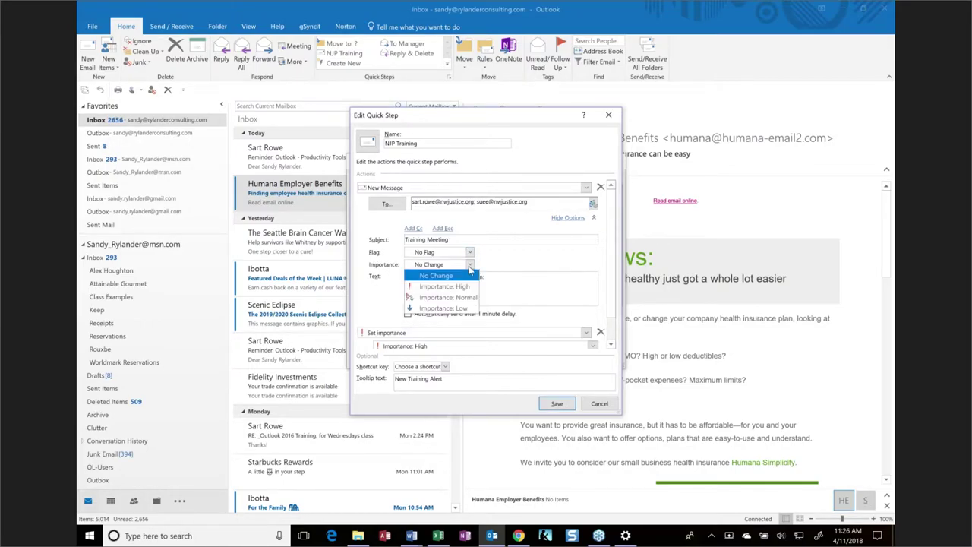
{"action": "left_click", "coordinate": [521, 262]}
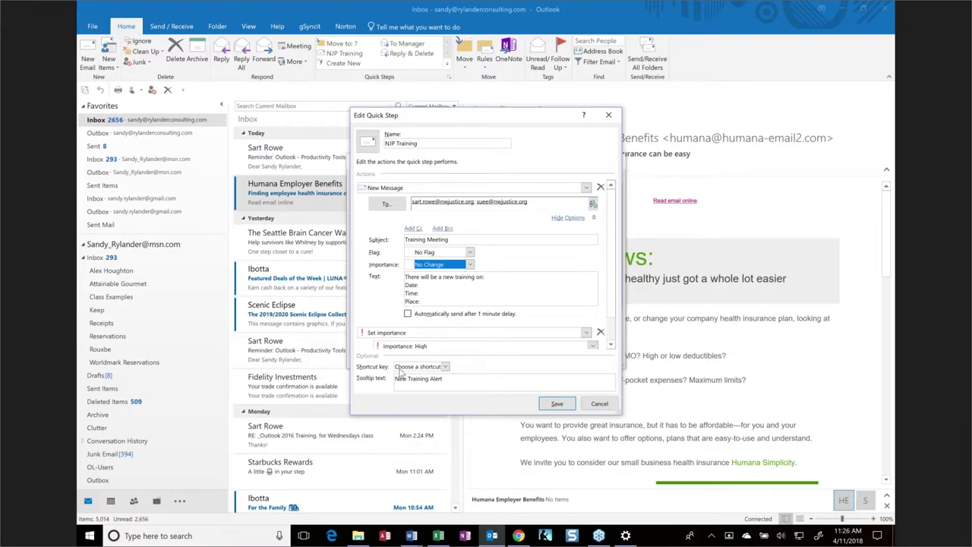
Review the shortcut key choices for the NJP Training Quick Step, leave none assigned and save it.
{"action": "left_click", "coordinate": [446, 366]}
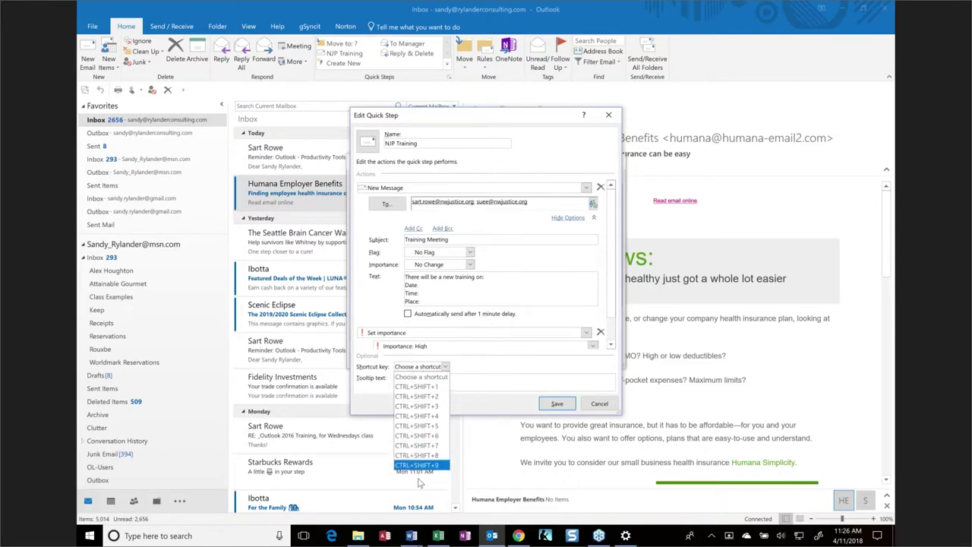
{"action": "left_click", "coordinate": [514, 370]}
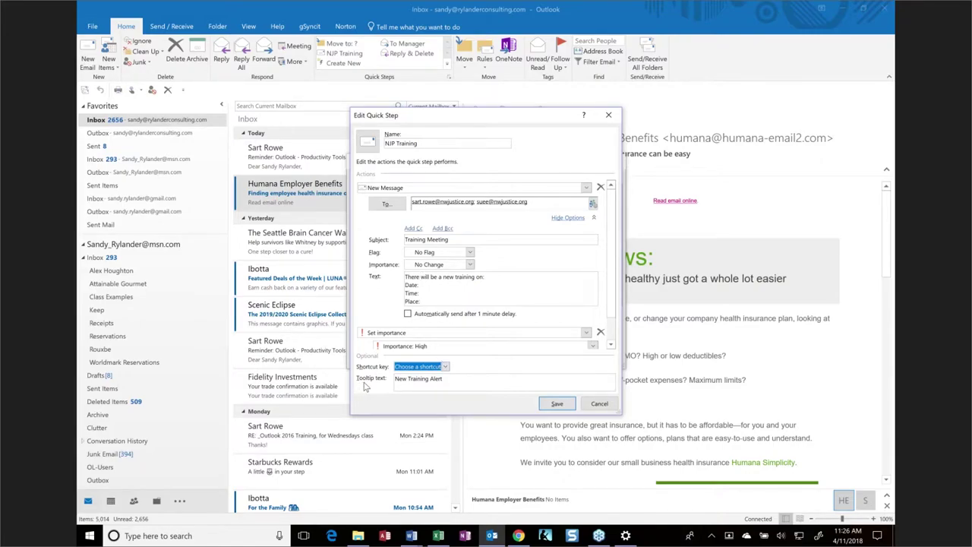
{"action": "left_click", "coordinate": [557, 404]}
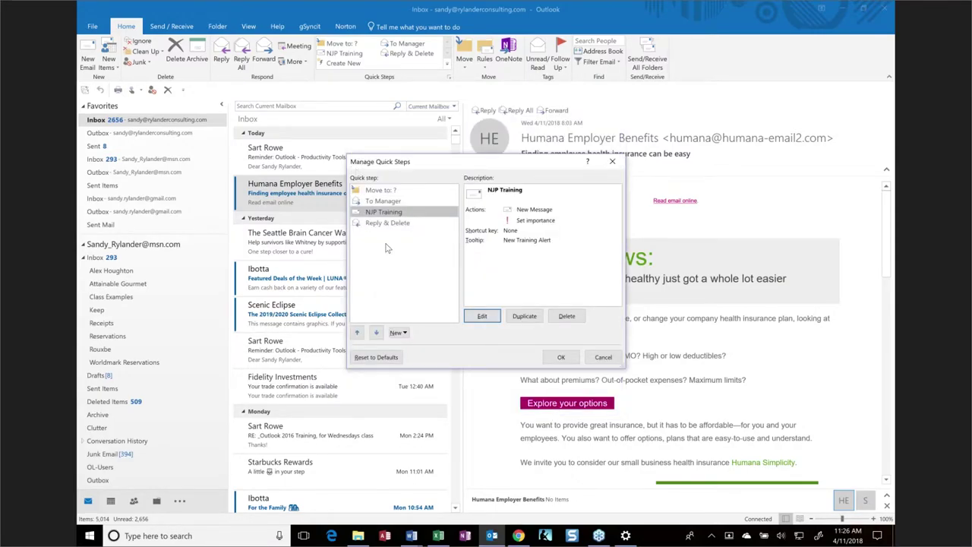
Reopen the NJP Training Quick Step, add a blank action and examine the full list of action types.
{"action": "left_click", "coordinate": [489, 315]}
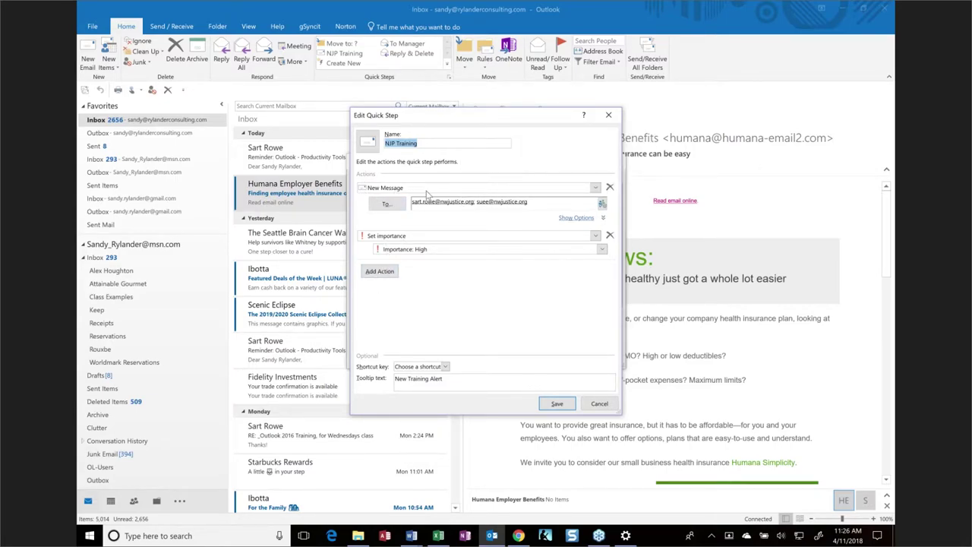
{"action": "left_click", "coordinate": [382, 272]}
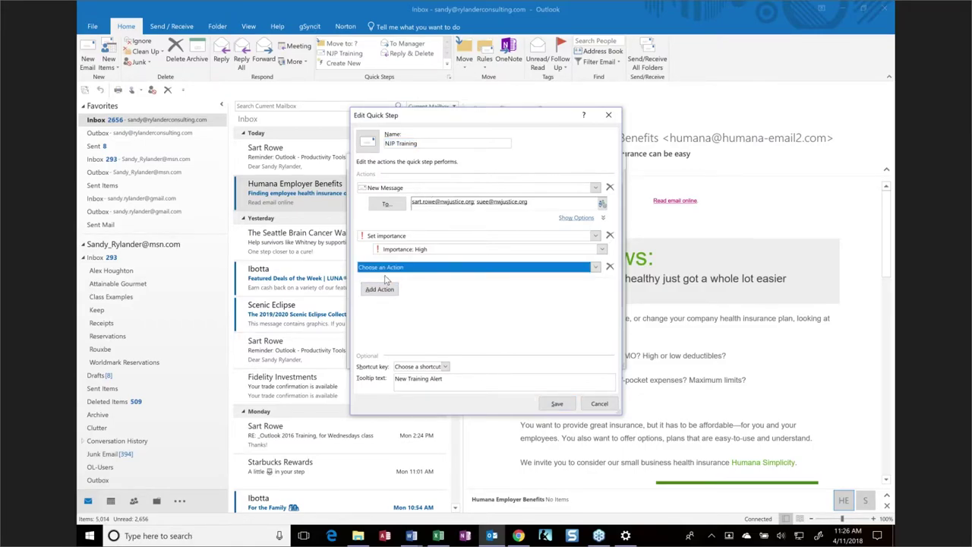
{"action": "left_click", "coordinate": [596, 268]}
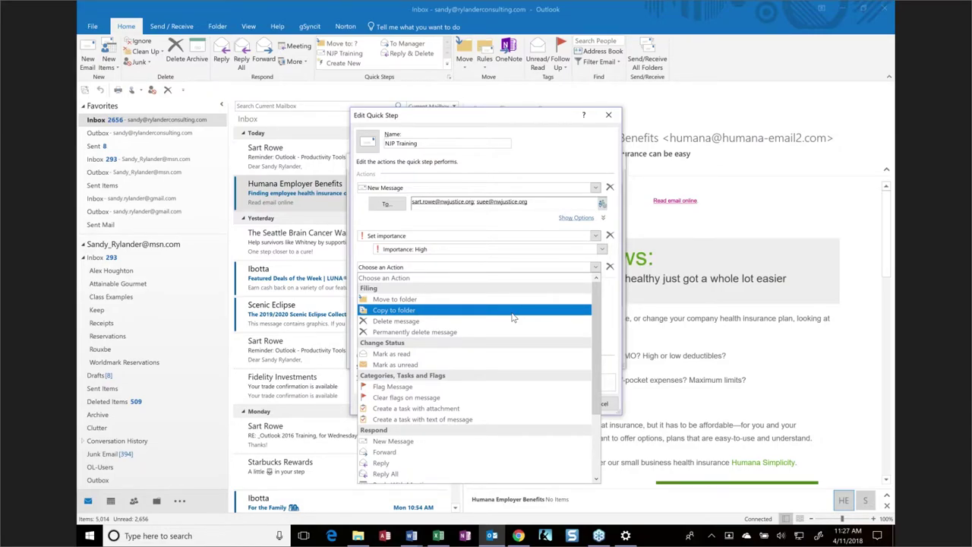
{"action": "left_click", "coordinate": [539, 142]}
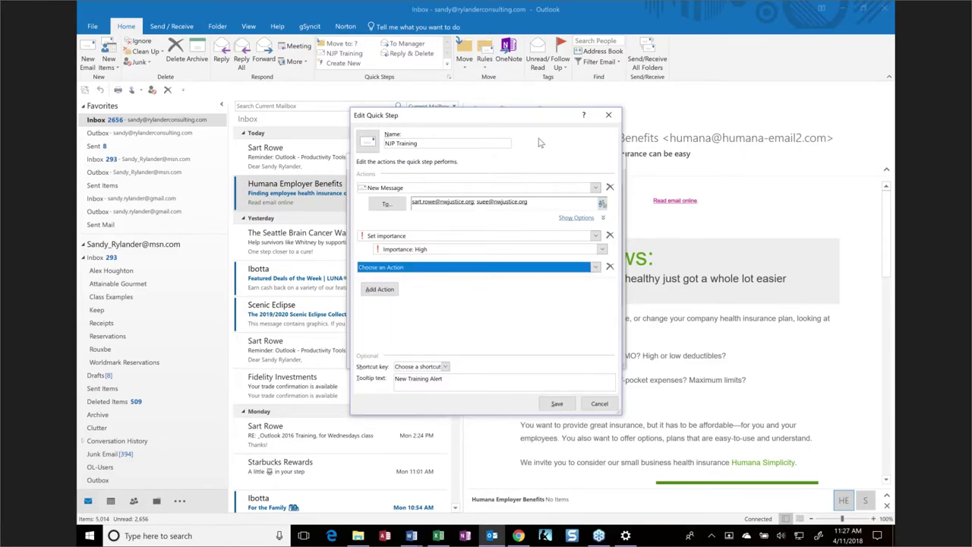
{"action": "left_click", "coordinate": [596, 268]}
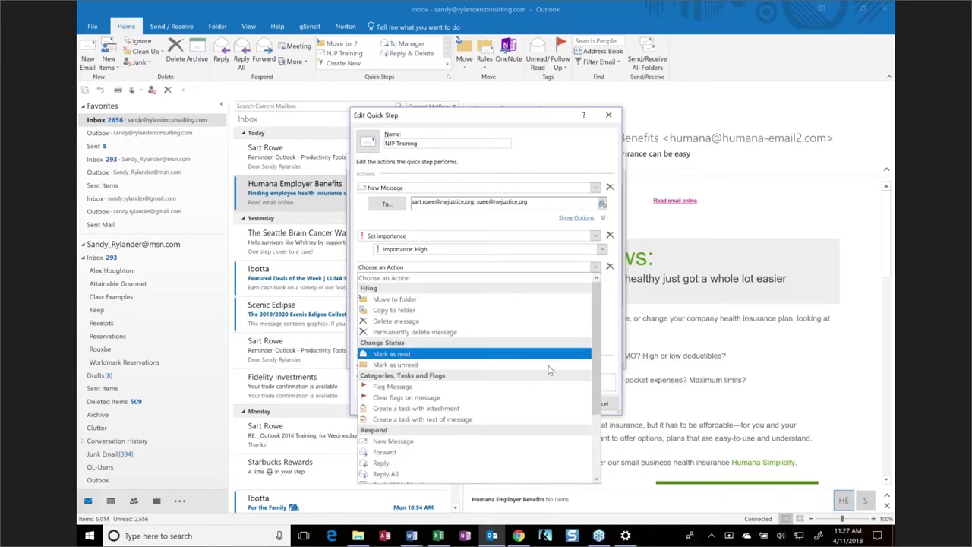
{"action": "scroll", "coordinate": [532, 471], "scroll_direction": "down", "scroll_amount": 2}
{"action": "scroll", "coordinate": [532, 471], "scroll_direction": "down", "scroll_amount": 1}
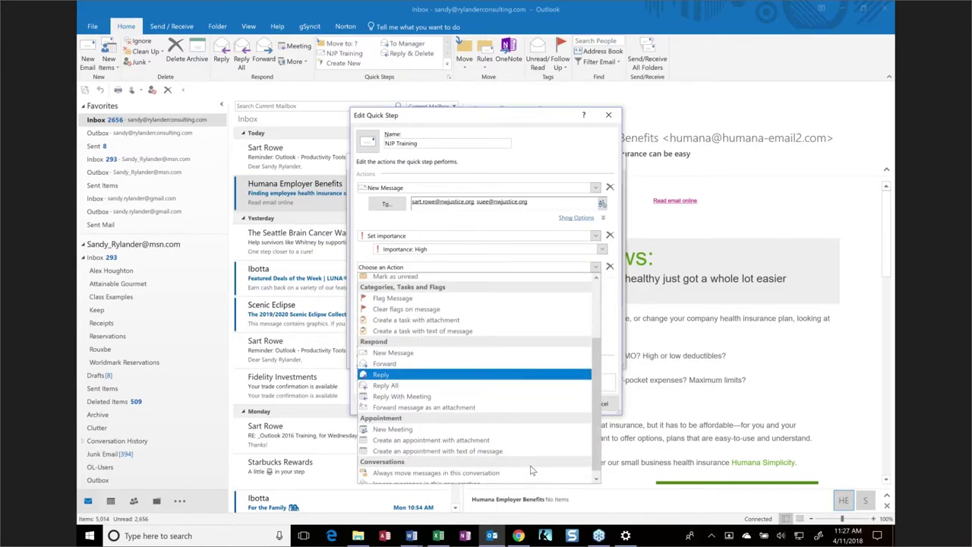
{"action": "scroll", "coordinate": [532, 471], "scroll_direction": "down", "scroll_amount": 1}
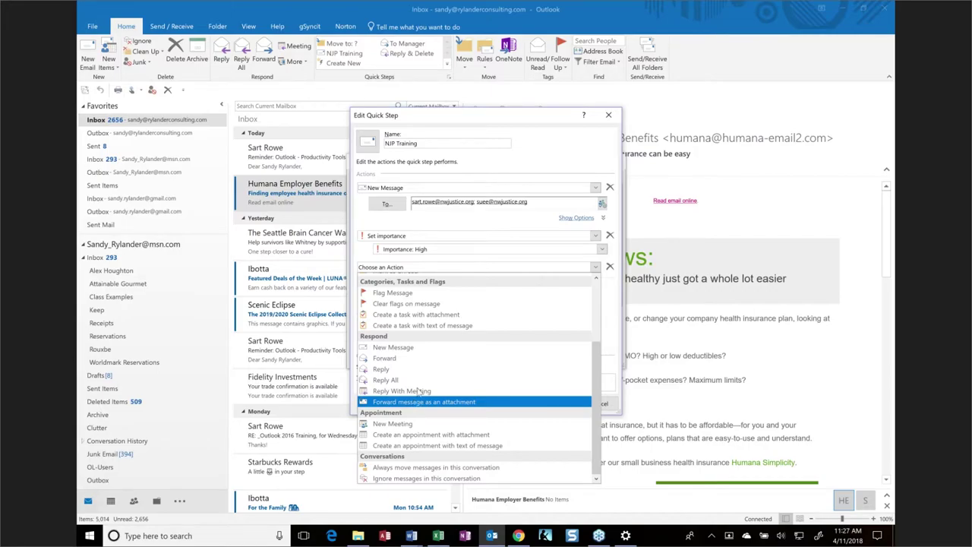
{"action": "left_click", "coordinate": [597, 164]}
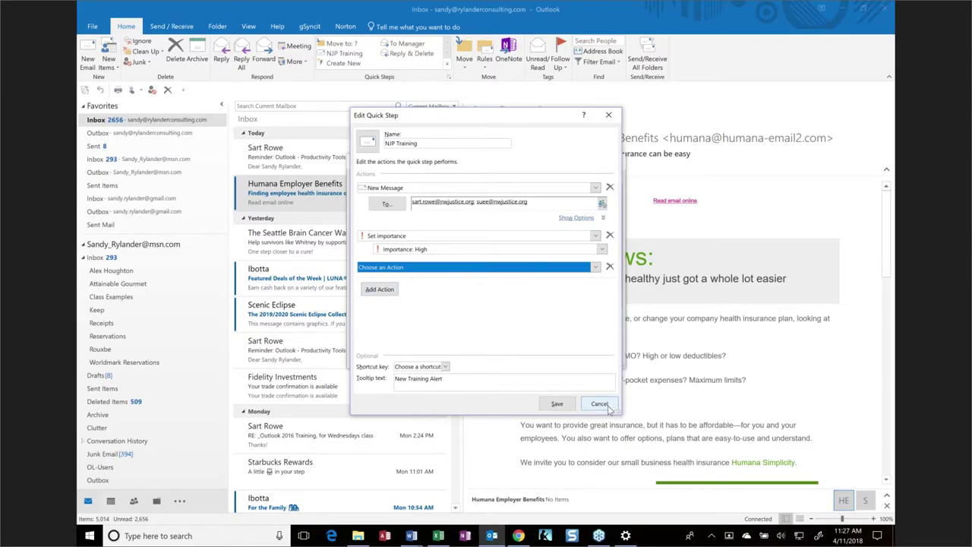
Review the task and appointment actions for the blank action, and cancel out of both Quick Step dialogs.
{"action": "left_click", "coordinate": [379, 270]}
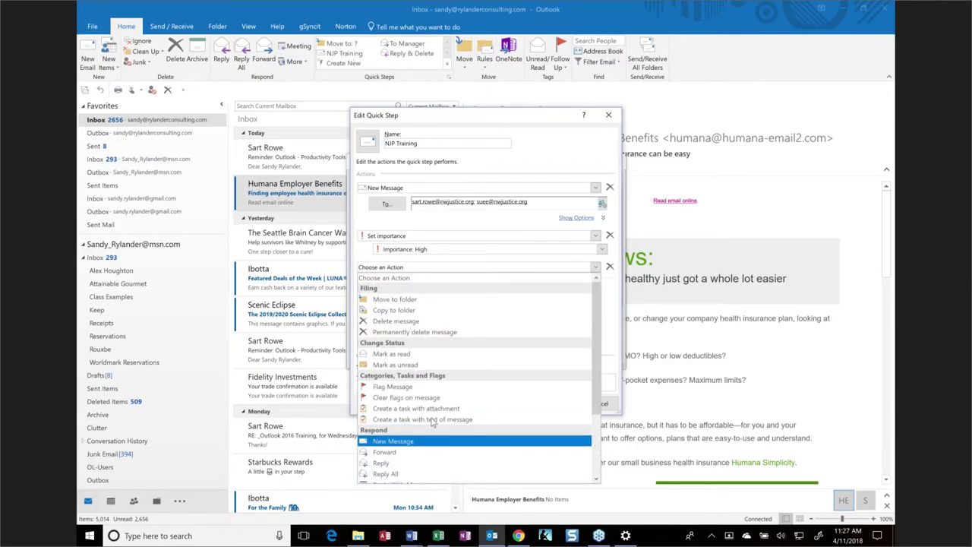
{"action": "scroll", "coordinate": [430, 398], "scroll_direction": "down", "scroll_amount": 3}
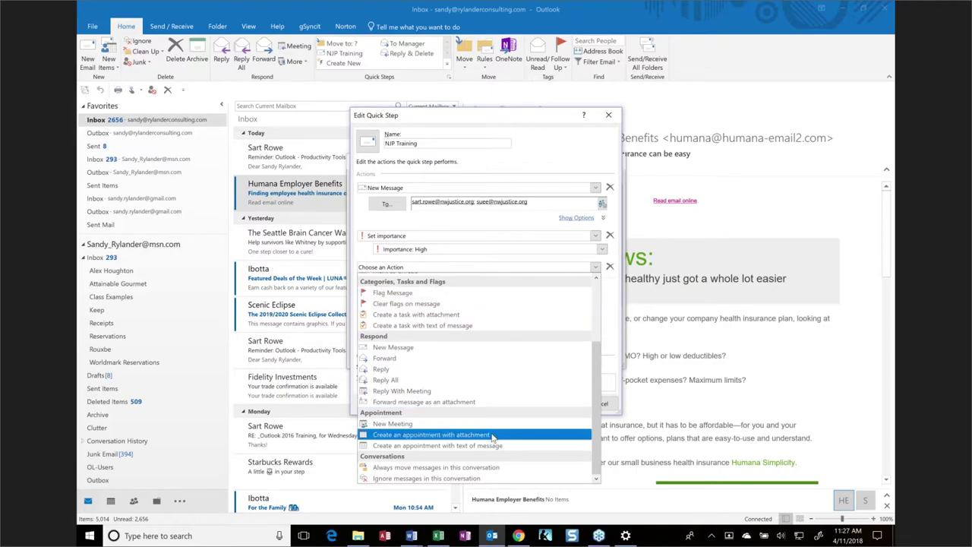
{"action": "left_click", "coordinate": [495, 121]}
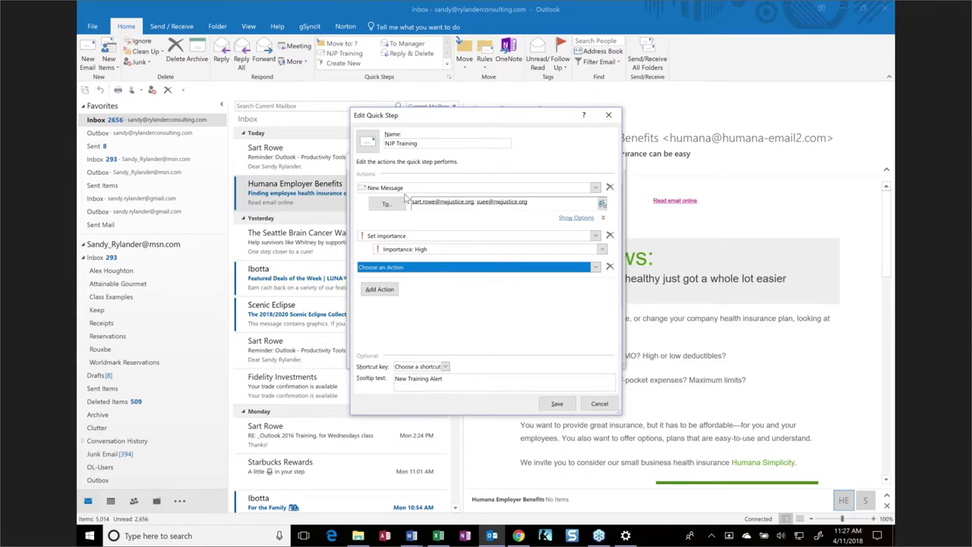
{"action": "left_click", "coordinate": [604, 403]}
{"action": "left_click", "coordinate": [603, 357]}
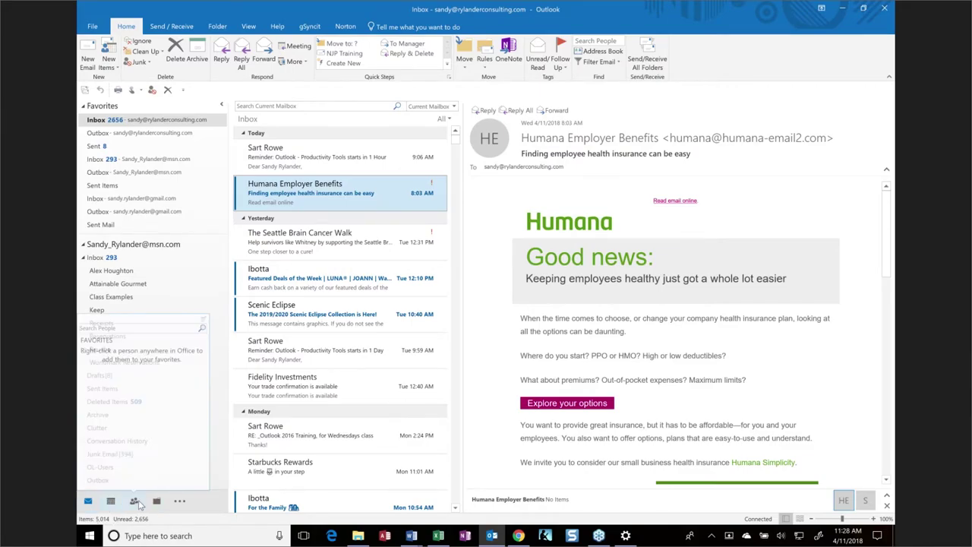
Switch to Tasks, open a new blank task to review its status options, and close it without entering anything.
{"action": "left_click", "coordinate": [182, 501]}
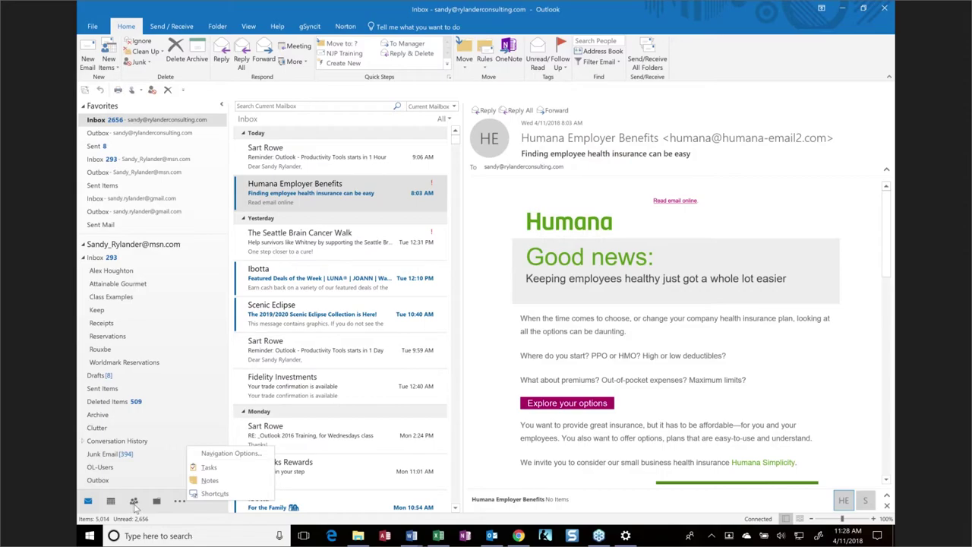
{"action": "left_click", "coordinate": [206, 468]}
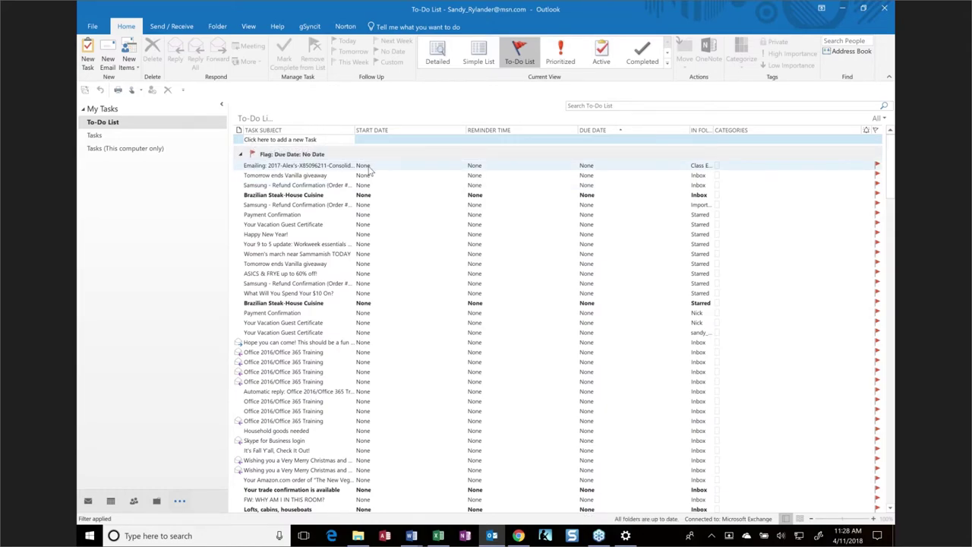
{"action": "left_click", "coordinate": [84, 47]}
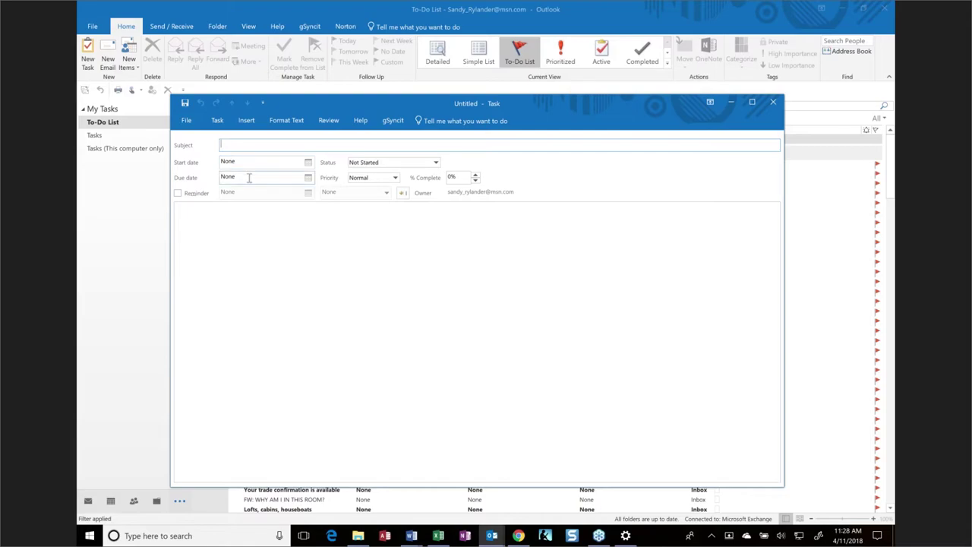
{"action": "left_click", "coordinate": [374, 163]}
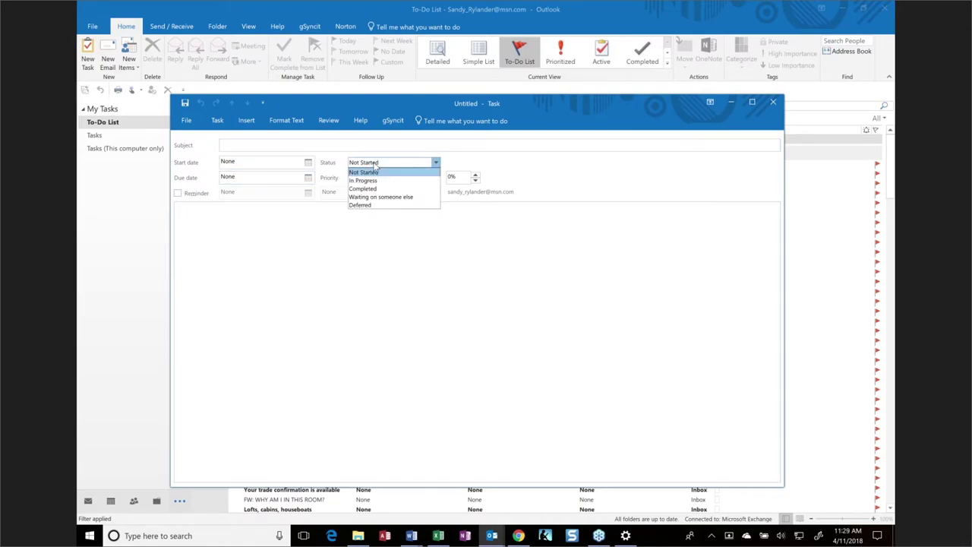
{"action": "left_click", "coordinate": [374, 167]}
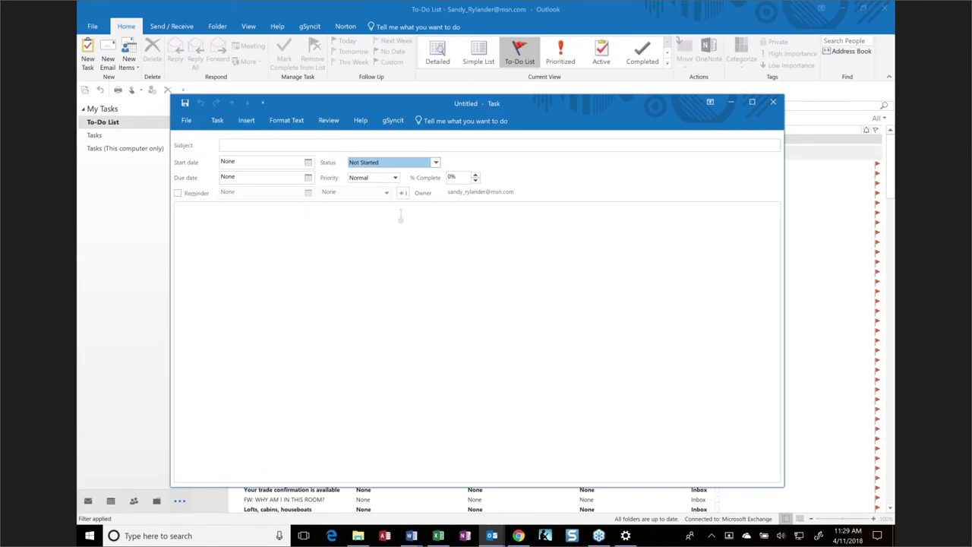
{"action": "left_click", "coordinate": [236, 146]}
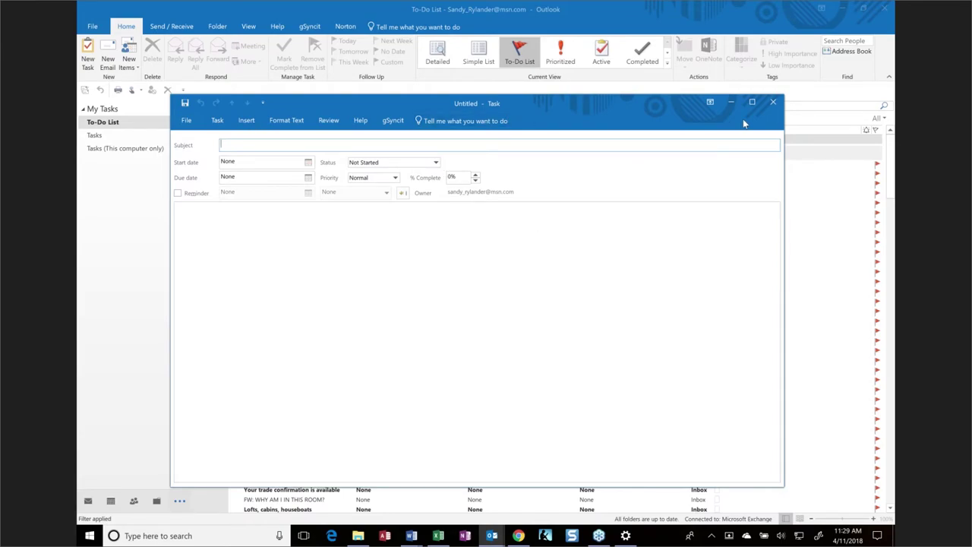
{"action": "left_click", "coordinate": [773, 102]}
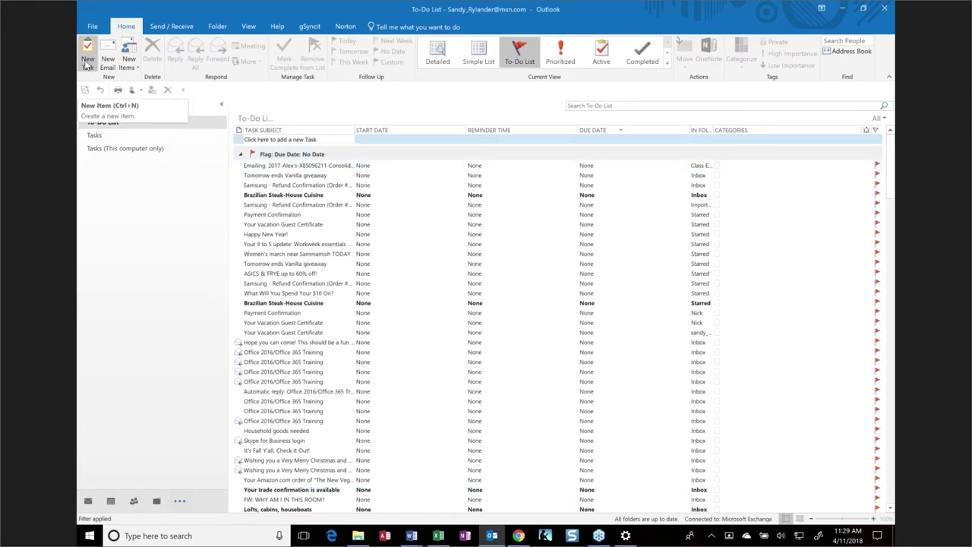
Create a task from the inbox email "Reminder: Outlook - Productivity Tools starts in 1 Hour" and discard it unsaved.
{"action": "left_click", "coordinate": [281, 140]}
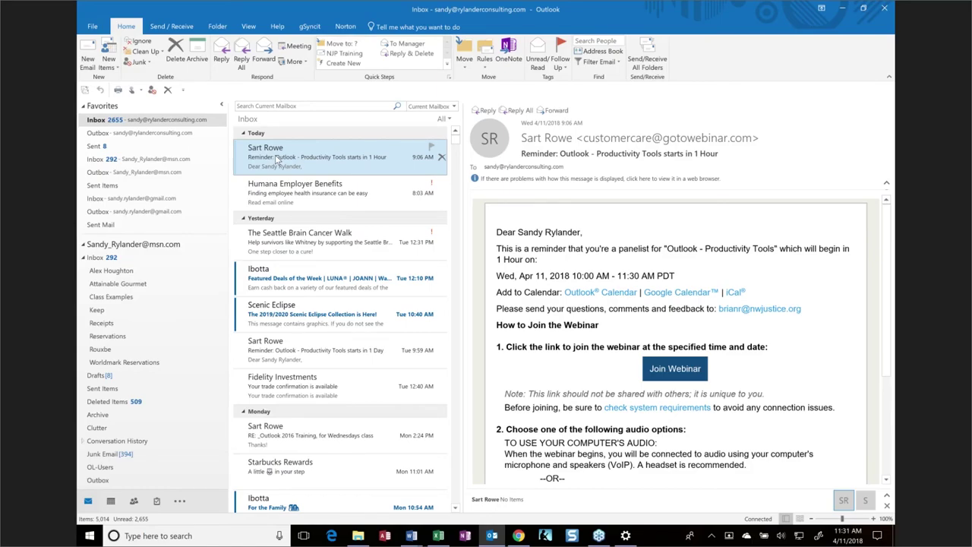
{"action": "scroll", "coordinate": [156, 479], "scroll_direction": "down", "scroll_amount": 1}
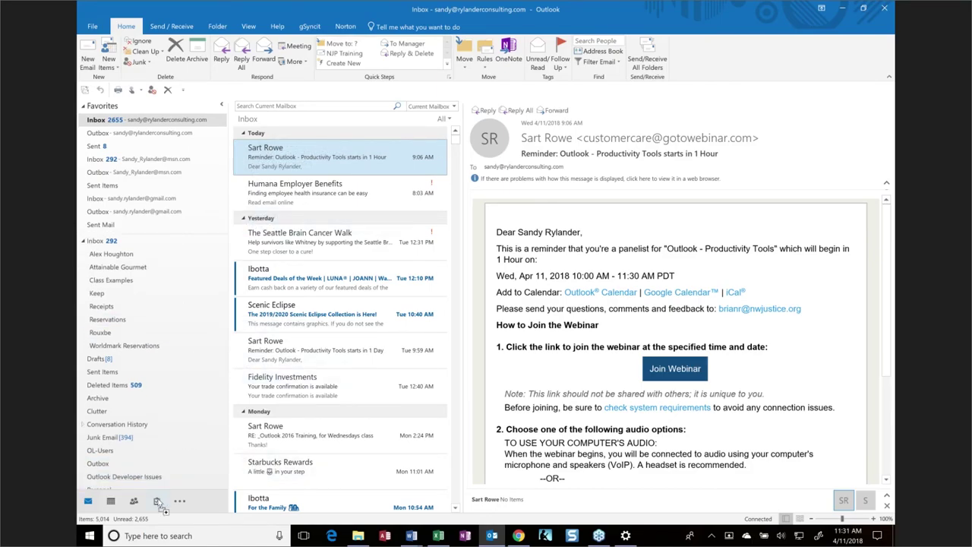
{"action": "left_click_drag", "start_coordinate": [159, 511], "coordinate": [157, 506]}
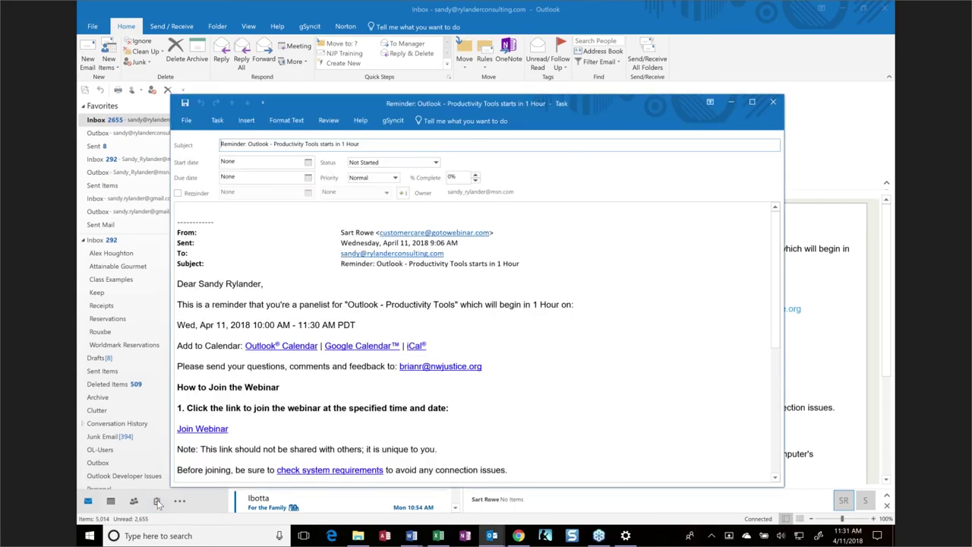
{"action": "left_click", "coordinate": [773, 103]}
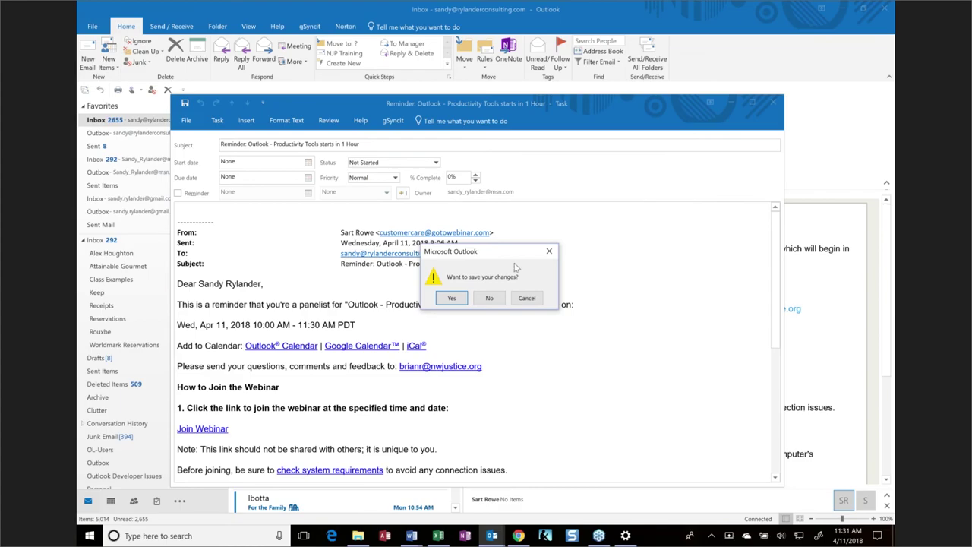
{"action": "left_click", "coordinate": [490, 299]}
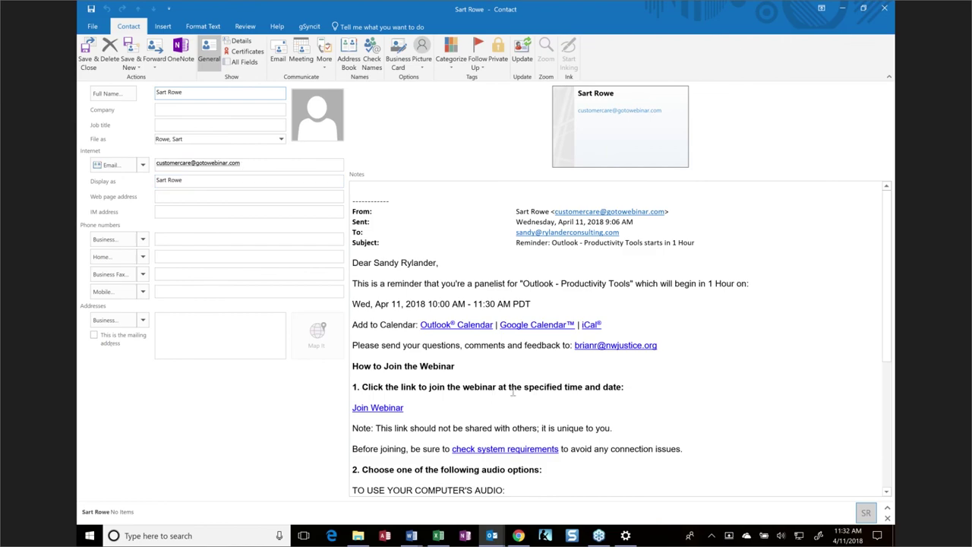
Move "Click the link to join the webinar at the specified time and date:" from the contact's notes into the business address and close the contact.
{"action": "left_click_drag", "start_coordinate": [631, 386], "coordinate": [363, 387]}
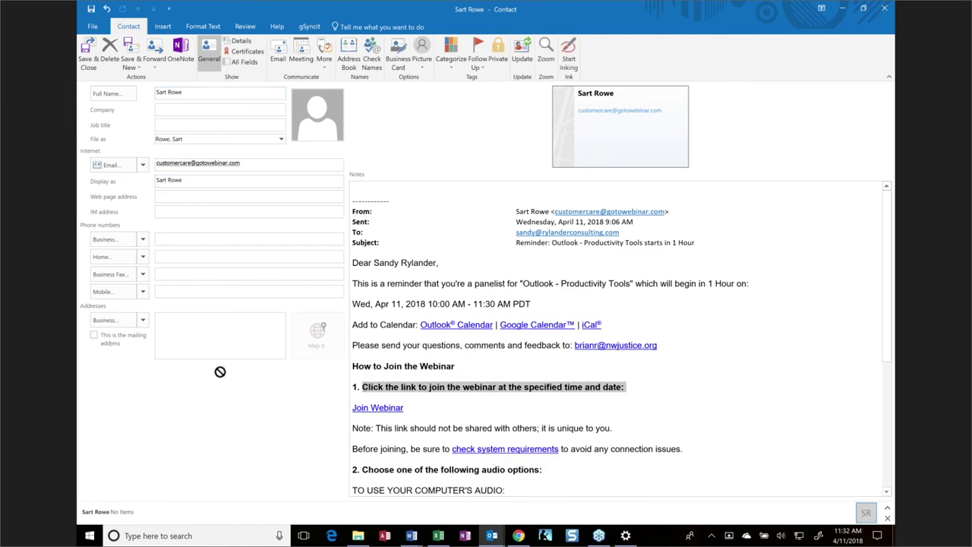
{"action": "left_click_drag", "start_coordinate": [211, 364], "coordinate": [212, 369]}
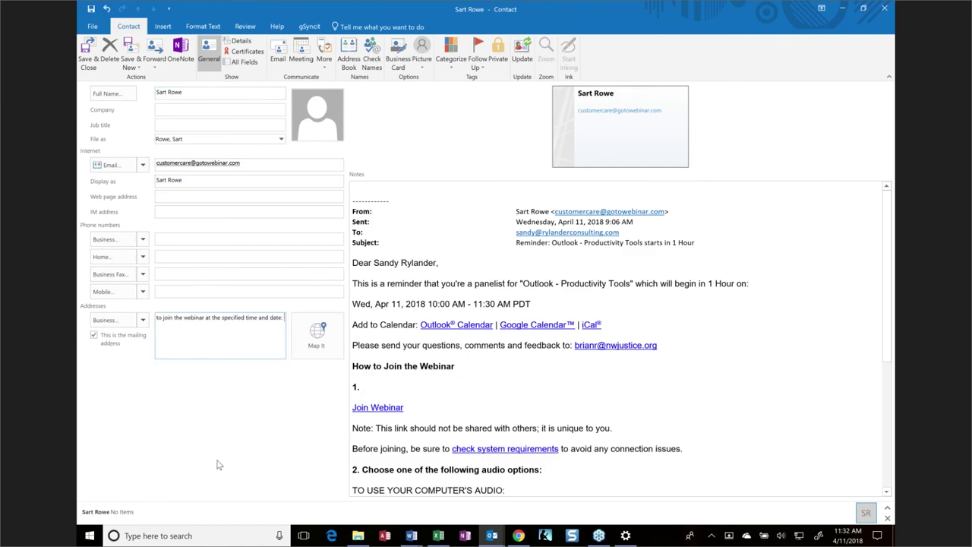
{"action": "left_click", "coordinate": [883, 8]}
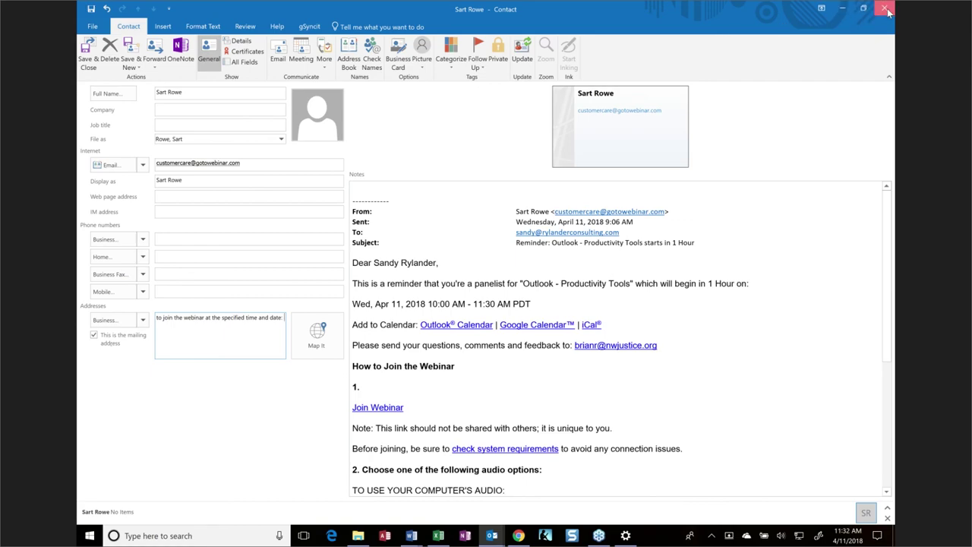